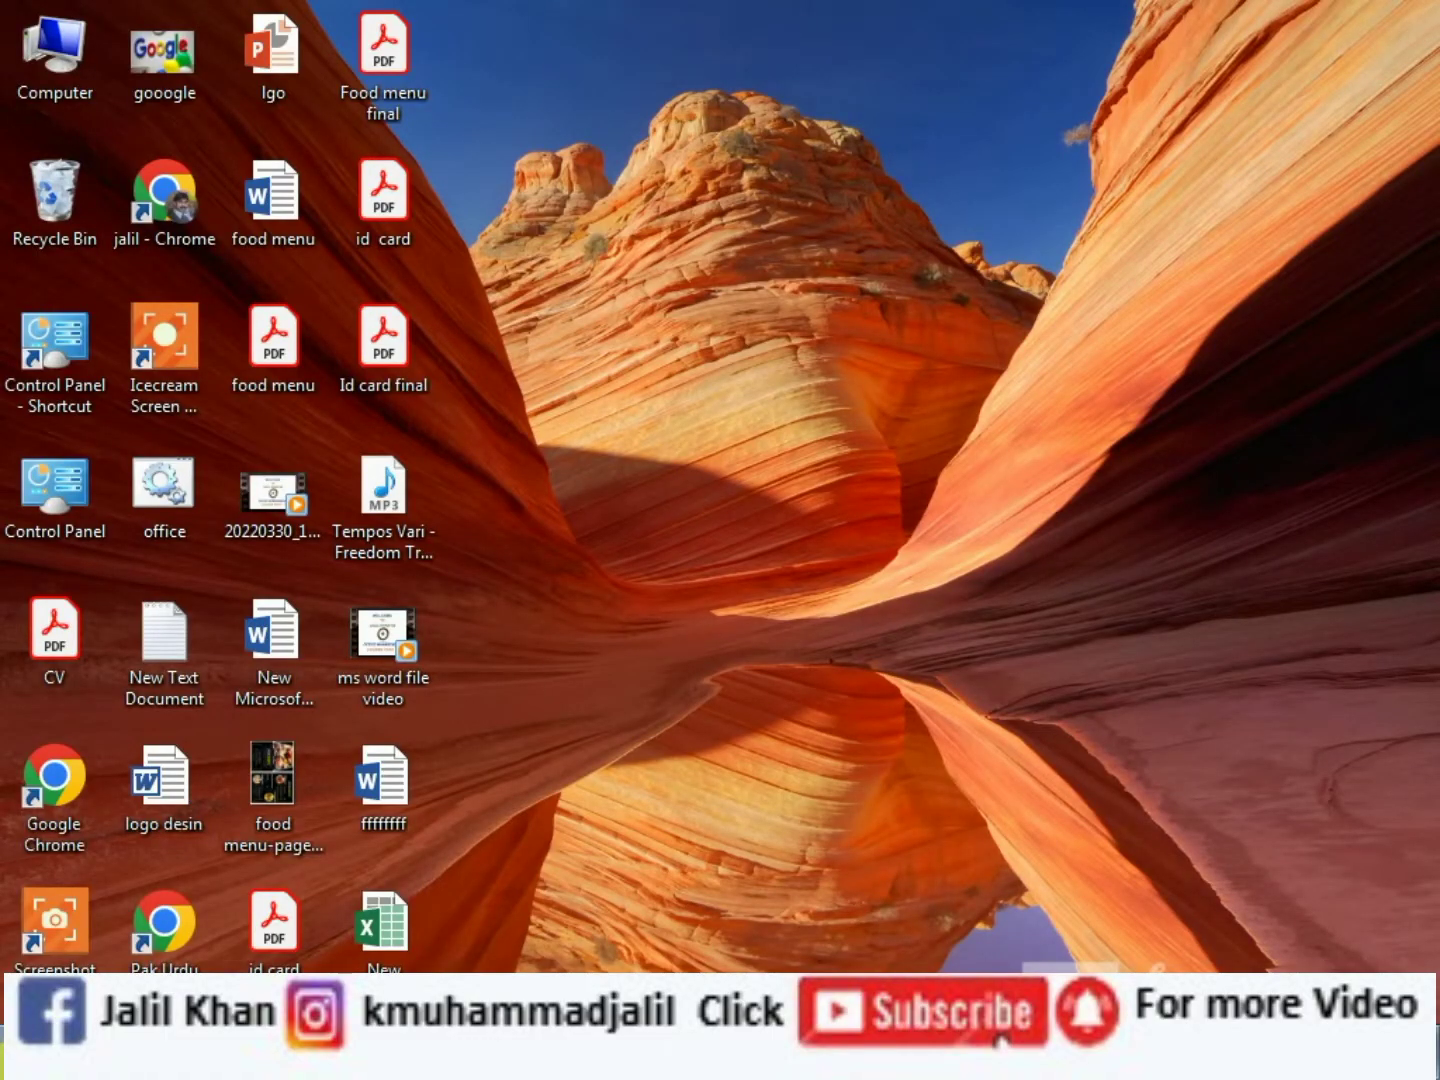
Launch Word 2016 from the Start menu and create a new blank document
key(super)
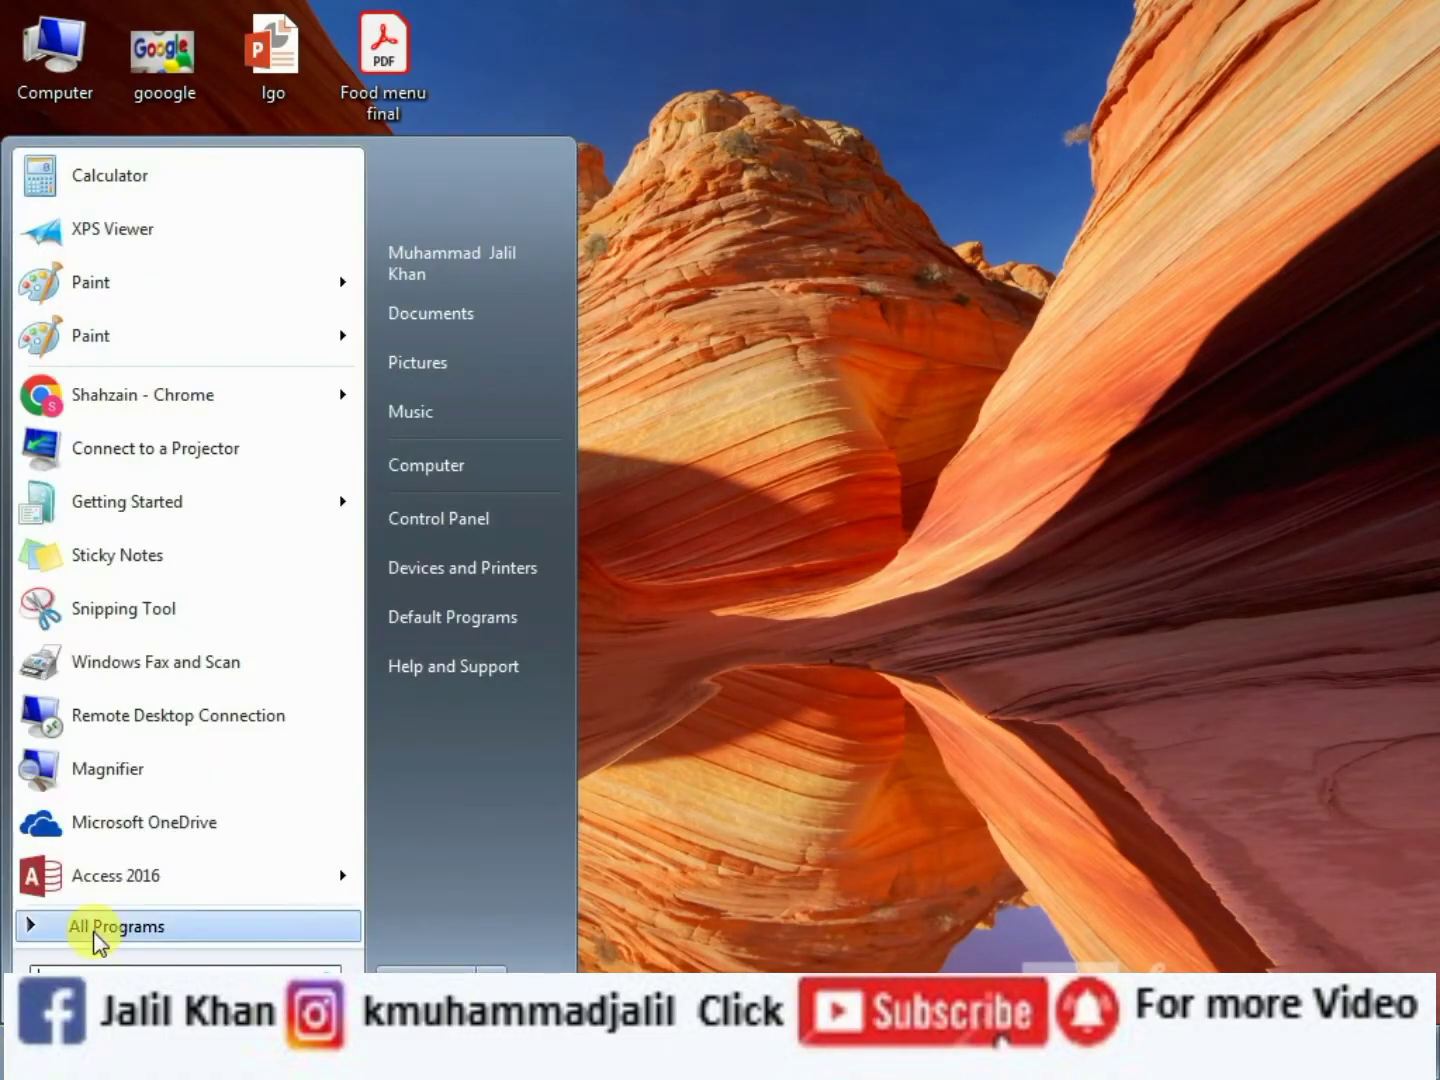
click(176, 924)
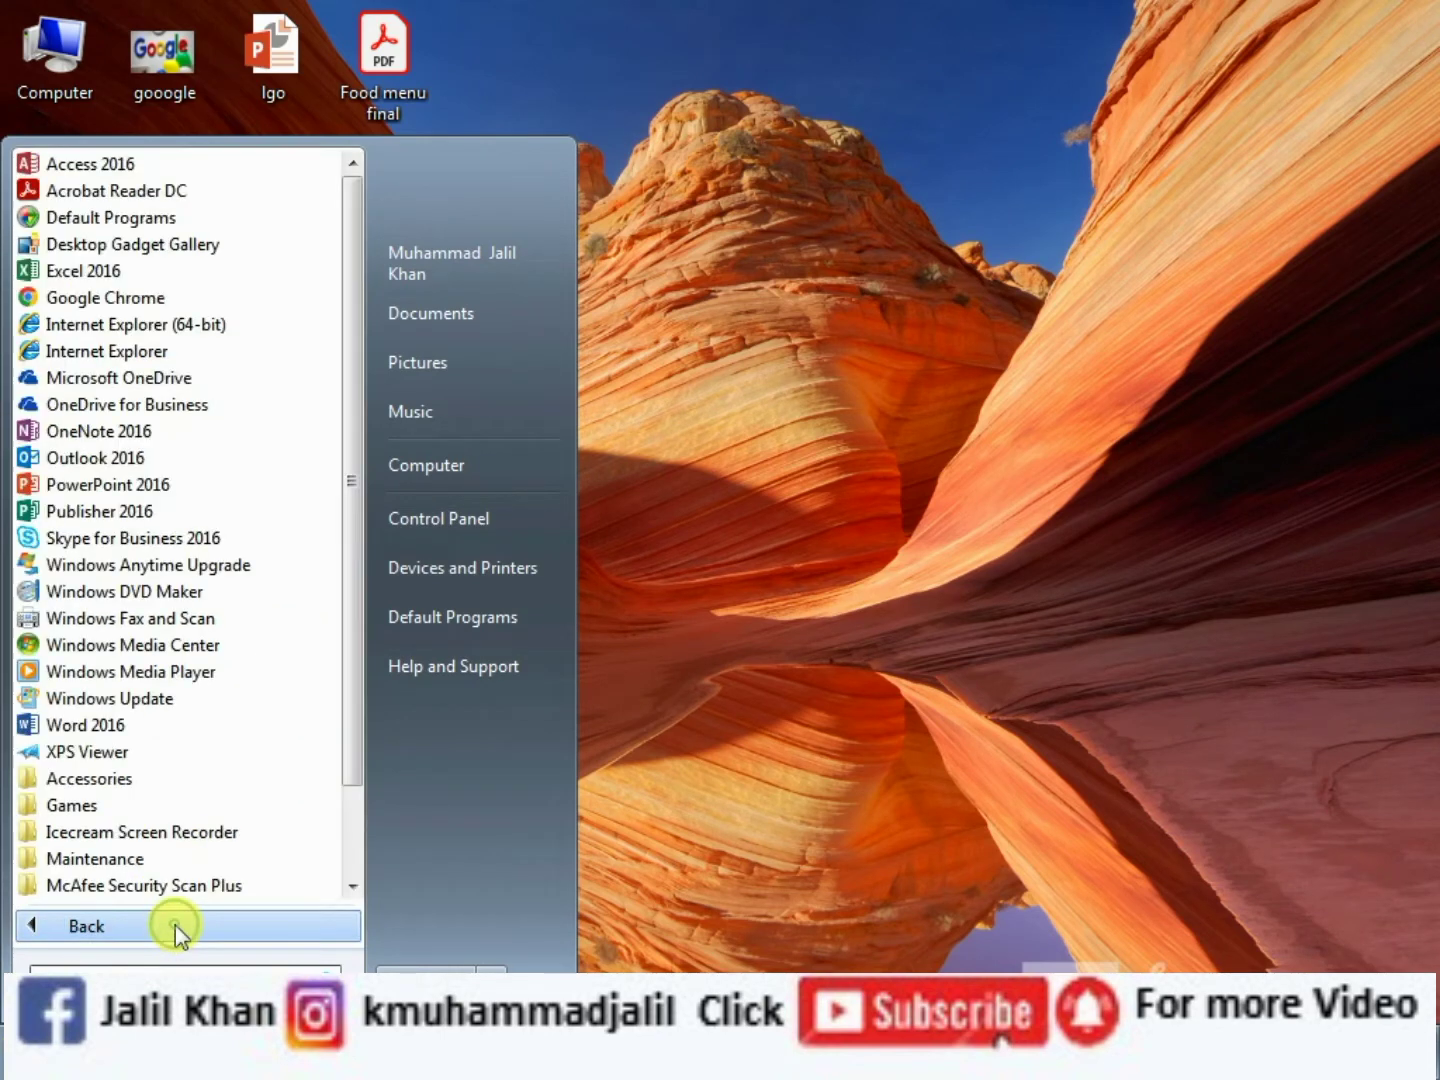
click(167, 727)
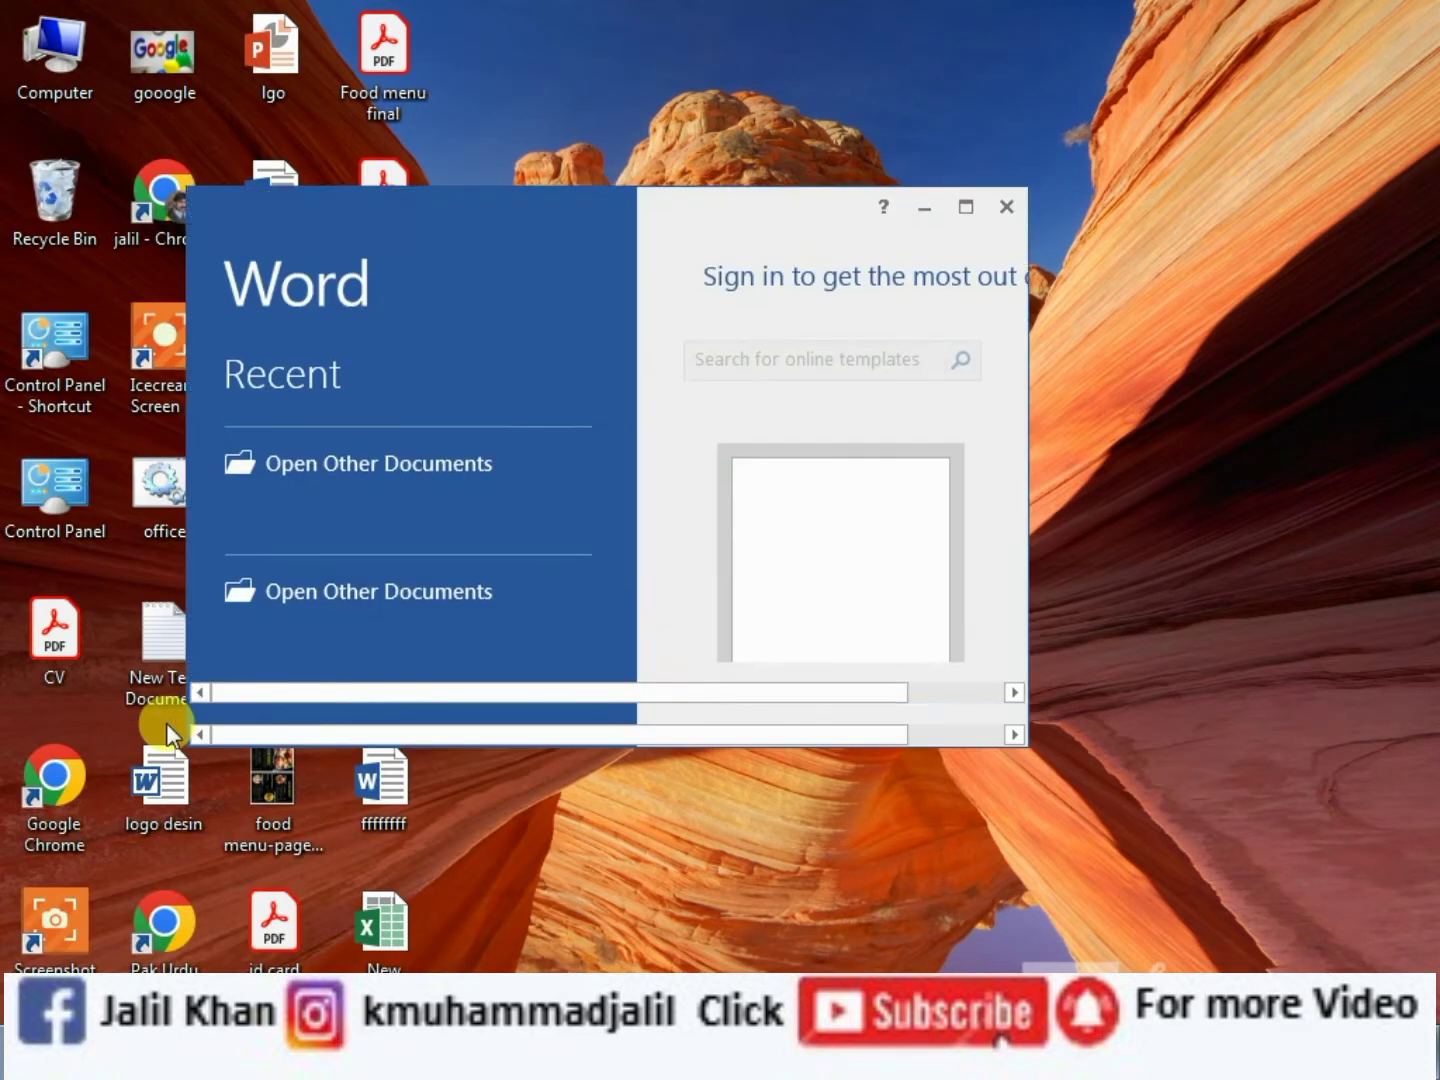
click(966, 209)
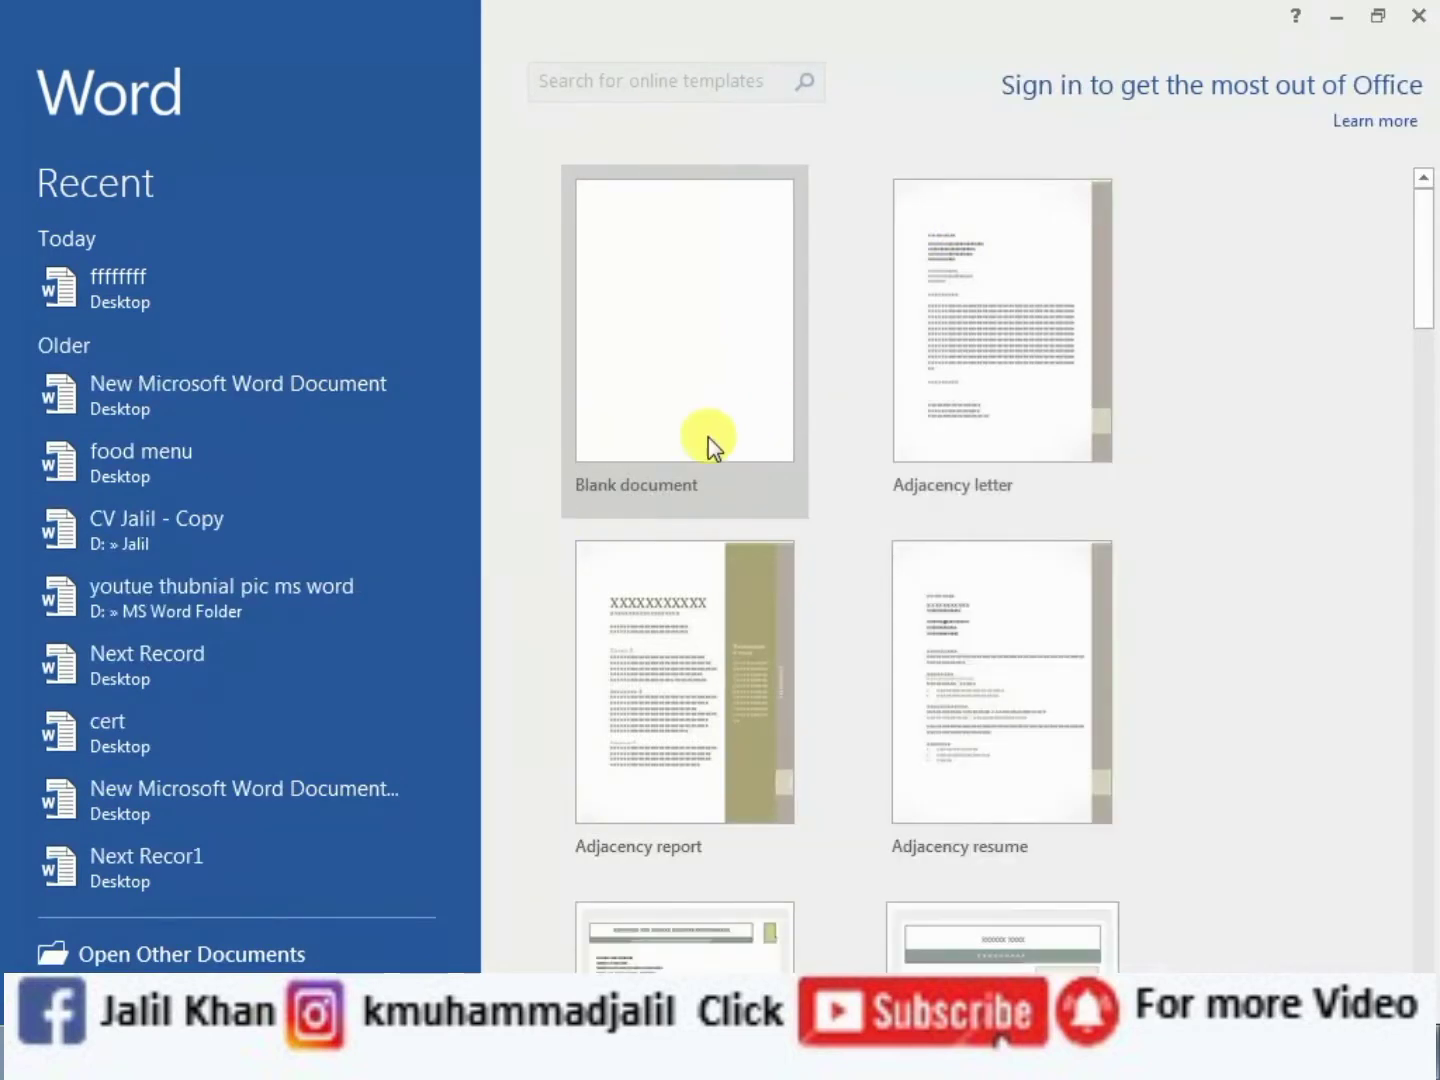
click(699, 378)
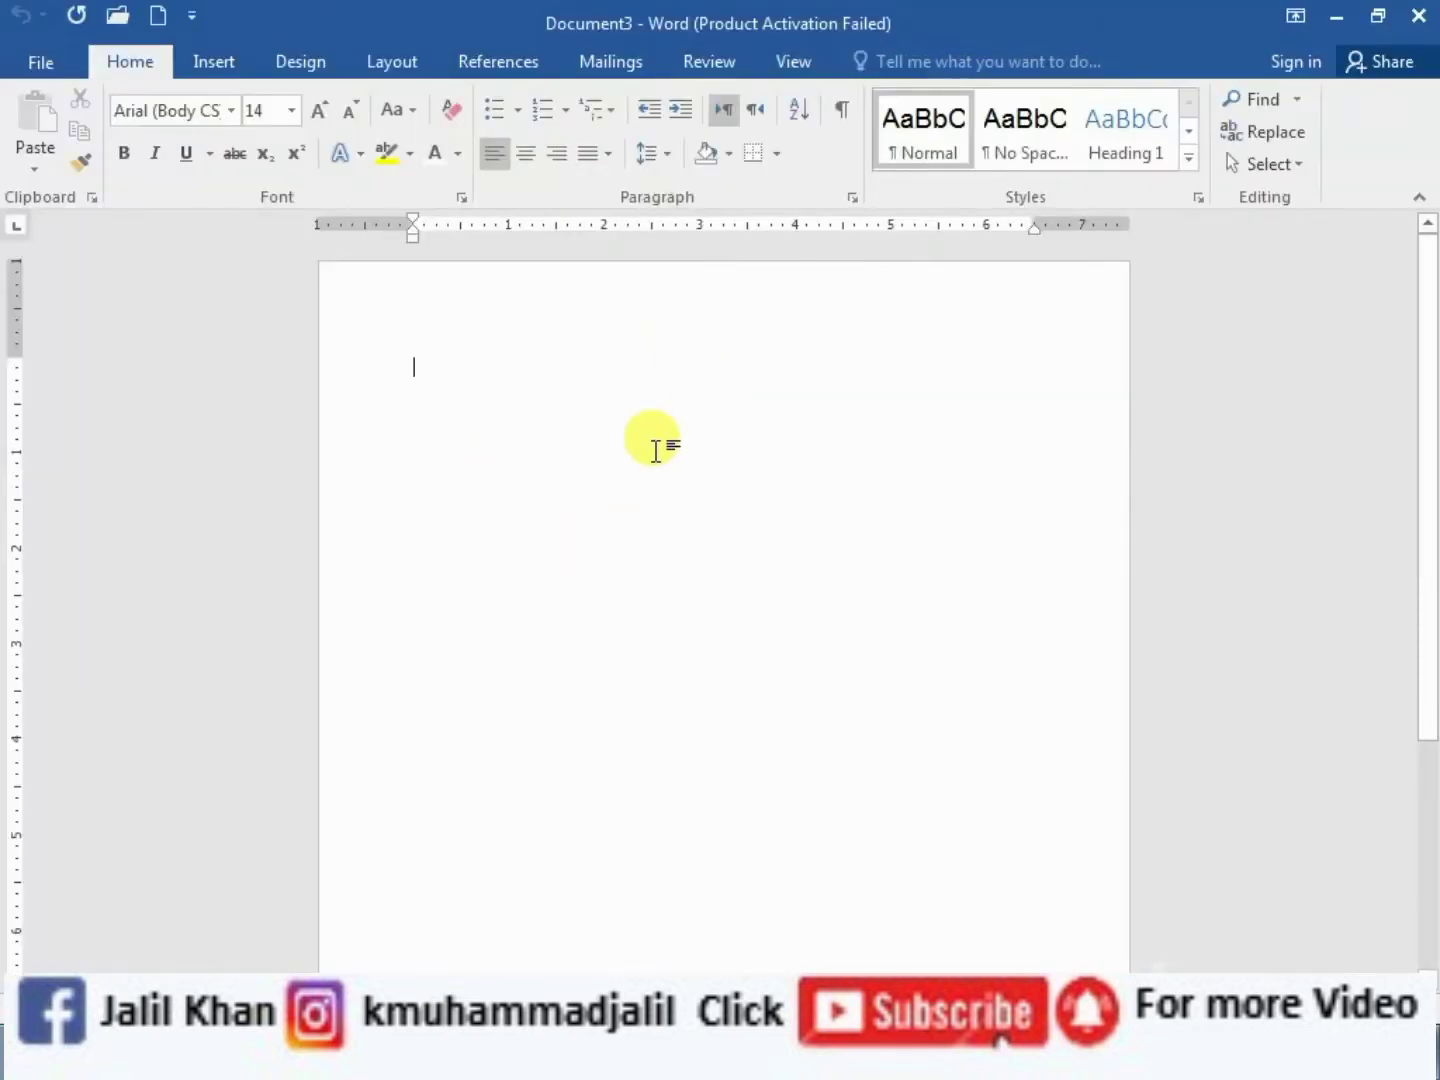
Set a custom 13" wide by 7.5" high paper size, ignoring the margin warning
click(400, 70)
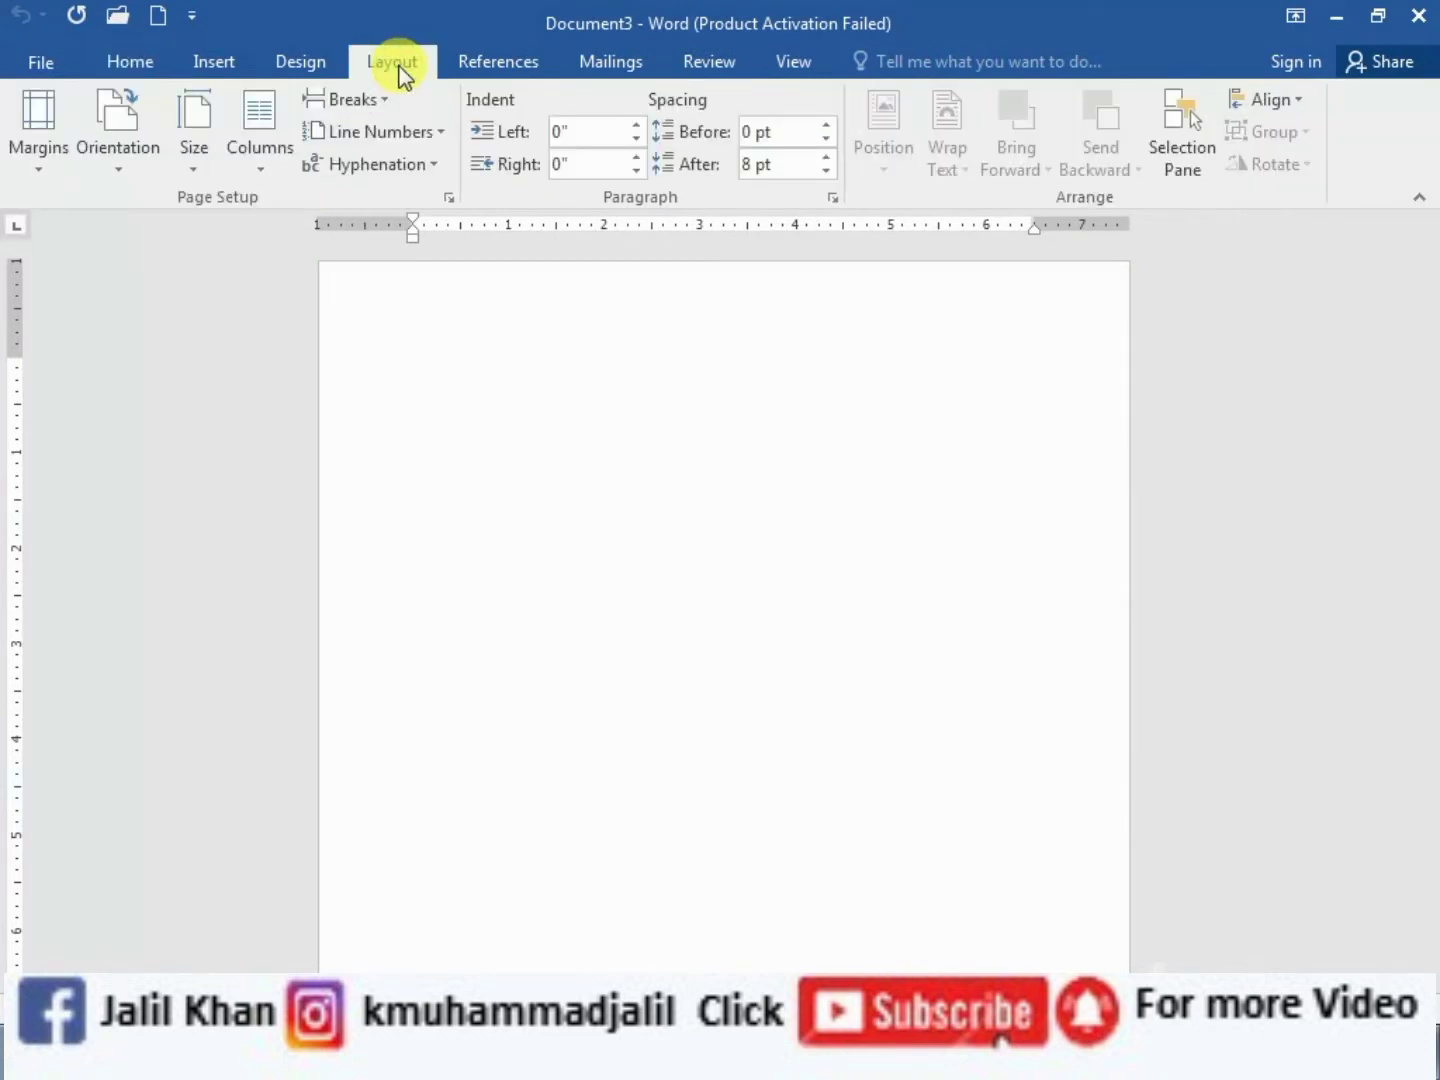
click(194, 178)
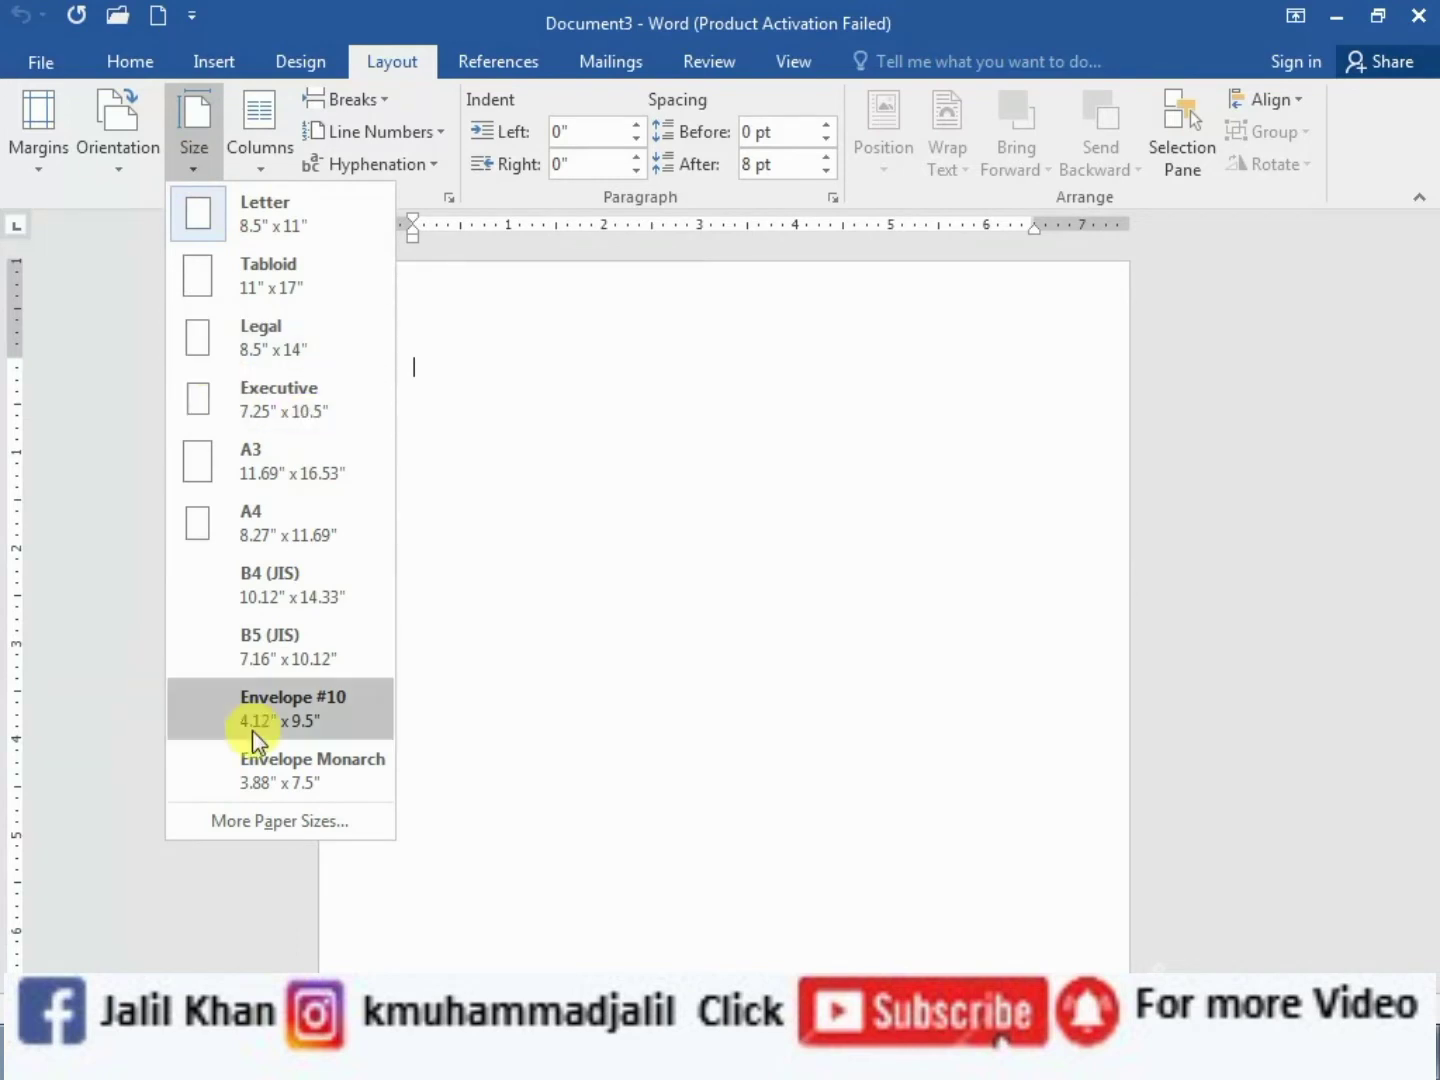
click(276, 821)
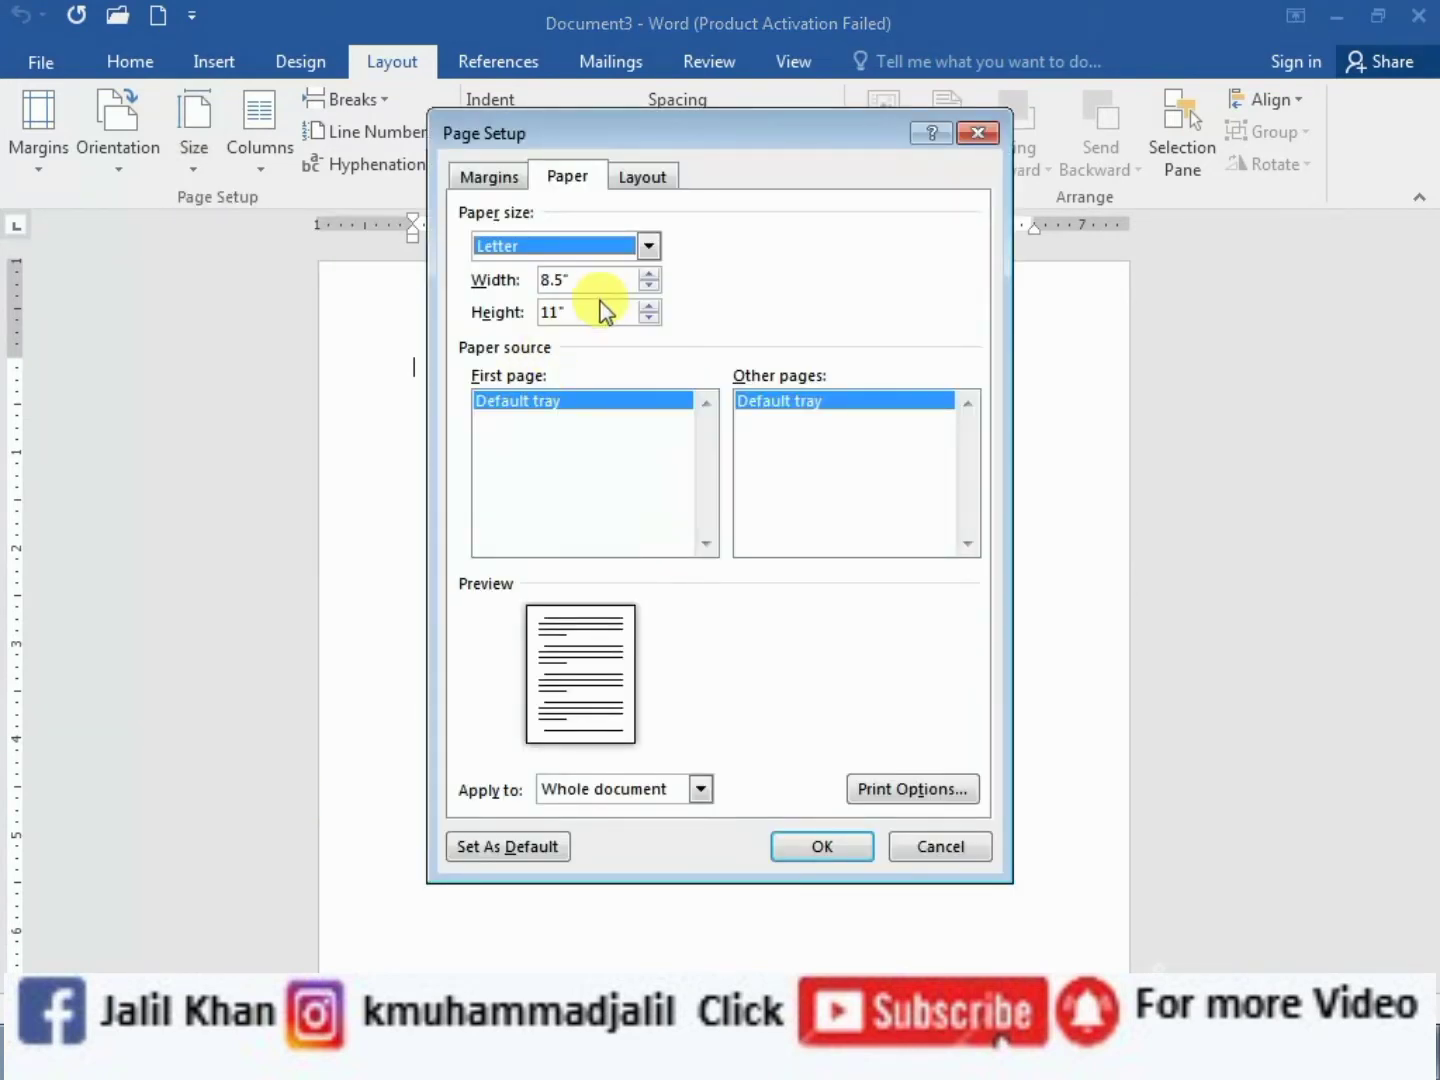
click(650, 275)
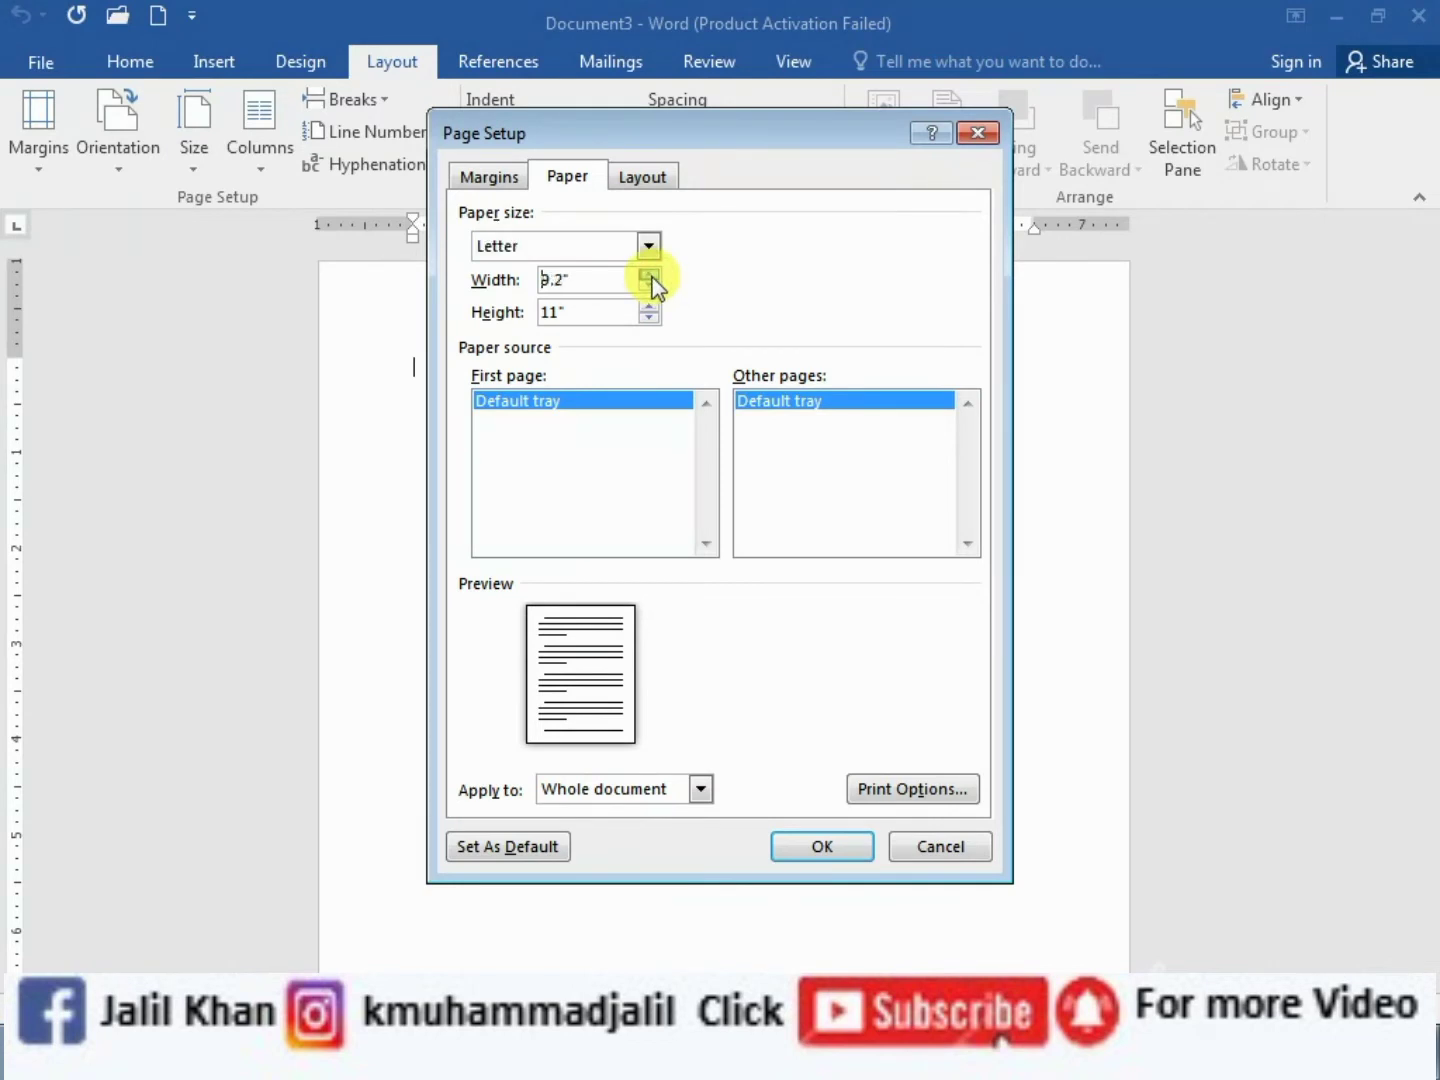
click(650, 275)
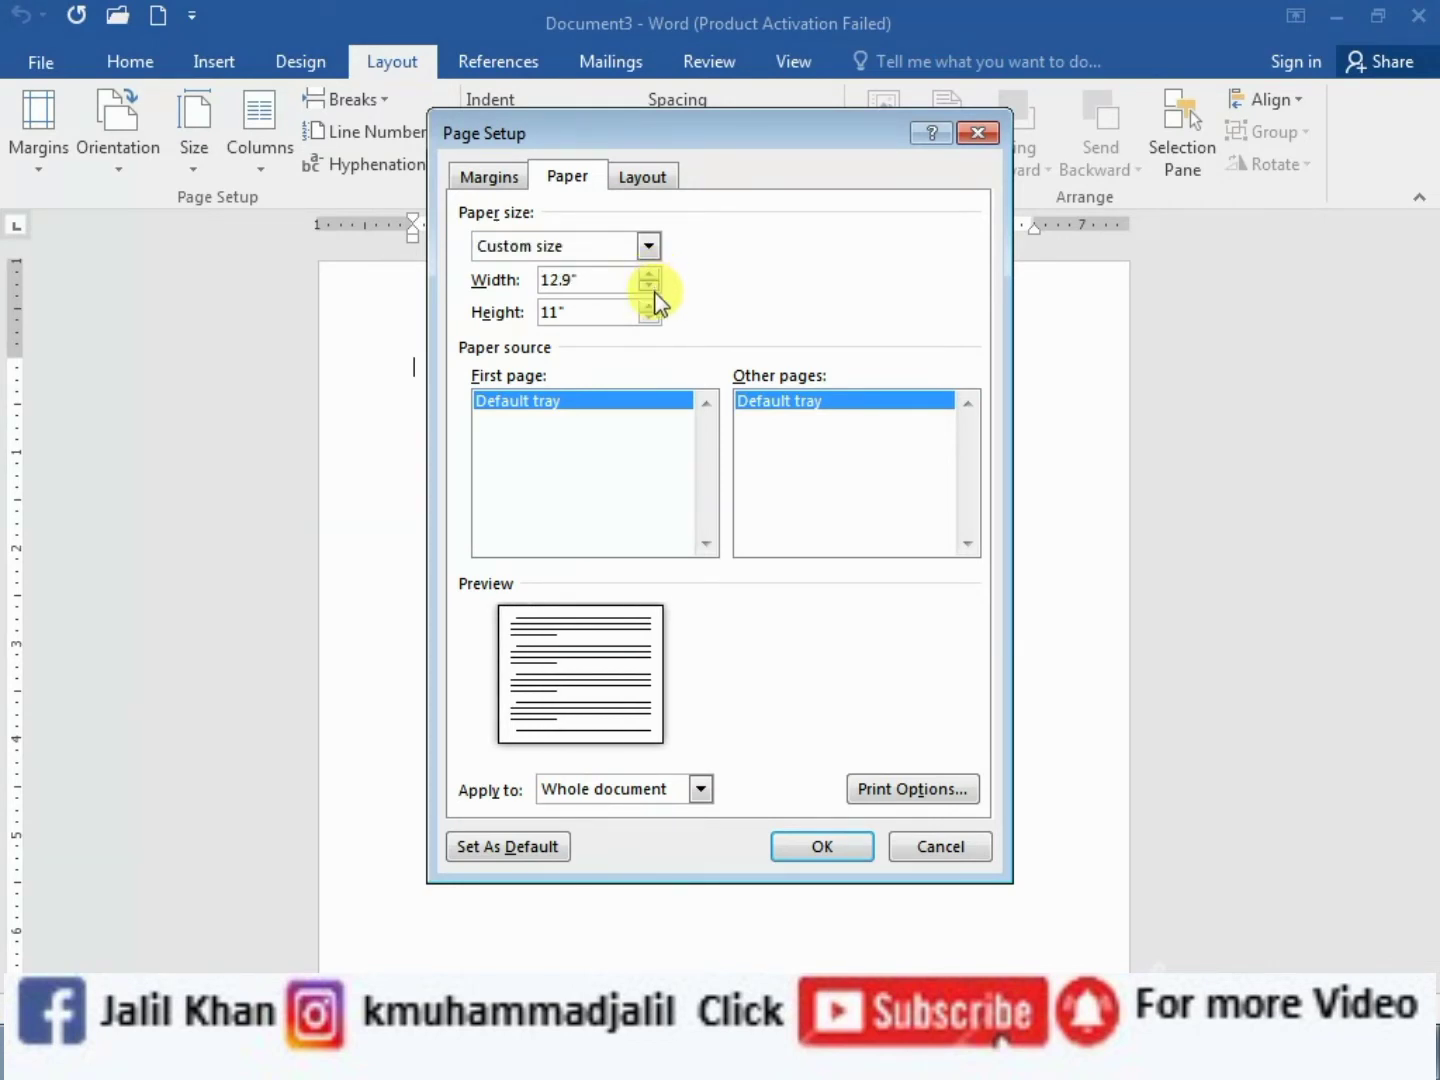
click(650, 276)
click(649, 278)
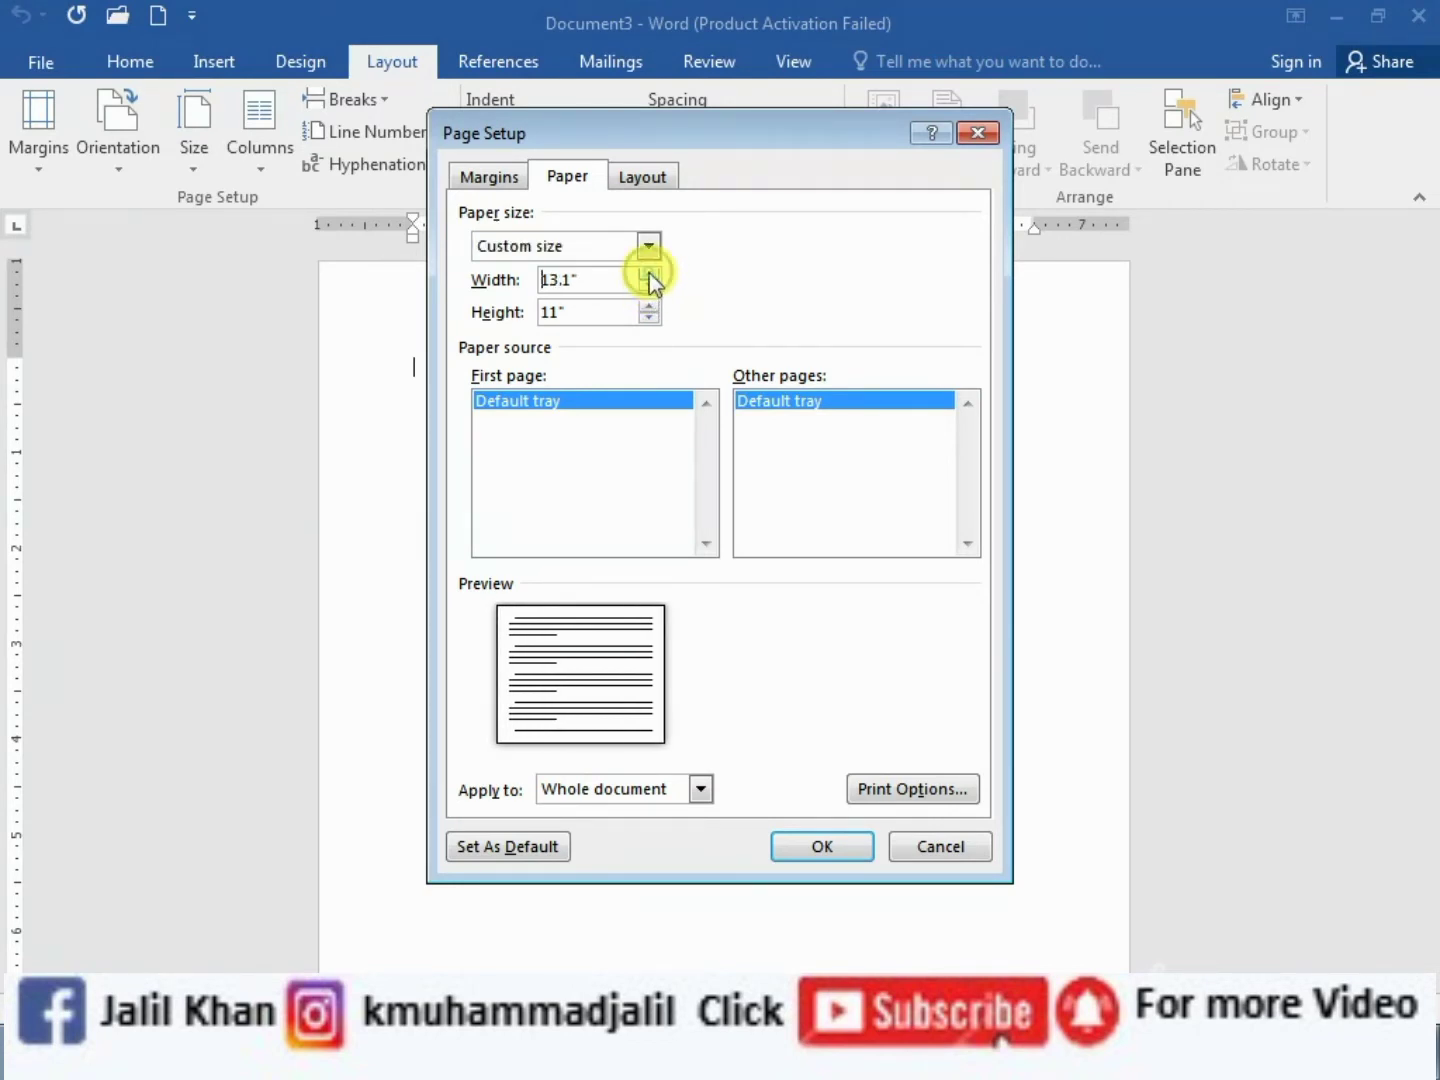
click(653, 288)
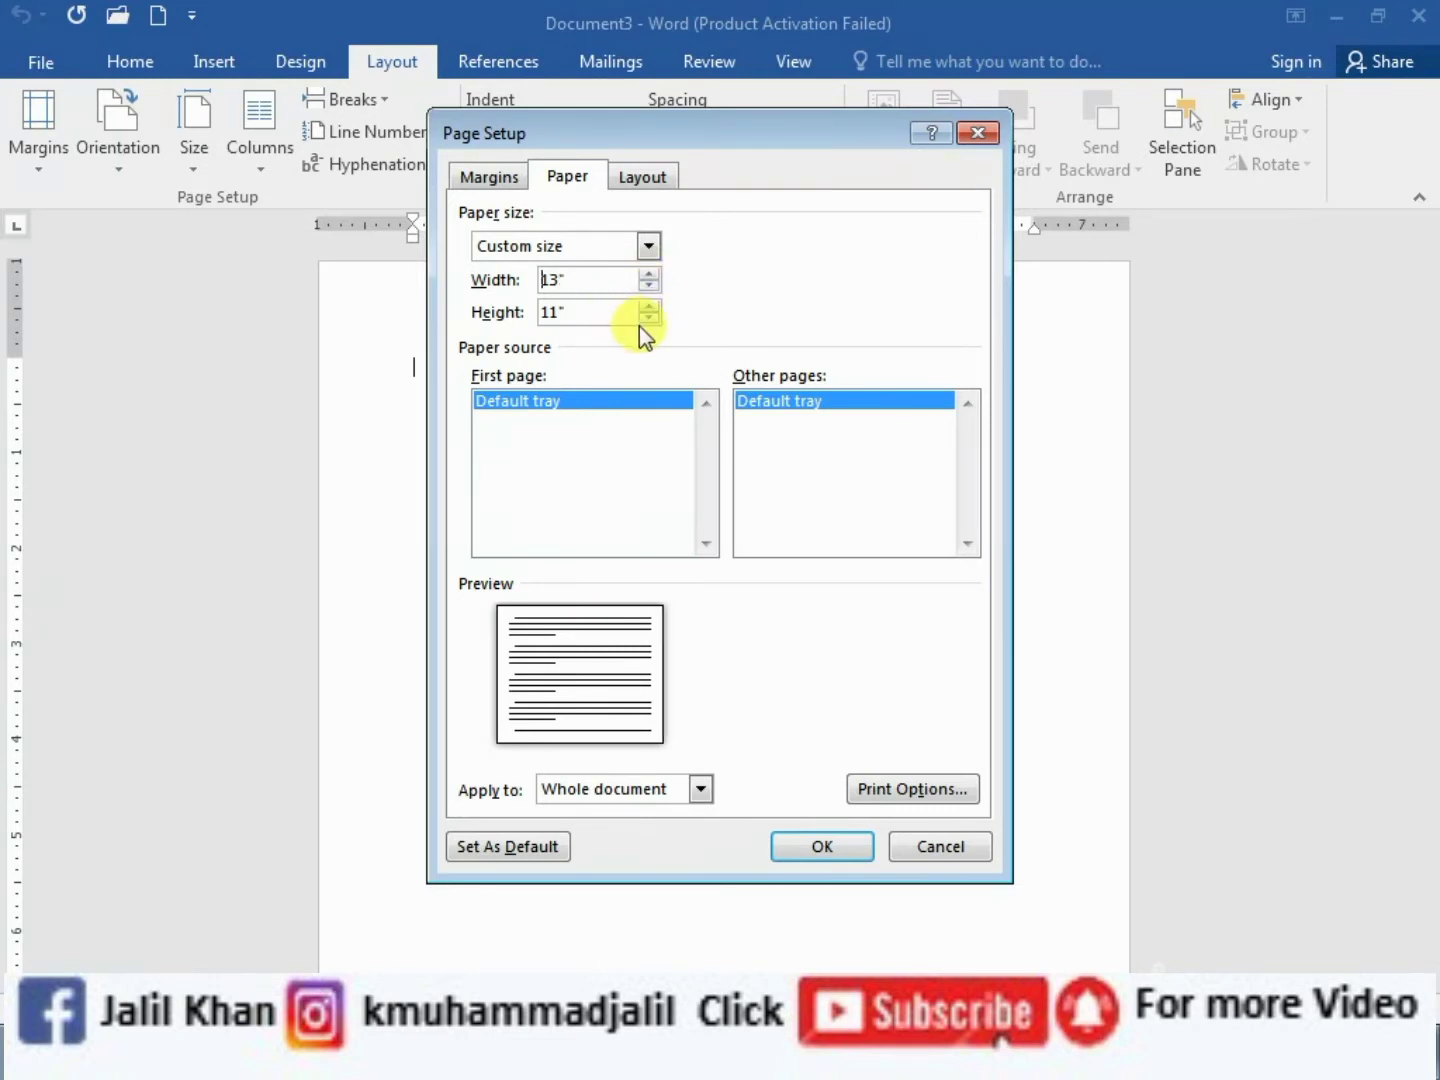
click(643, 319)
click(644, 319)
click(644, 319)
click(643, 319)
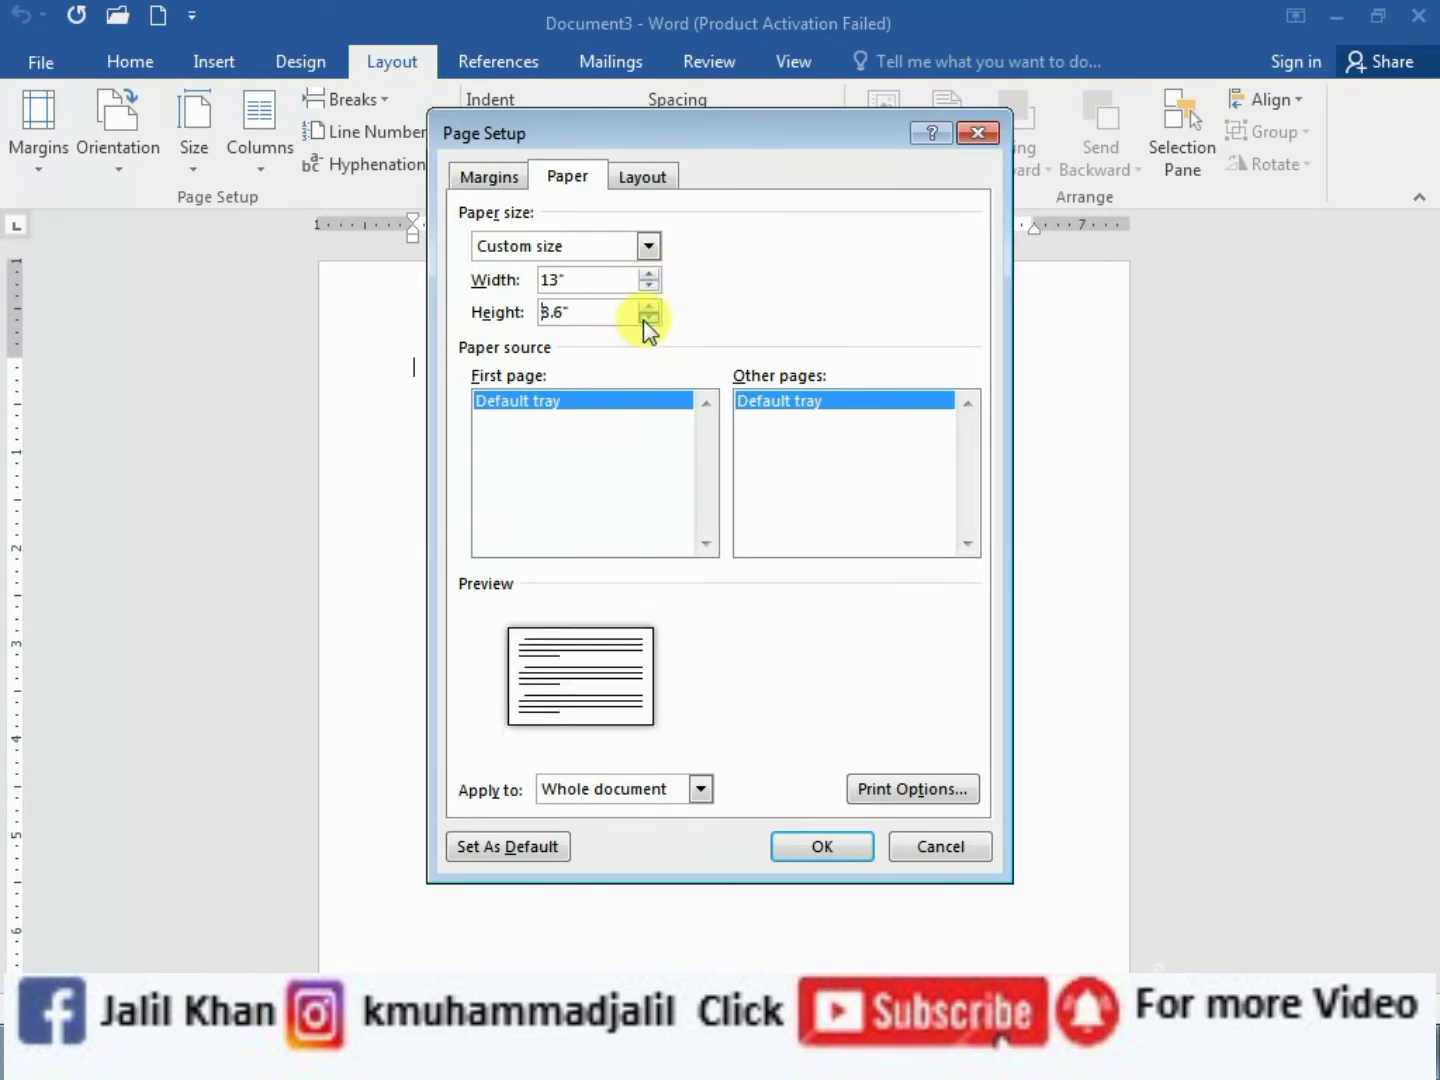
click(644, 320)
click(644, 320)
click(643, 320)
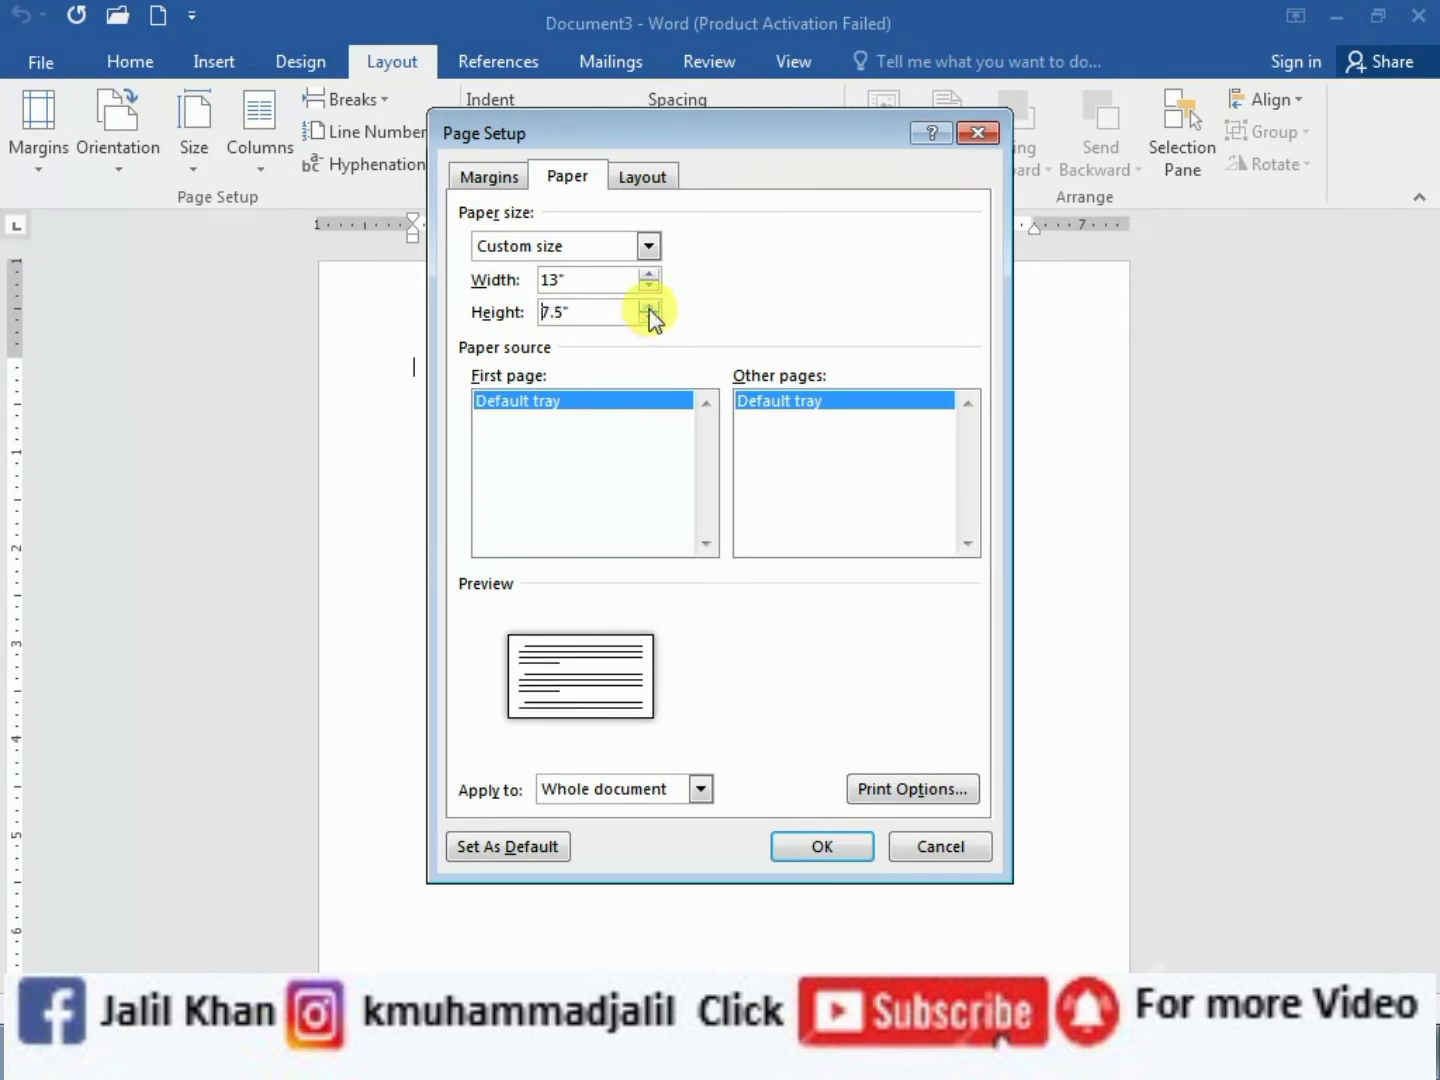
click(818, 848)
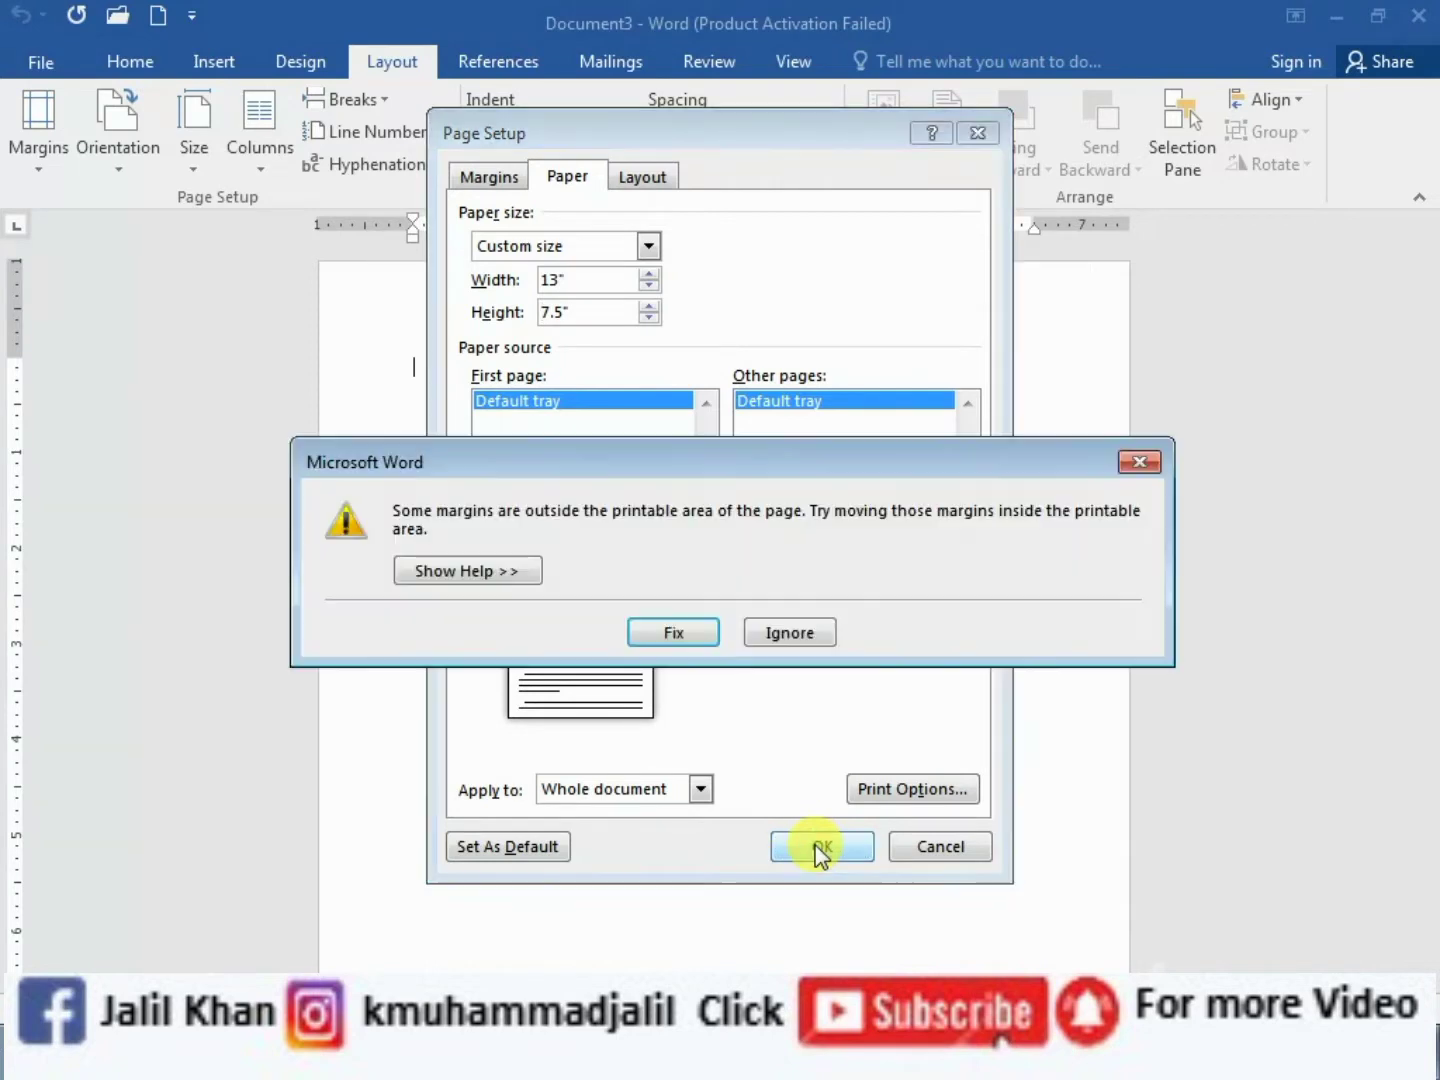
click(812, 636)
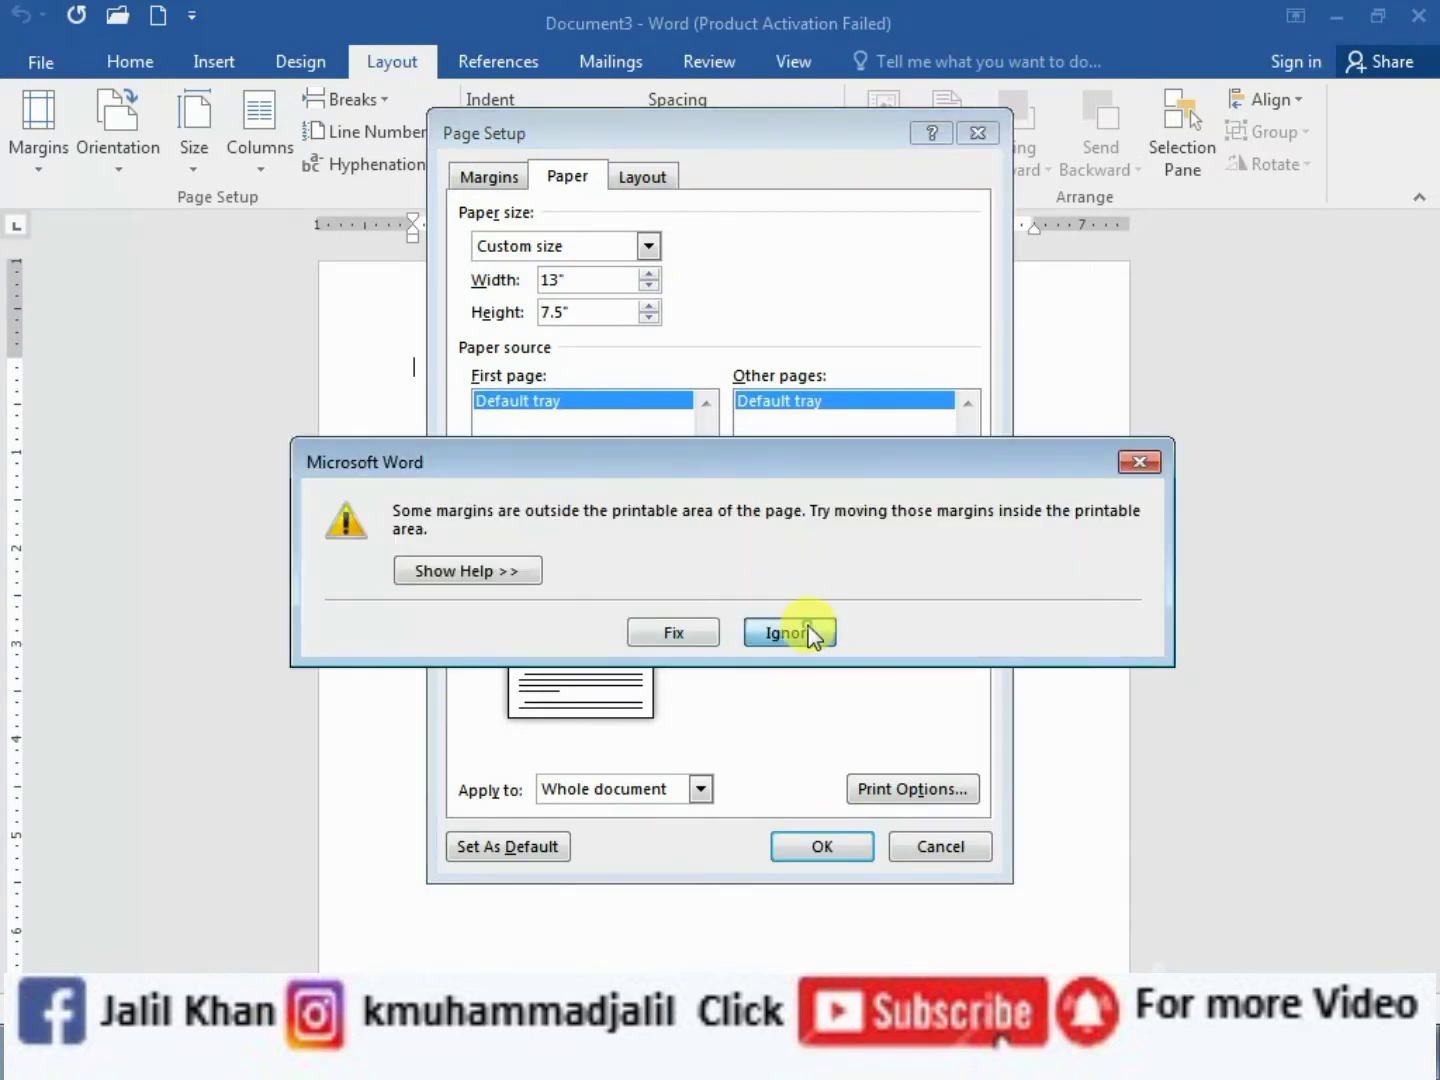
key(alt+n)
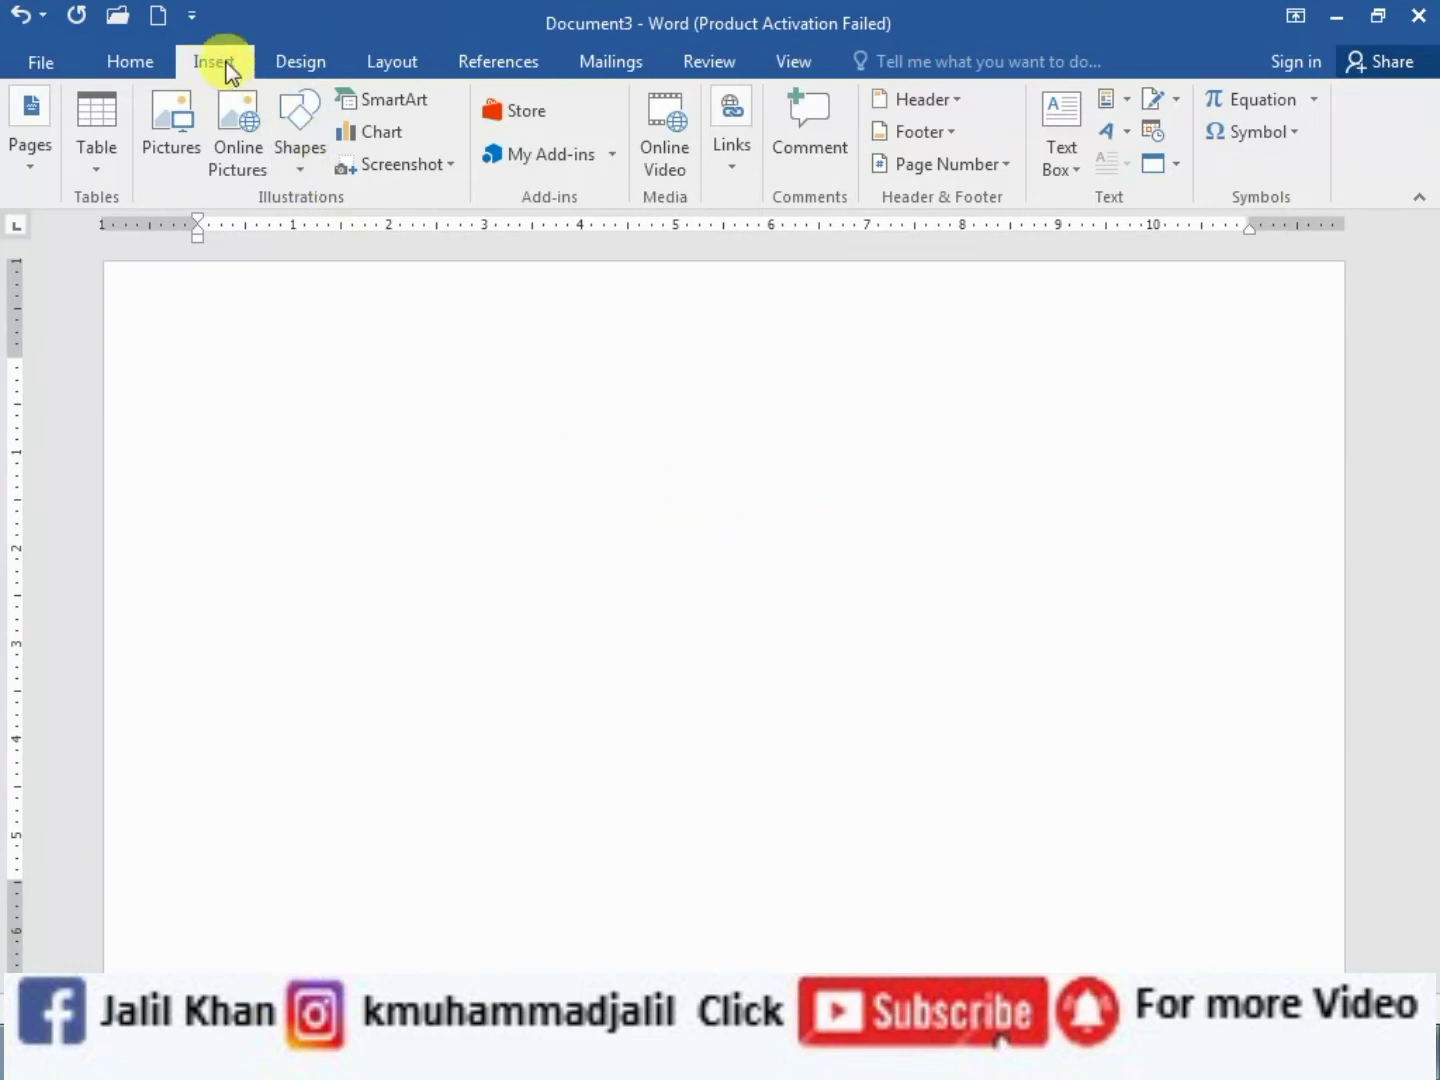
Draw a donut shape on the right half of the page and thin its band to widen the hole
click(302, 170)
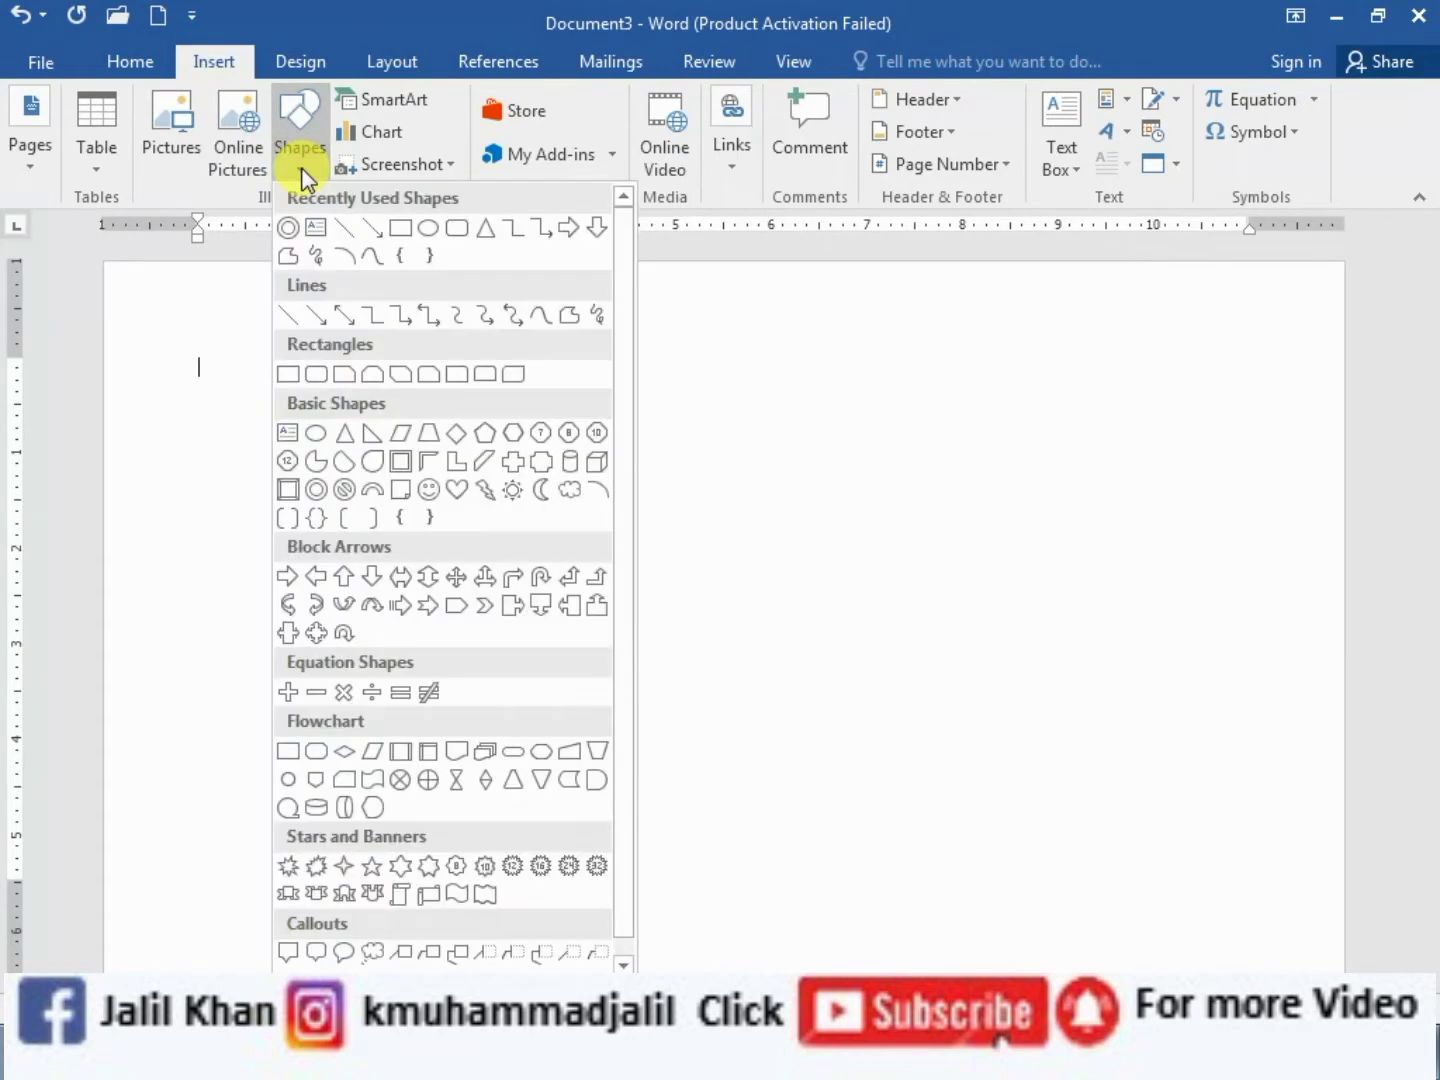
click(317, 492)
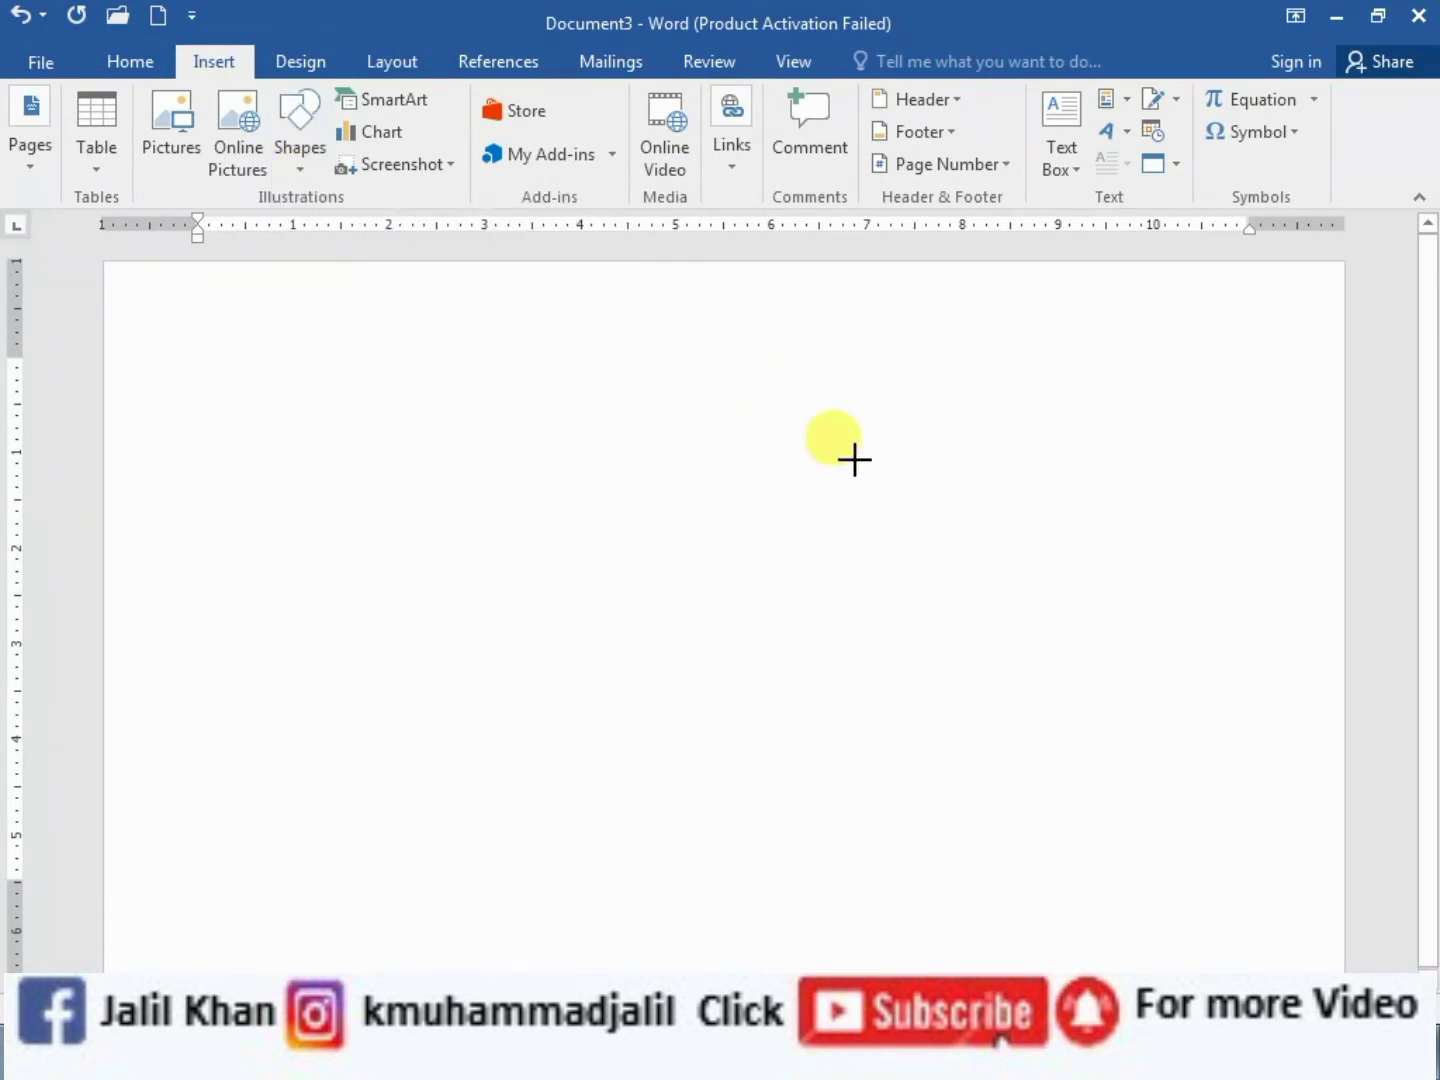
mouse_move(701, 354)
mouse_down()
mouse_move(967, 706)
mouse_move(1101, 827)
mouse_up()
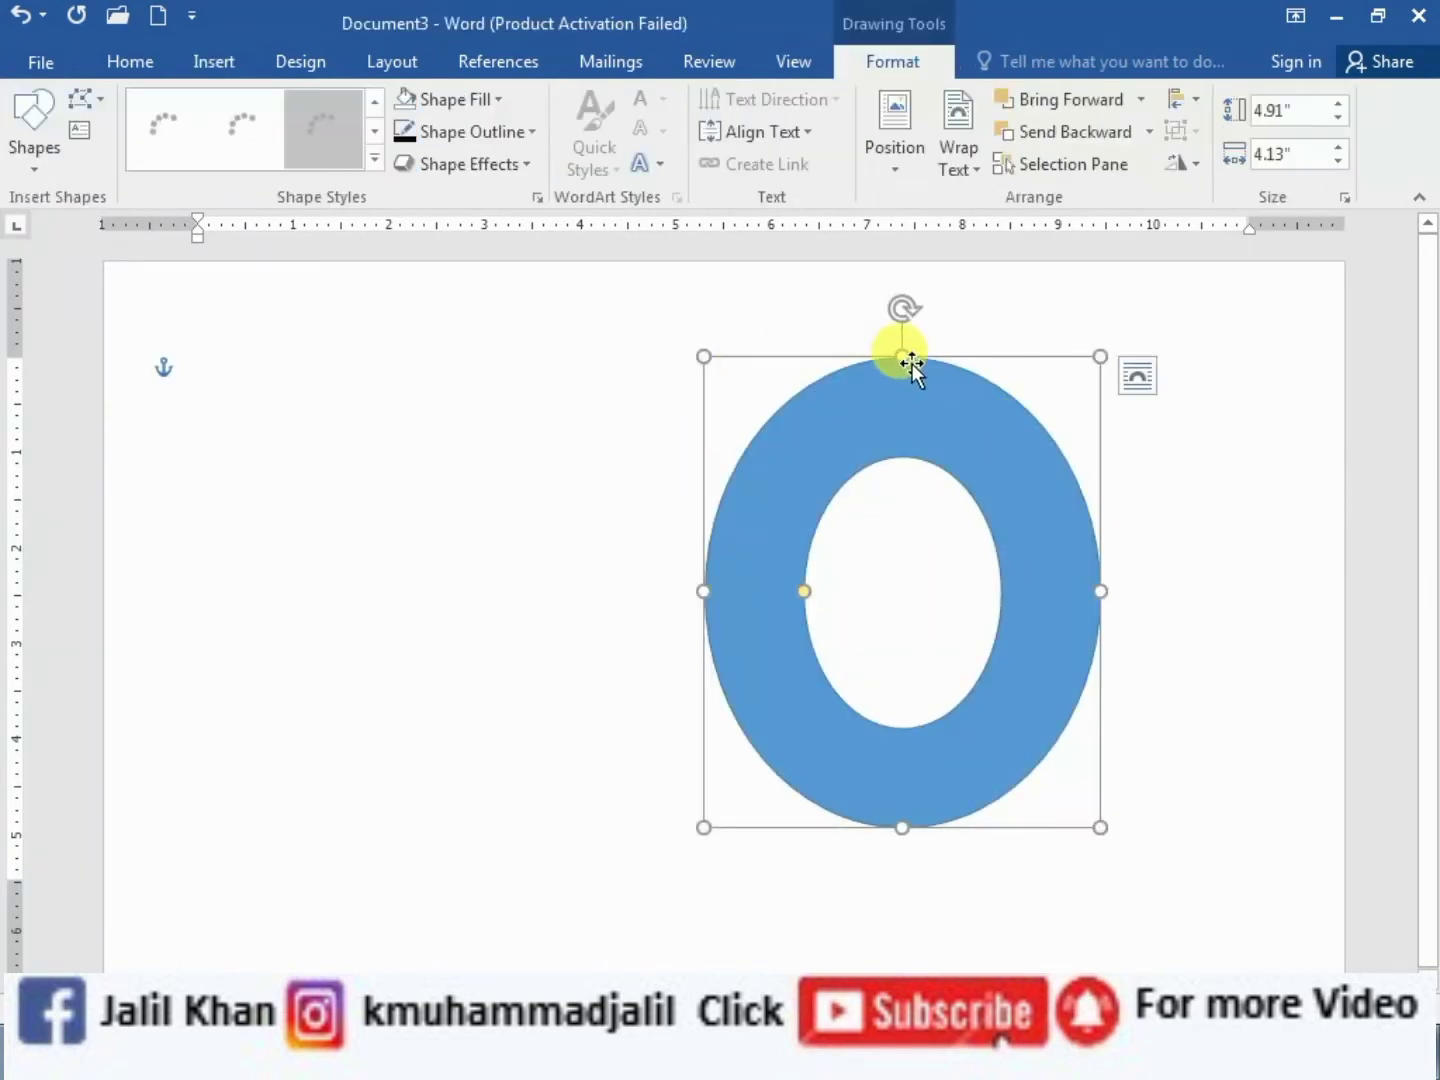
drag(913, 362, 870, 340)
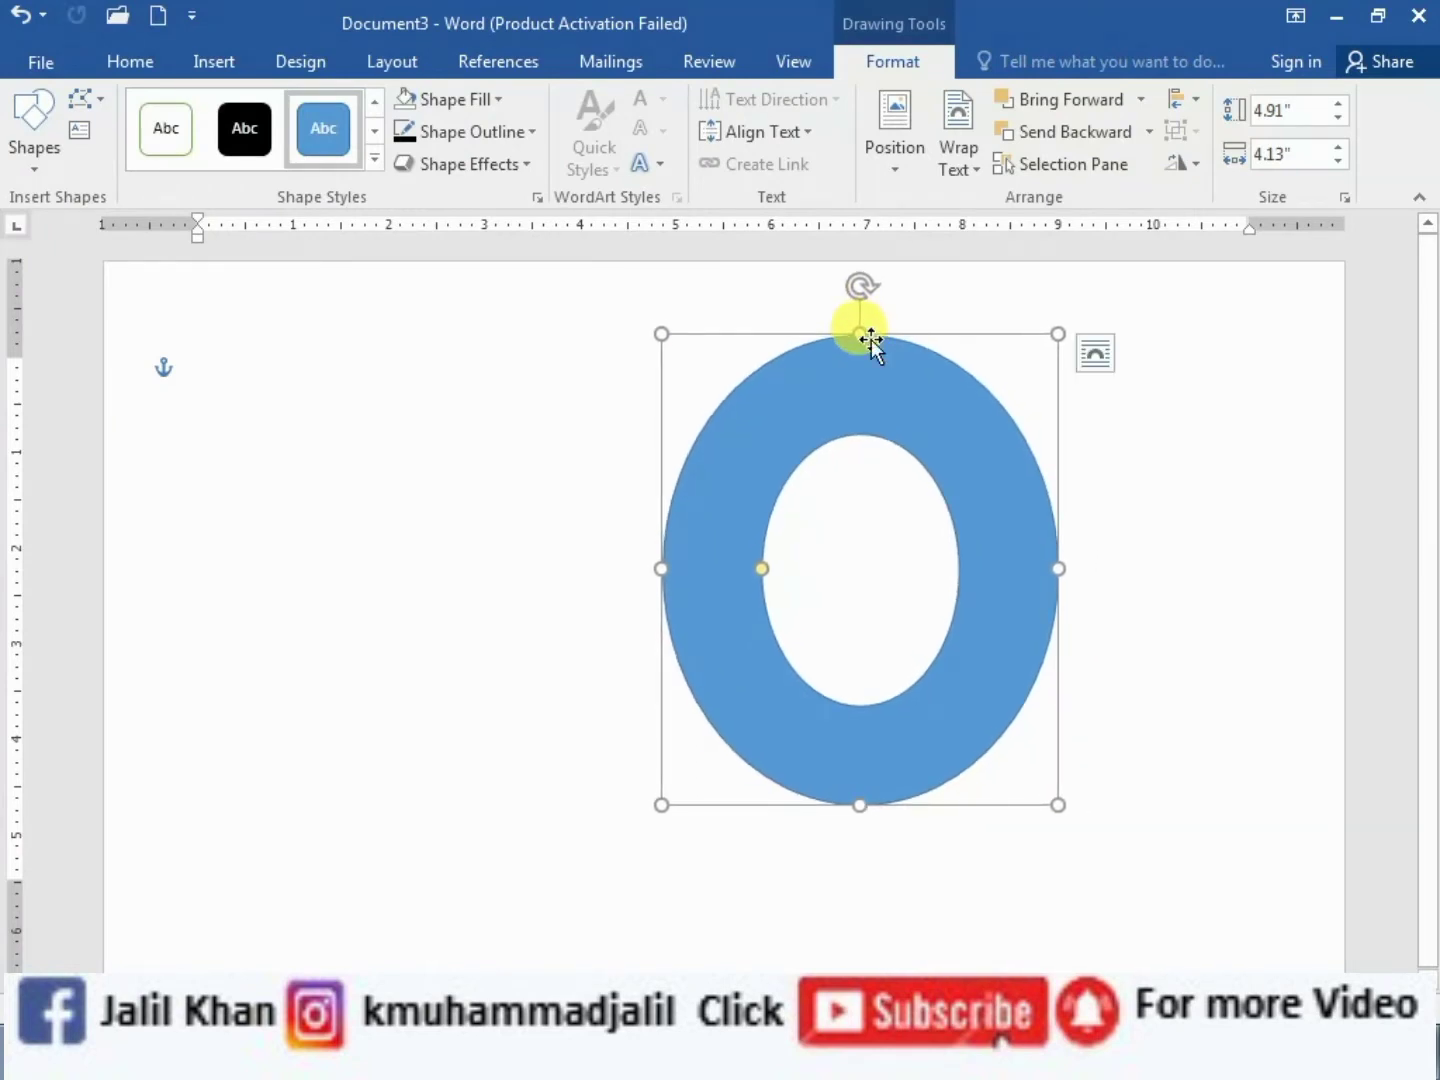
drag(761, 572, 730, 572)
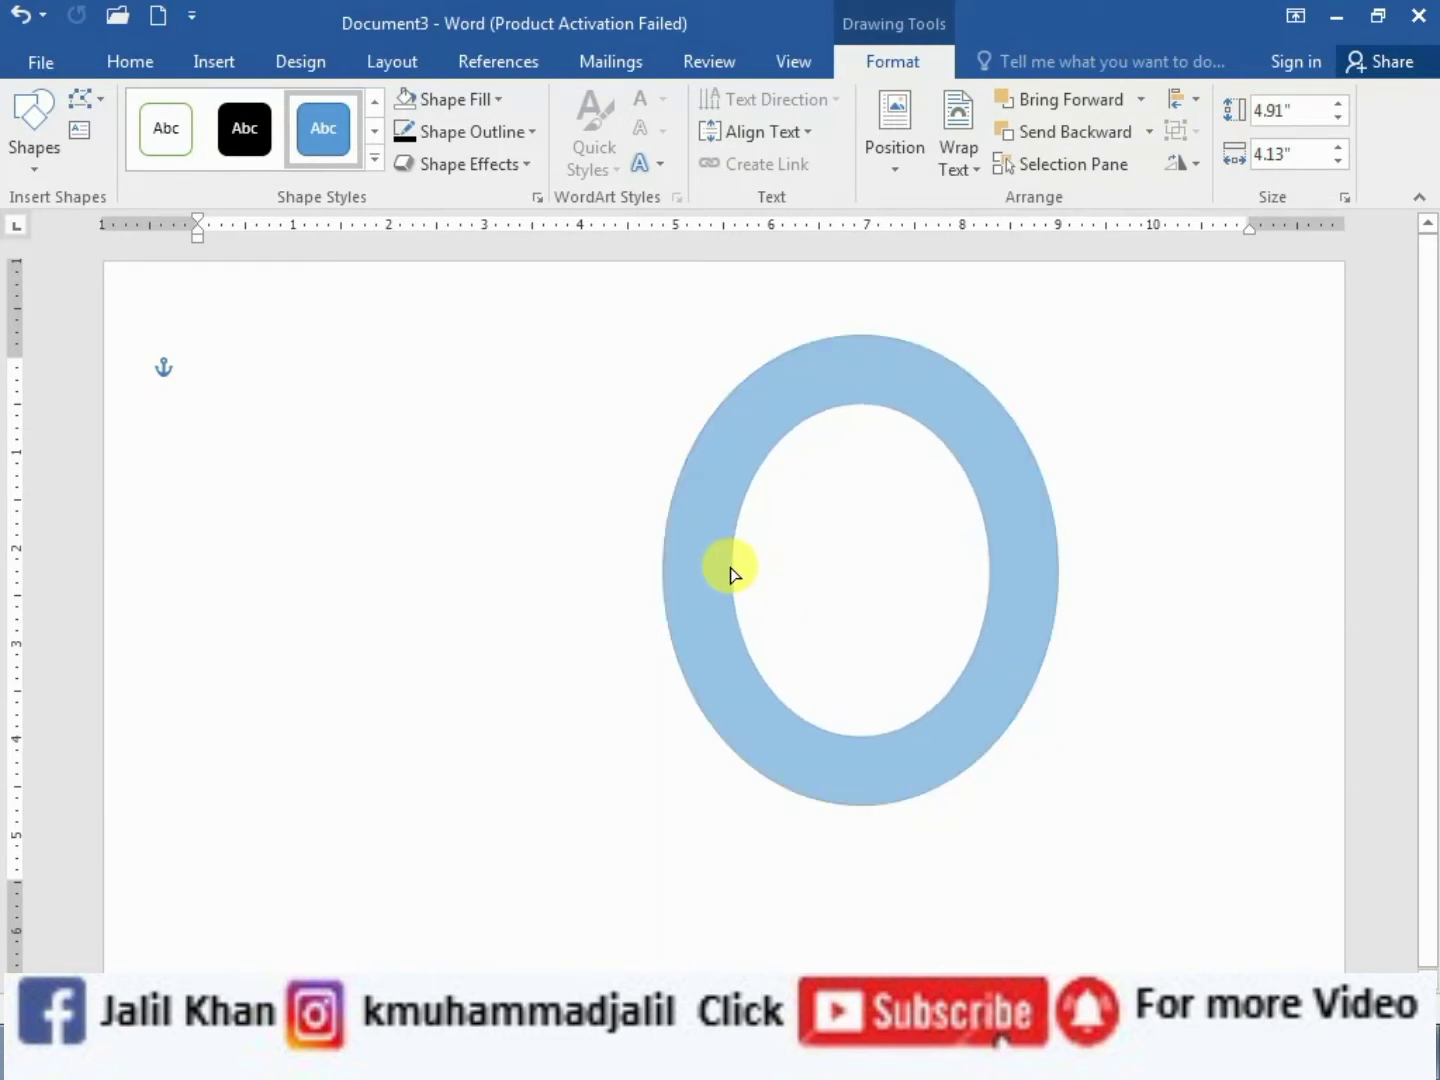
drag(731, 572, 732, 569)
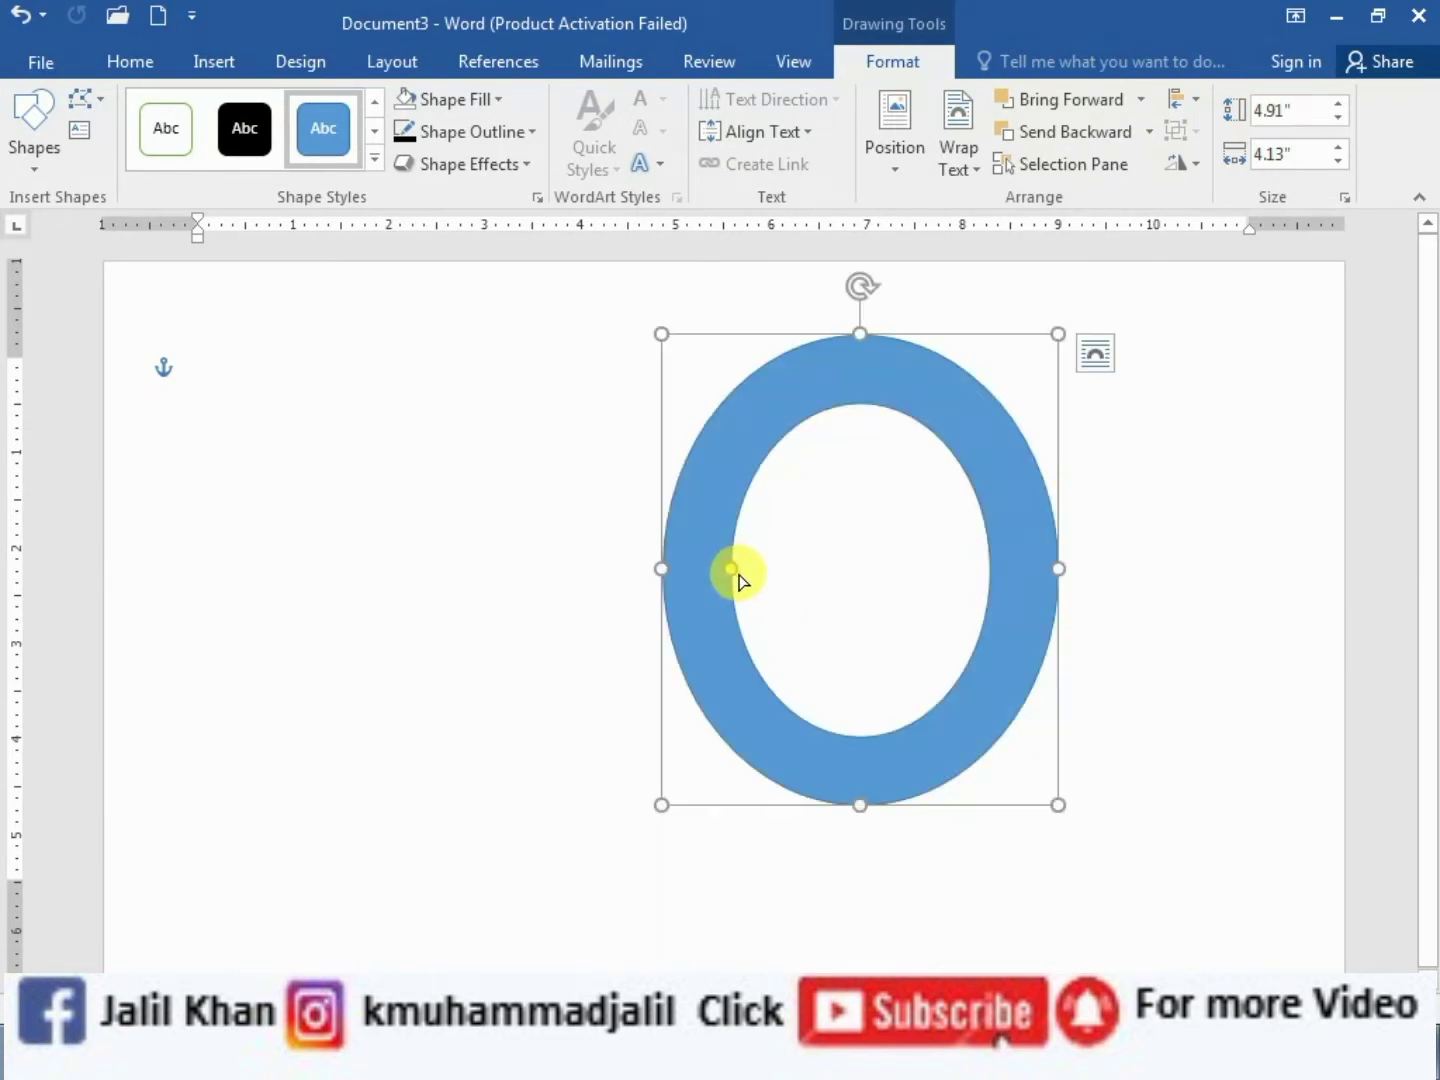
Give the ring No Fill and a black 2¼ pt outline
click(491, 97)
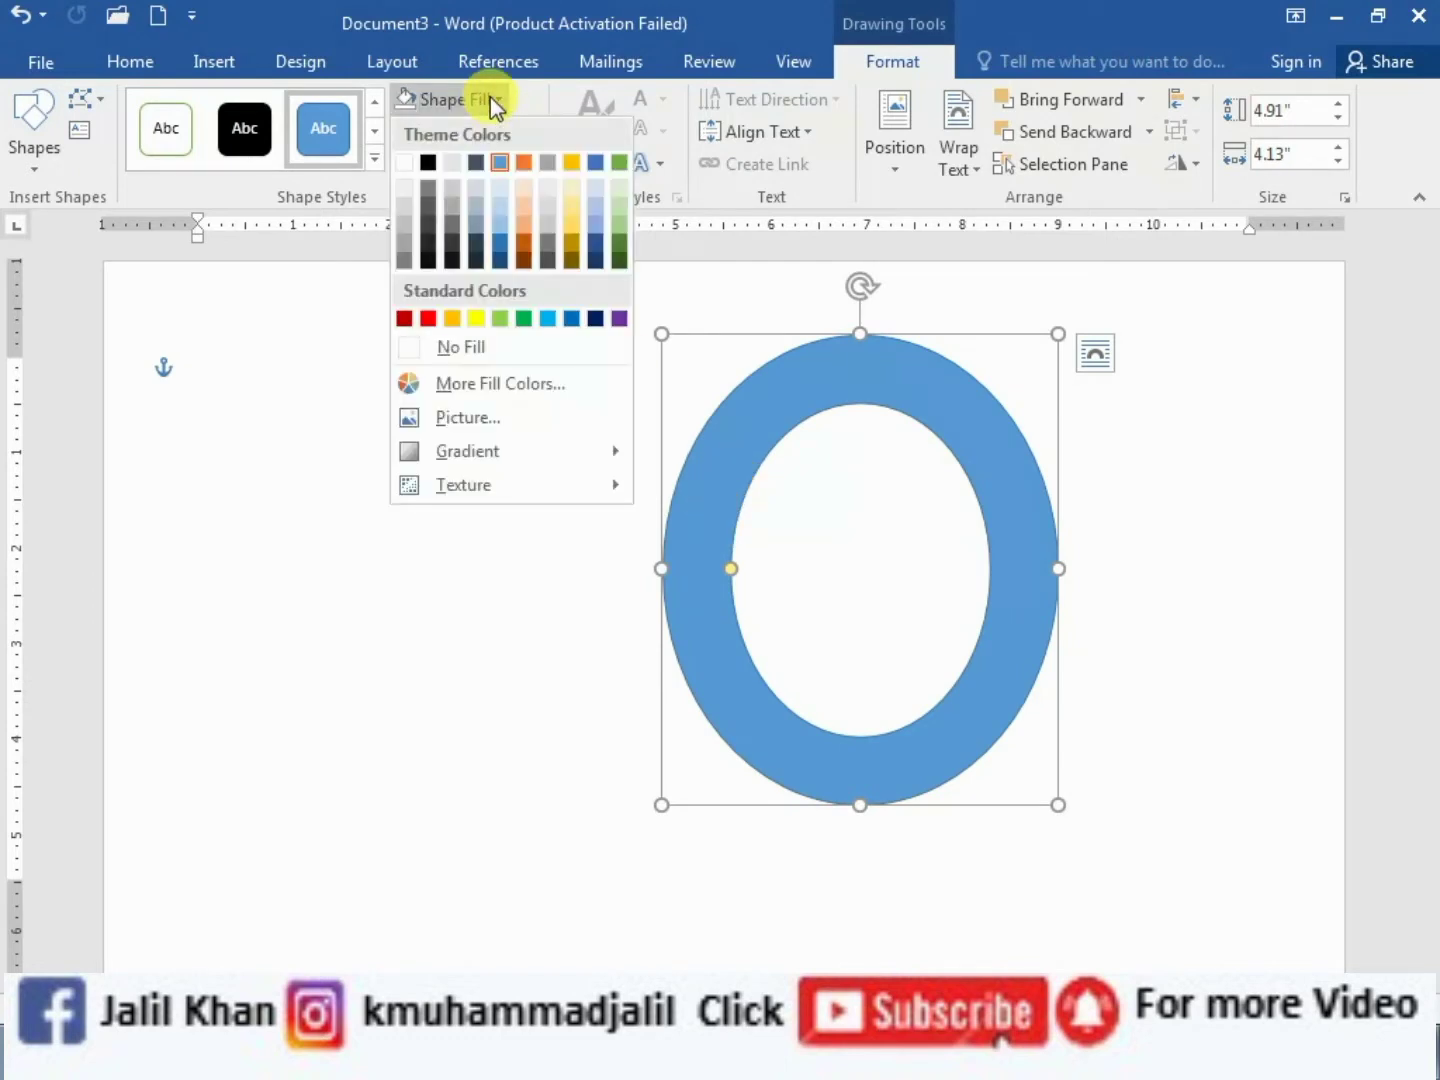
click(497, 351)
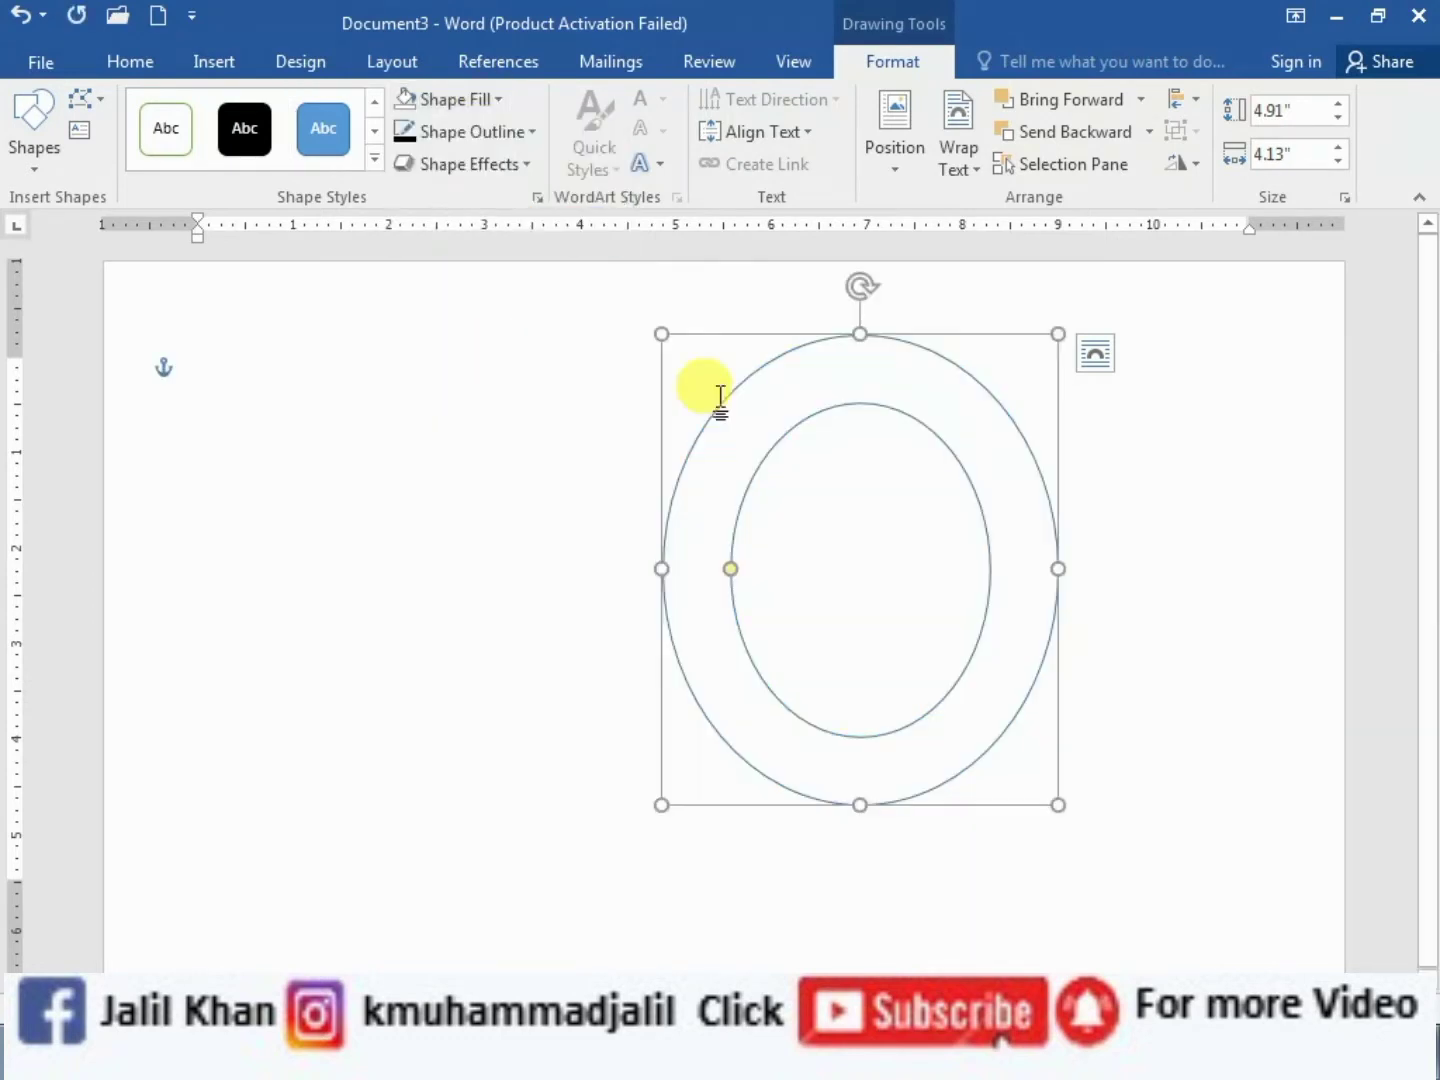
click(522, 130)
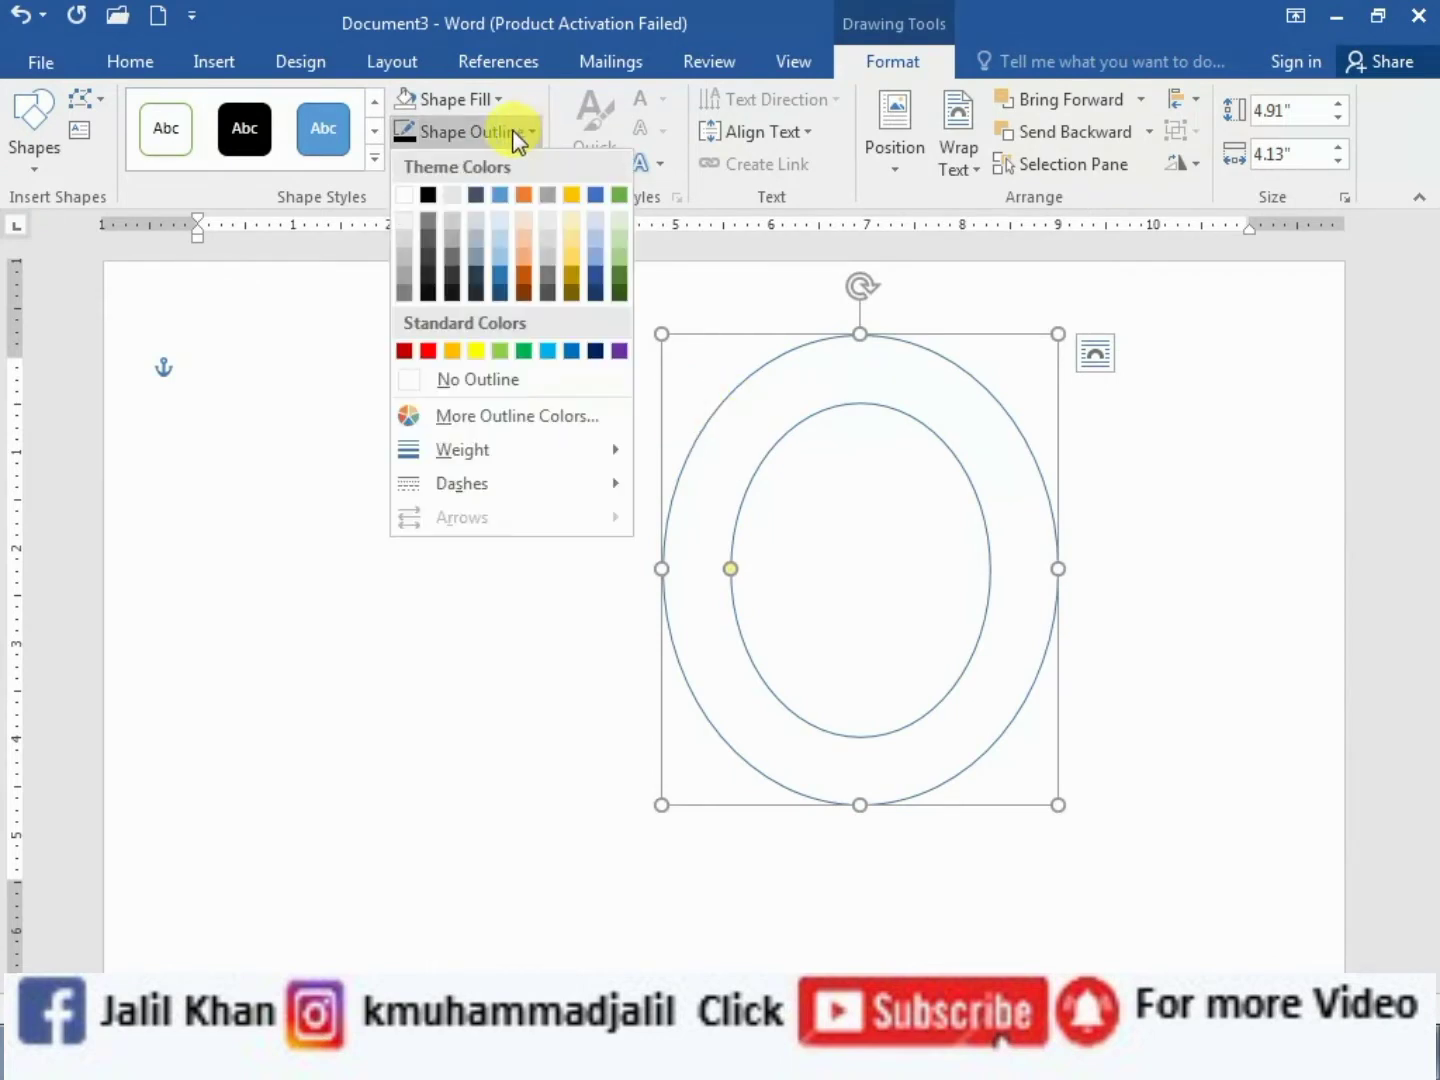
click(428, 196)
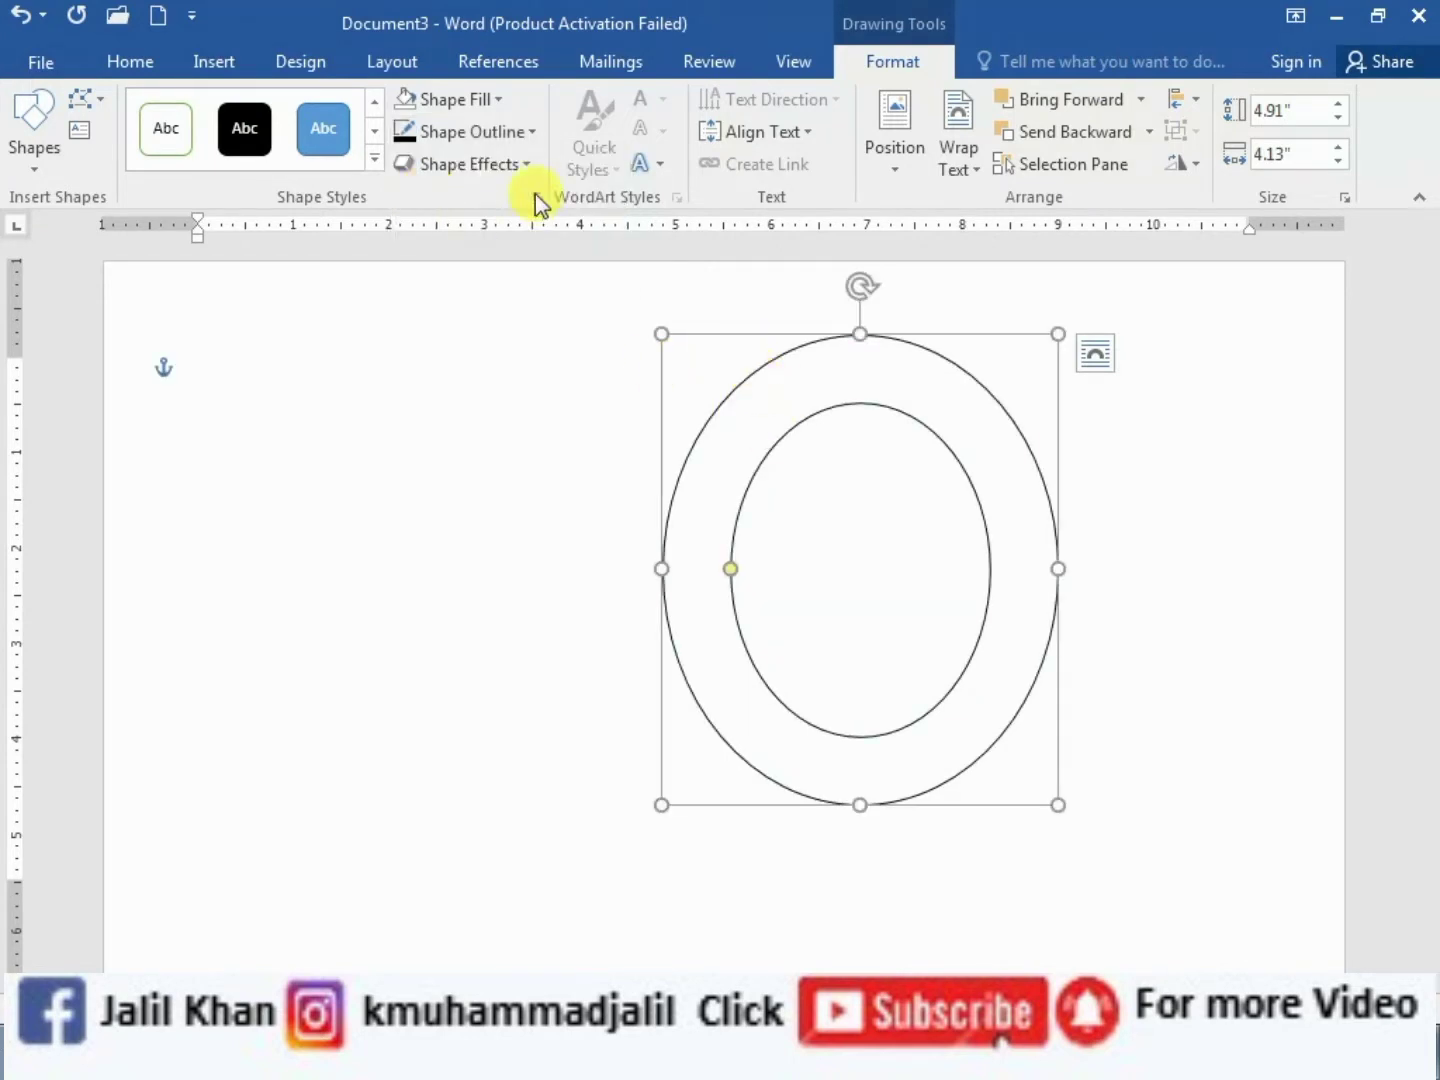
click(530, 131)
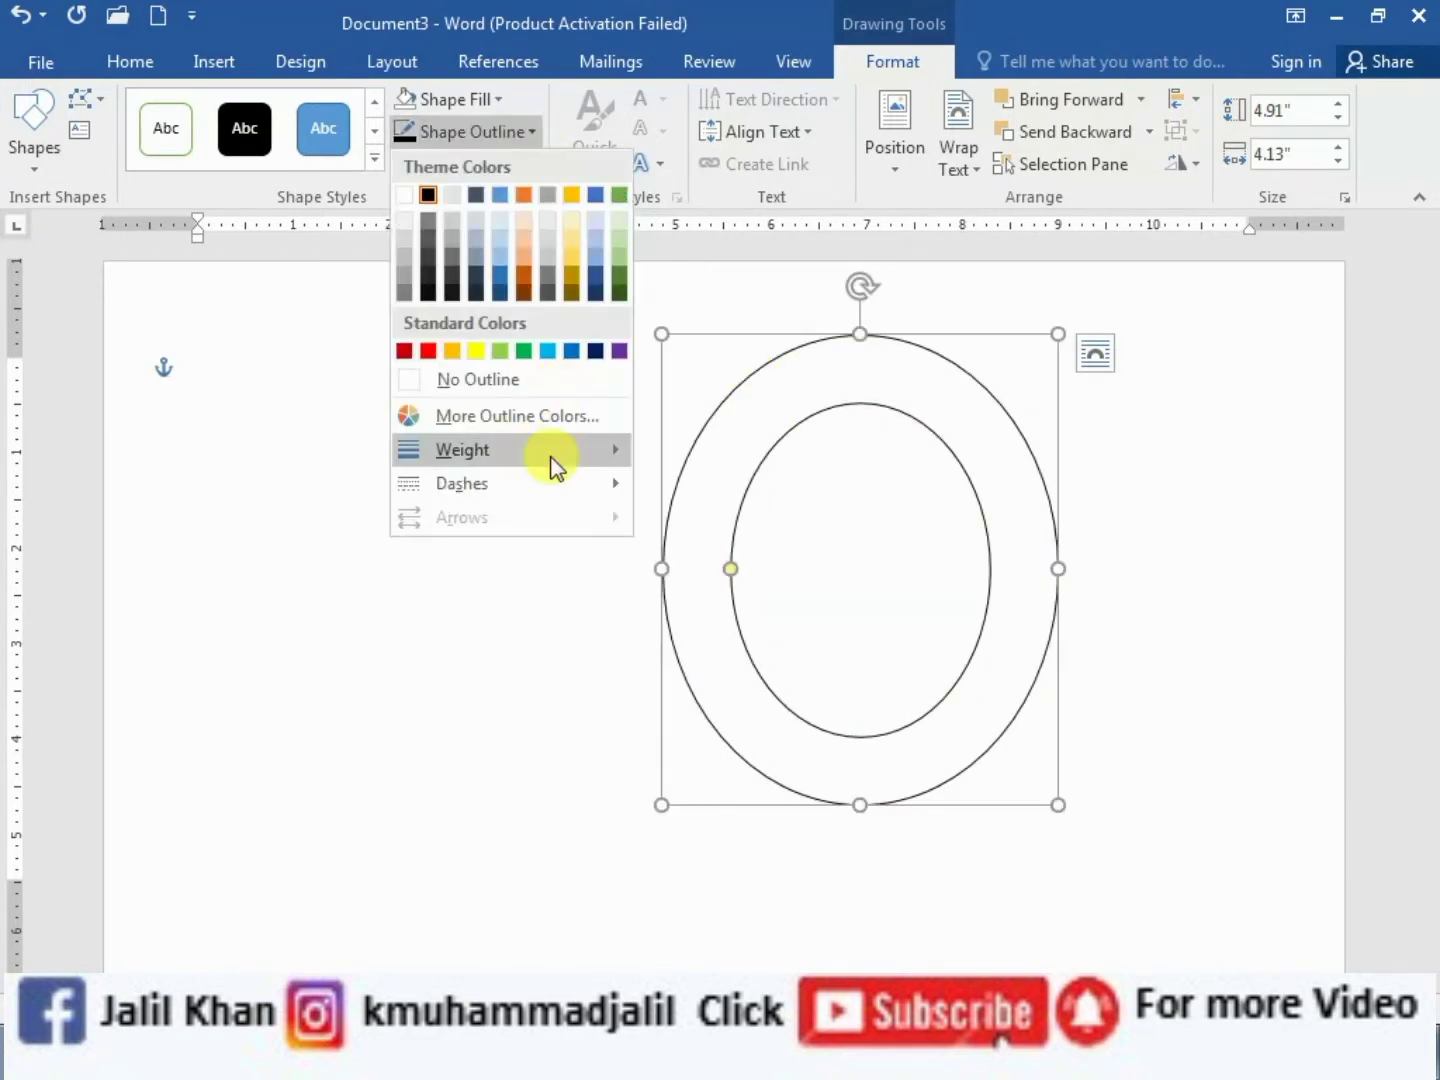
mouse_move(472, 449)
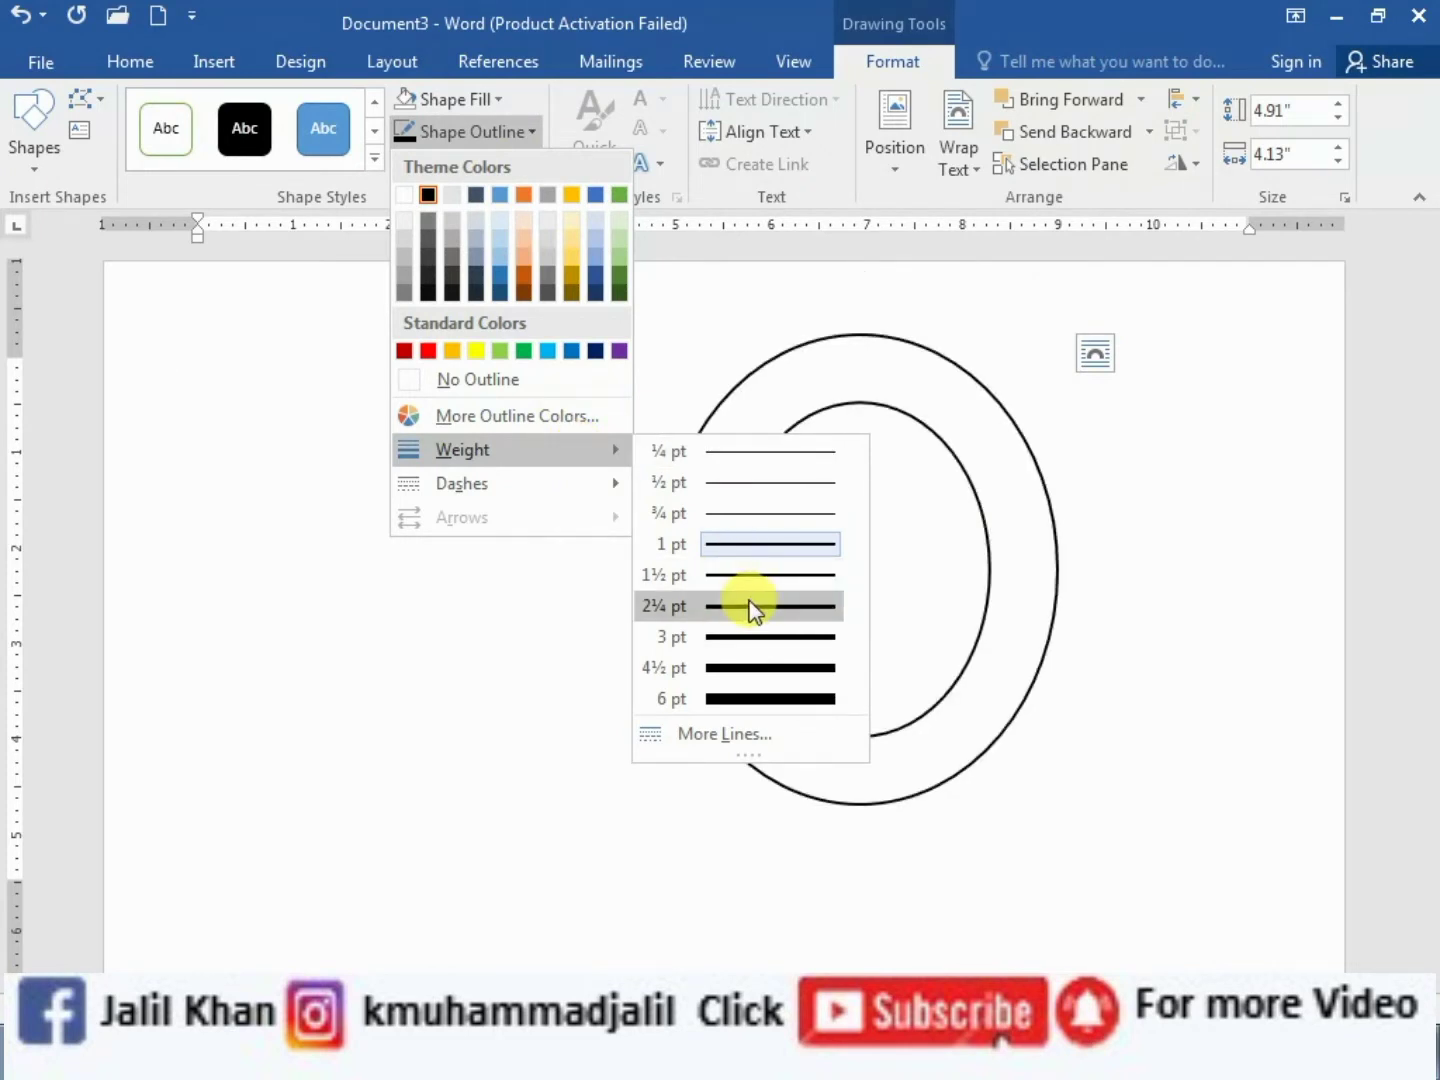
click(752, 607)
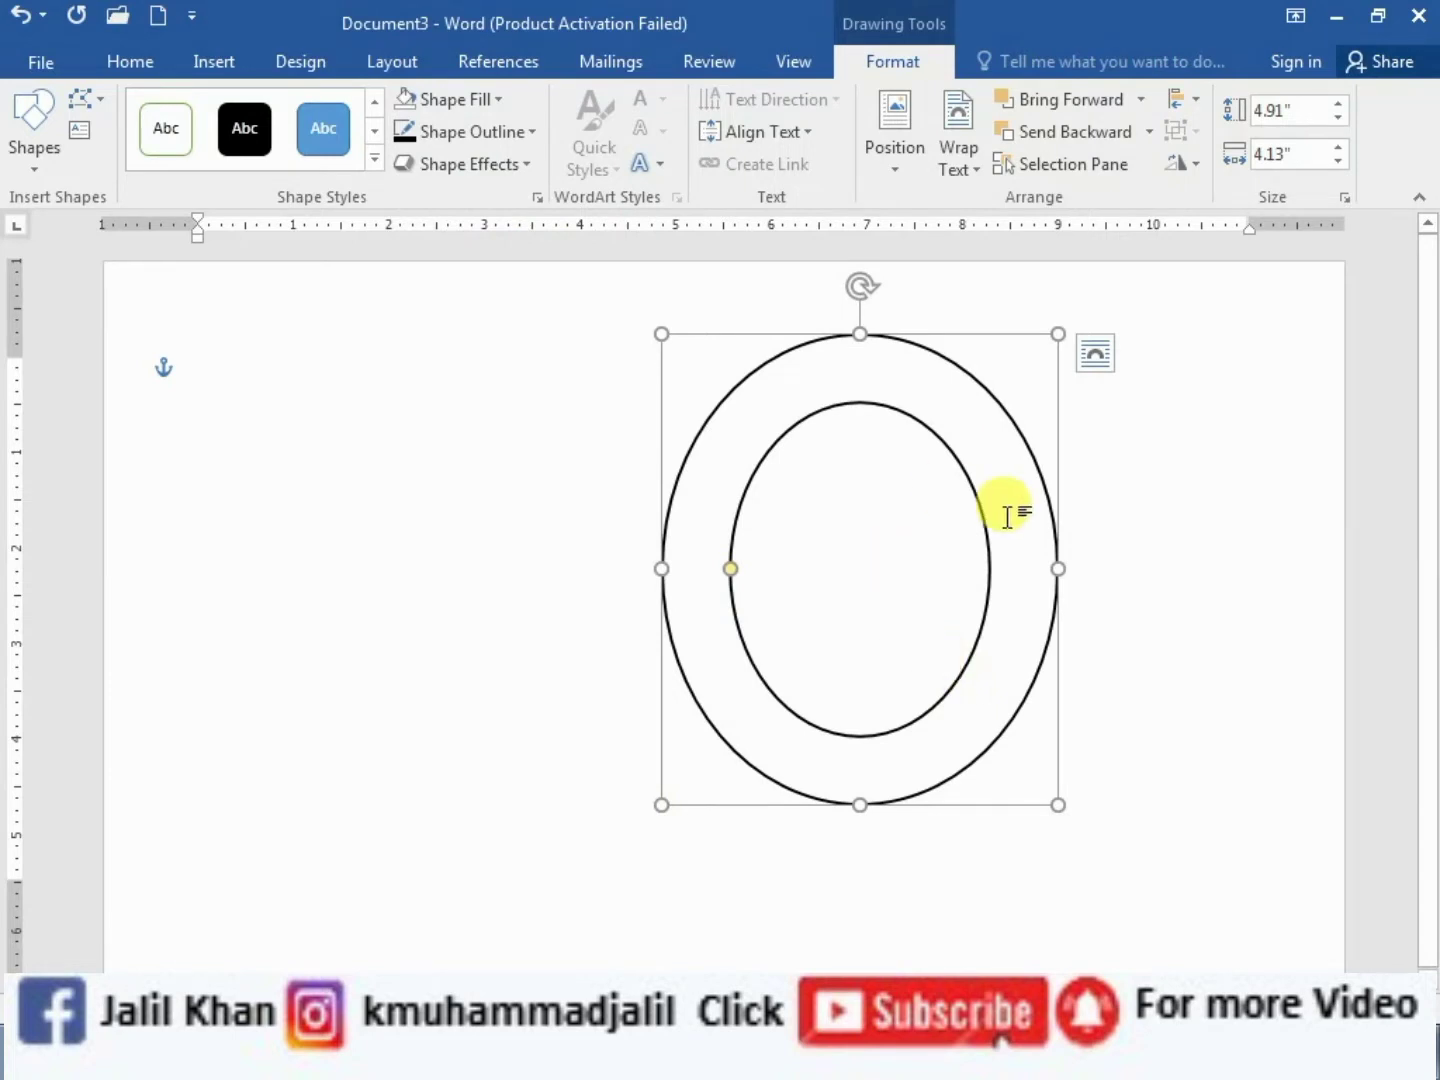
Insert a WordArt box and type the owner's name followed by COPUTER
click(203, 61)
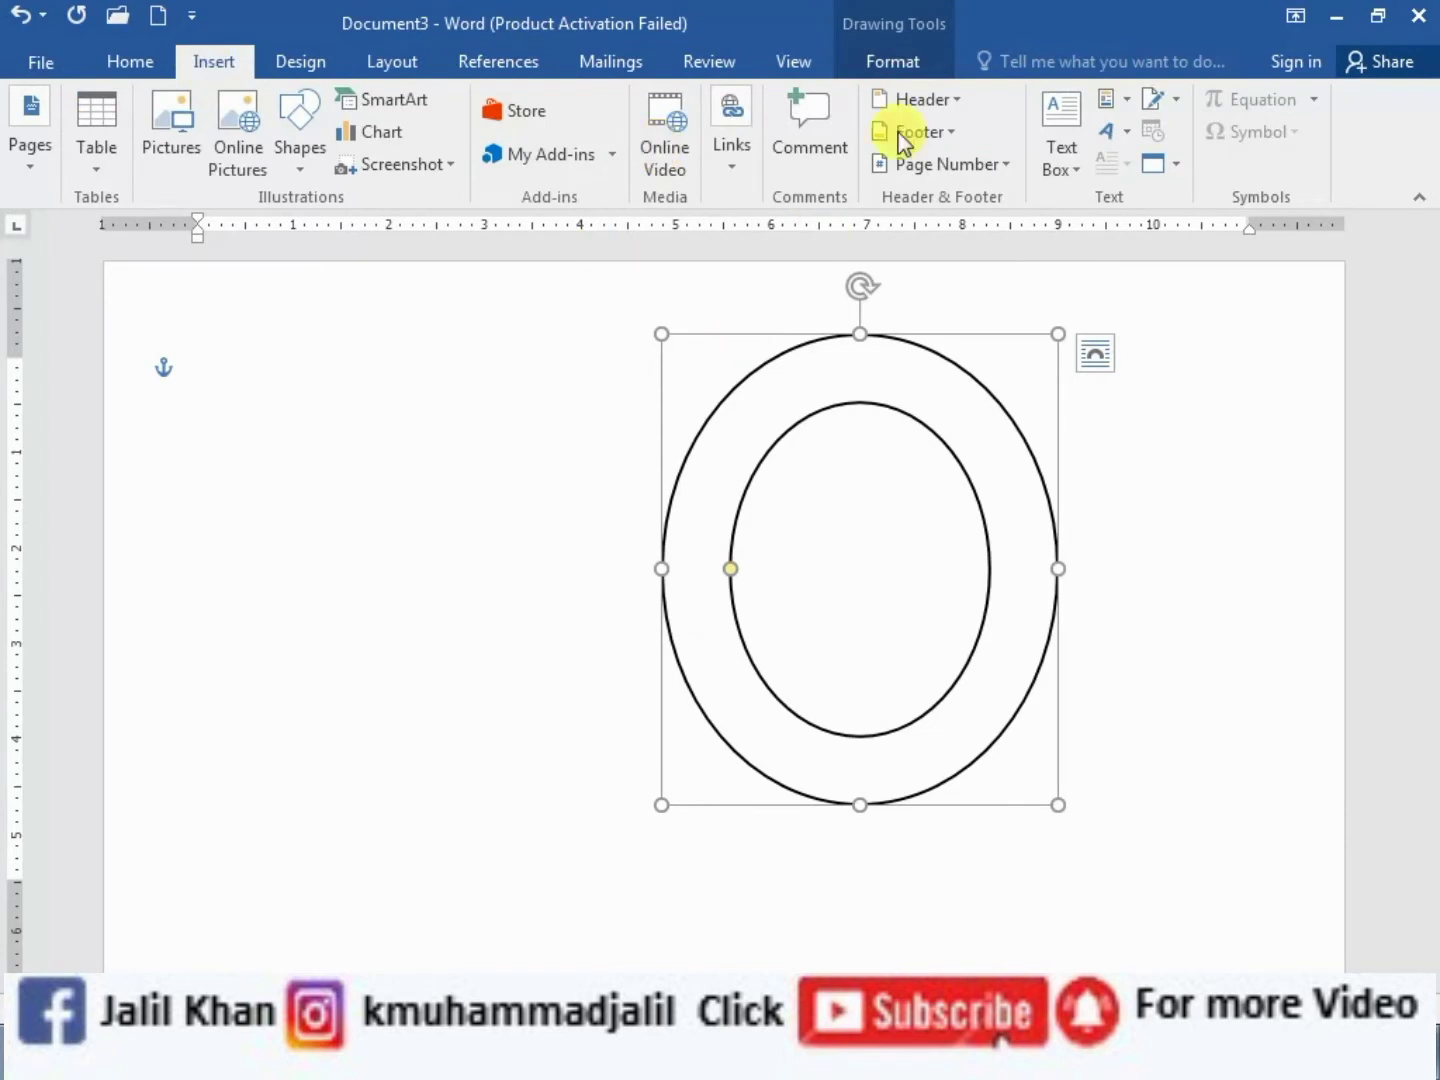
click(1127, 135)
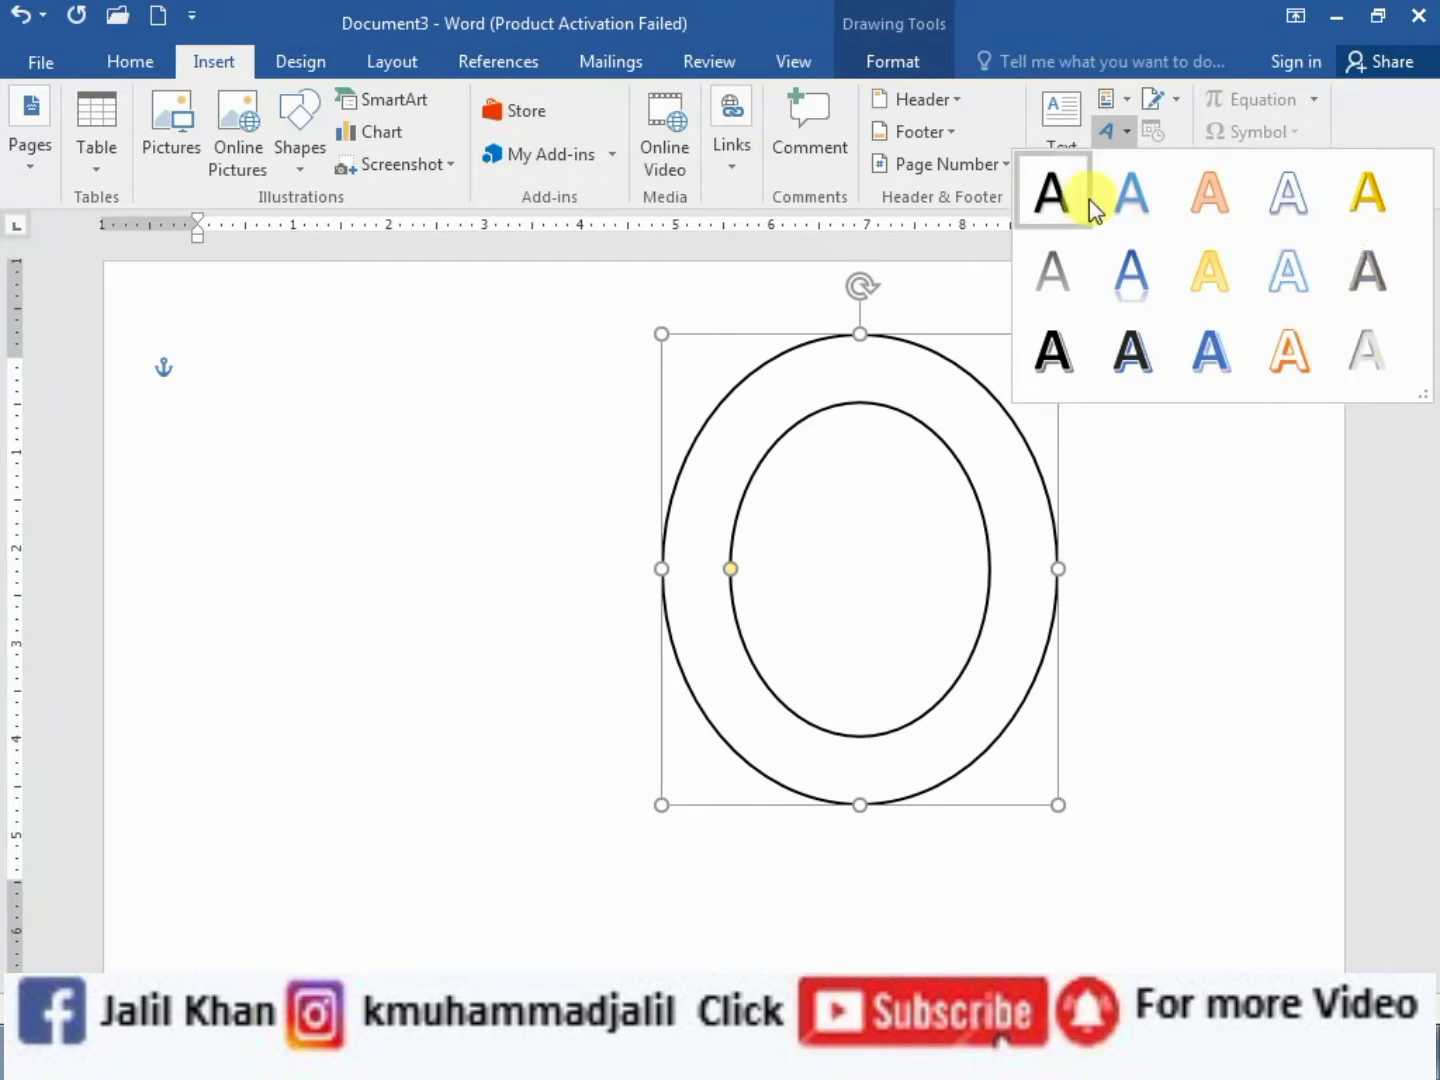
click(1133, 350)
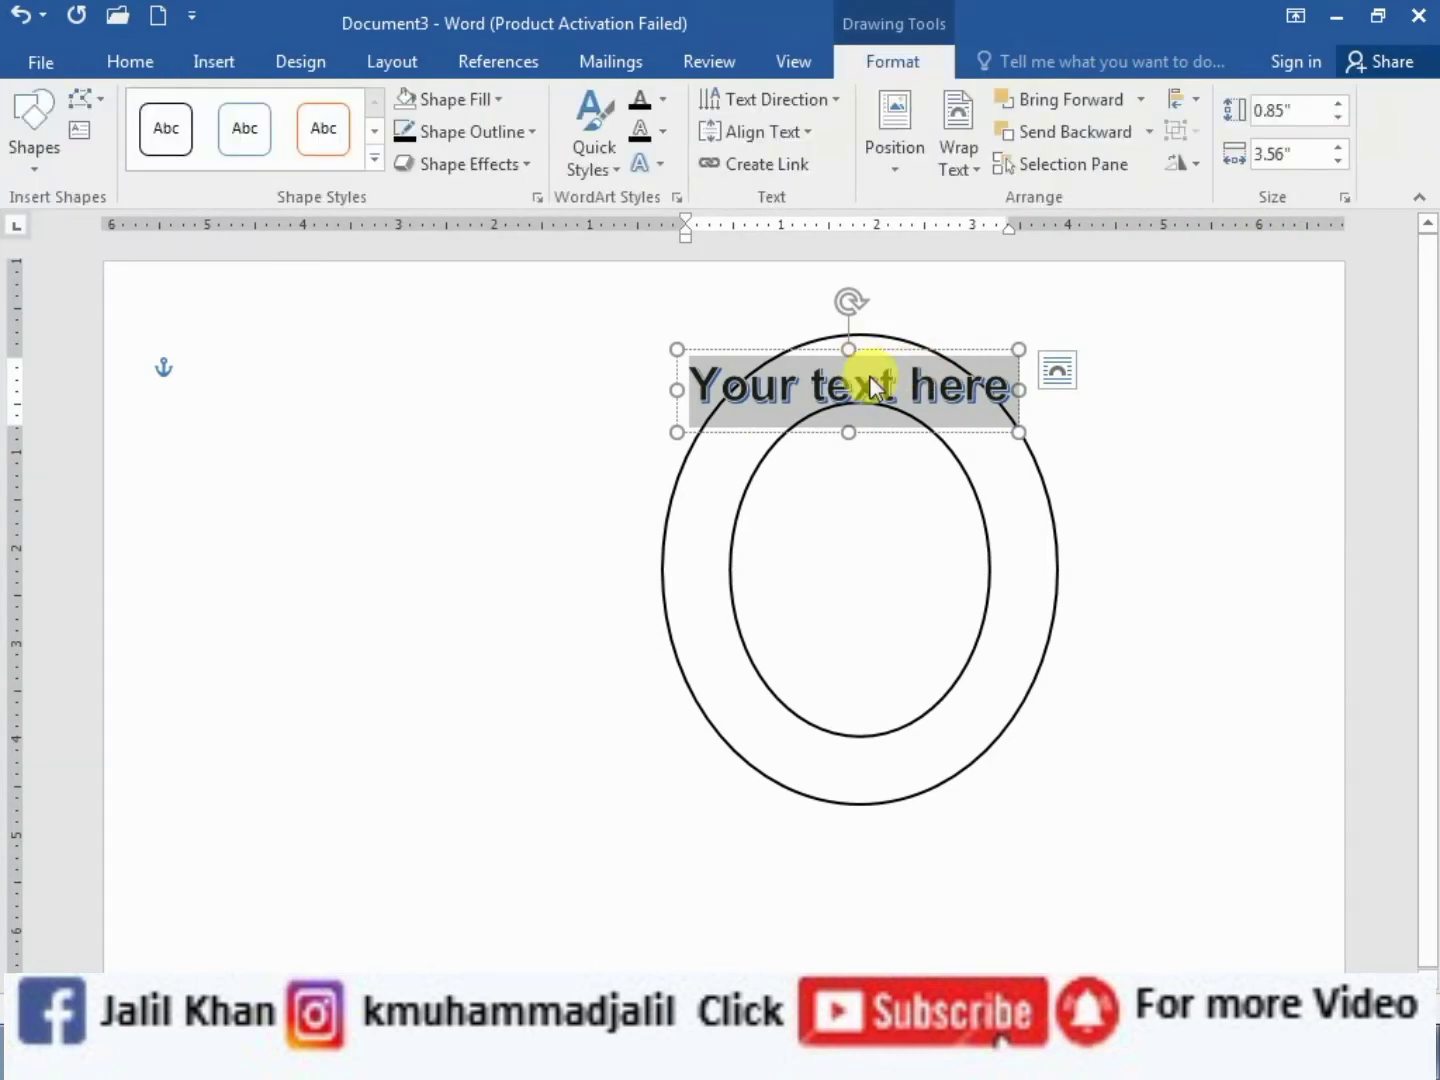
text(JALIL K)
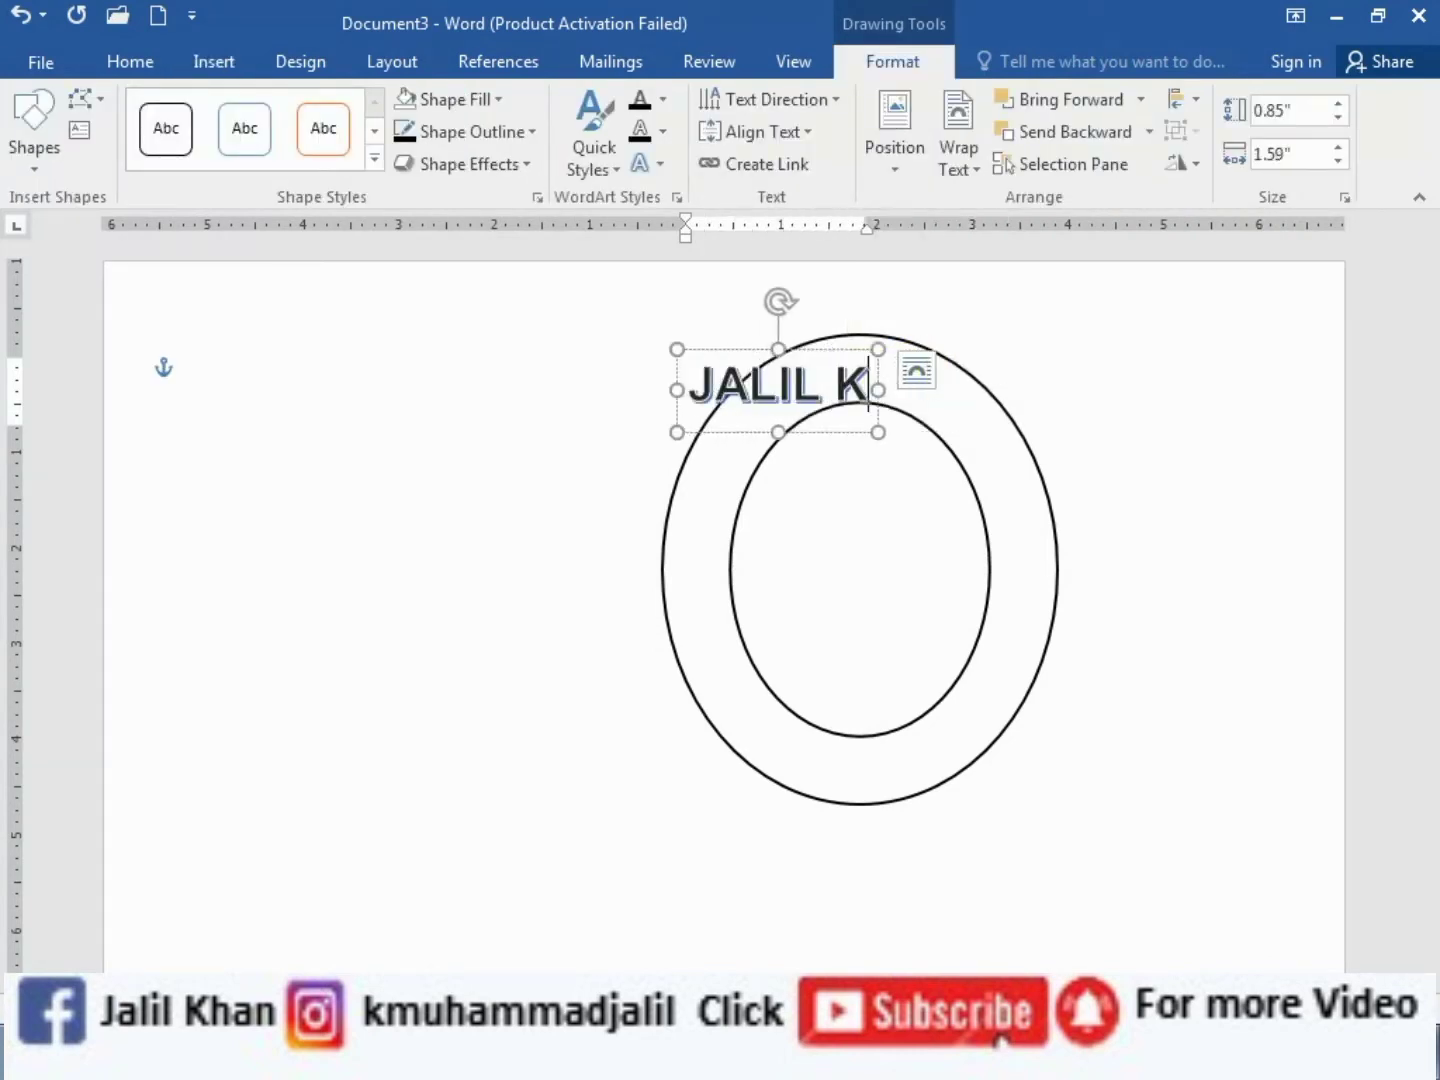
text(HAN COPU)
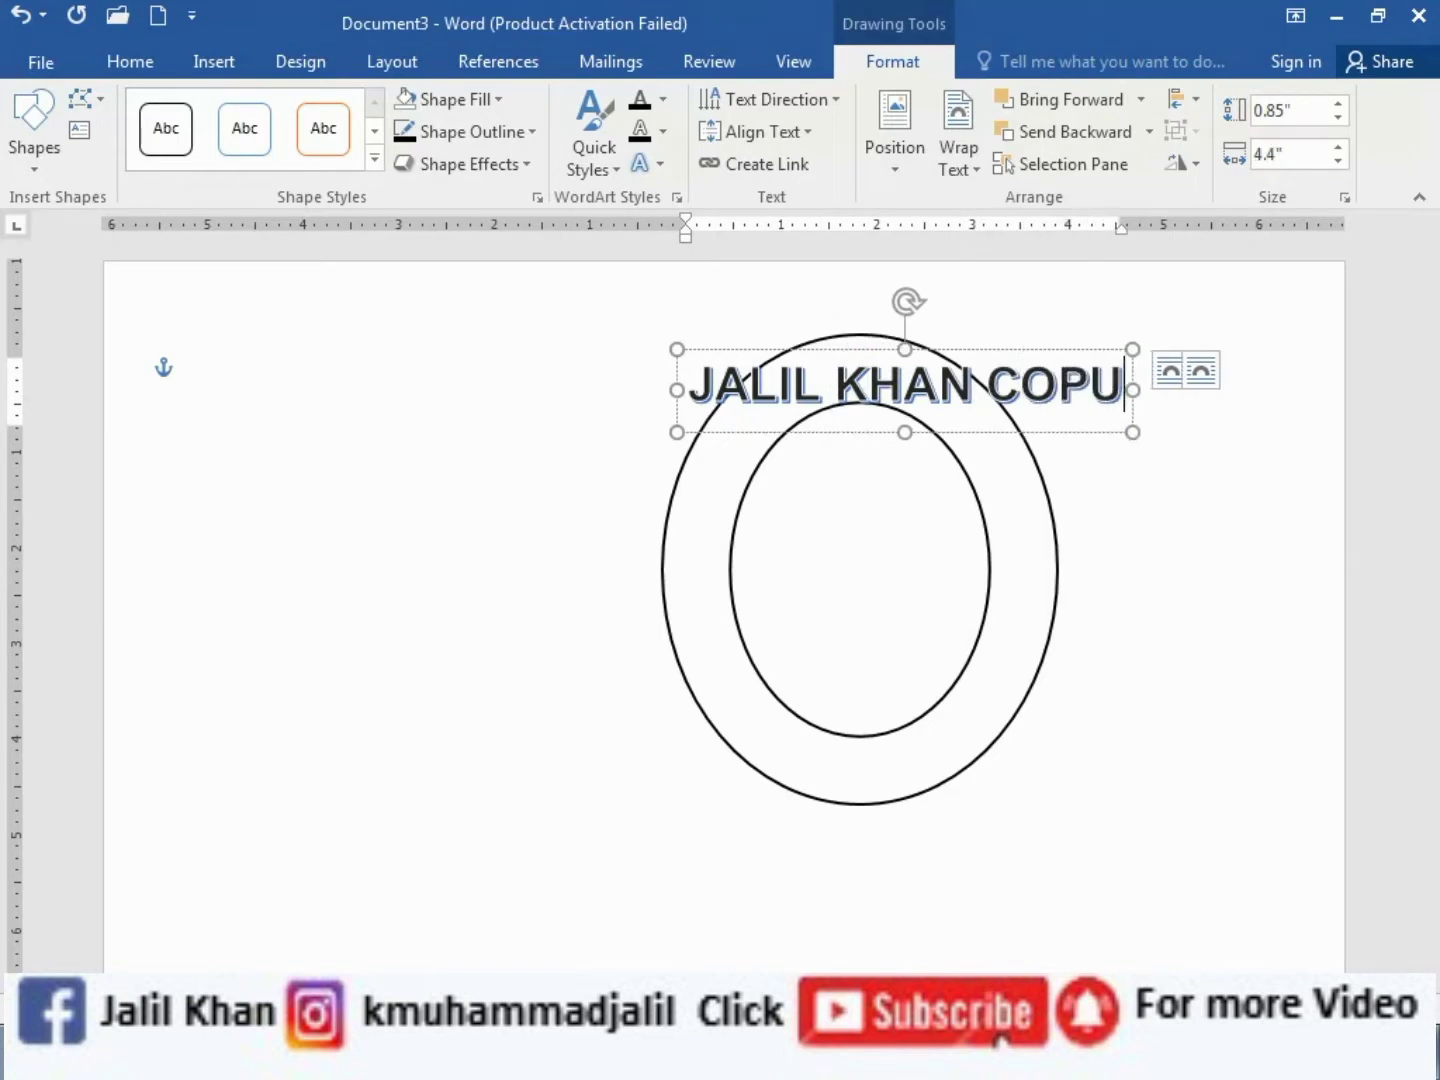
text(TER)
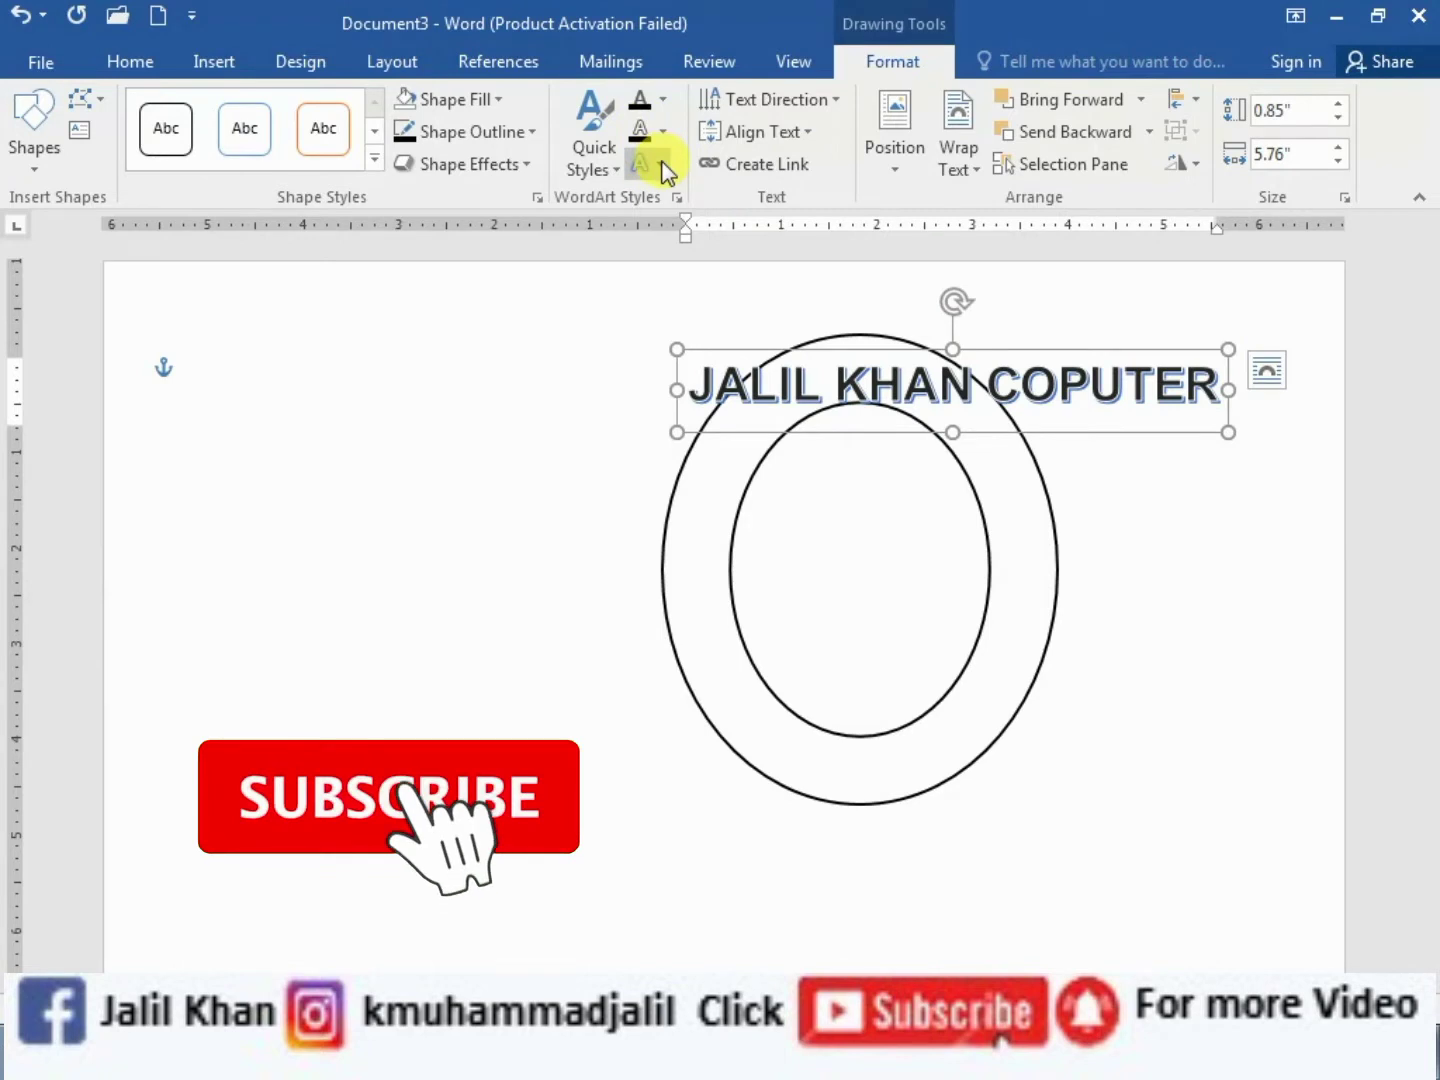
click(660, 165)
mouse_move(725, 522)
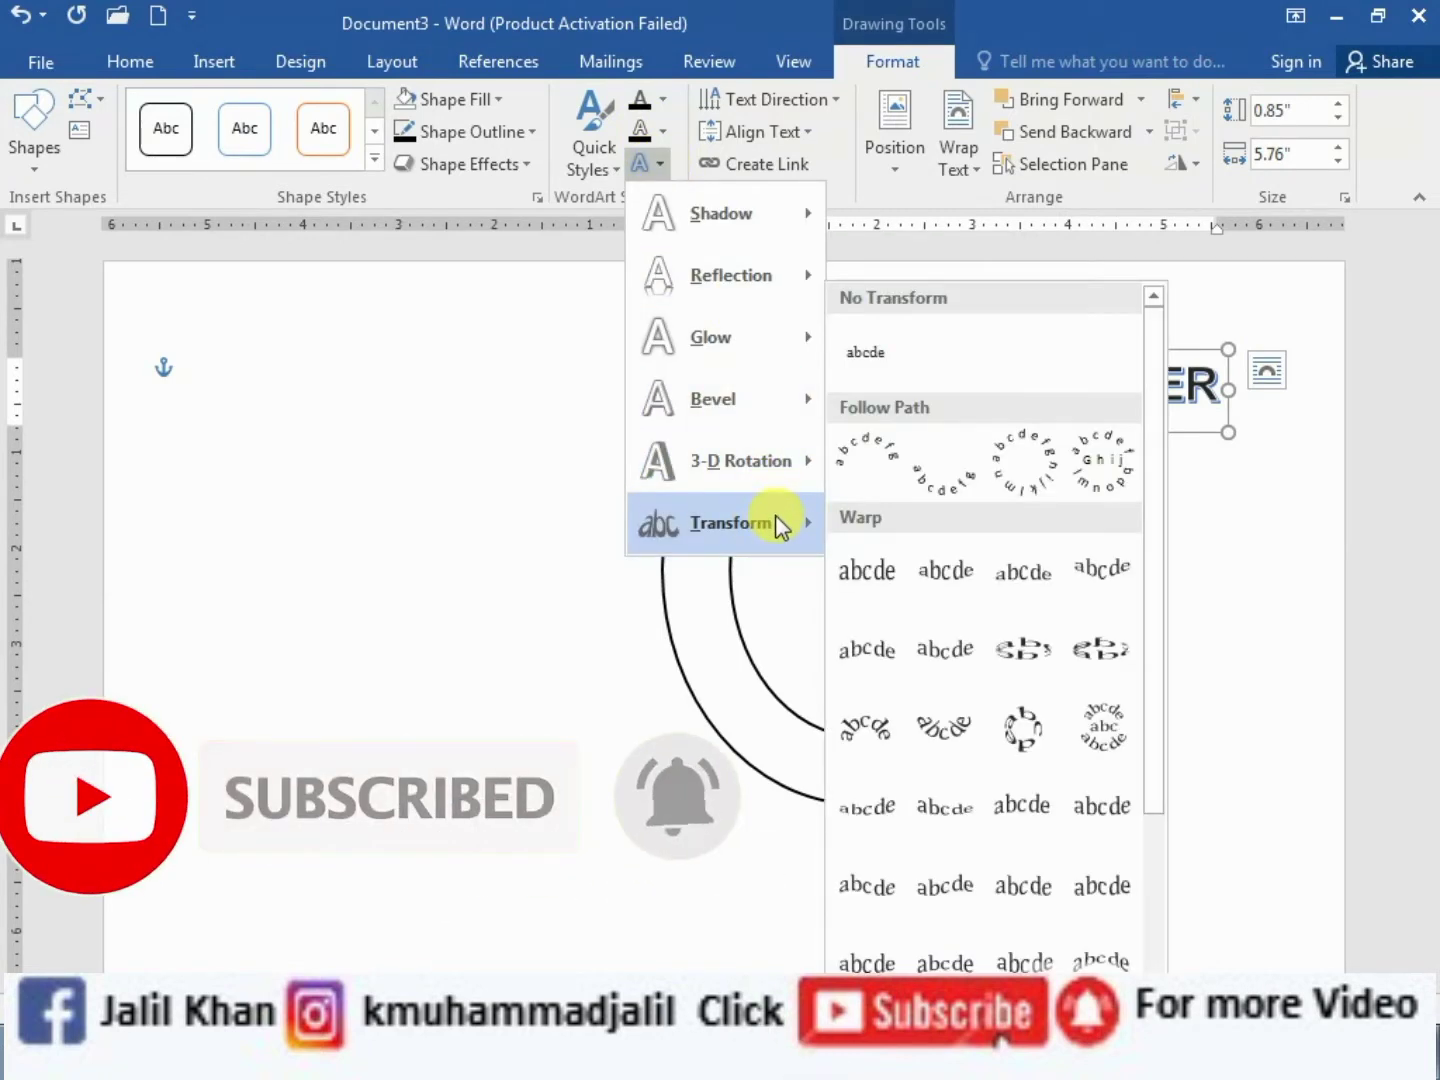
Bend the name WordArt into a Follow Path arch and fit it along the ring's top
click(869, 465)
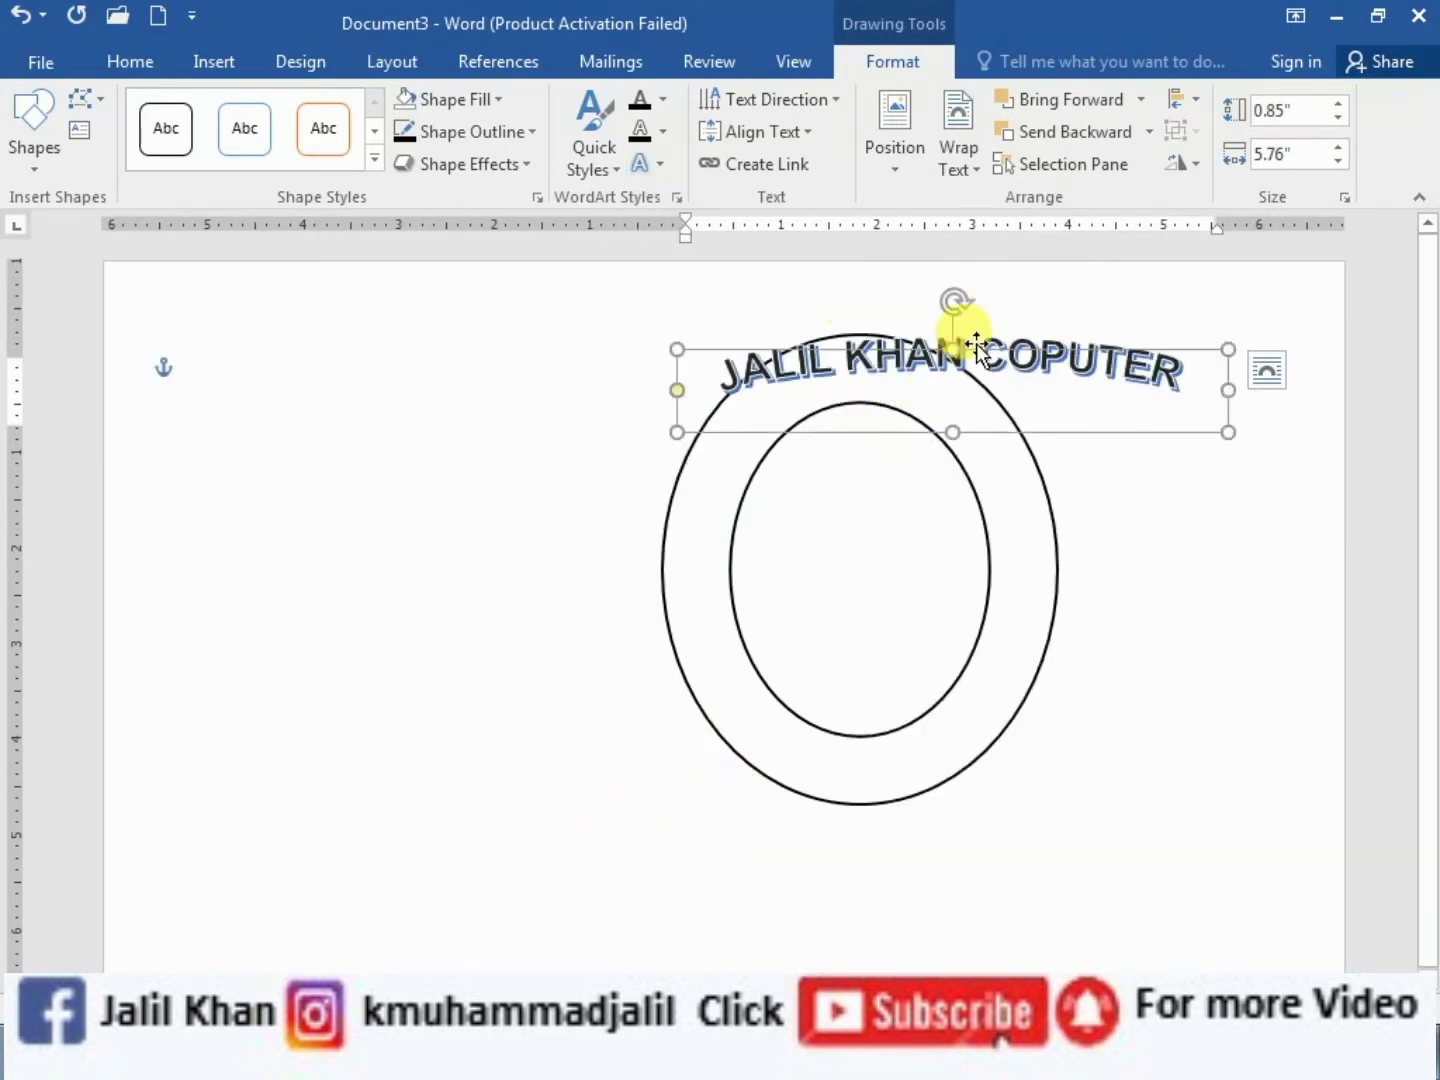
drag(992, 350, 894, 350)
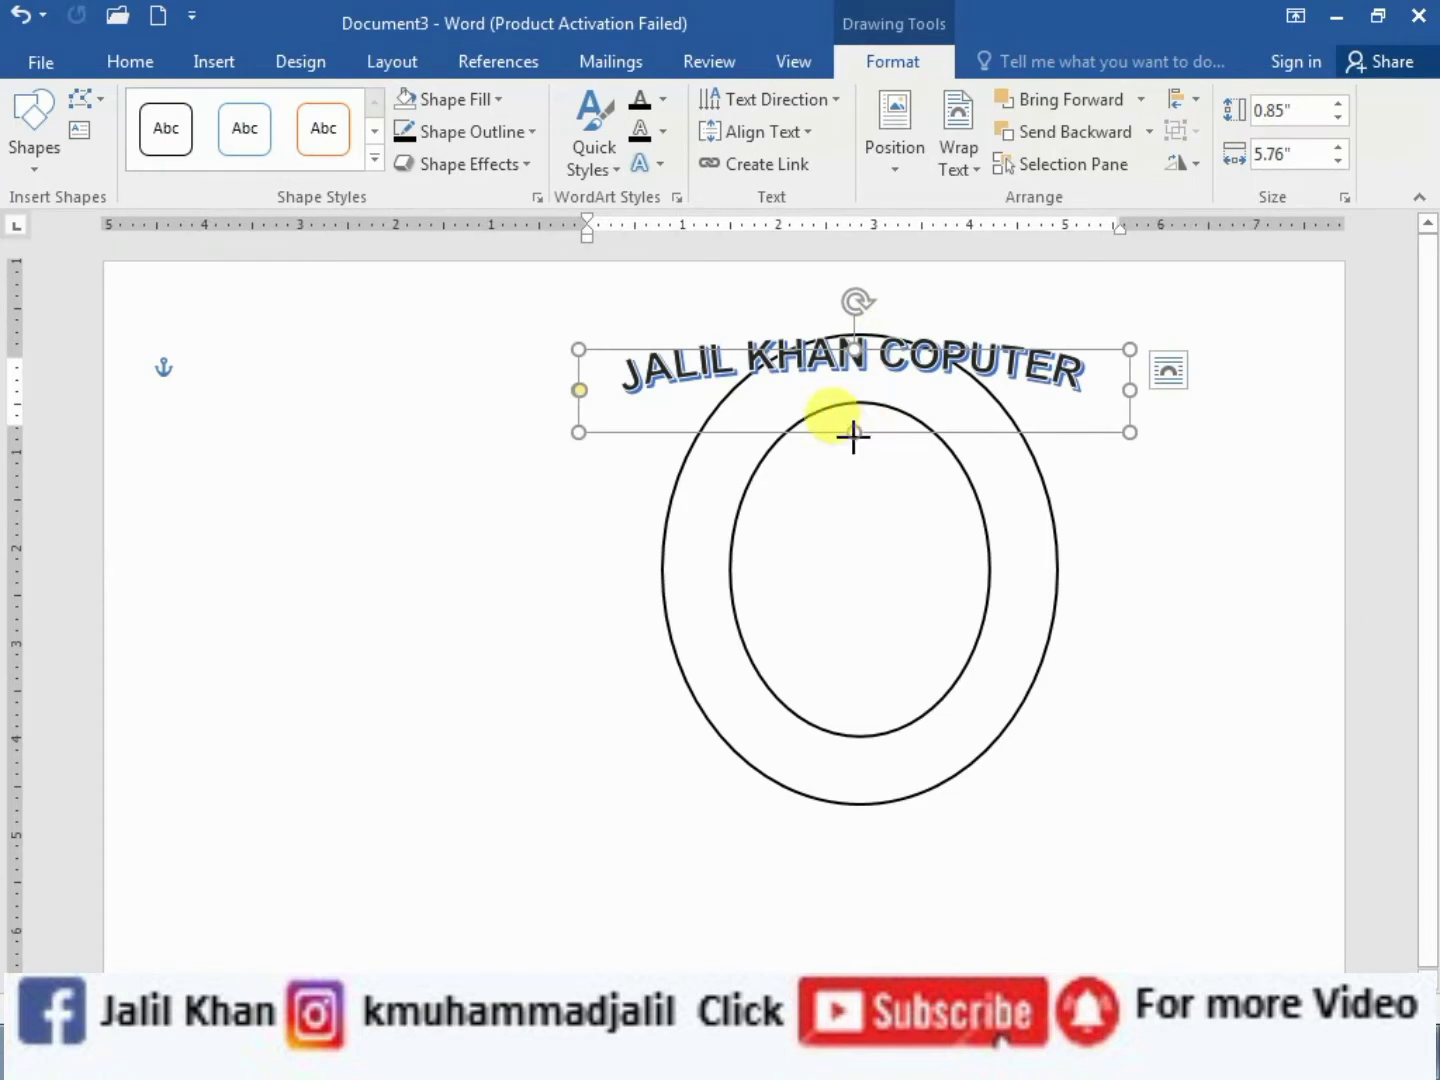
drag(855, 432, 872, 960)
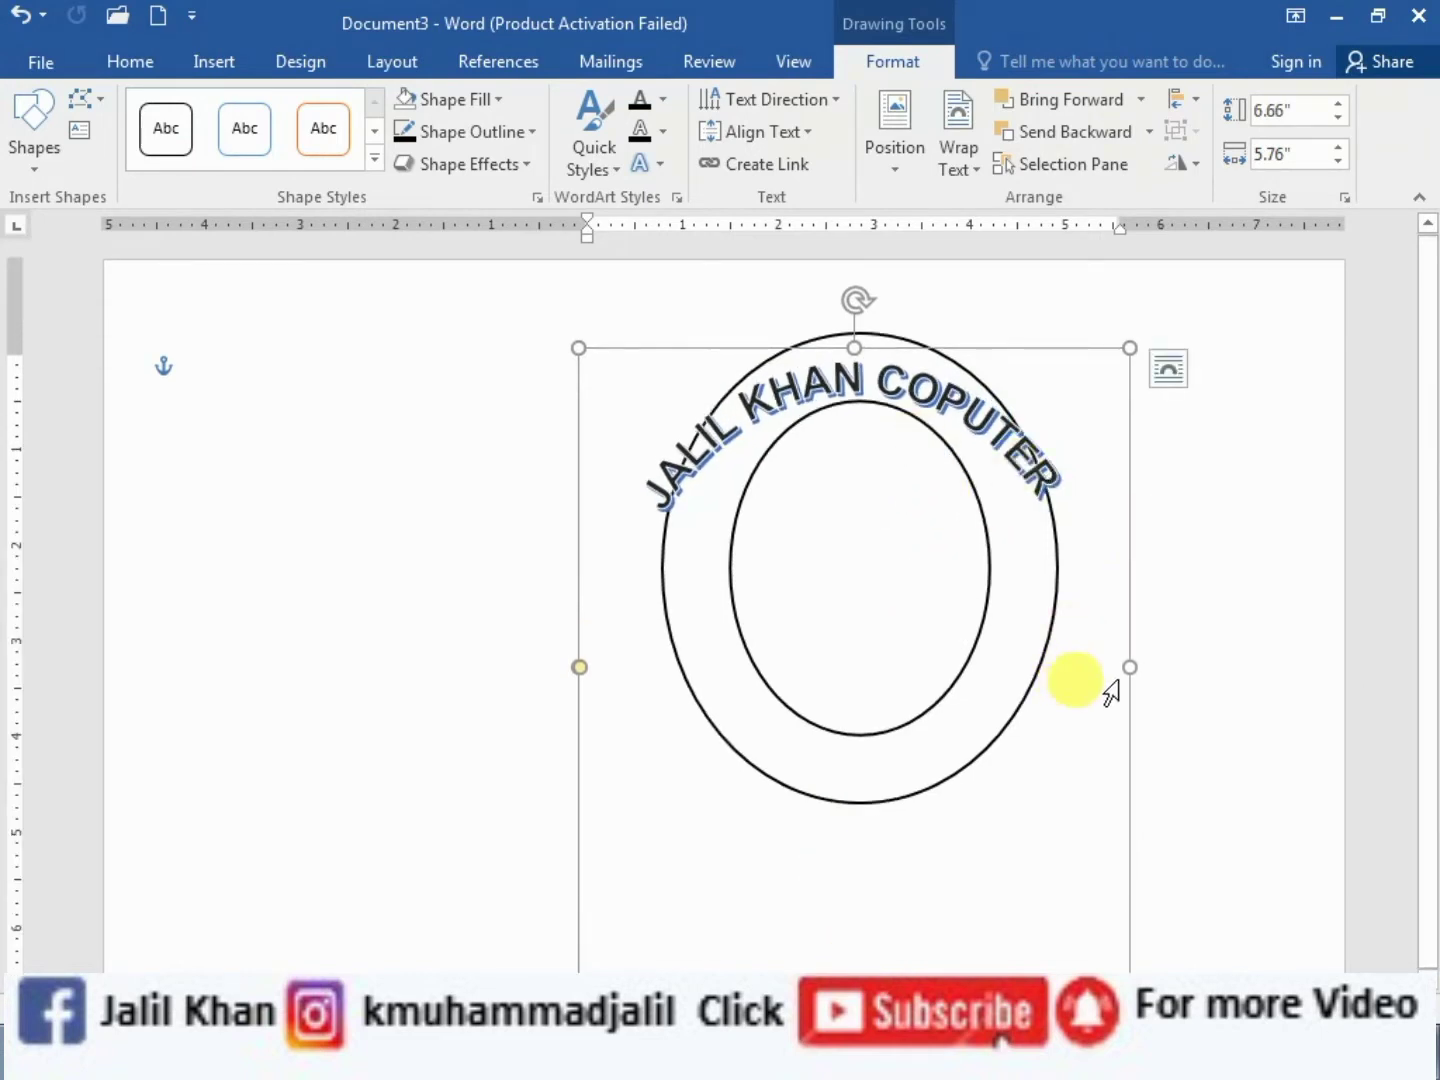
drag(1080, 669, 1058, 671)
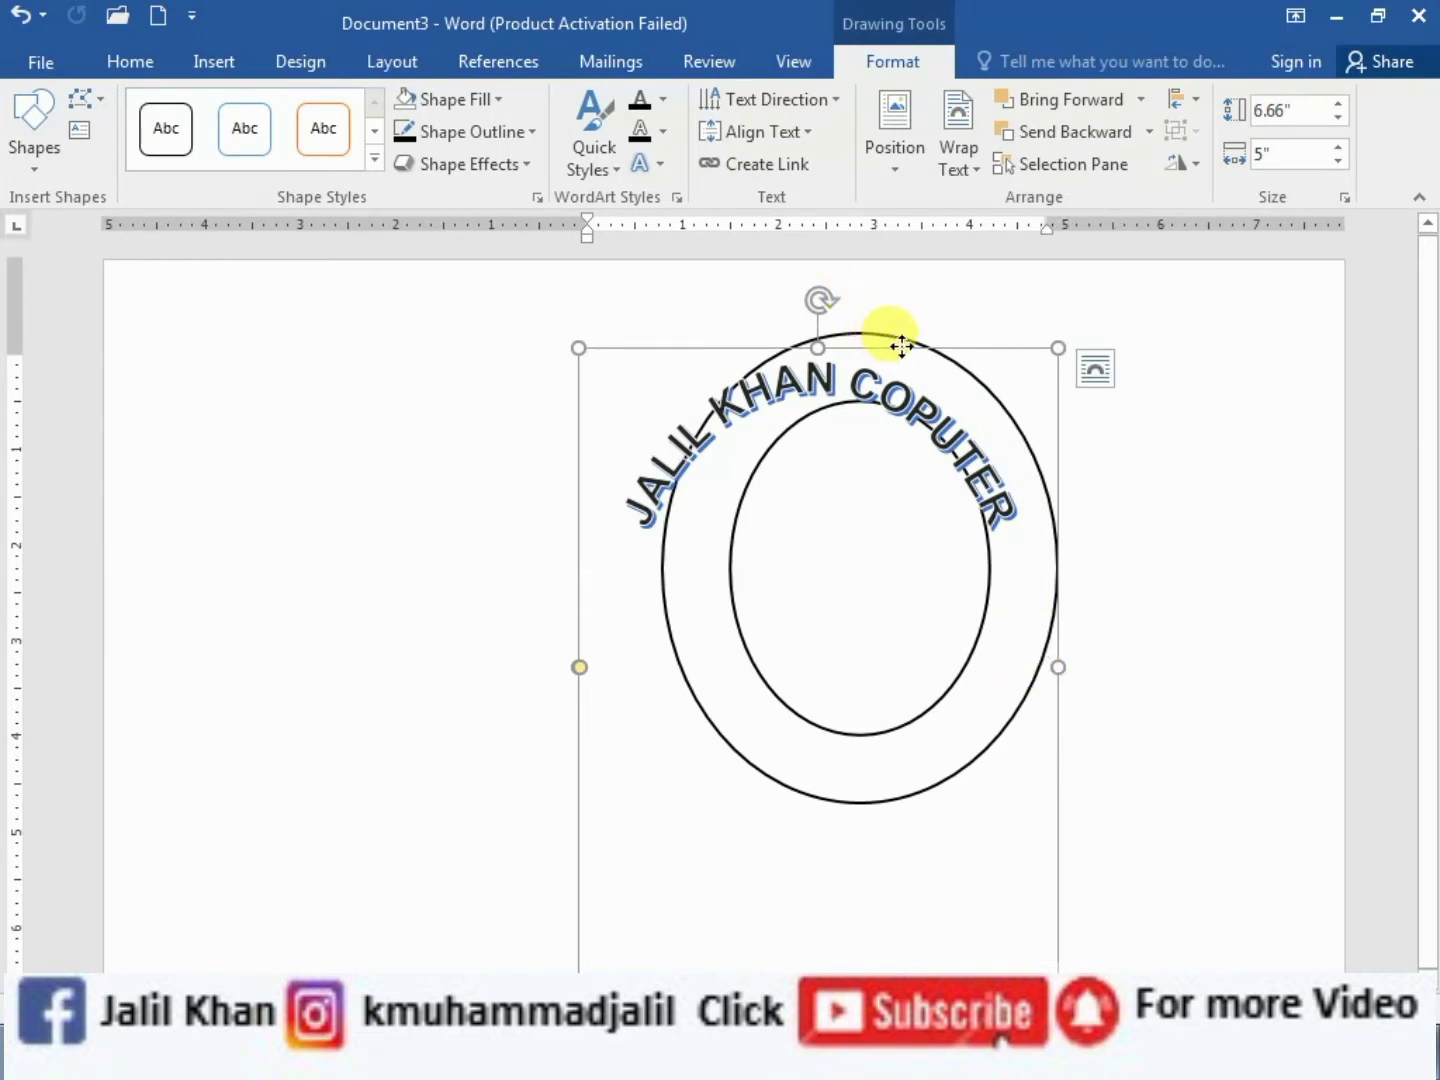
drag(885, 345, 925, 334)
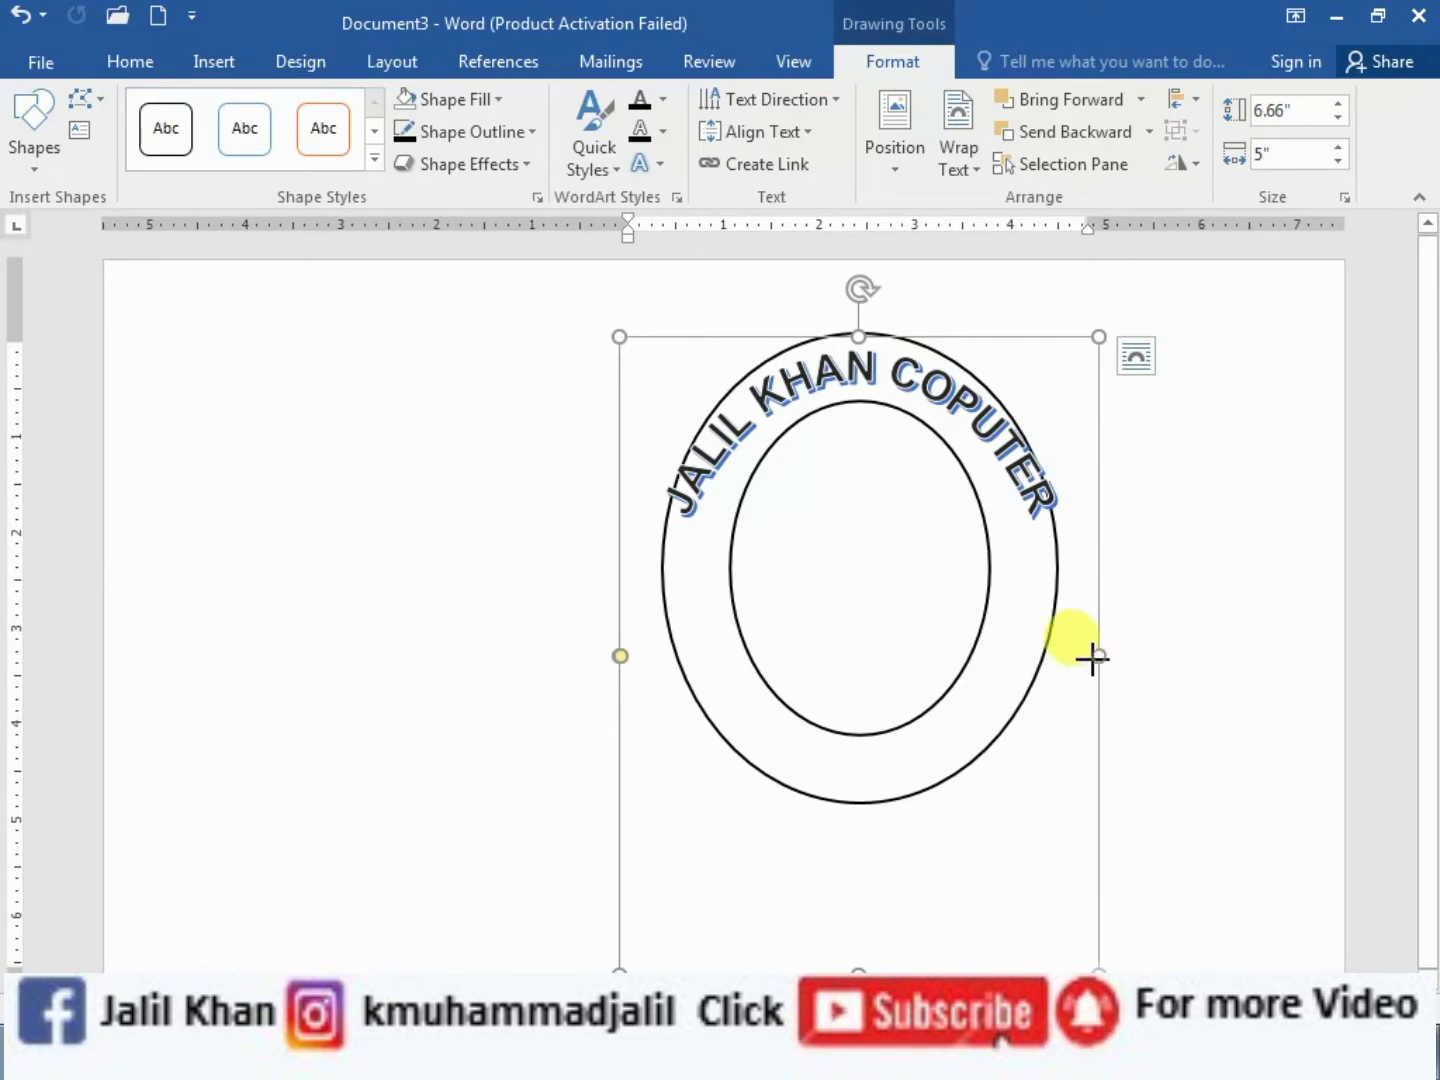
drag(1064, 675, 1054, 681)
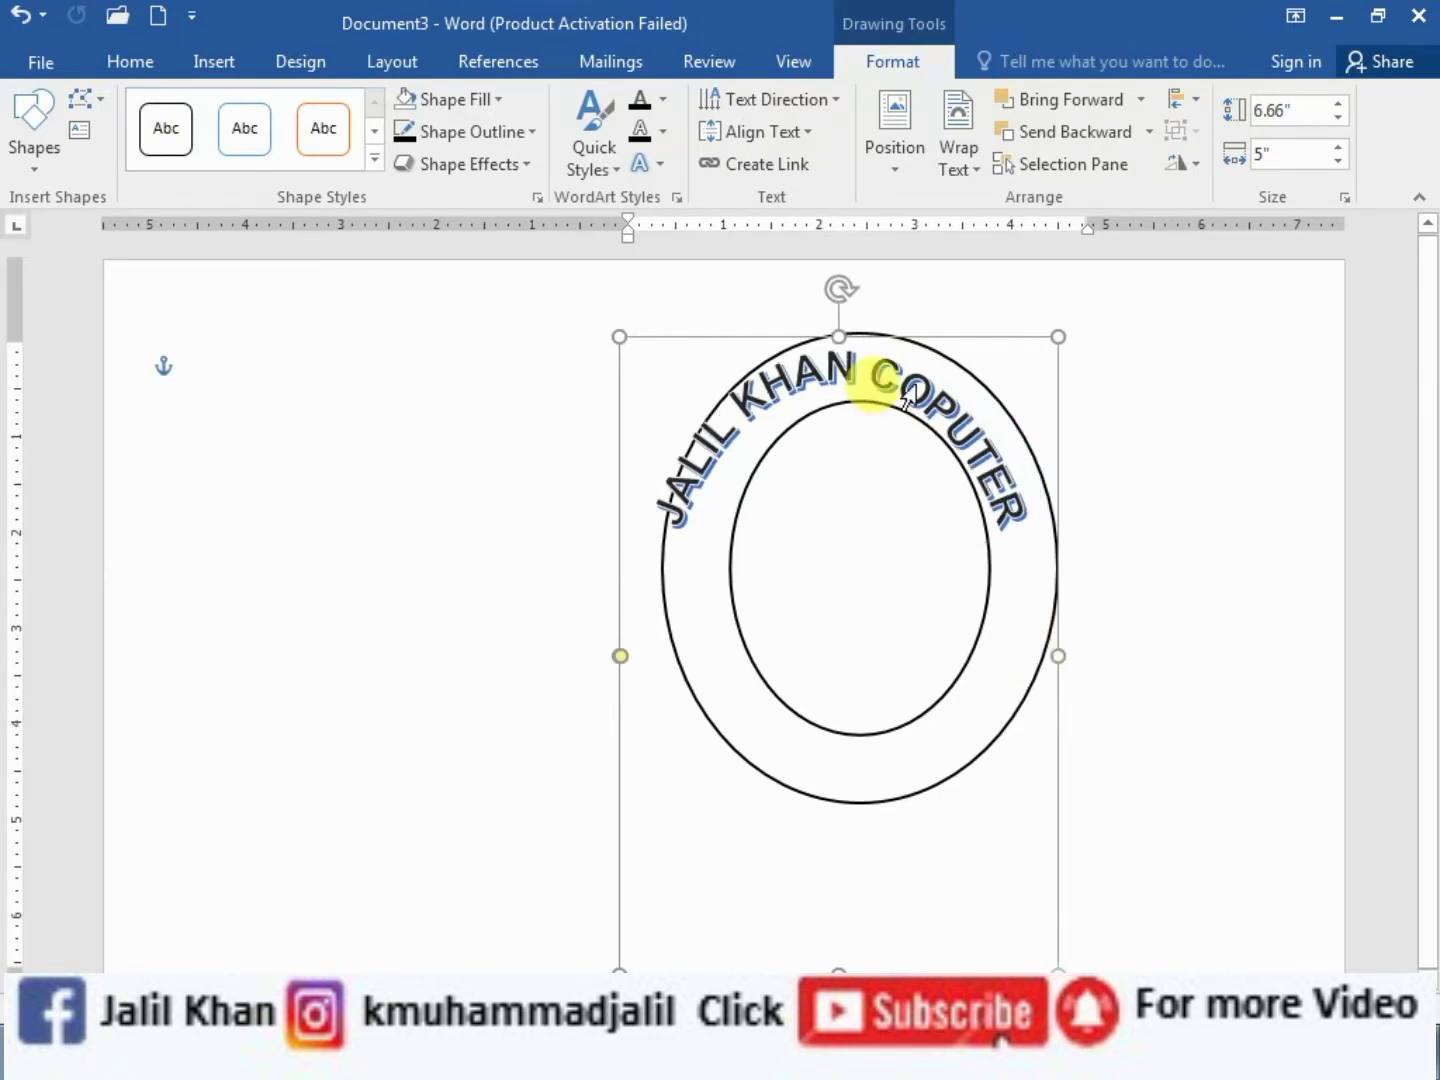
drag(904, 330, 920, 340)
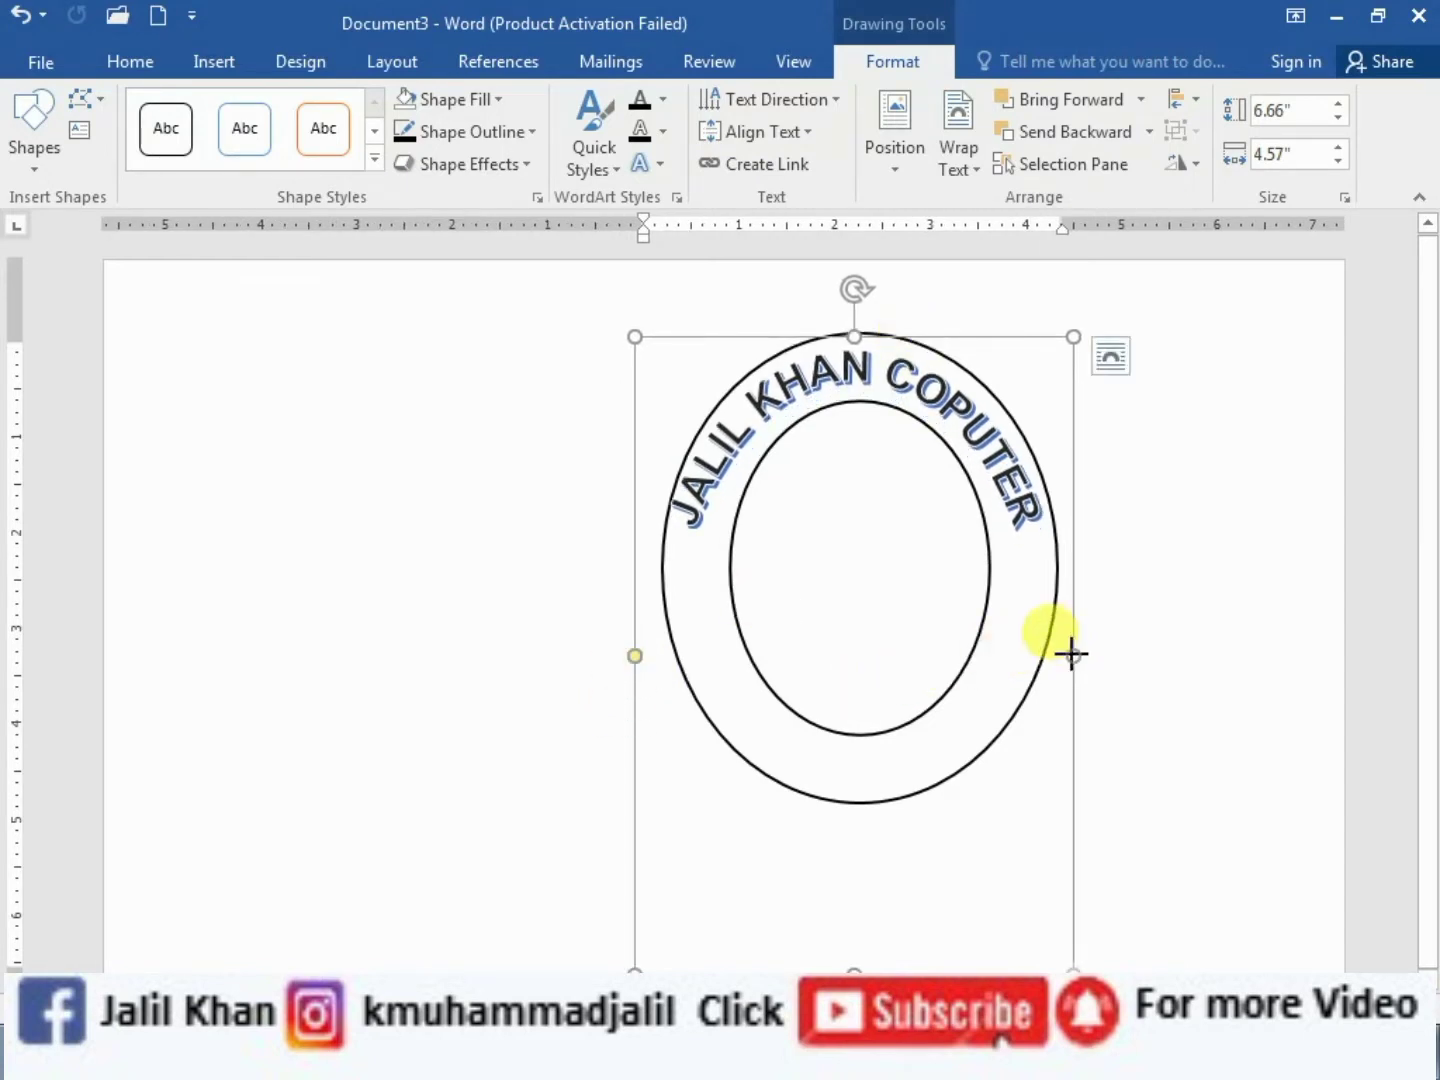
drag(1071, 656, 1053, 657)
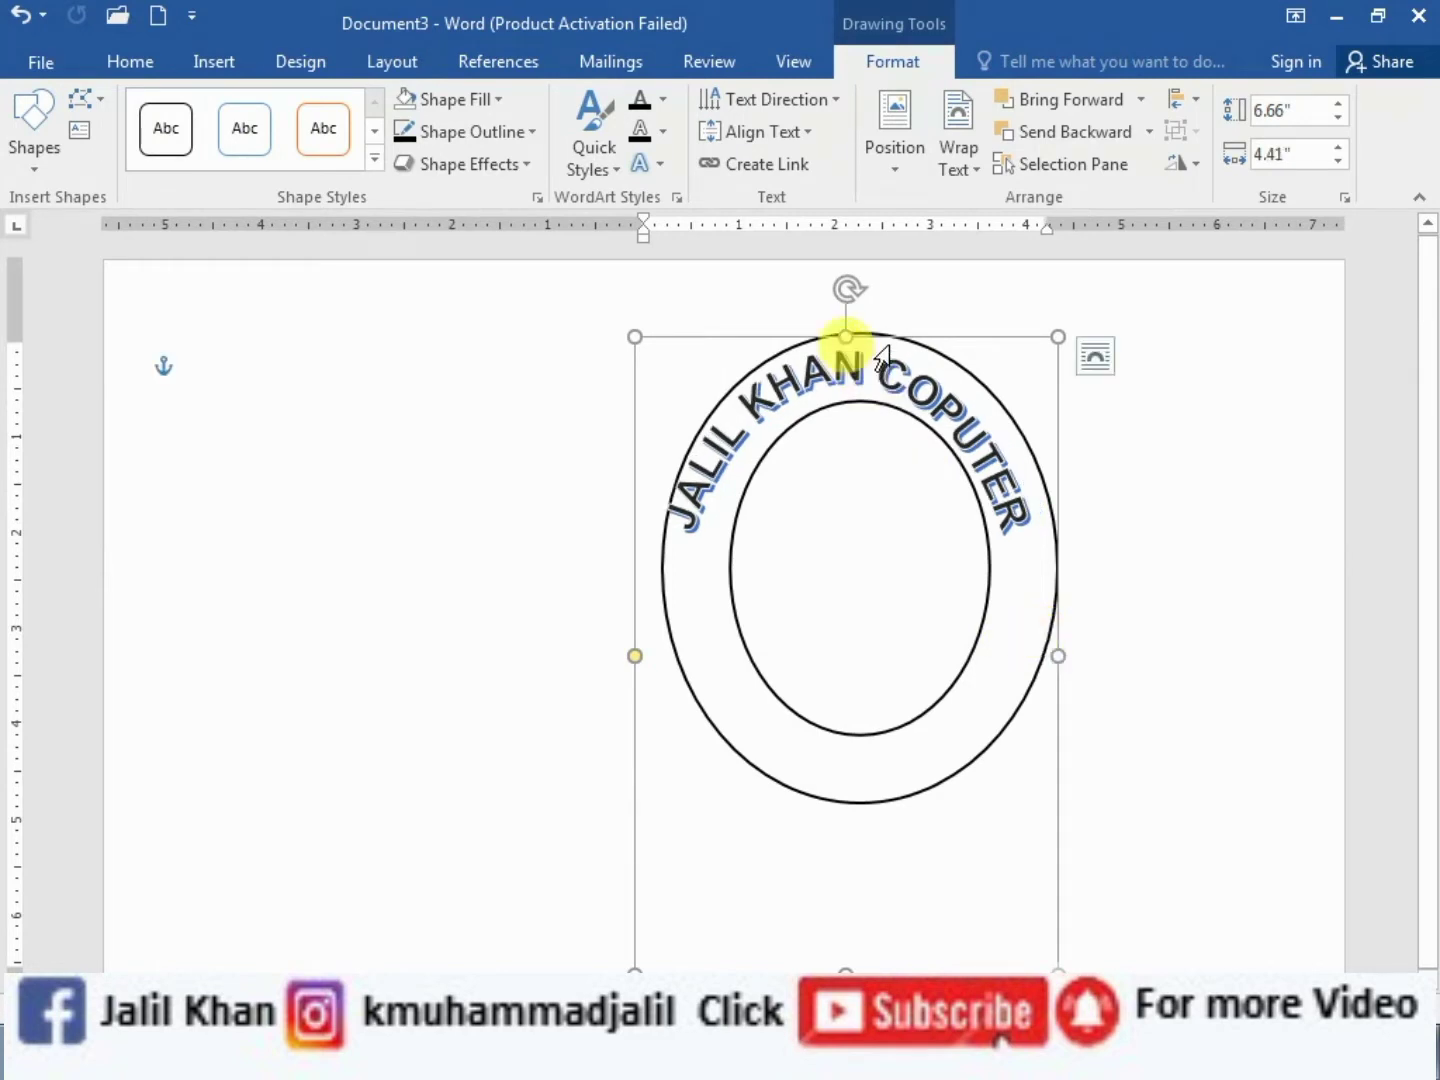
drag(895, 340, 903, 346)
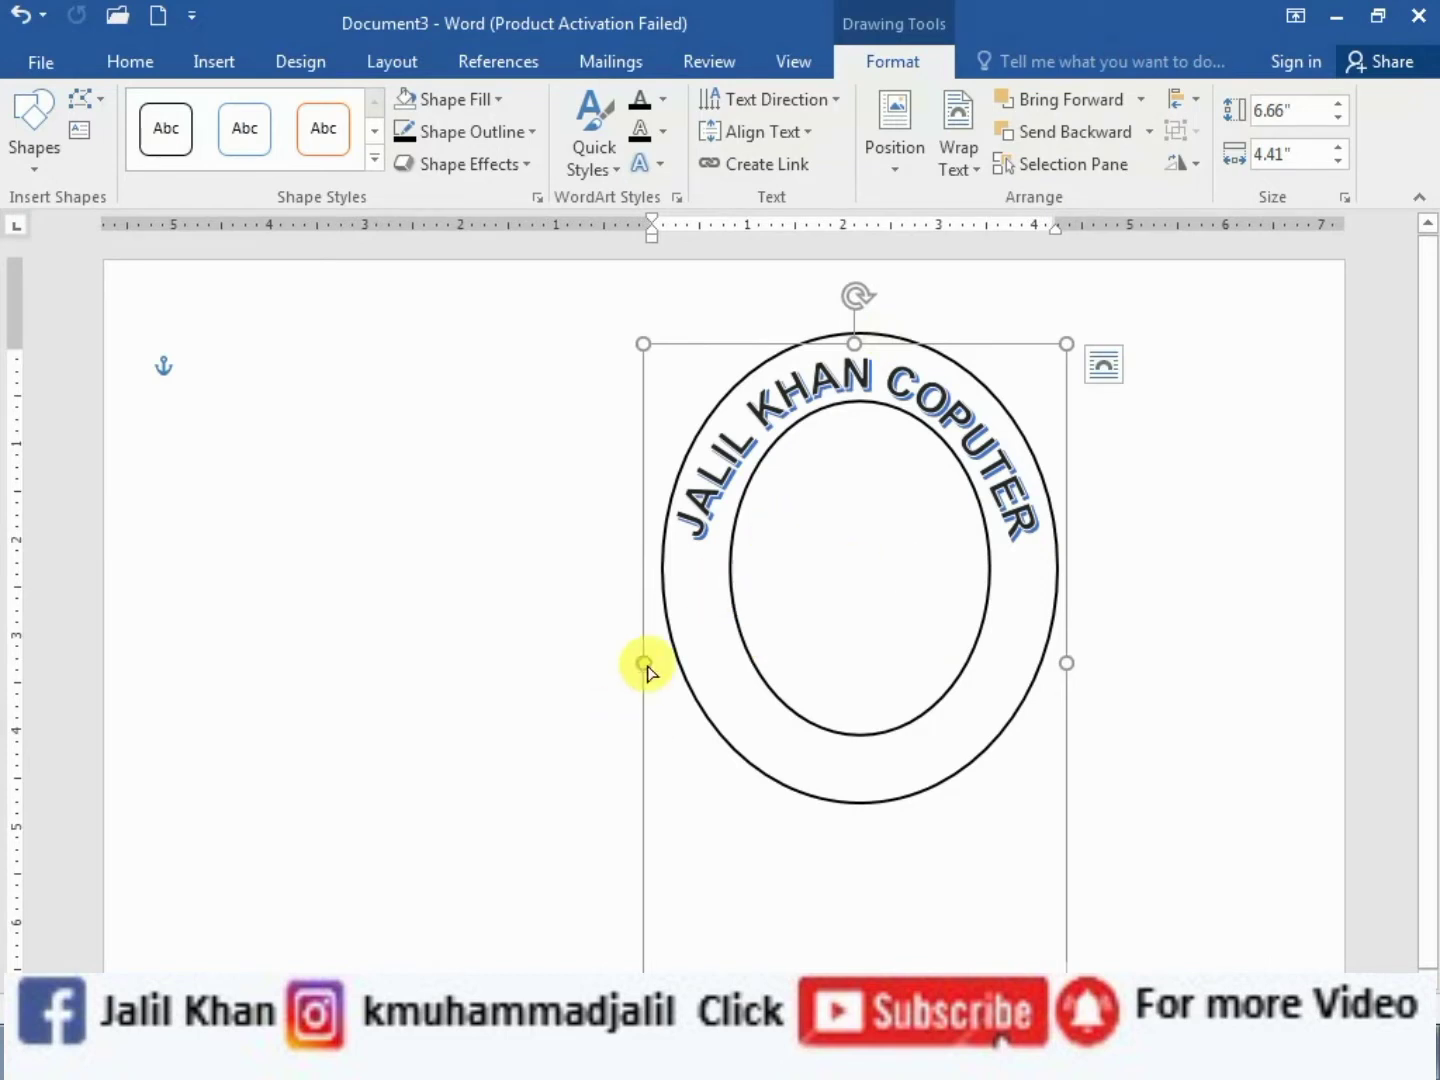
drag(645, 665, 690, 745)
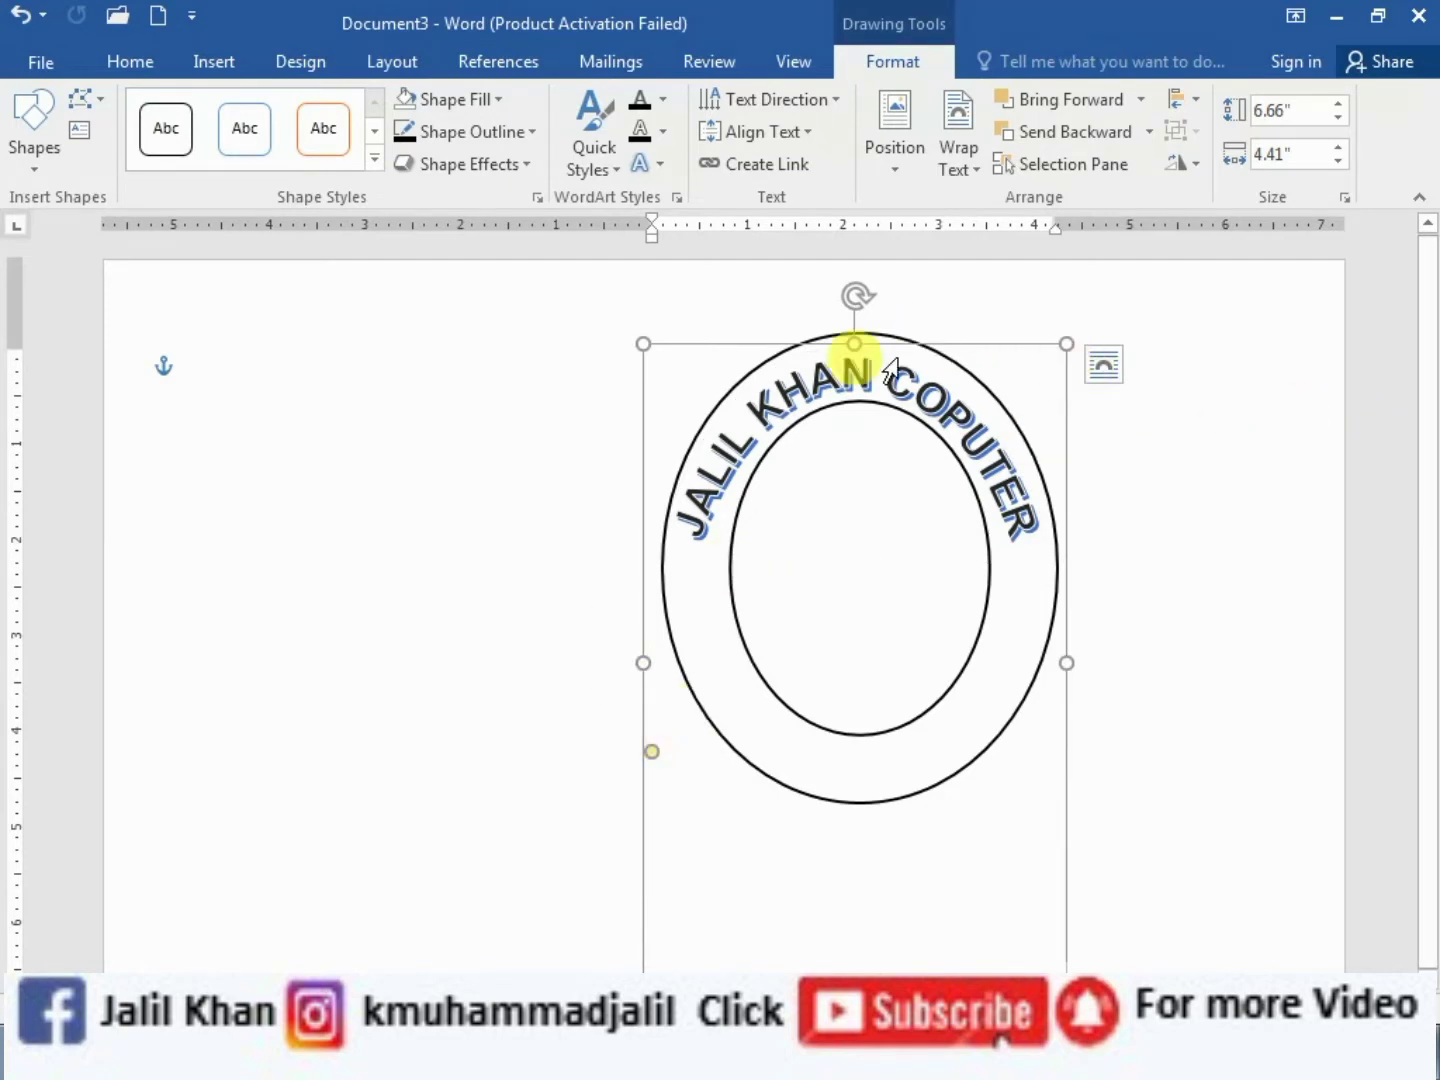
drag(890, 342, 895, 339)
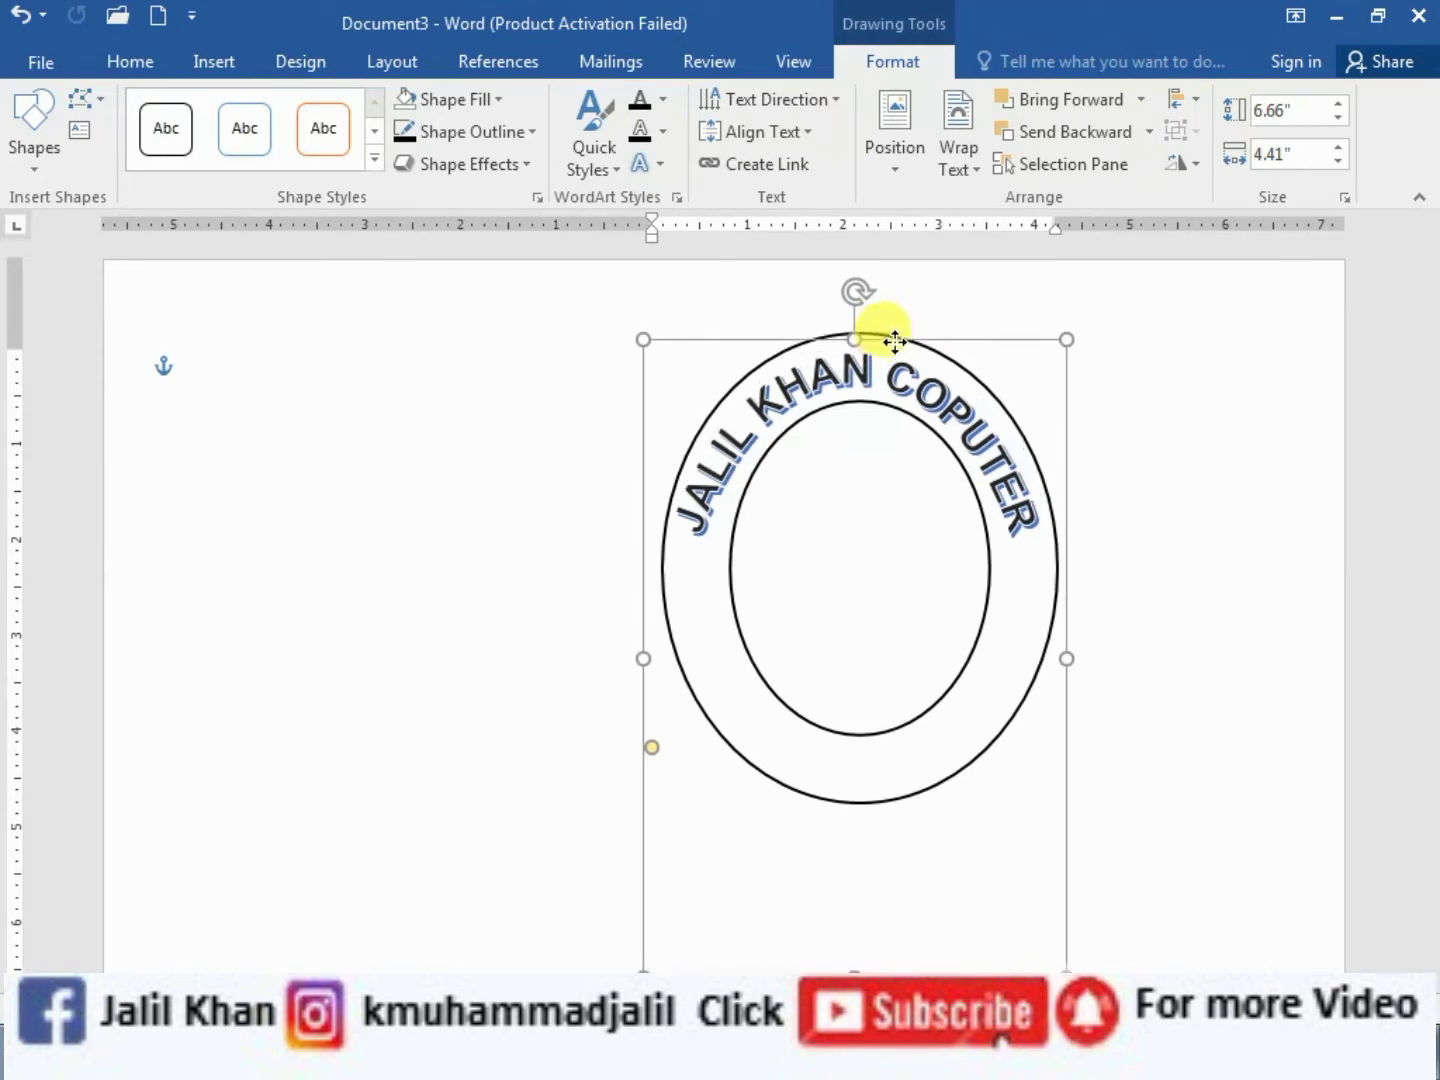
drag(895, 340, 895, 347)
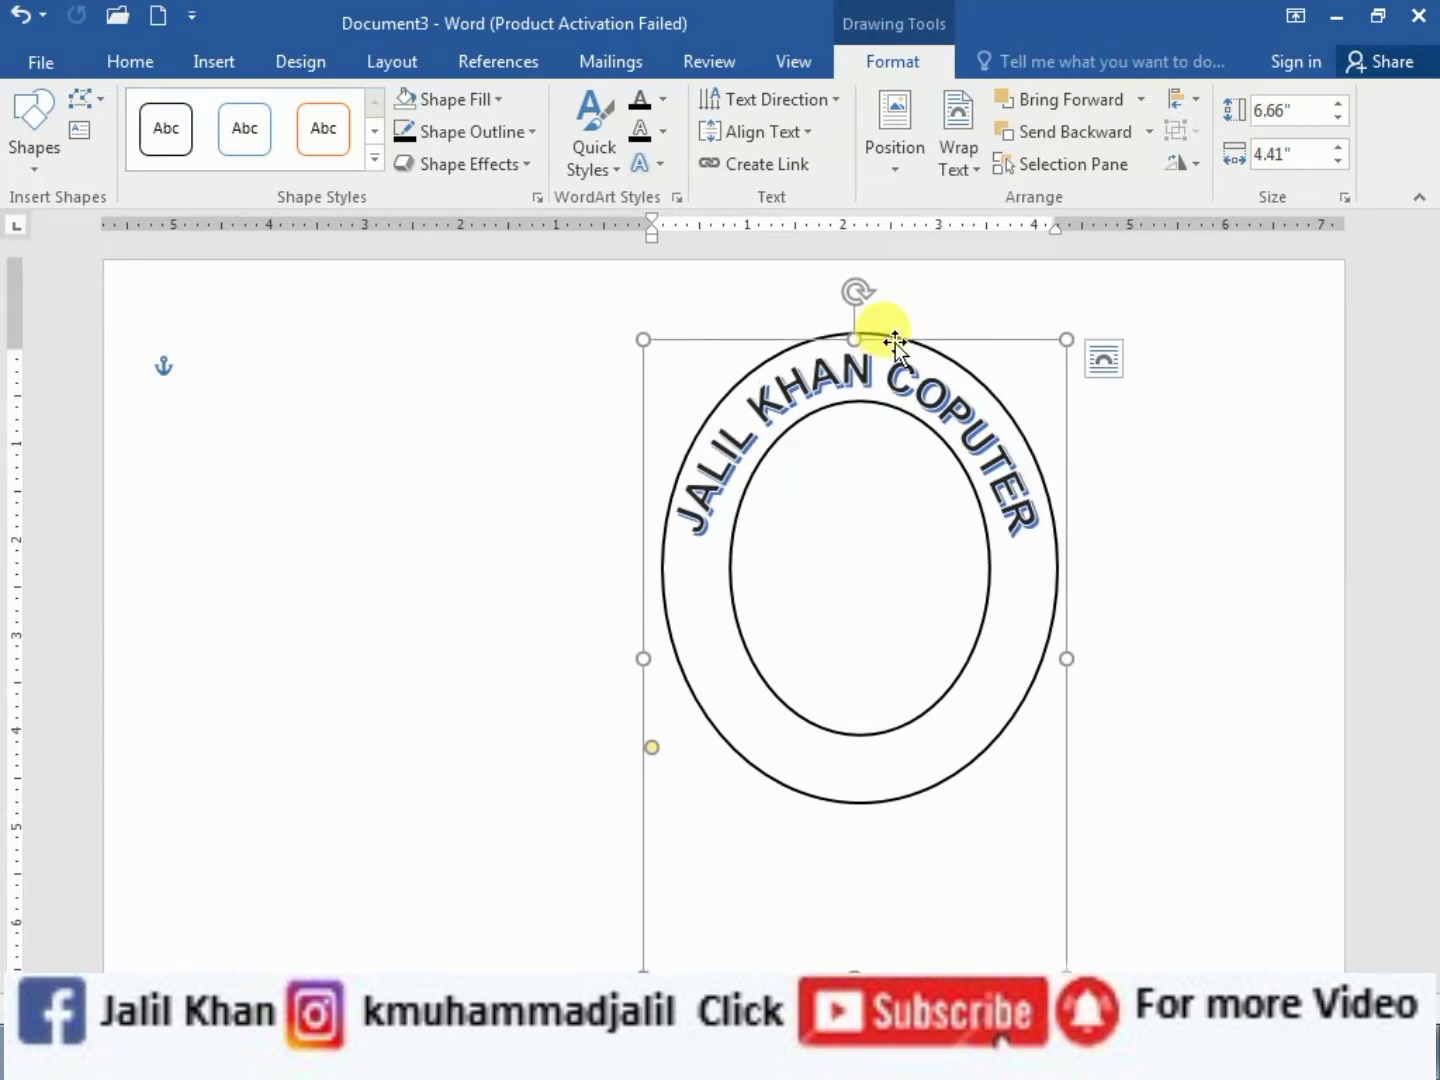
Size the arched WordArt to 7.2" high by 4.5" wide
click(1340, 121)
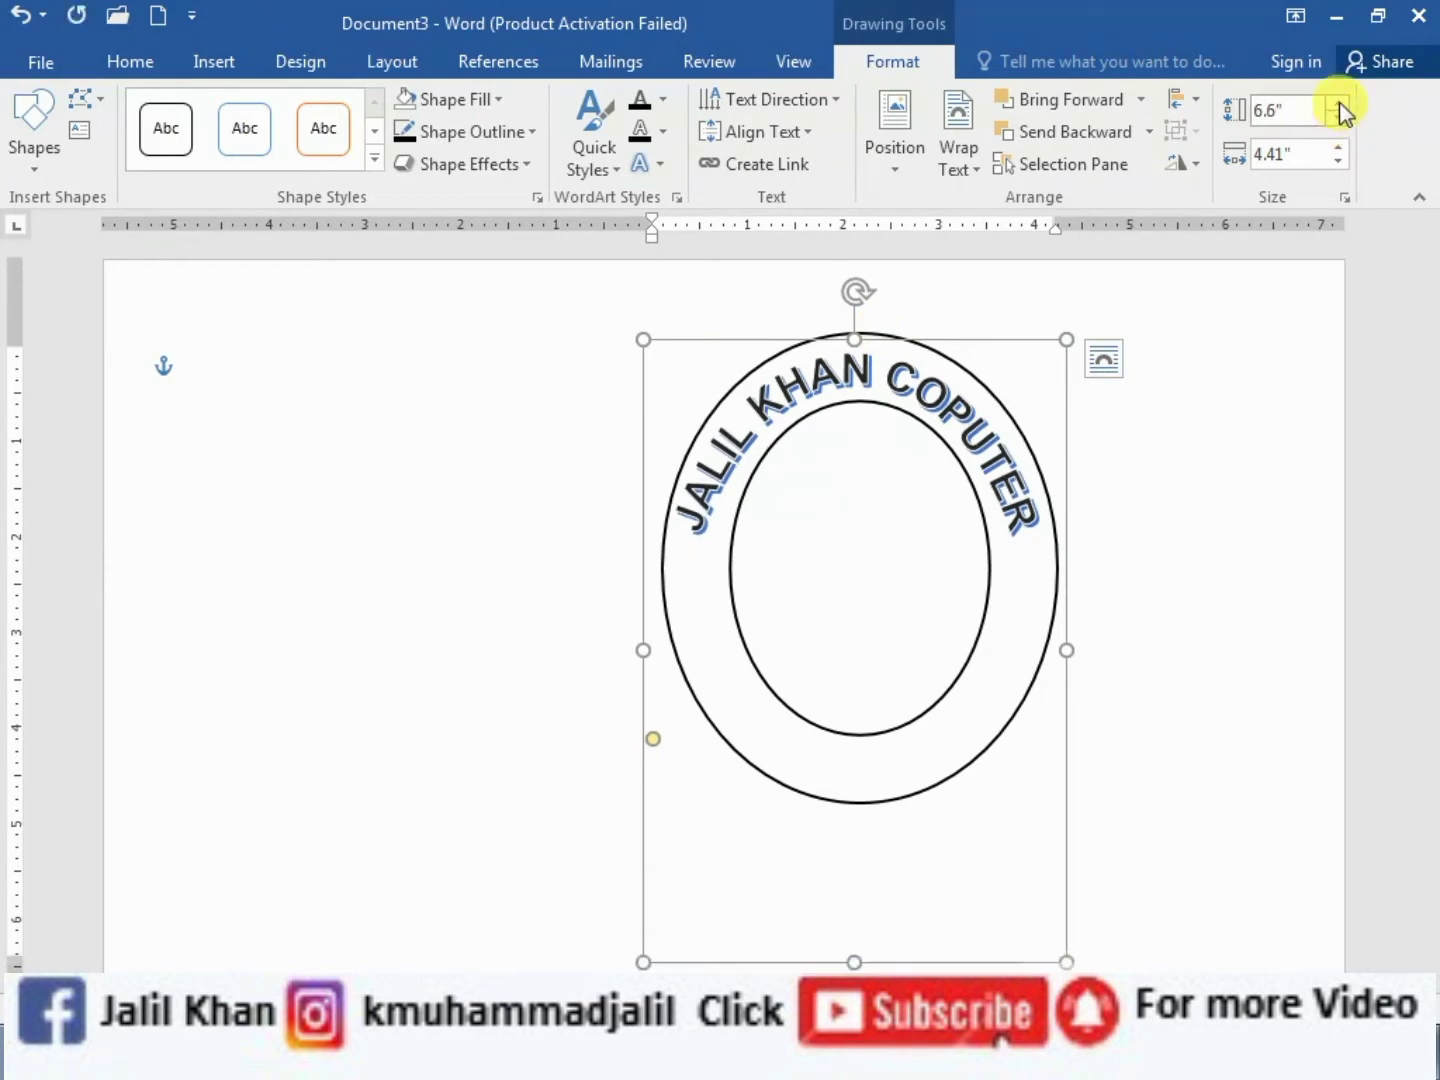
click(1339, 102)
click(1339, 102)
click(1339, 102)
click(1338, 102)
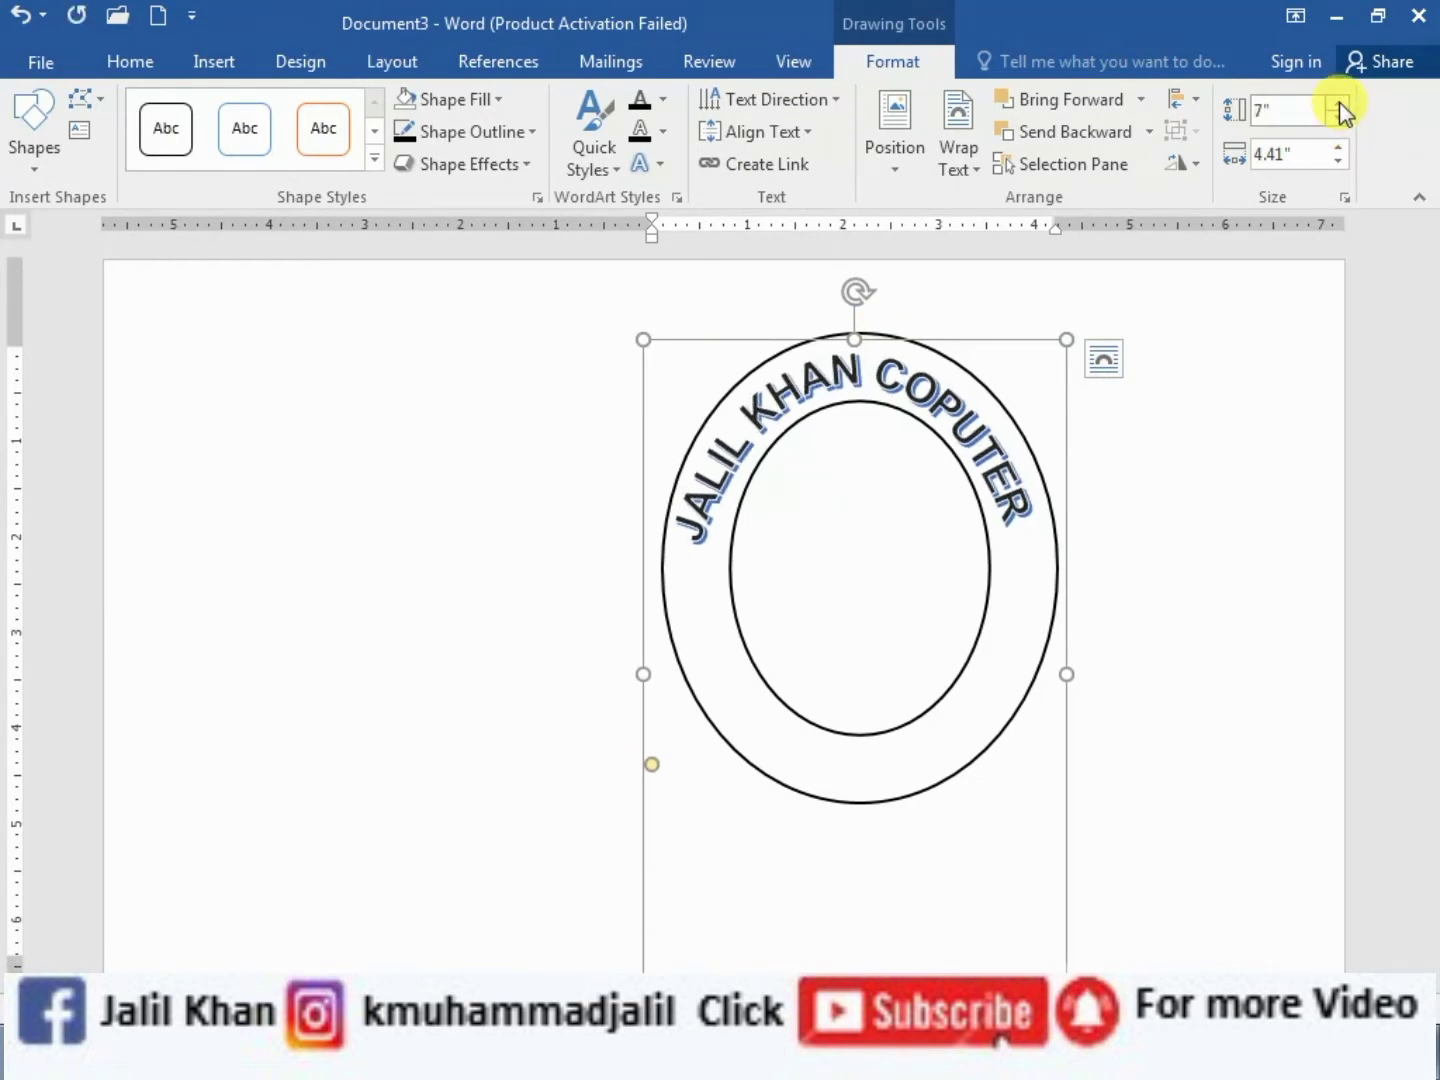
click(1339, 102)
click(1338, 103)
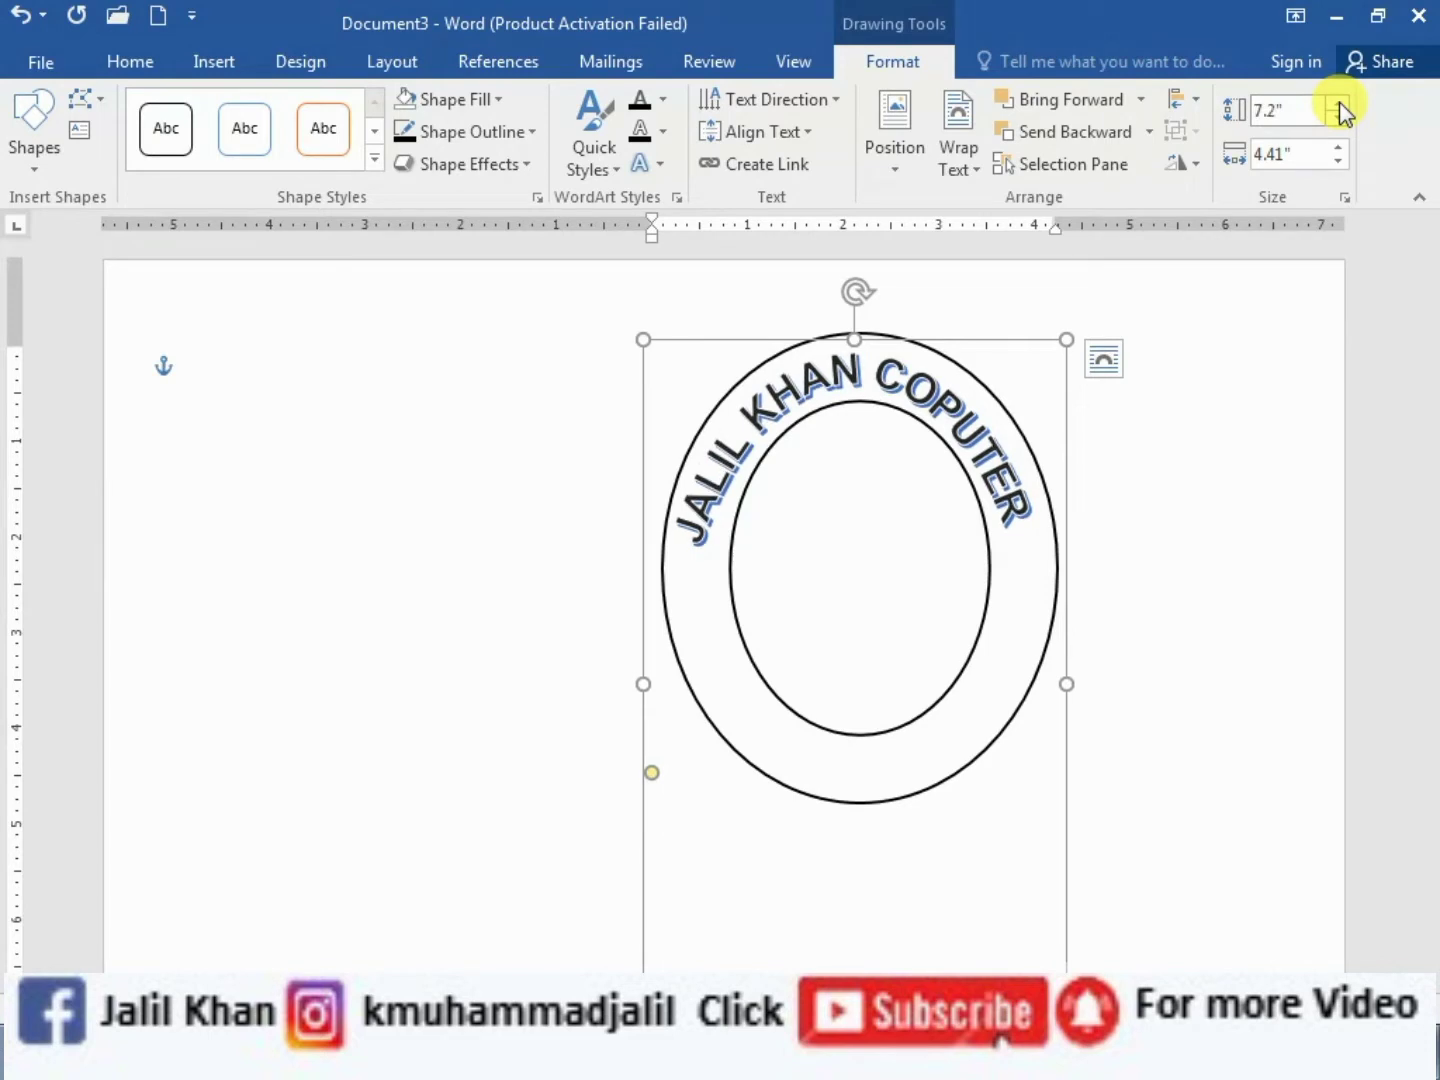
click(1339, 160)
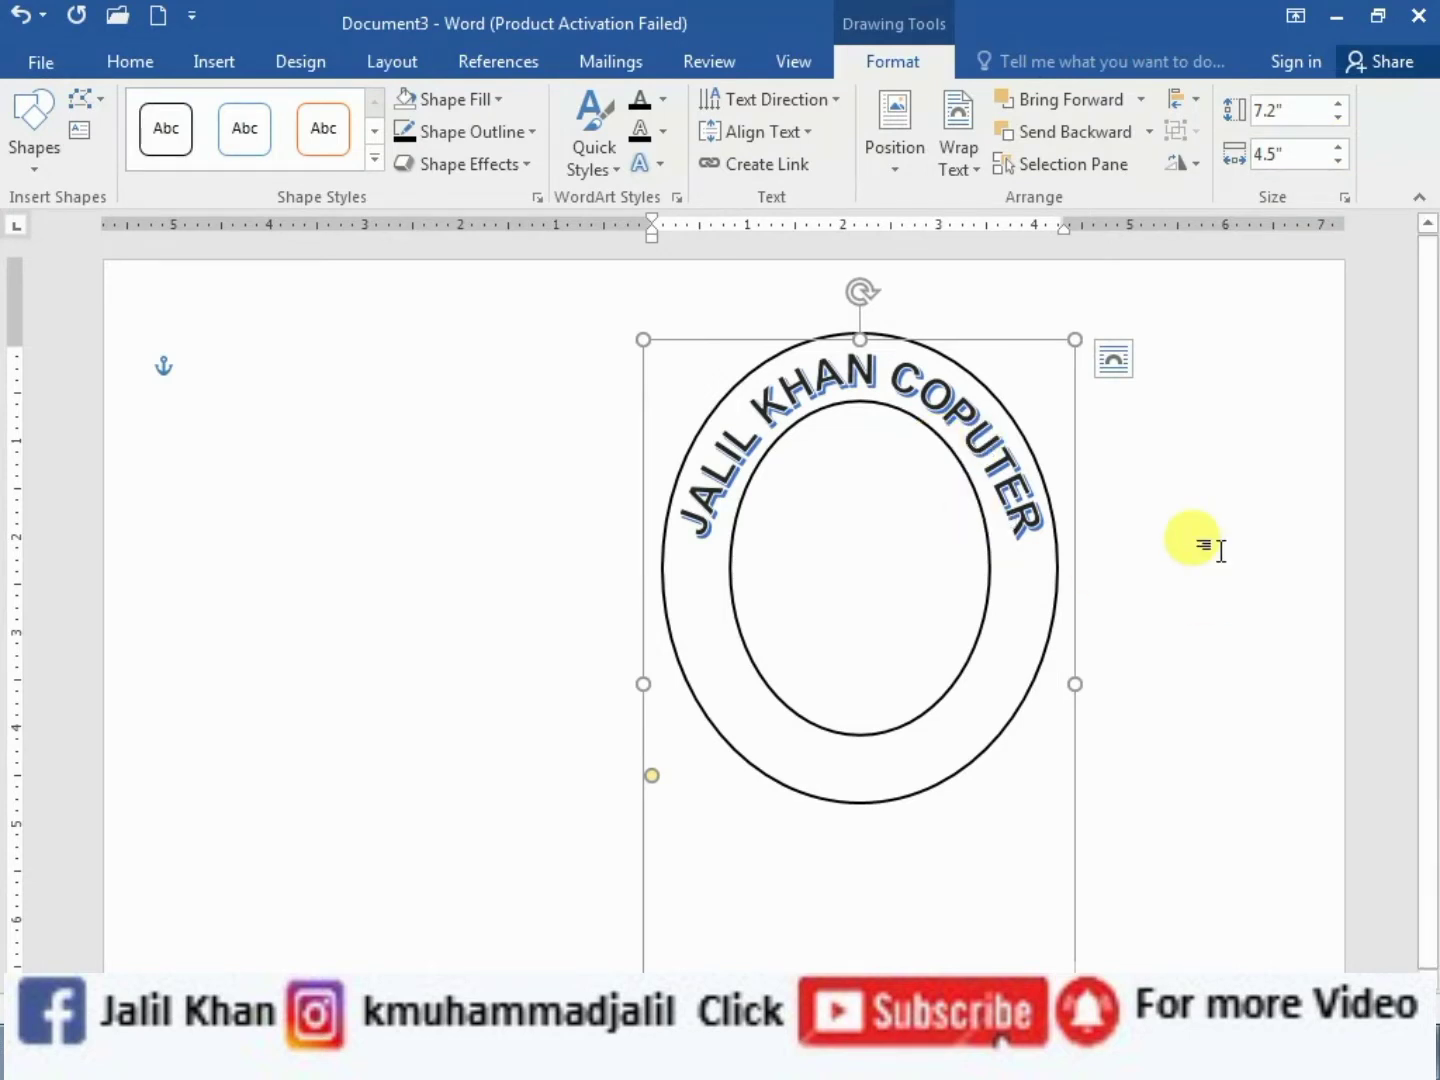
click(1210, 548)
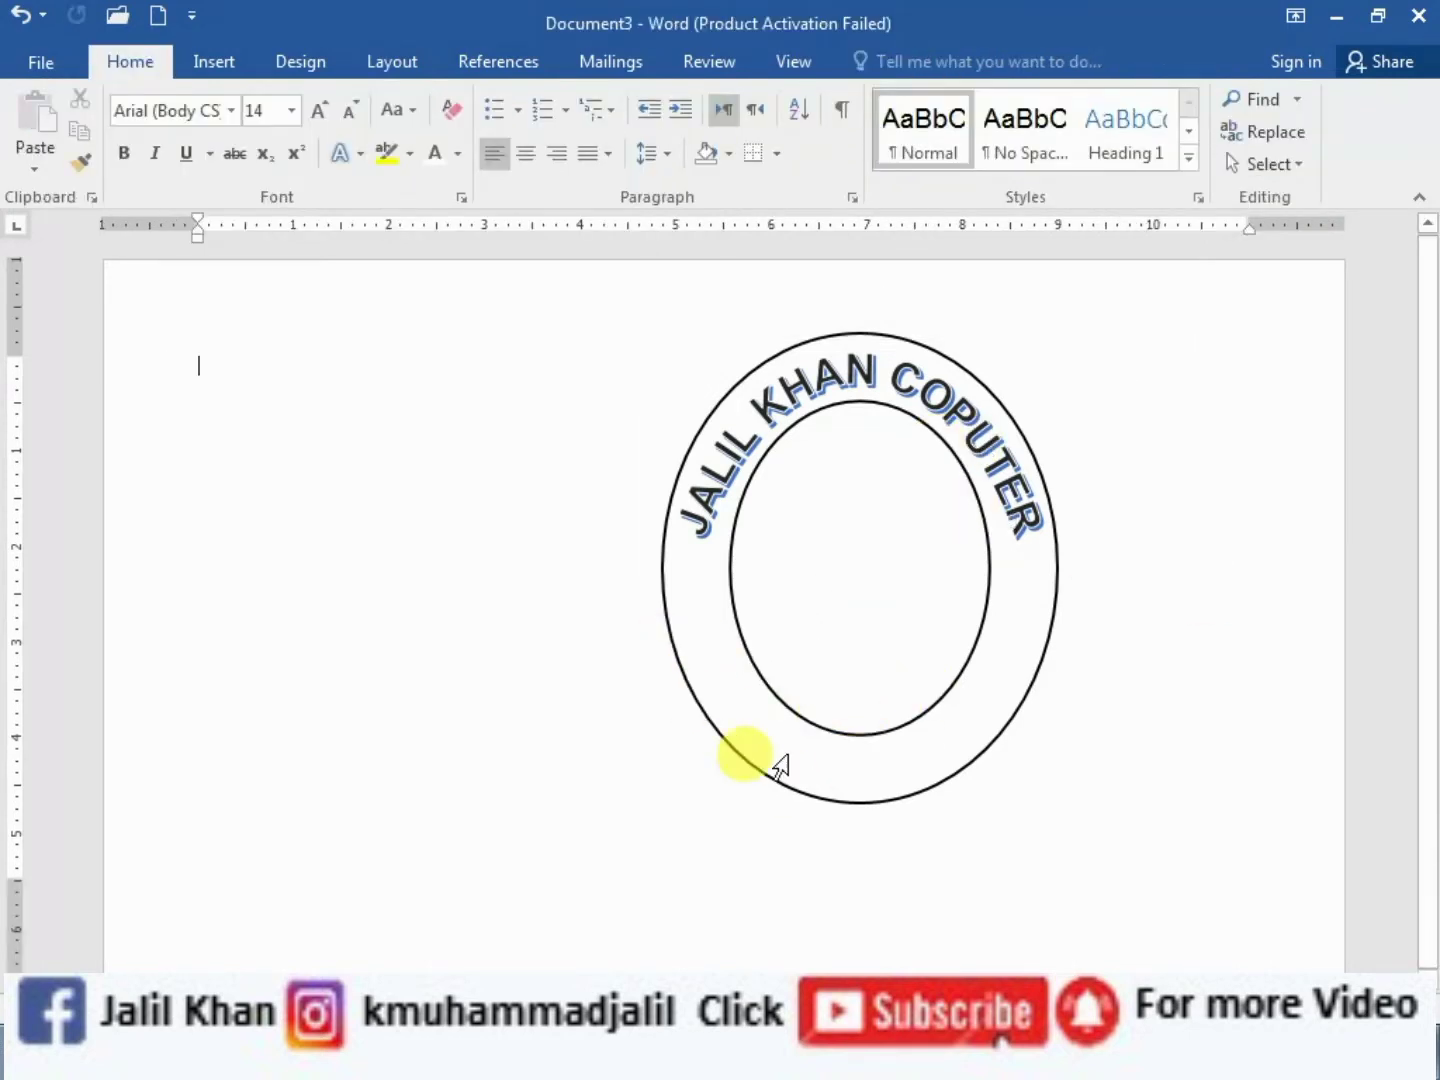
Add a second WordArt in the ring's lower part reading ACADEMY, spacing out its letters
click(224, 62)
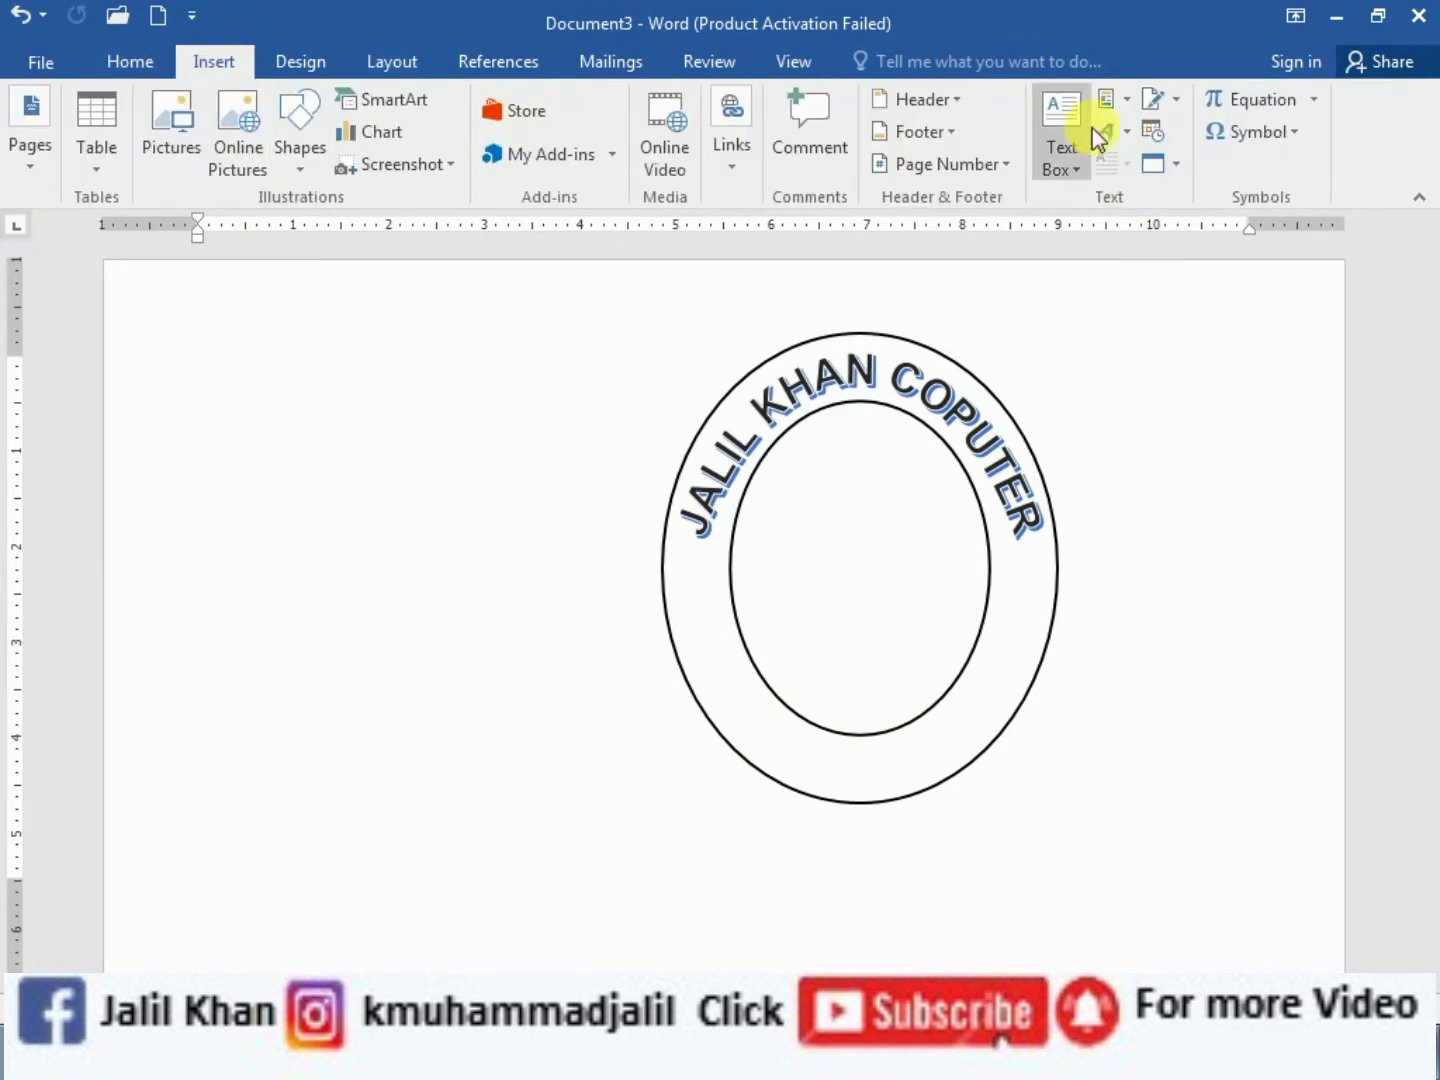
click(1130, 130)
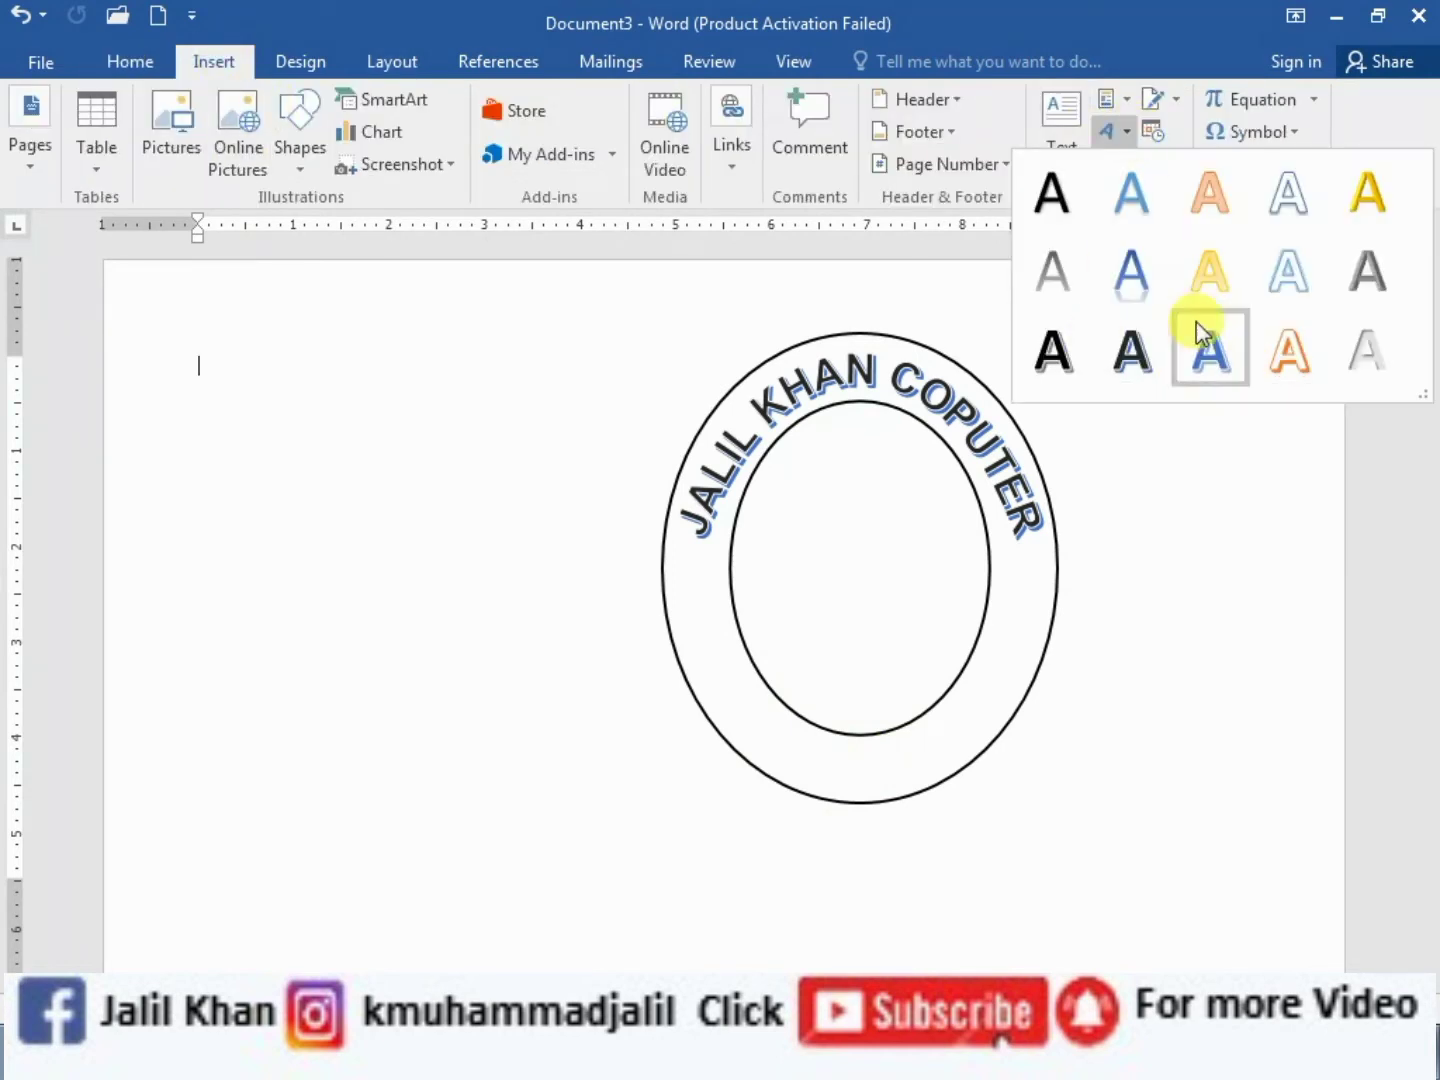
click(1133, 352)
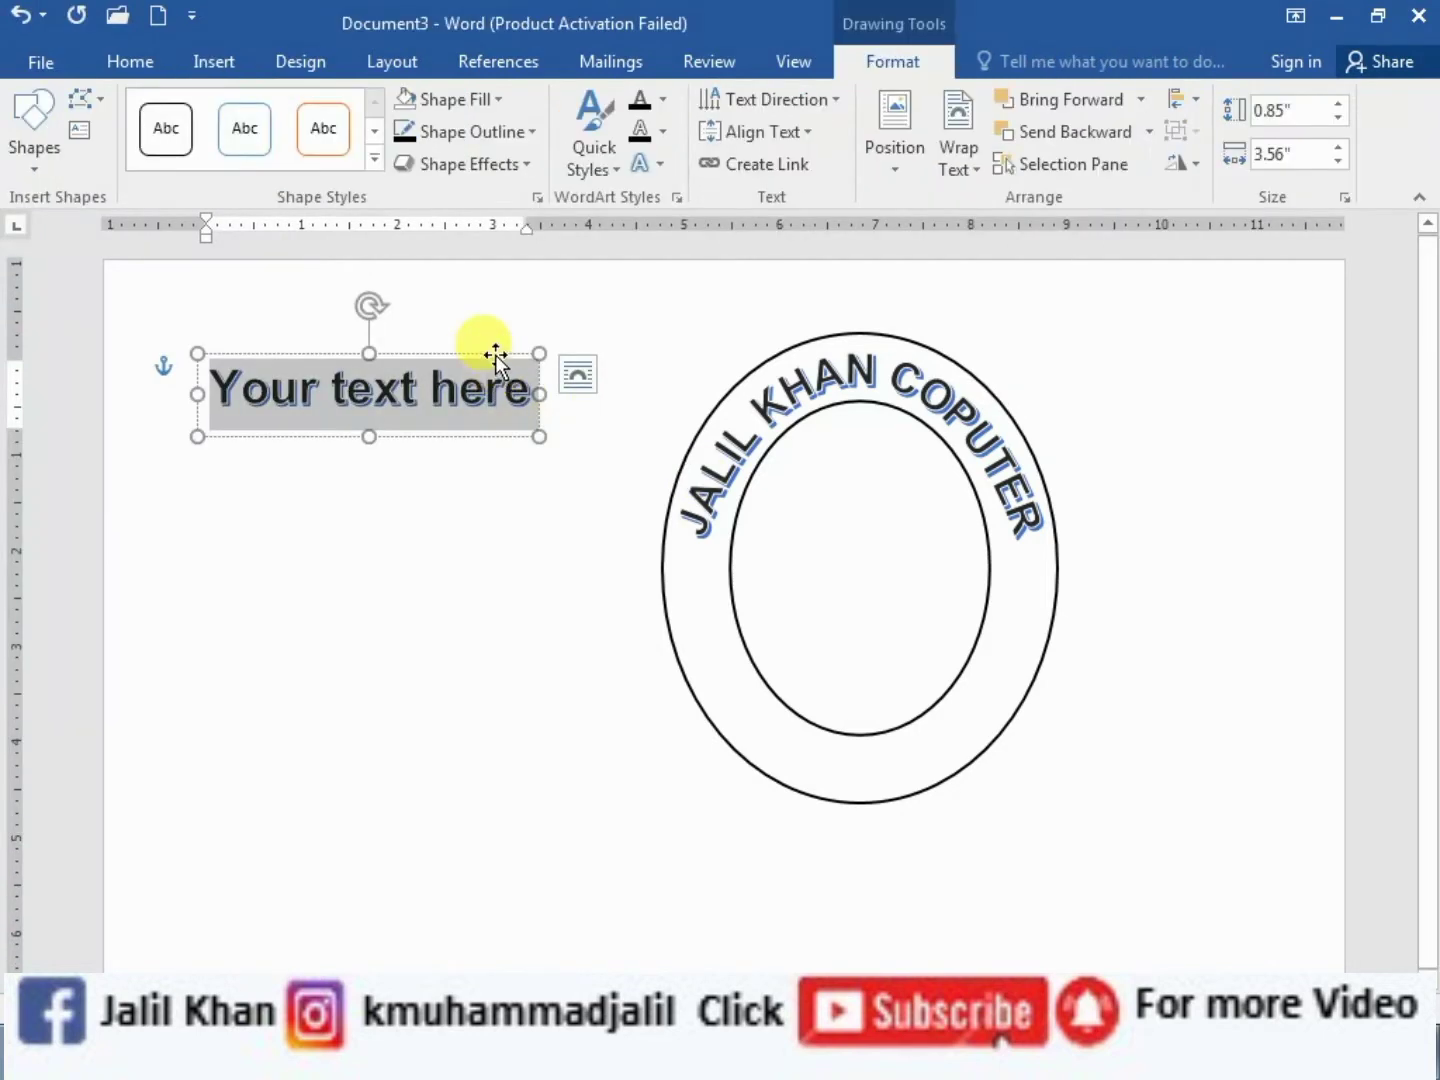
drag(530, 386, 616, 488)
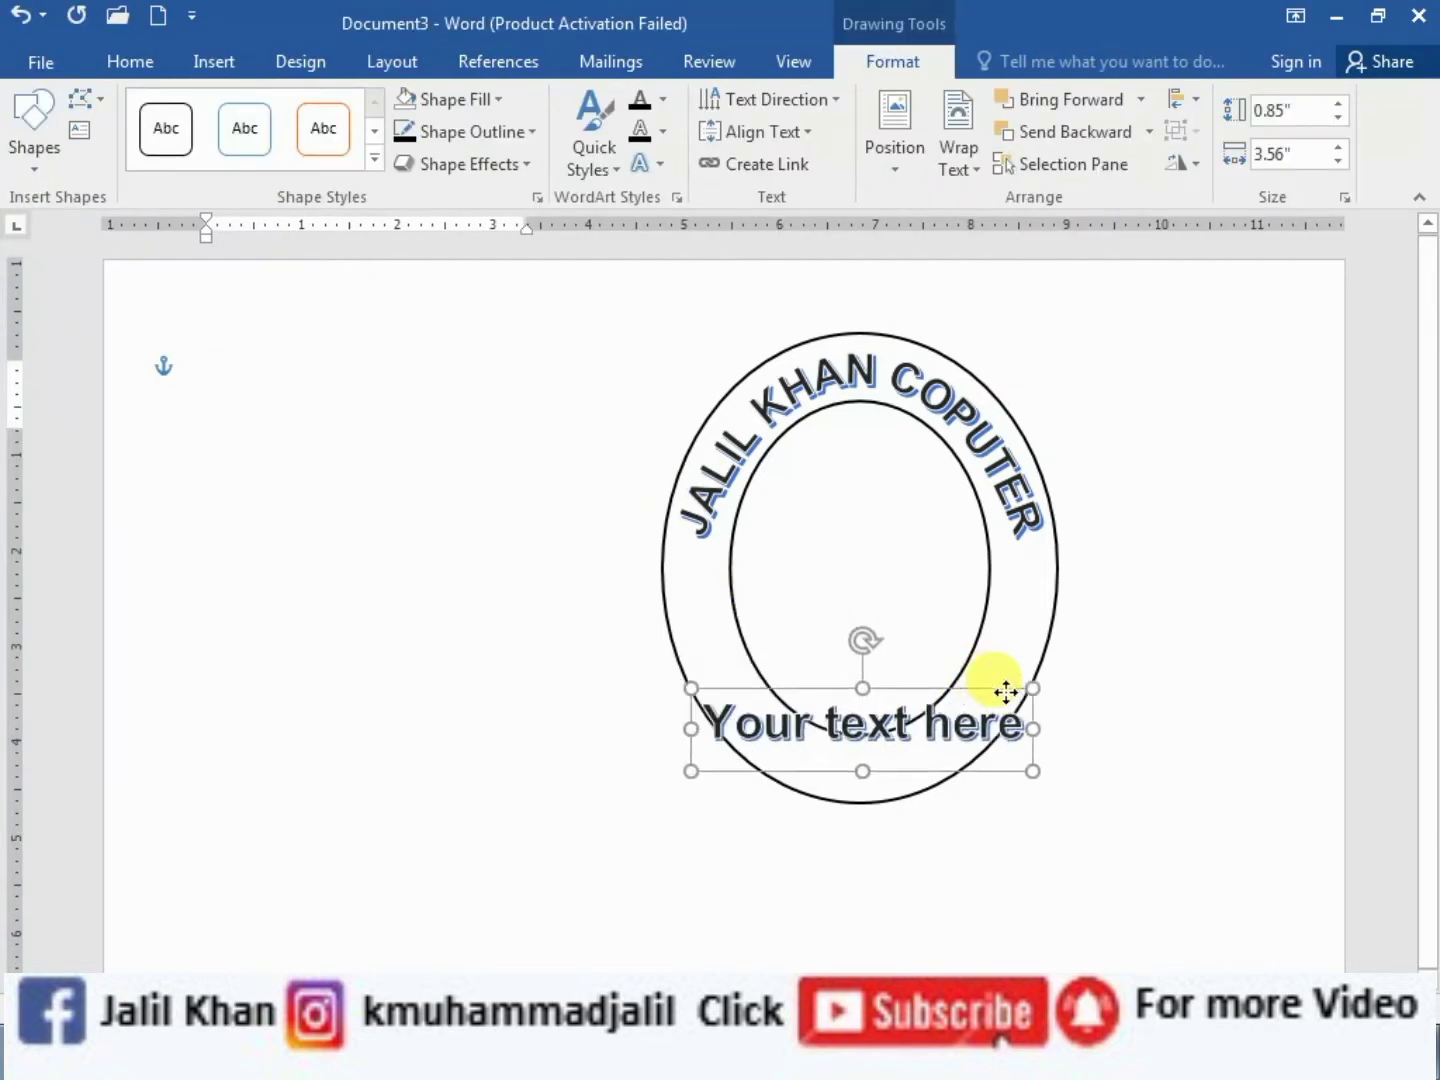
drag(764, 591, 1016, 697)
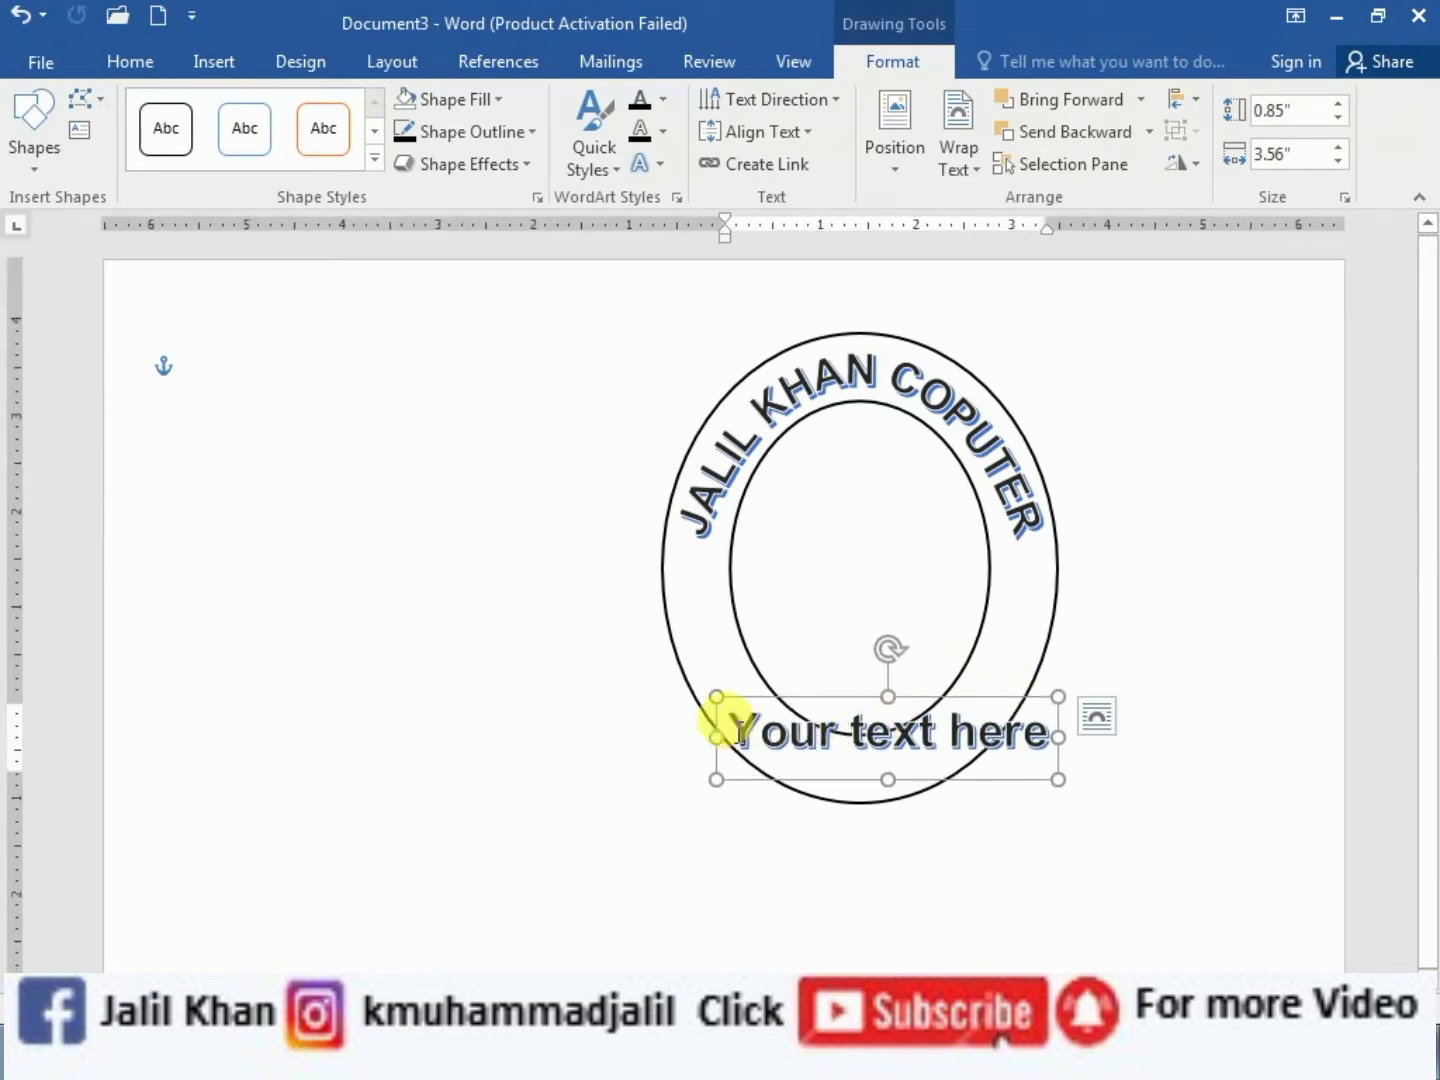
drag(830, 733, 983, 745)
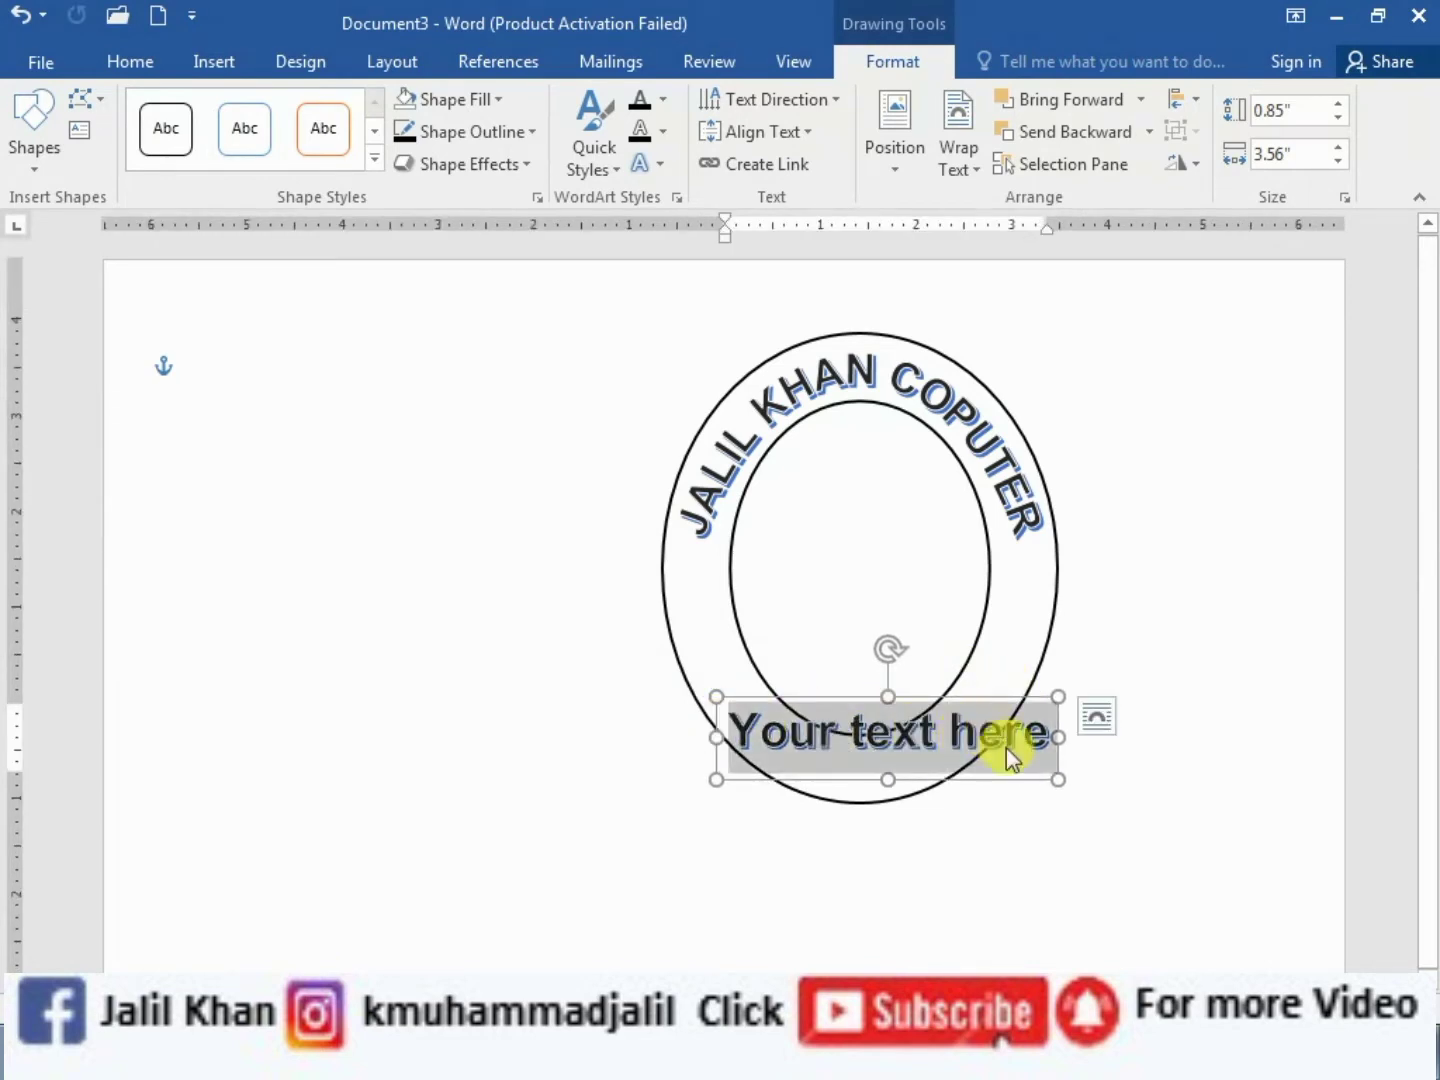
text(ACA)
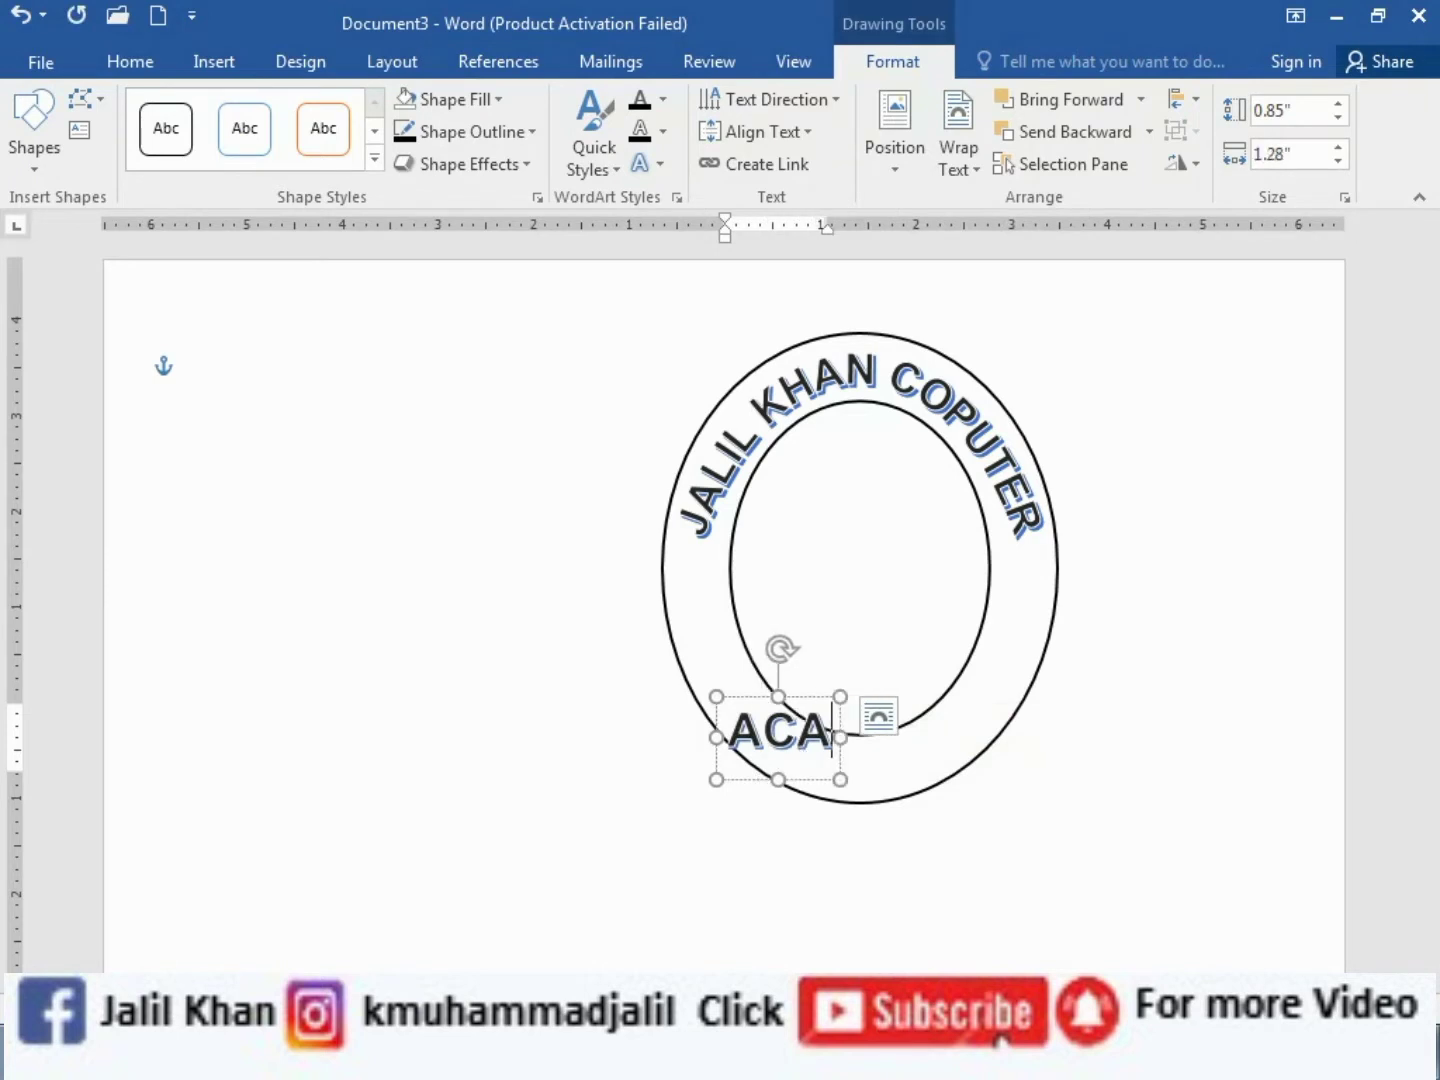
text( CADEMY)
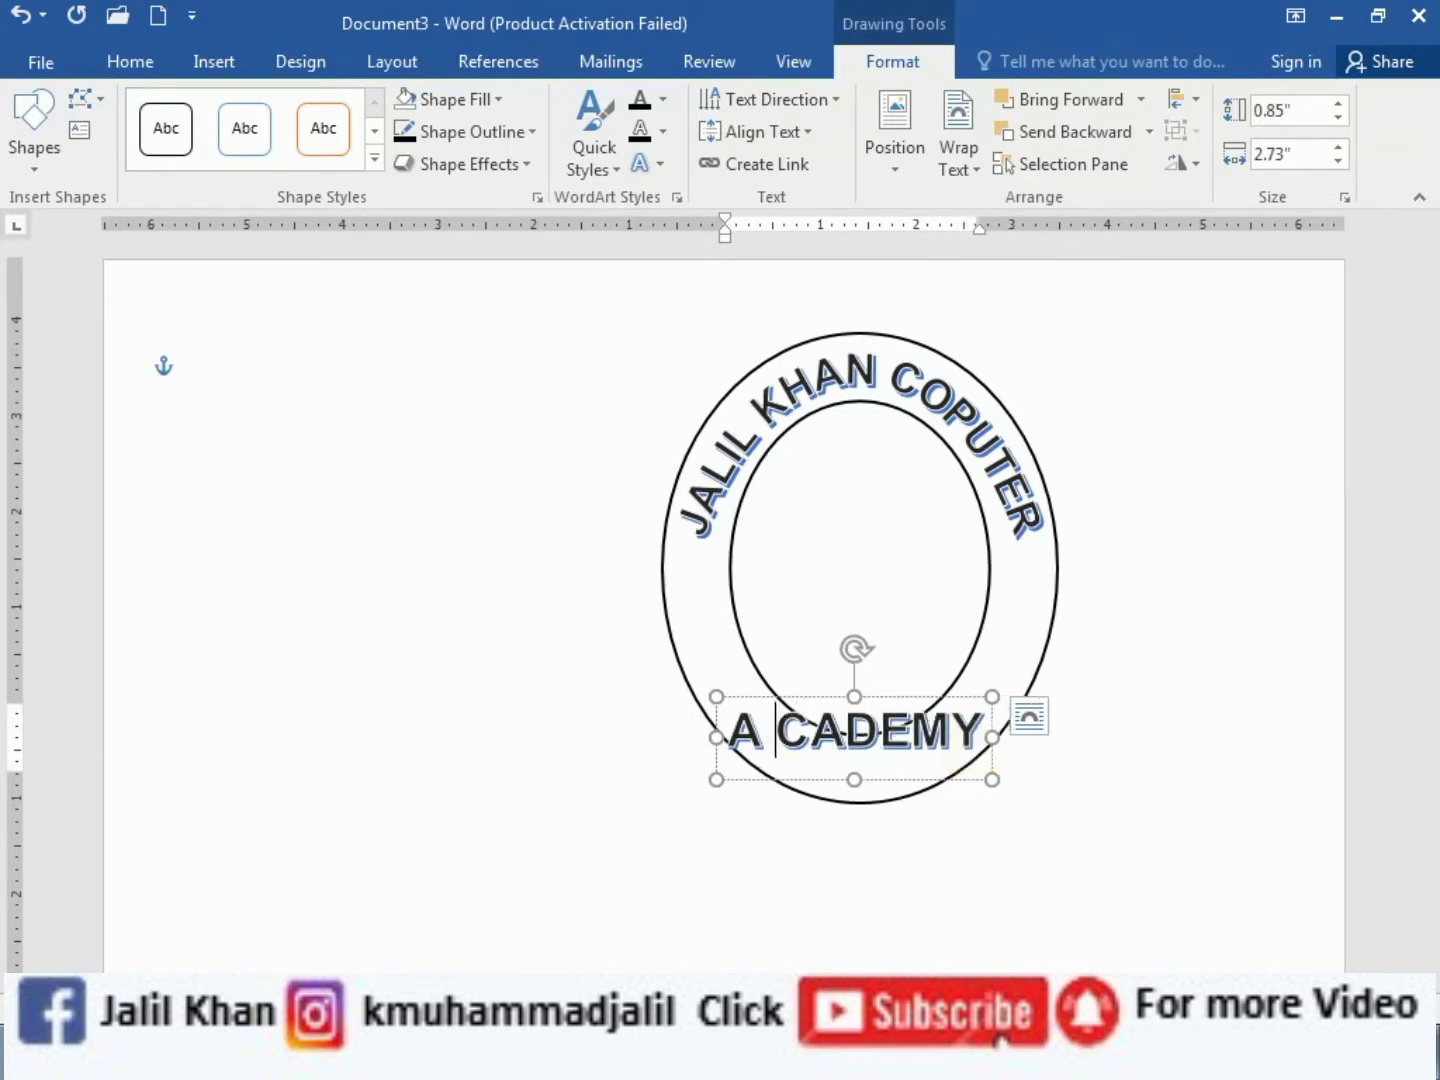
key(Right)
key(Right)
key(Right)
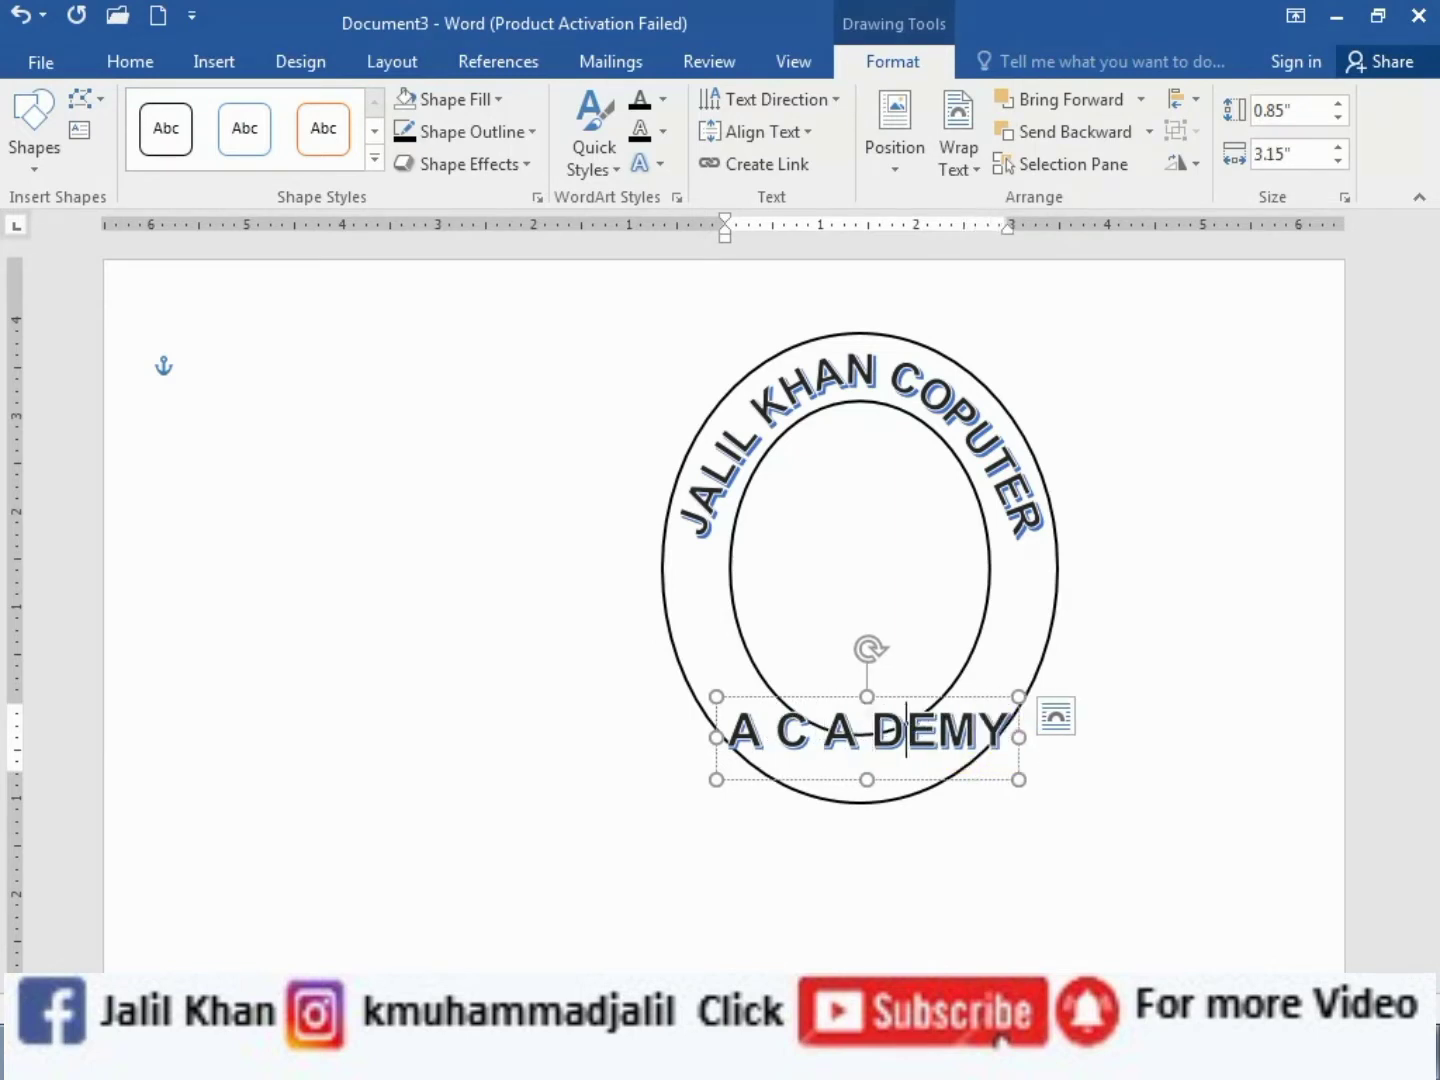
key(Right)
key(Right)
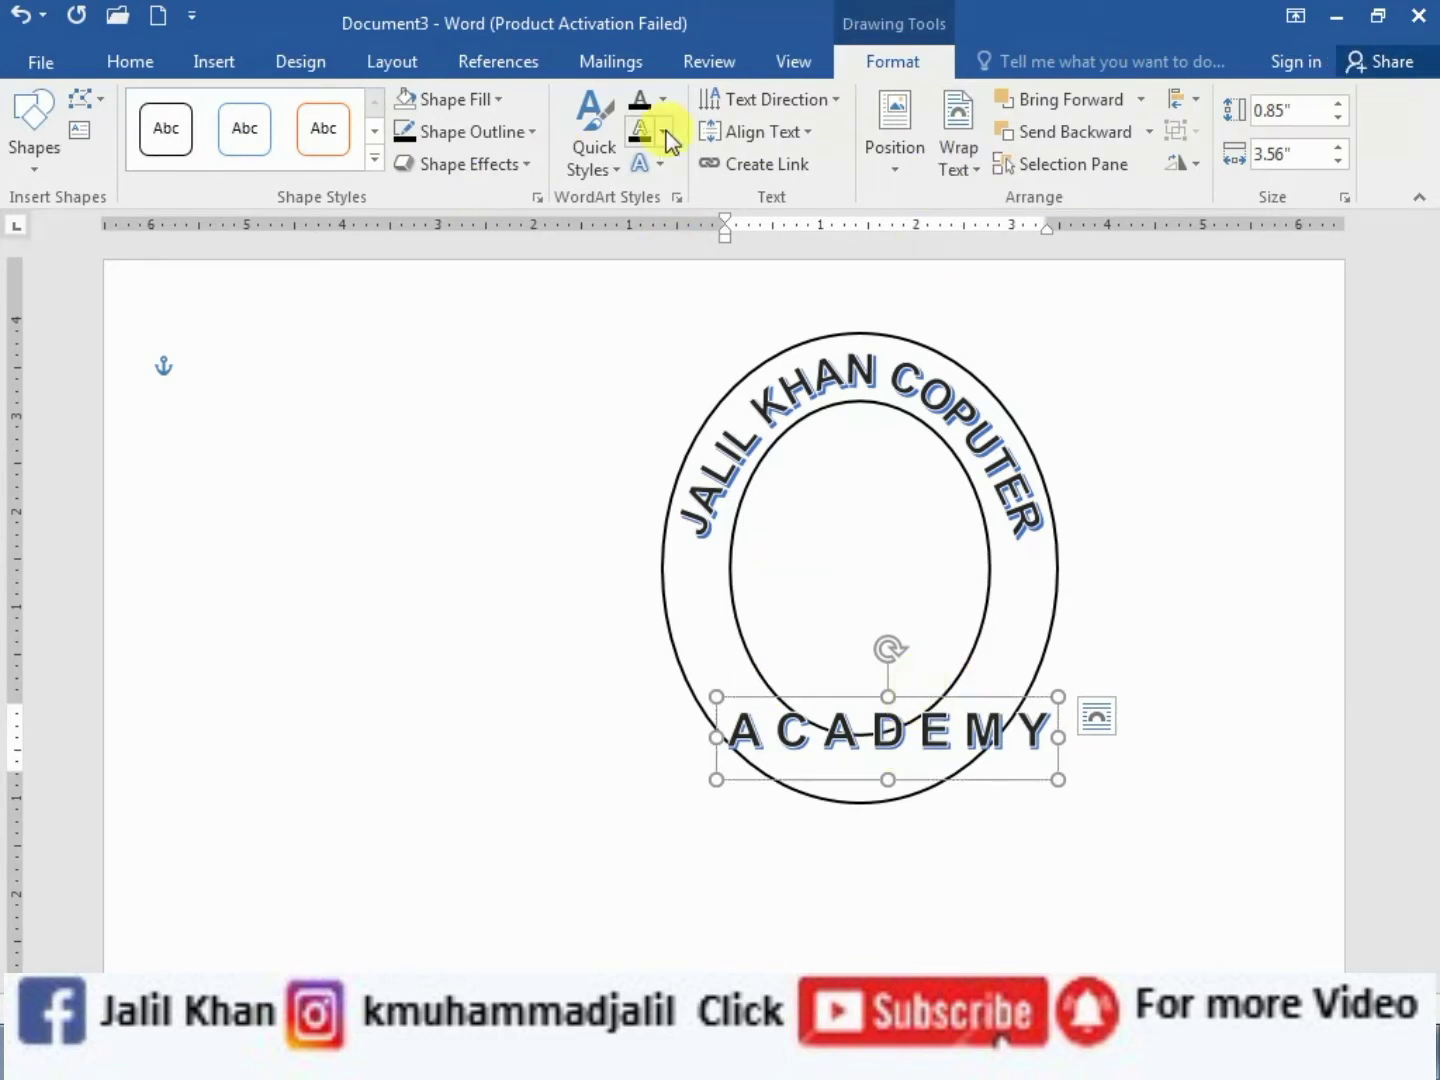
Curve the ACADEMY WordArt with Arch Down and move it into the ring's lower band
click(660, 166)
mouse_move(726, 523)
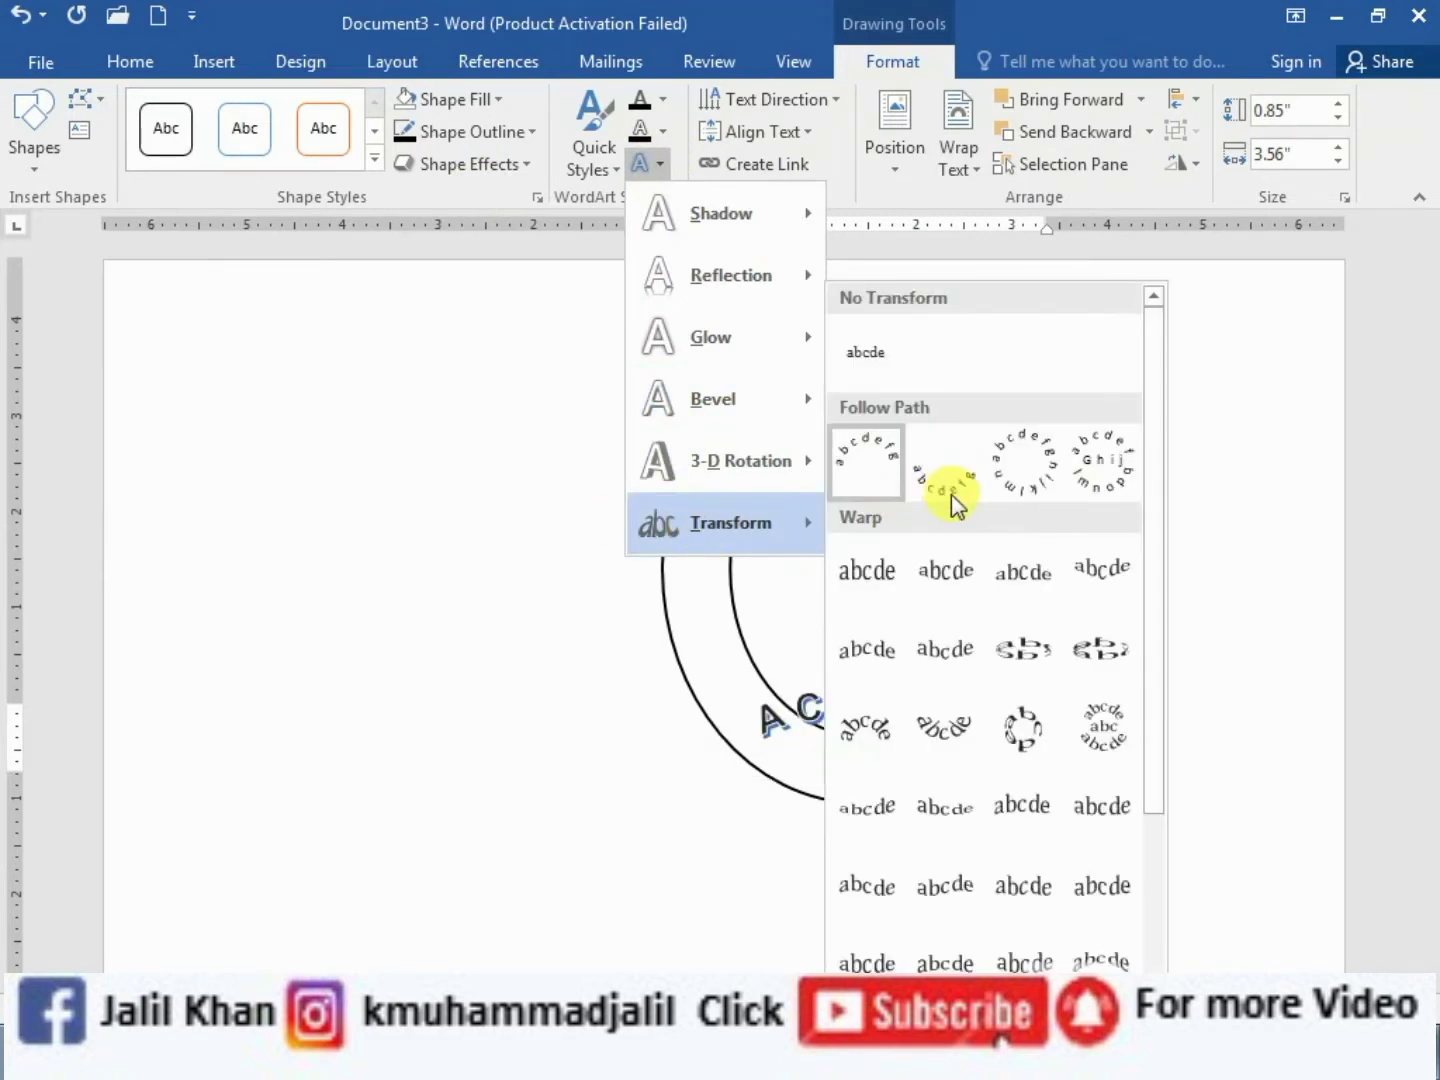
click(950, 489)
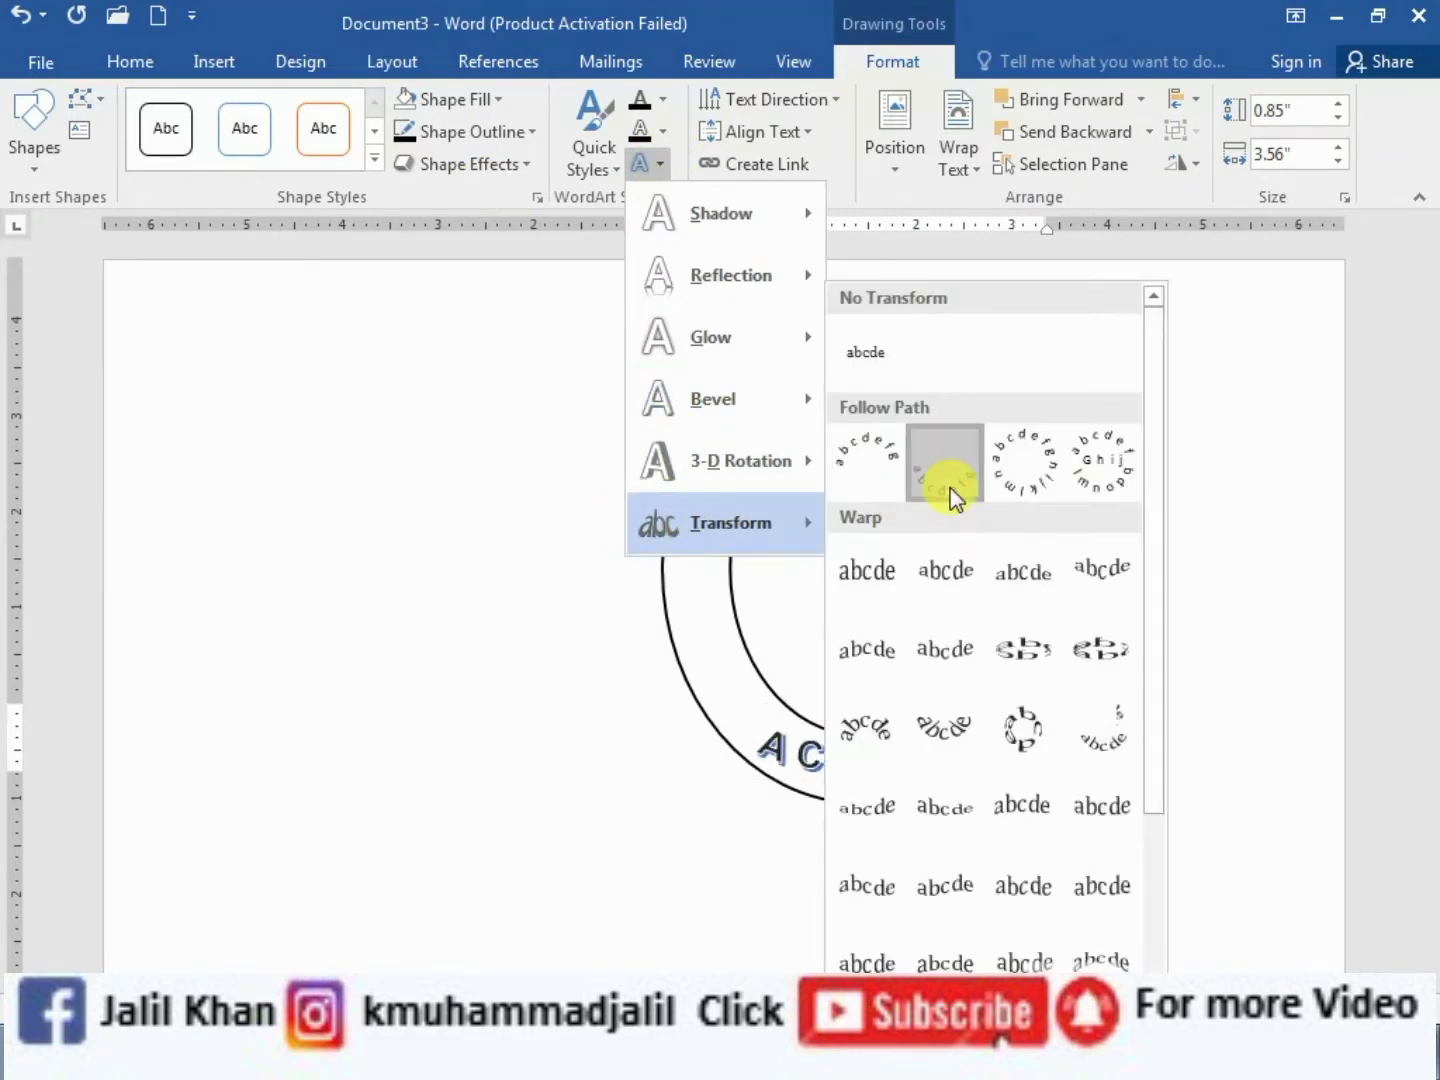
drag(888, 779, 888, 909)
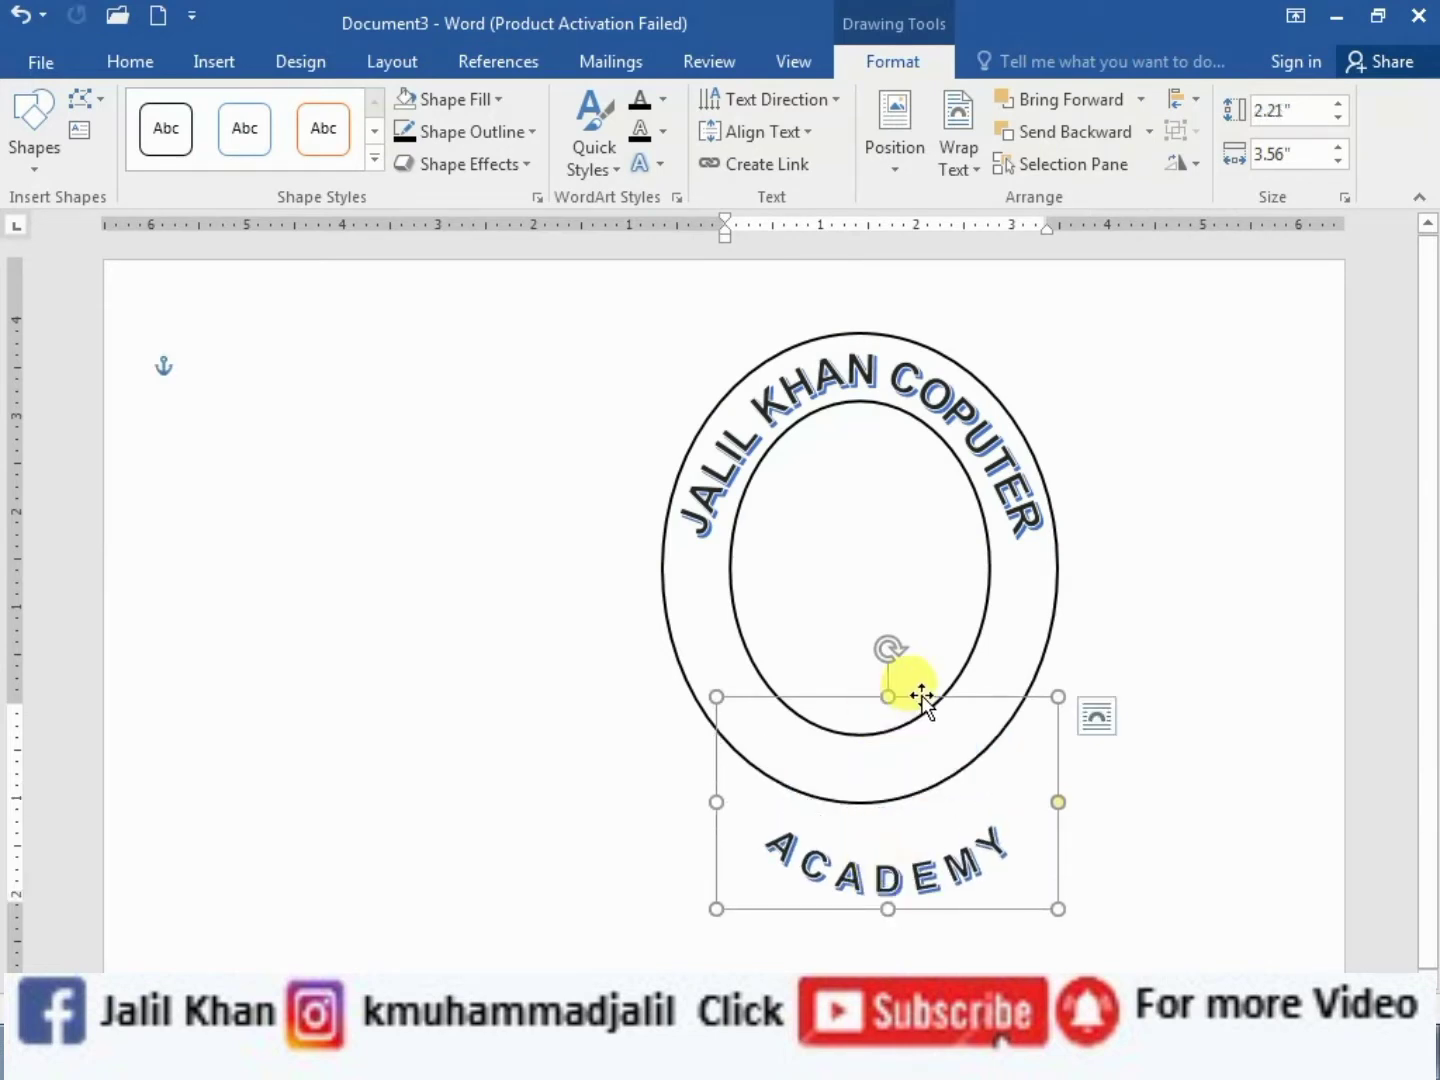
mouse_move(919, 698)
mouse_down()
mouse_move(889, 560)
mouse_move(897, 580)
mouse_up()
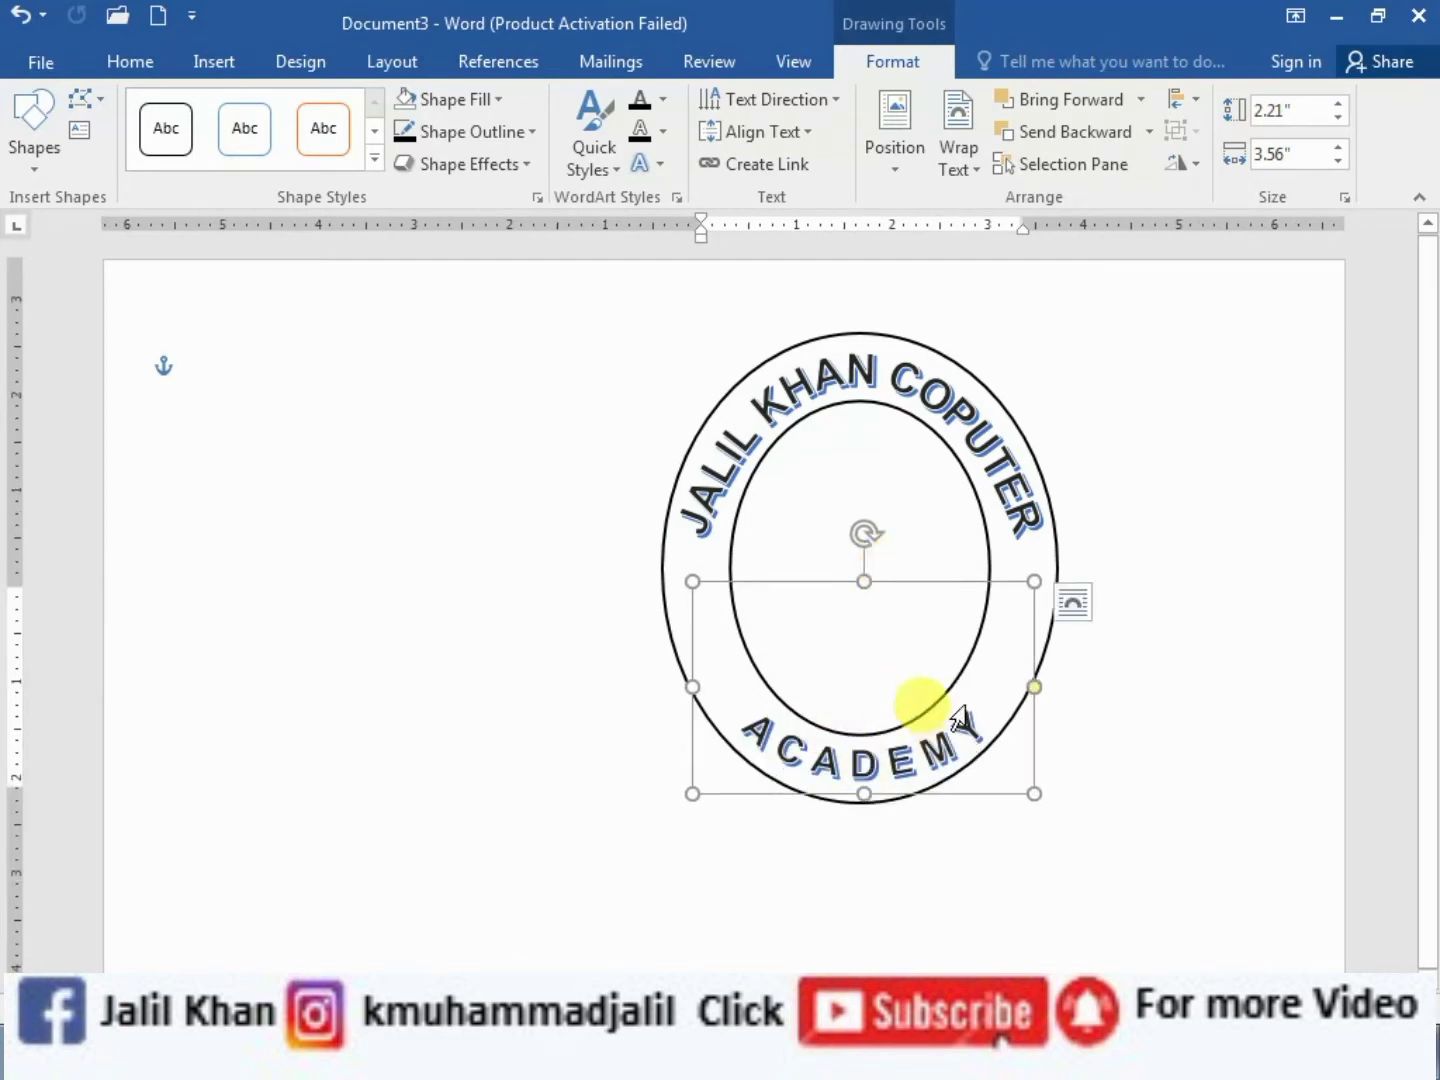
Set the ACADEMY text to 36 pt and centre it inside the ring's bottom
click(130, 62)
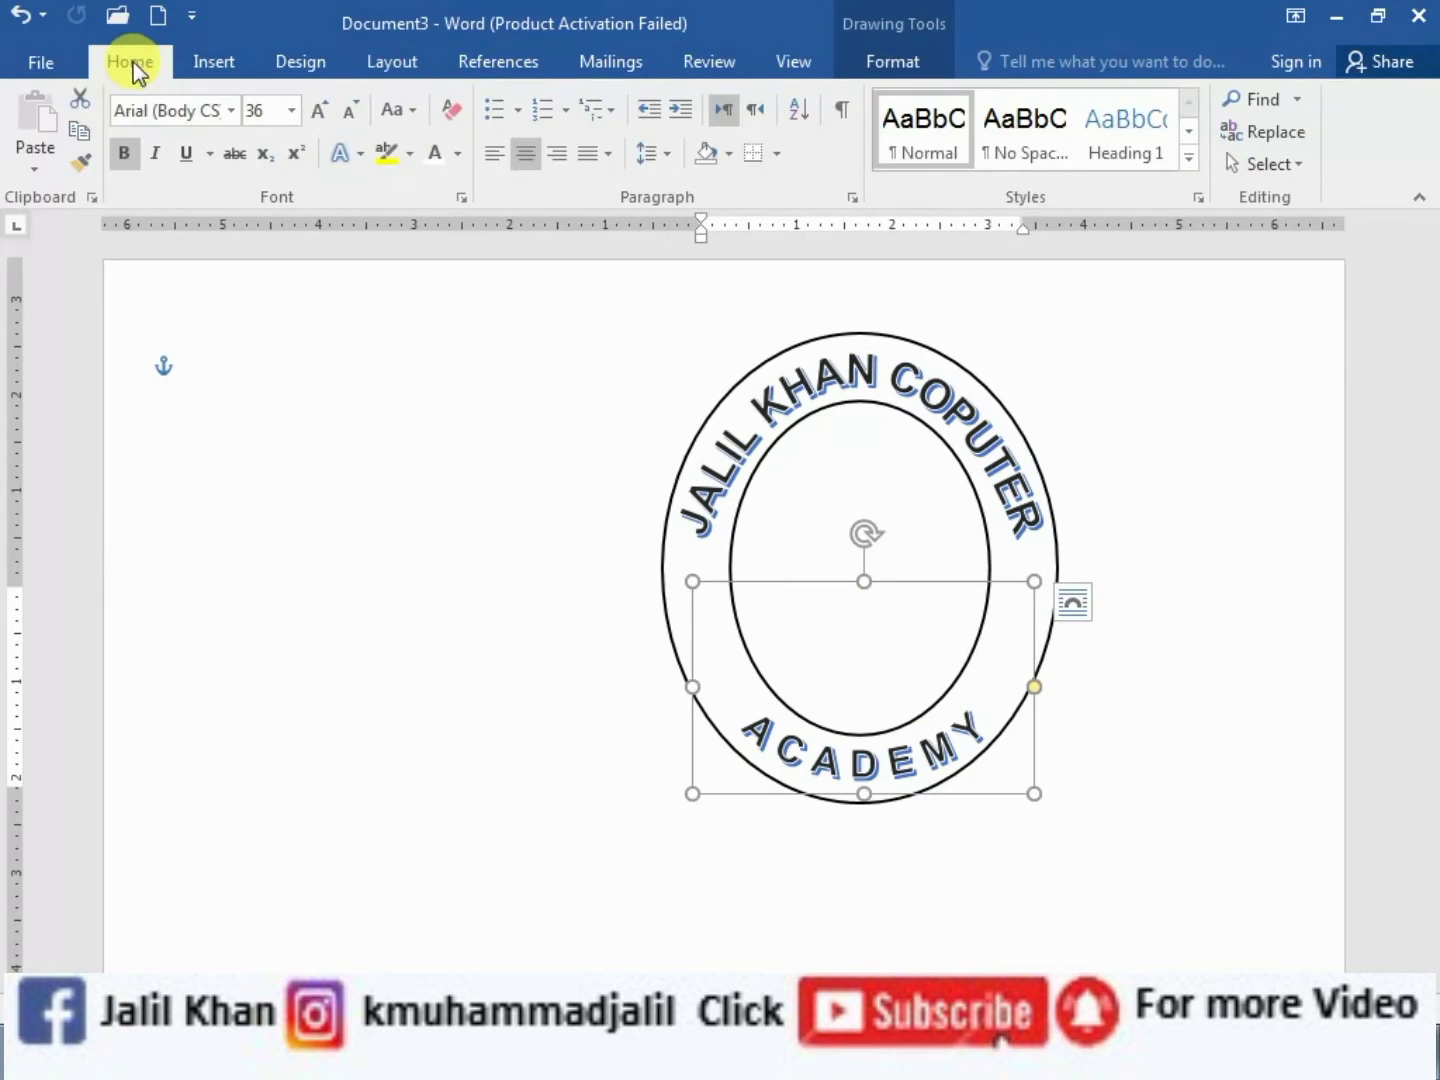
click(319, 112)
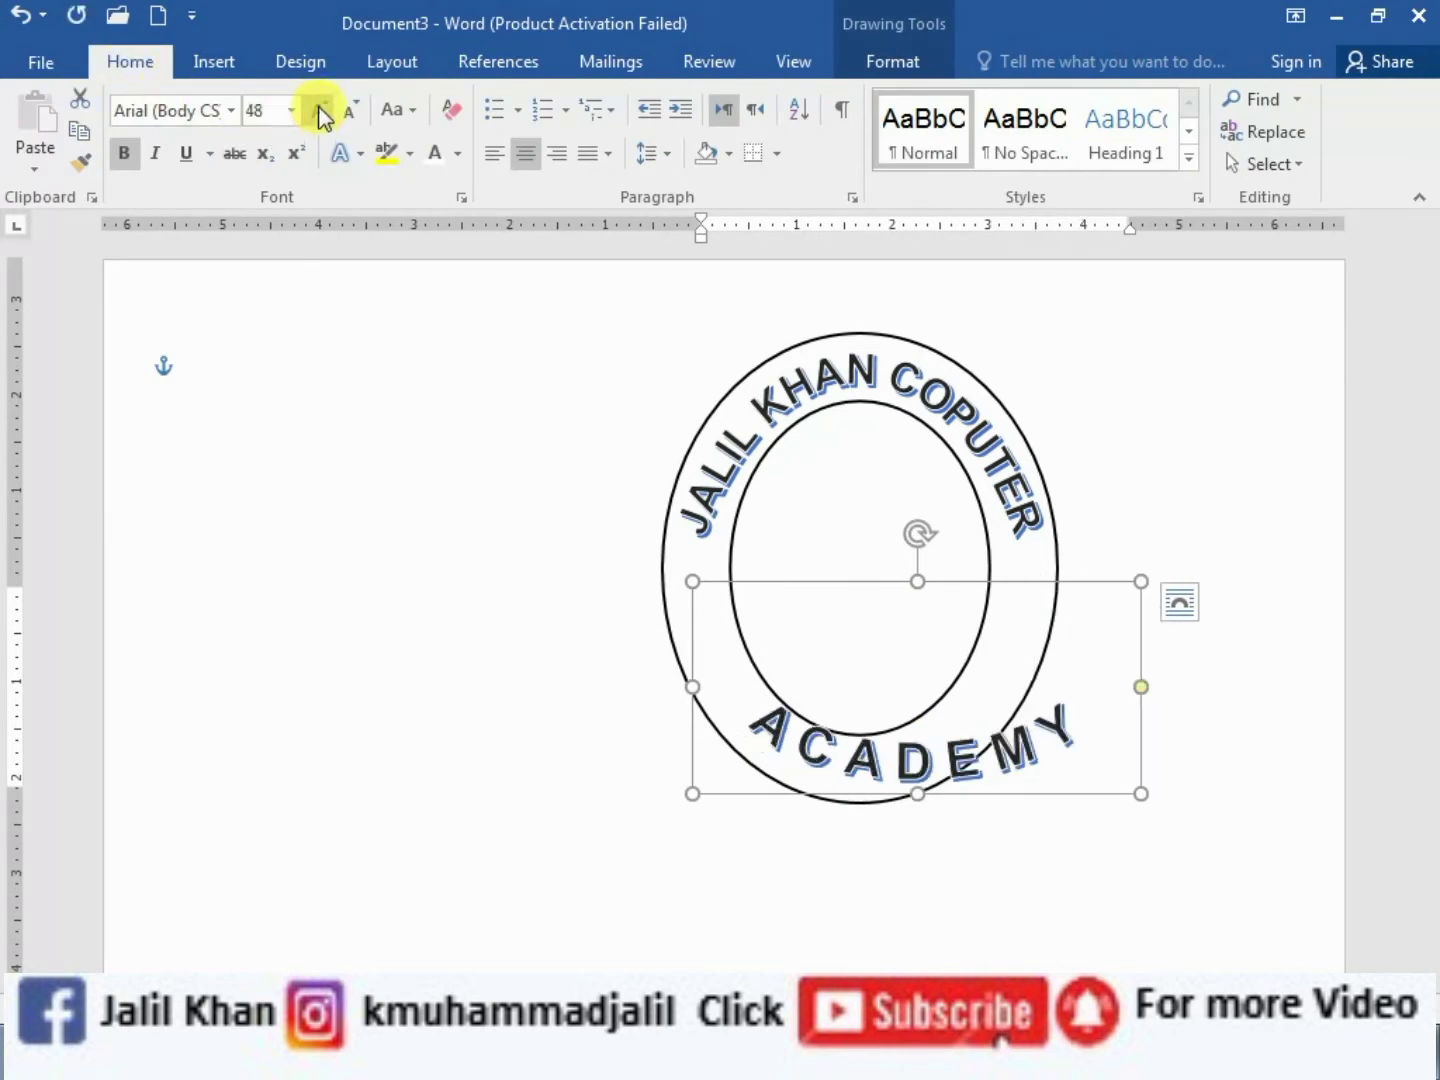
drag(958, 579, 911, 569)
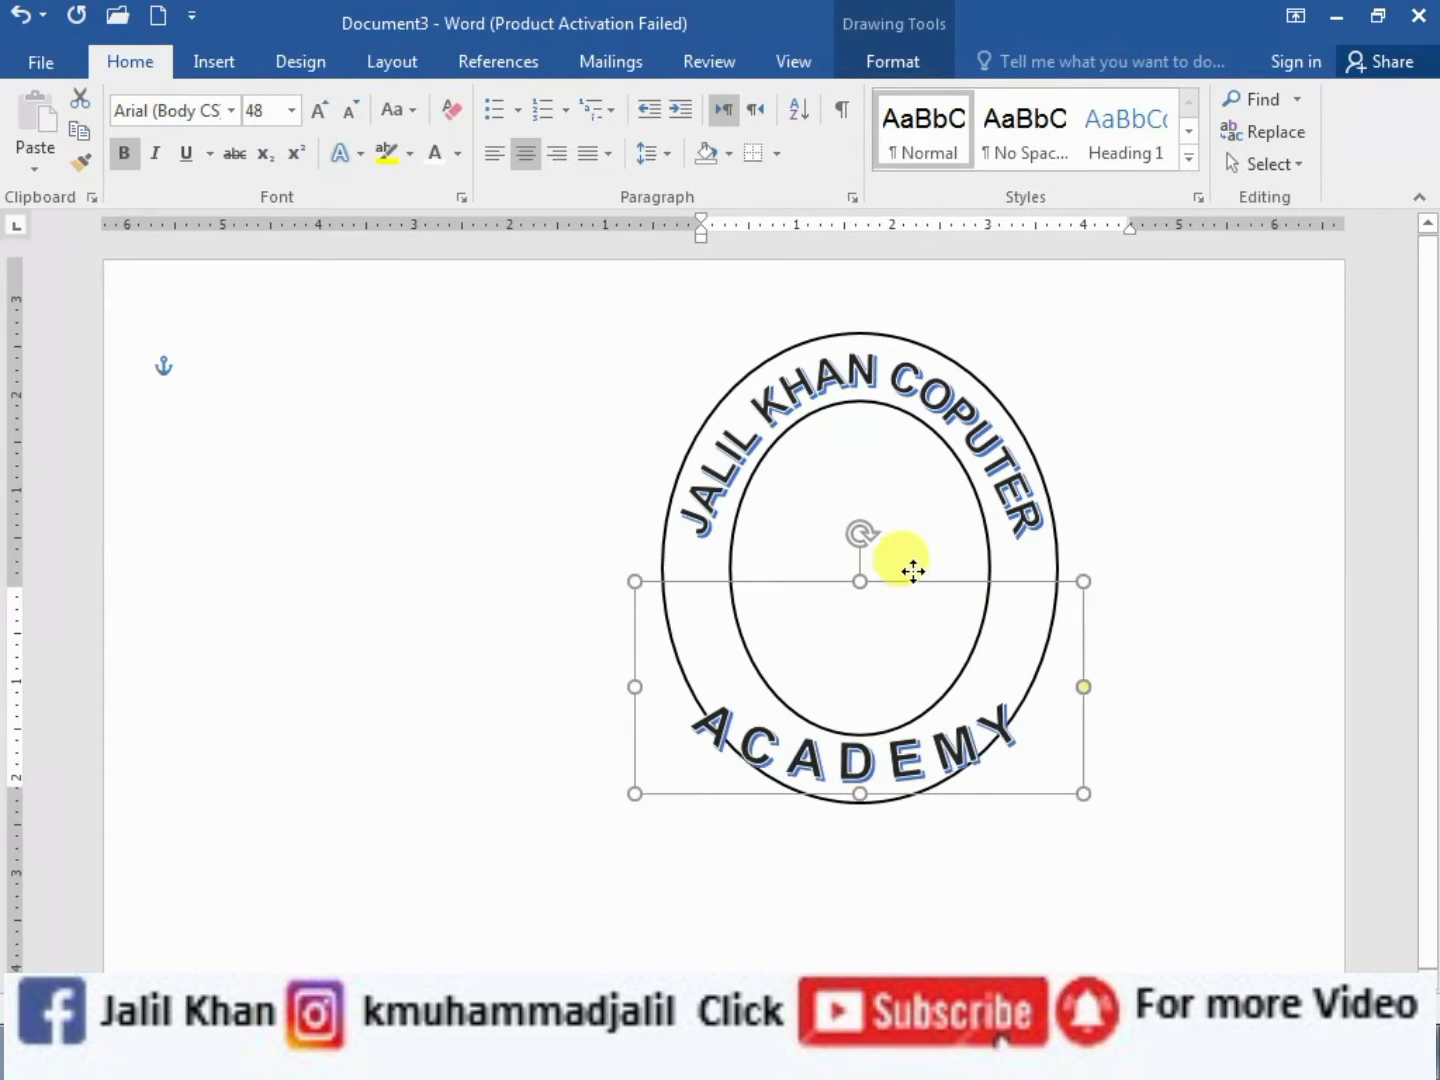
click(350, 113)
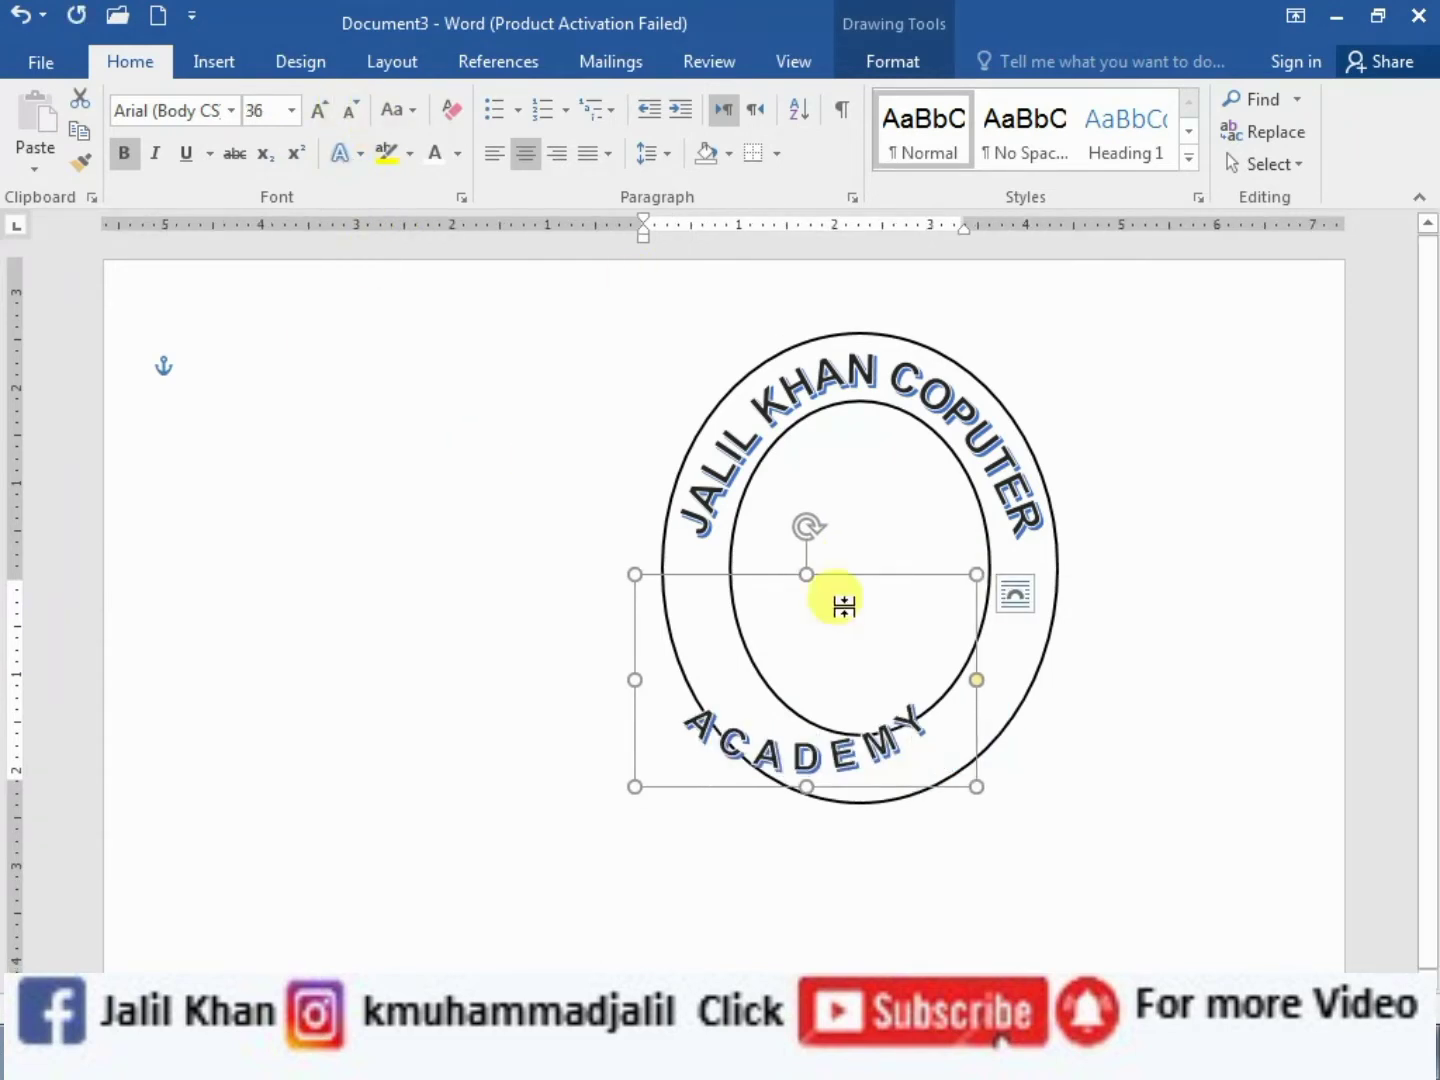
drag(872, 578, 912, 581)
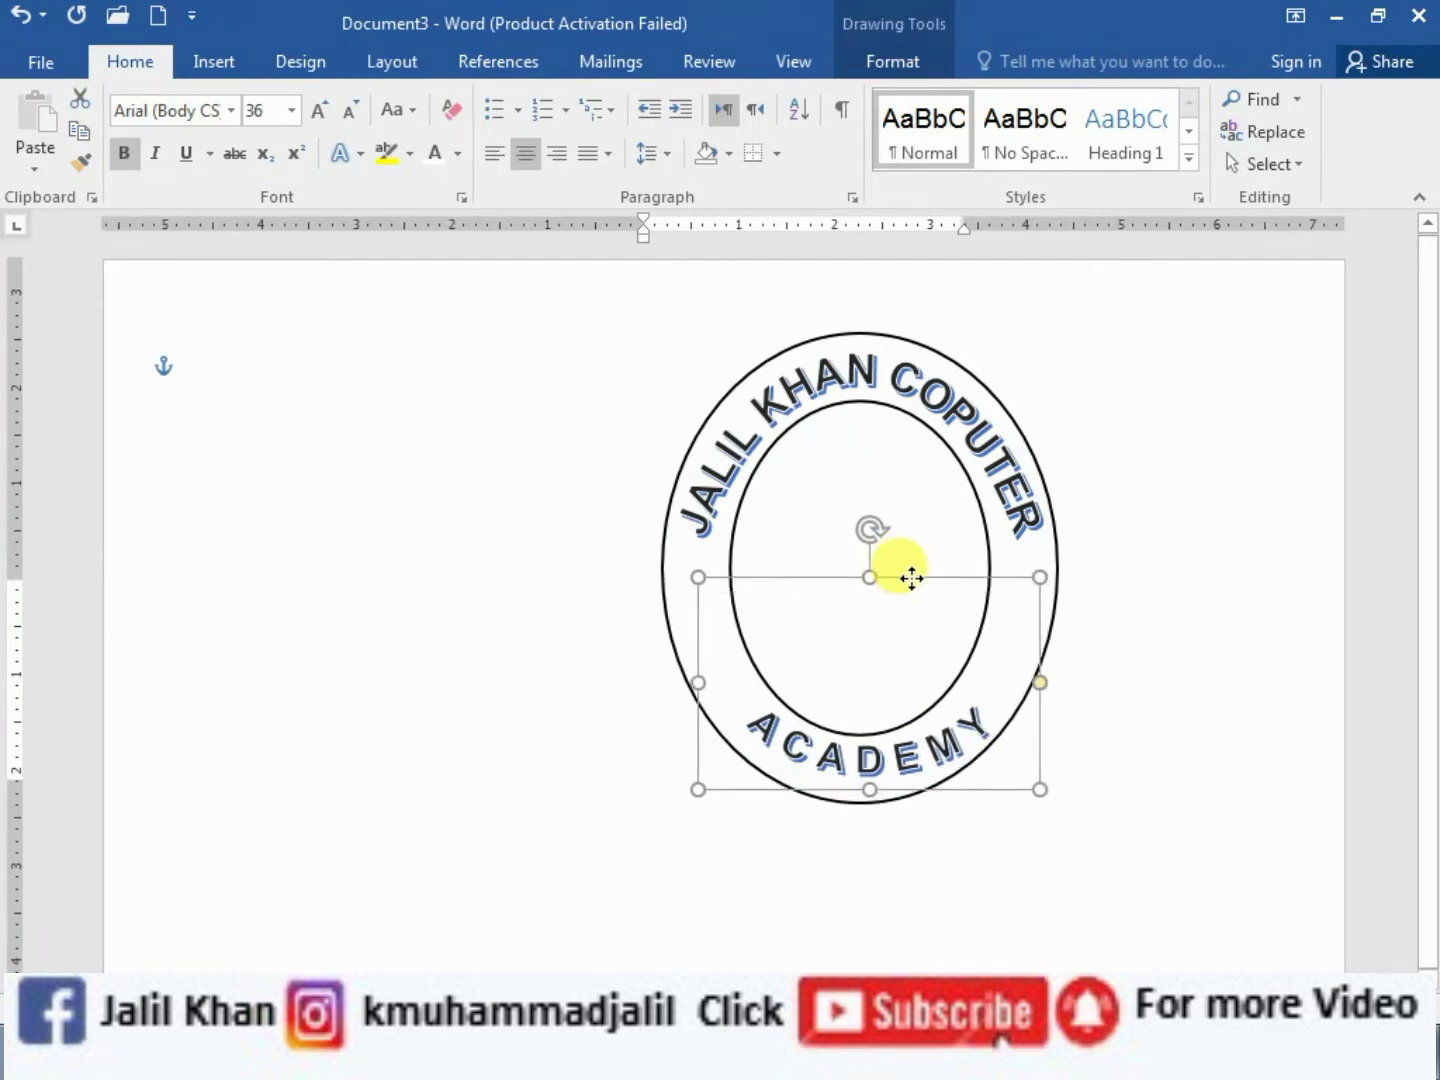
drag(870, 789, 869, 803)
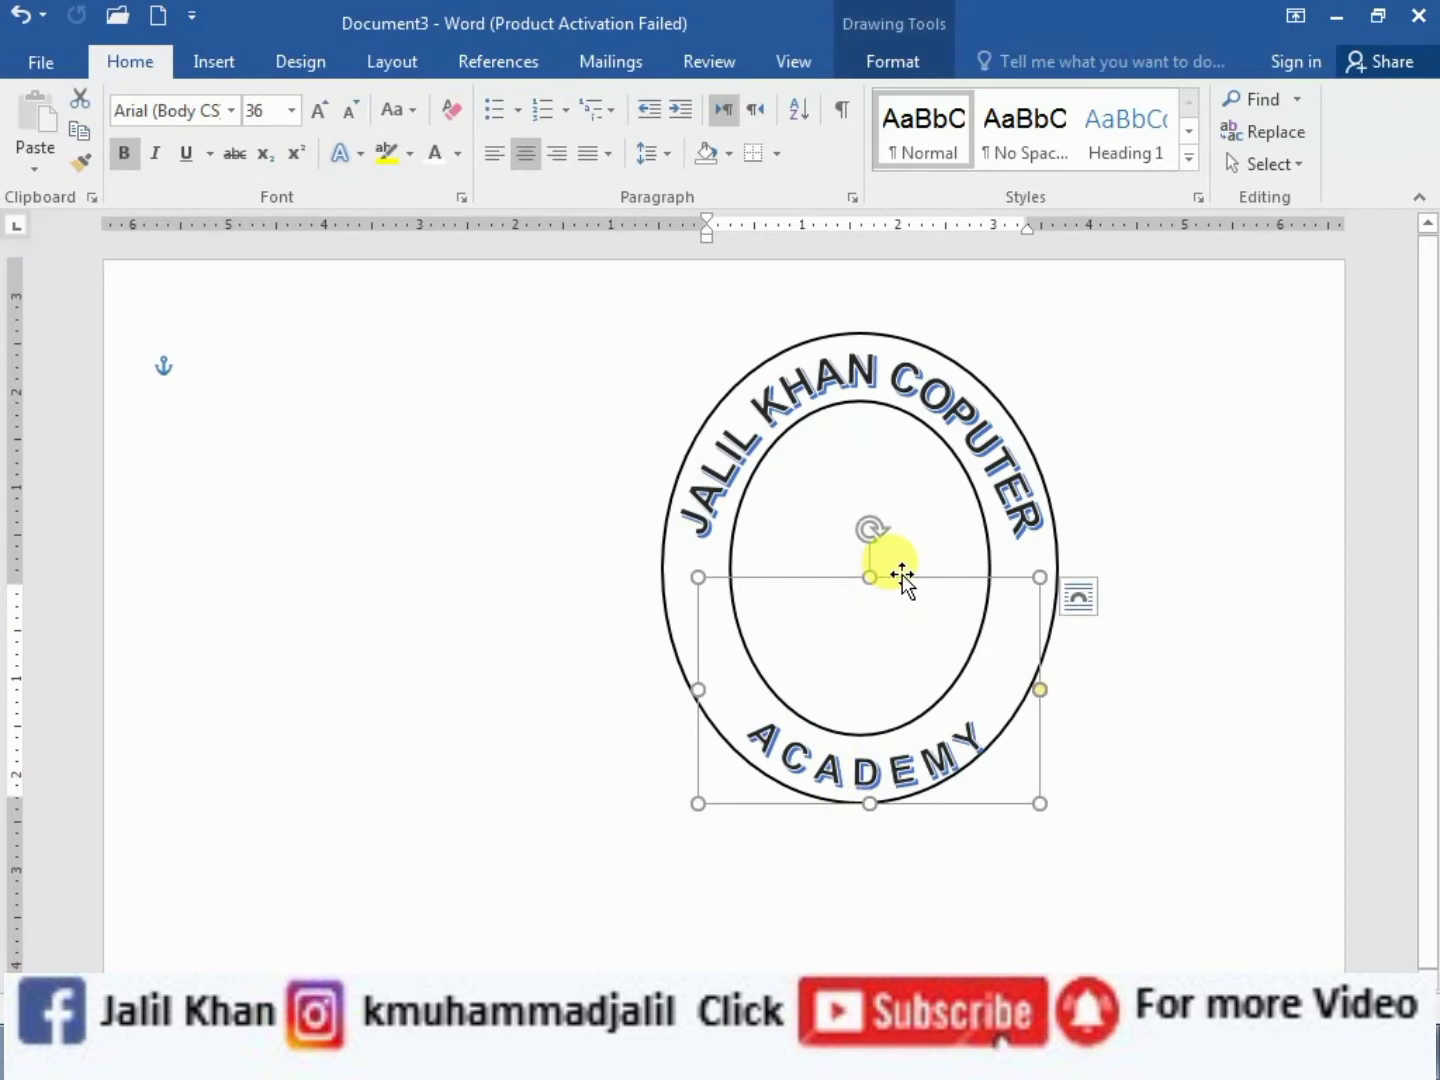
drag(903, 571, 903, 563)
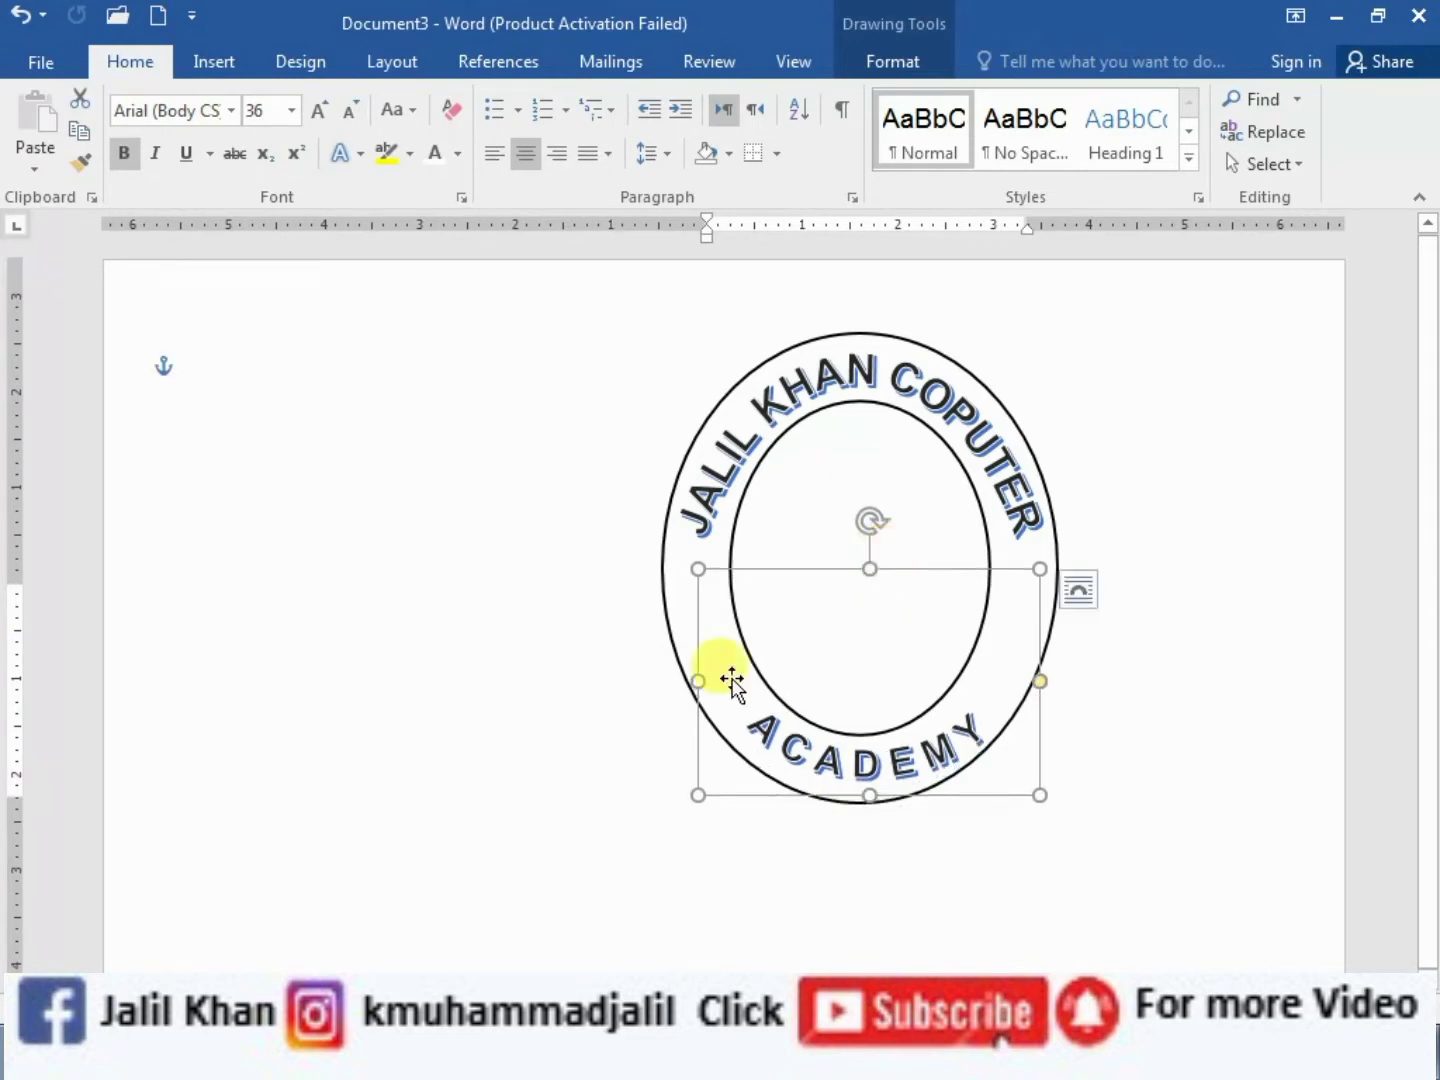
click(593, 631)
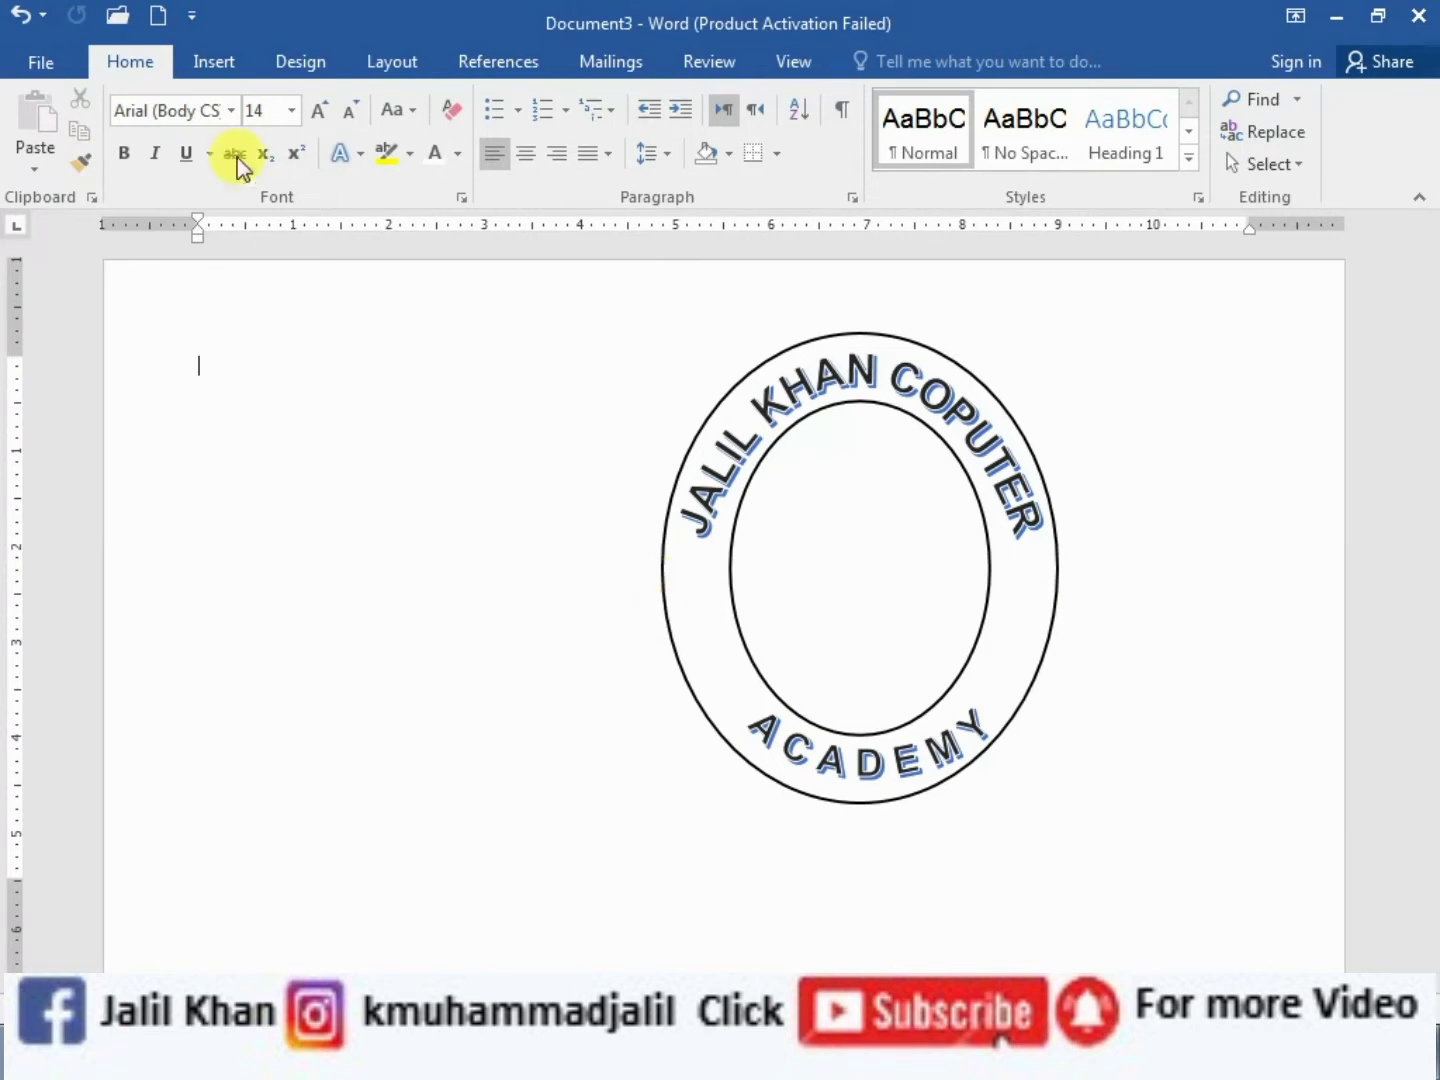
Draw a small five-point star on the ring's left band between the two arched texts
click(213, 63)
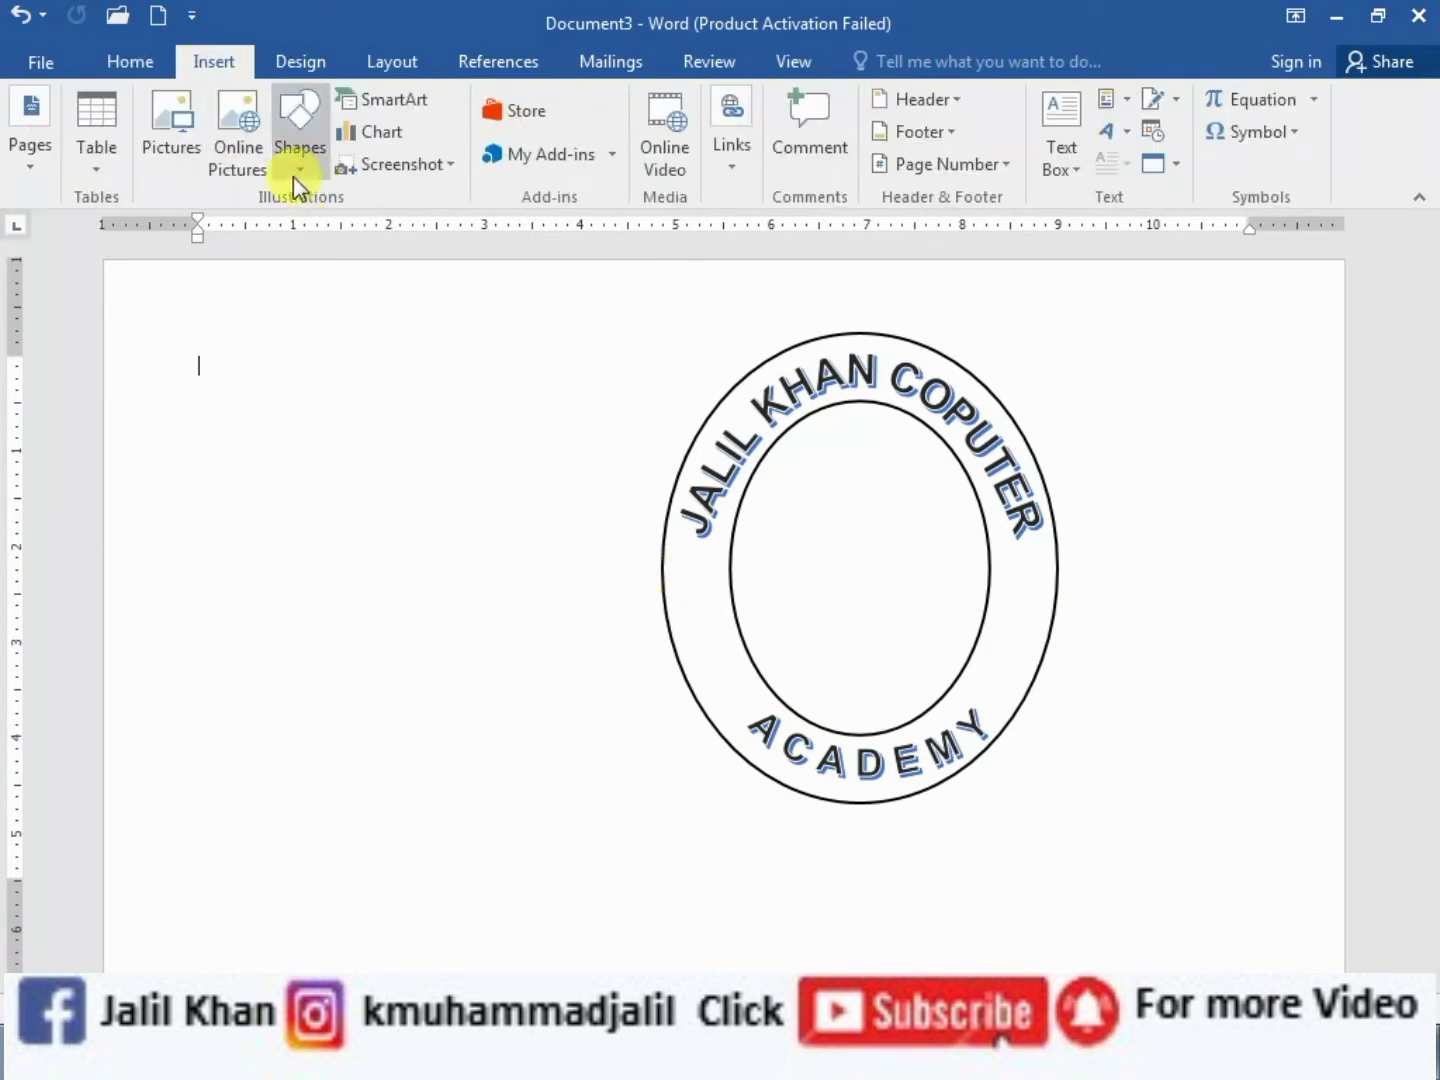
click(307, 167)
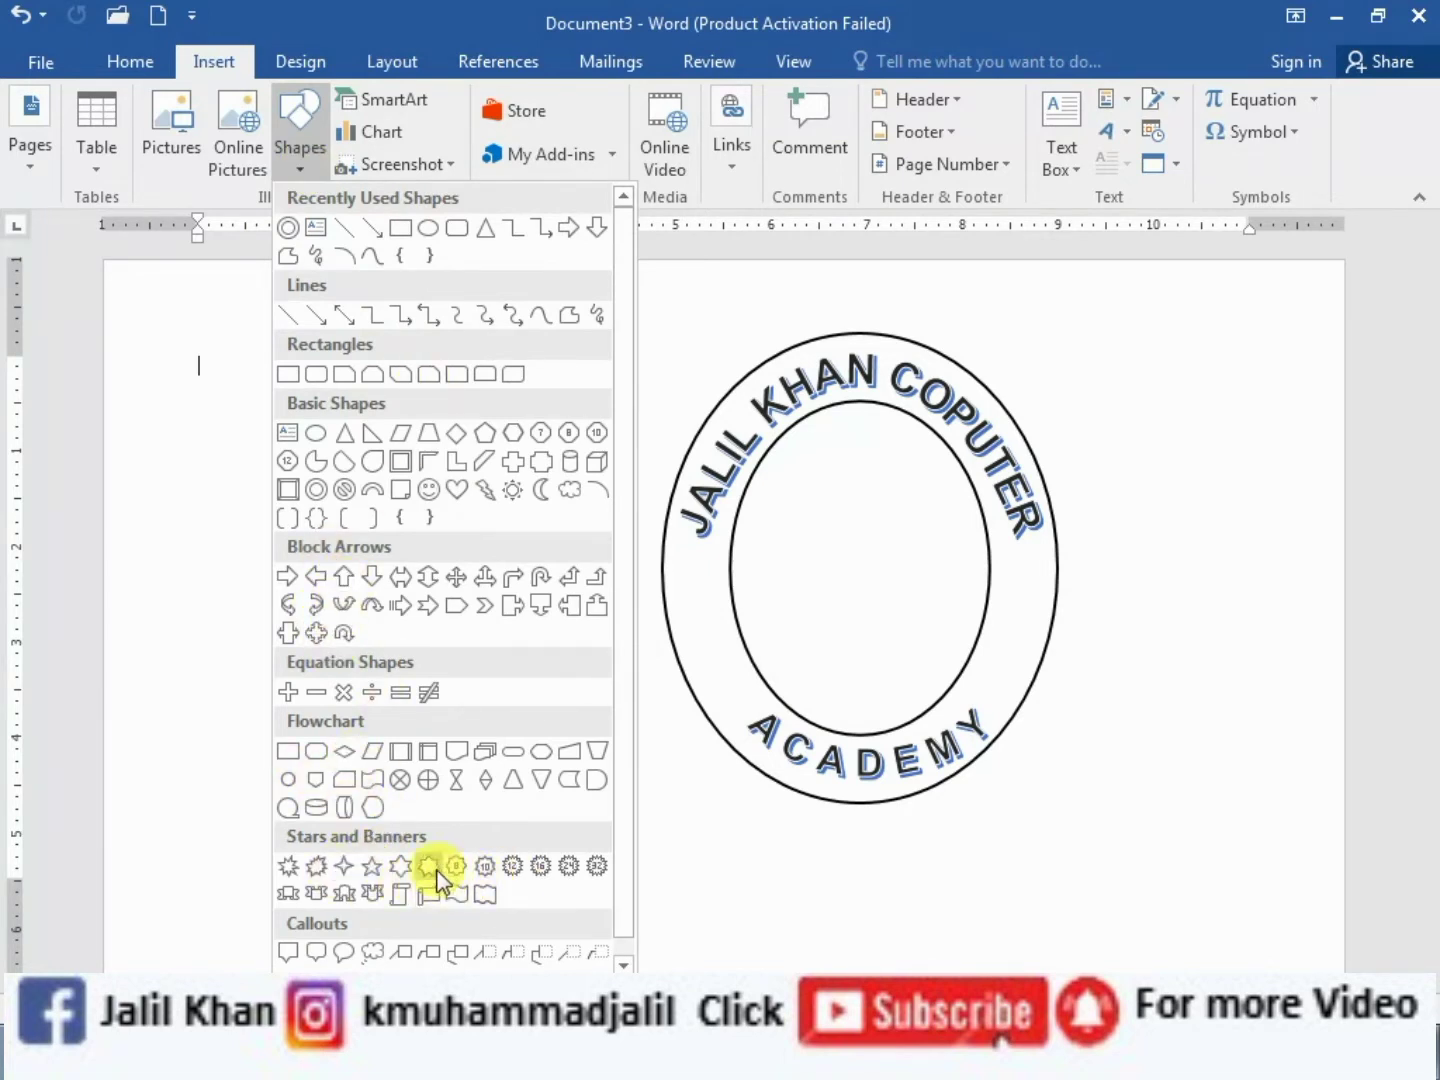
click(376, 866)
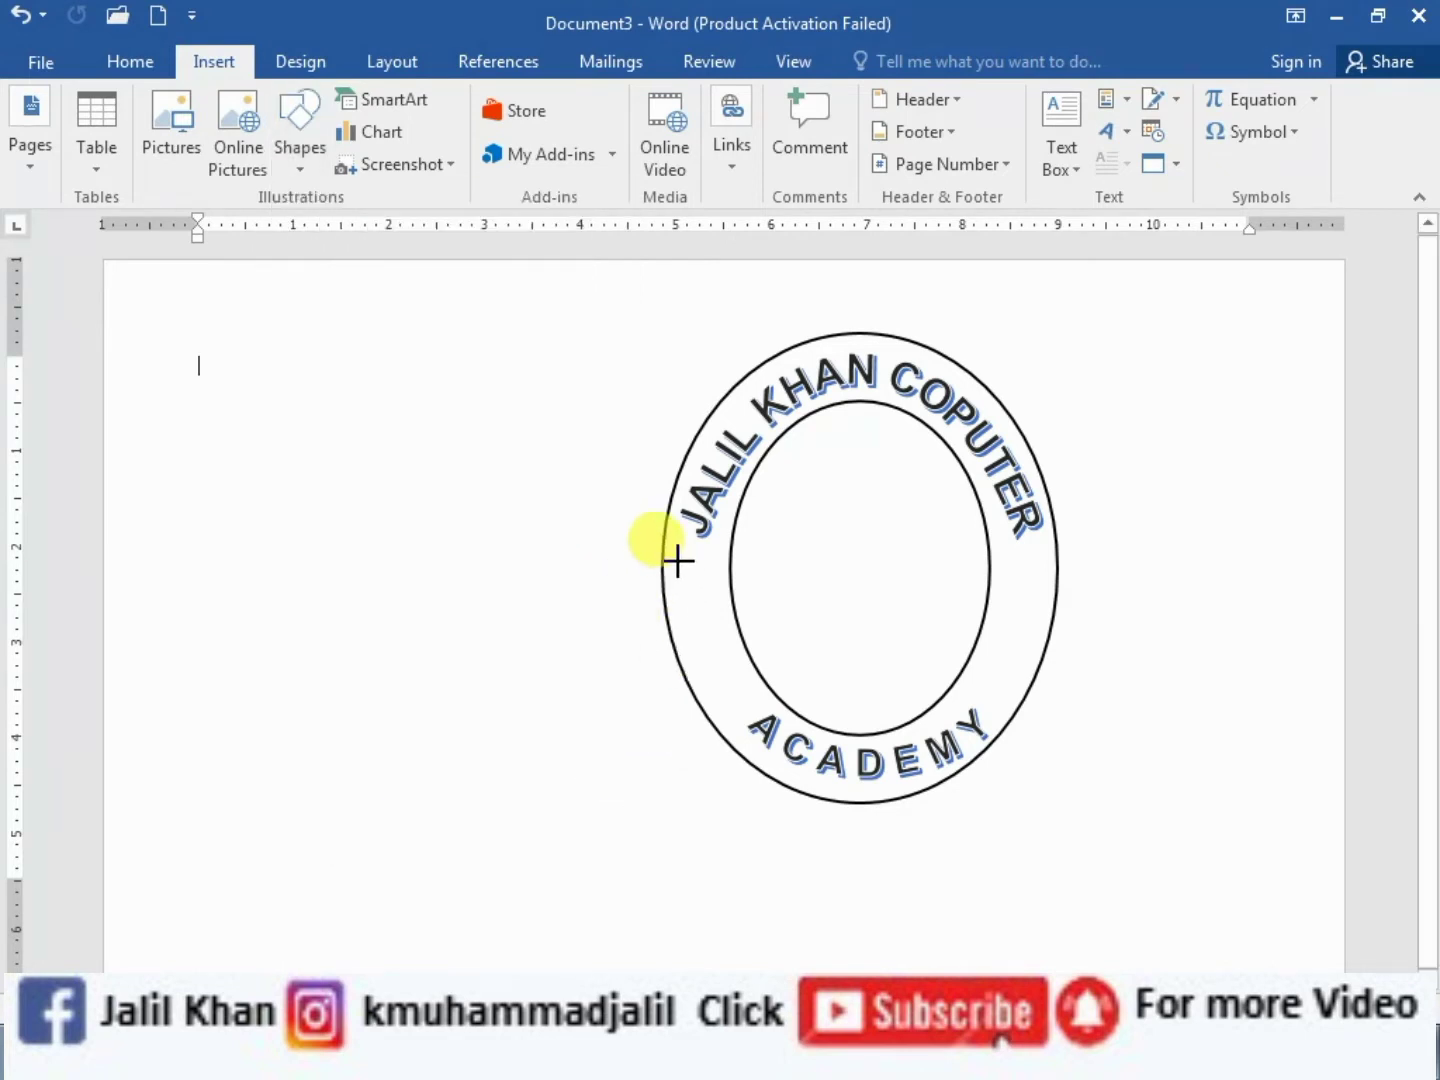
drag(673, 550, 719, 622)
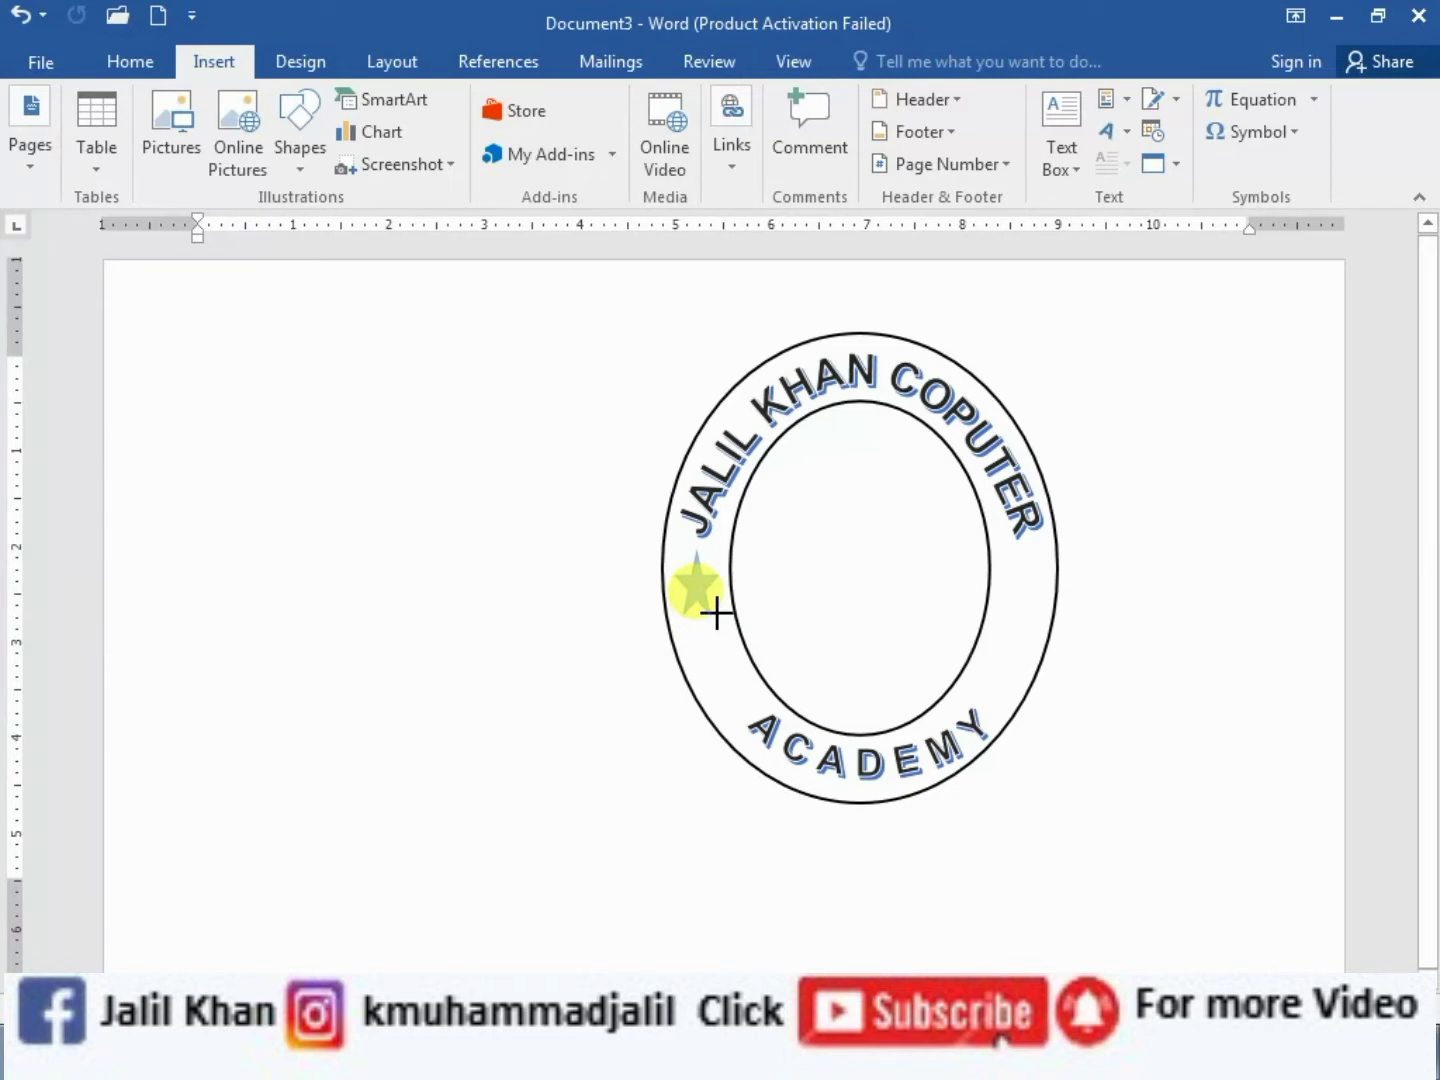
drag(716, 612, 719, 615)
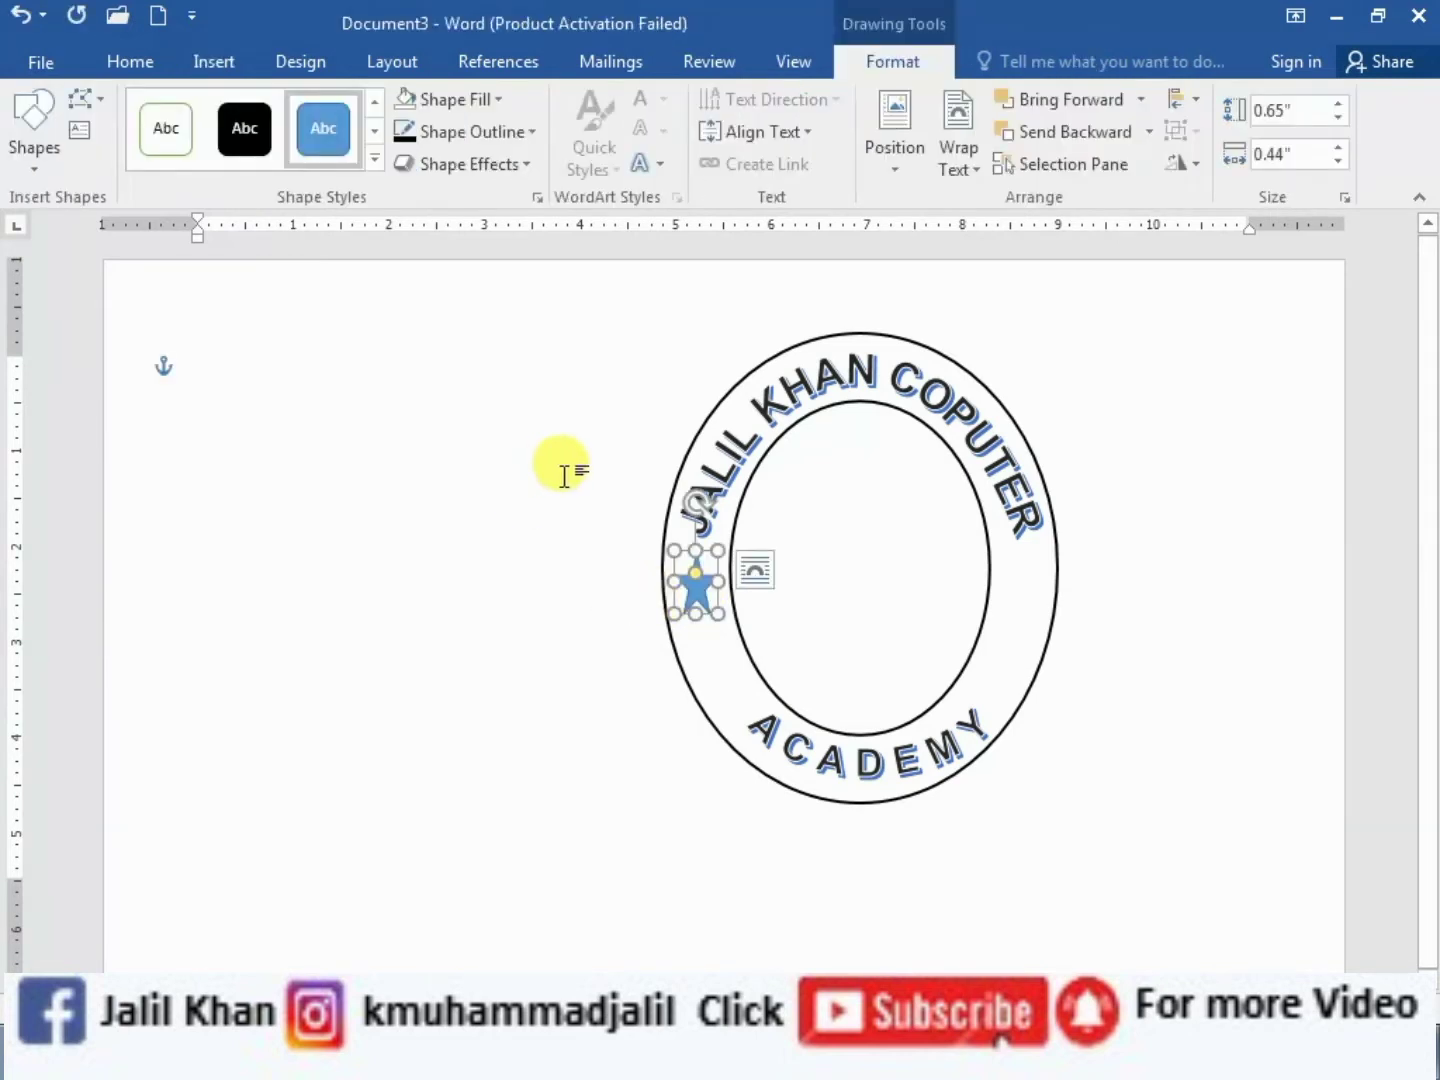
Make the star hollow with a dark blue 2¼ pt outline
click(488, 100)
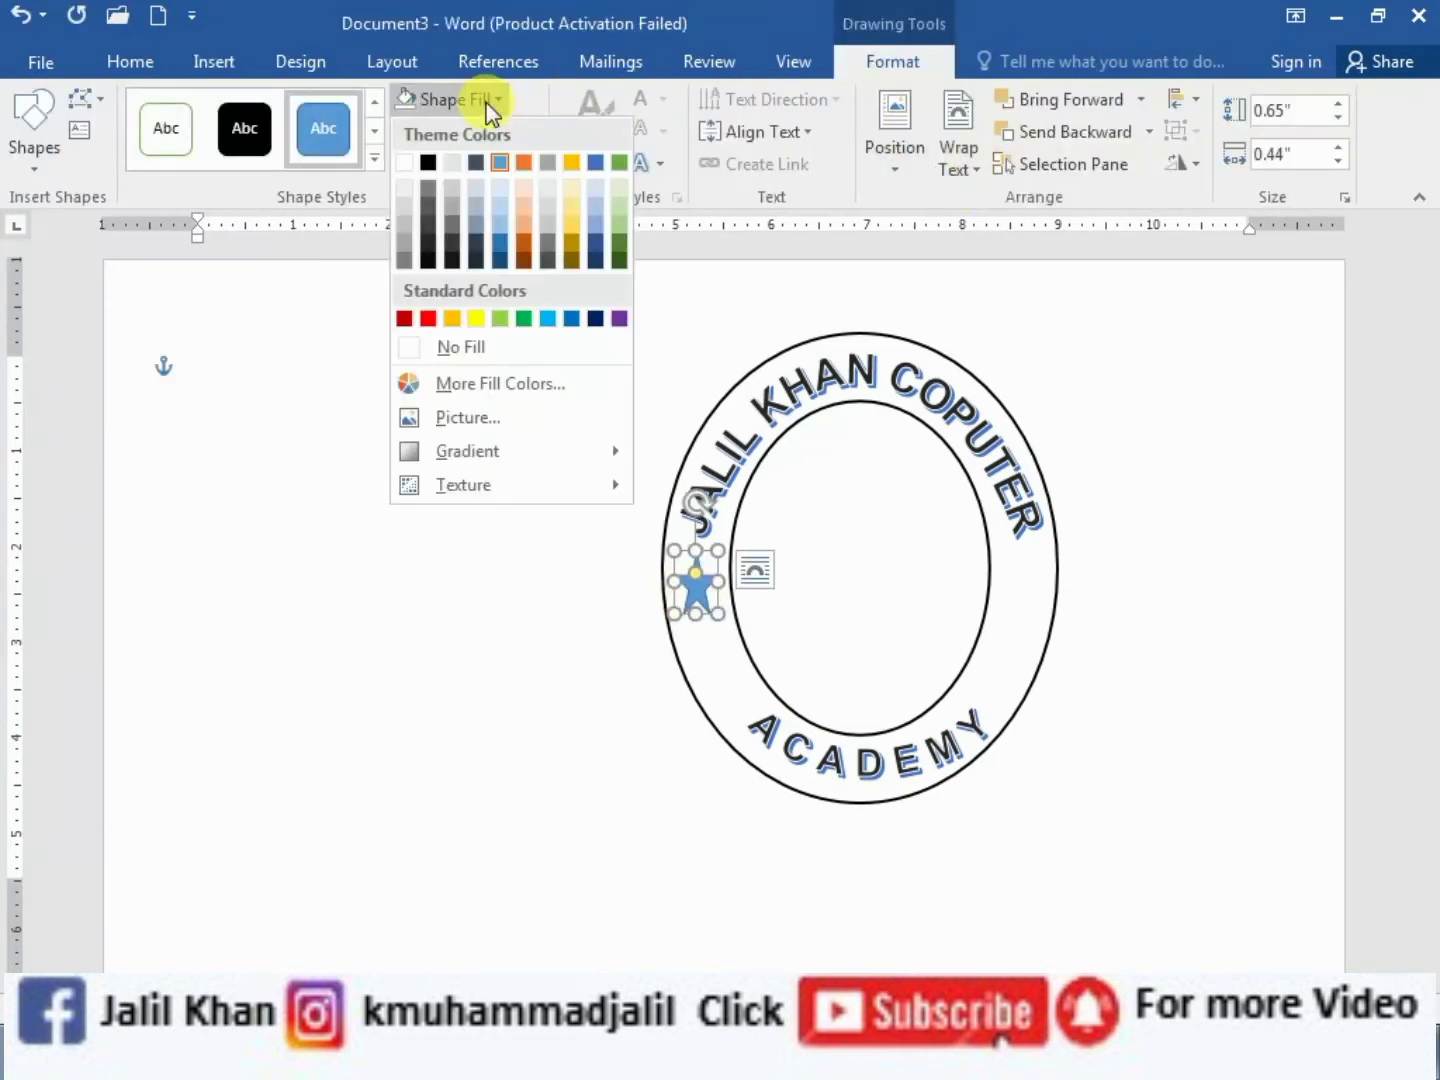
click(508, 358)
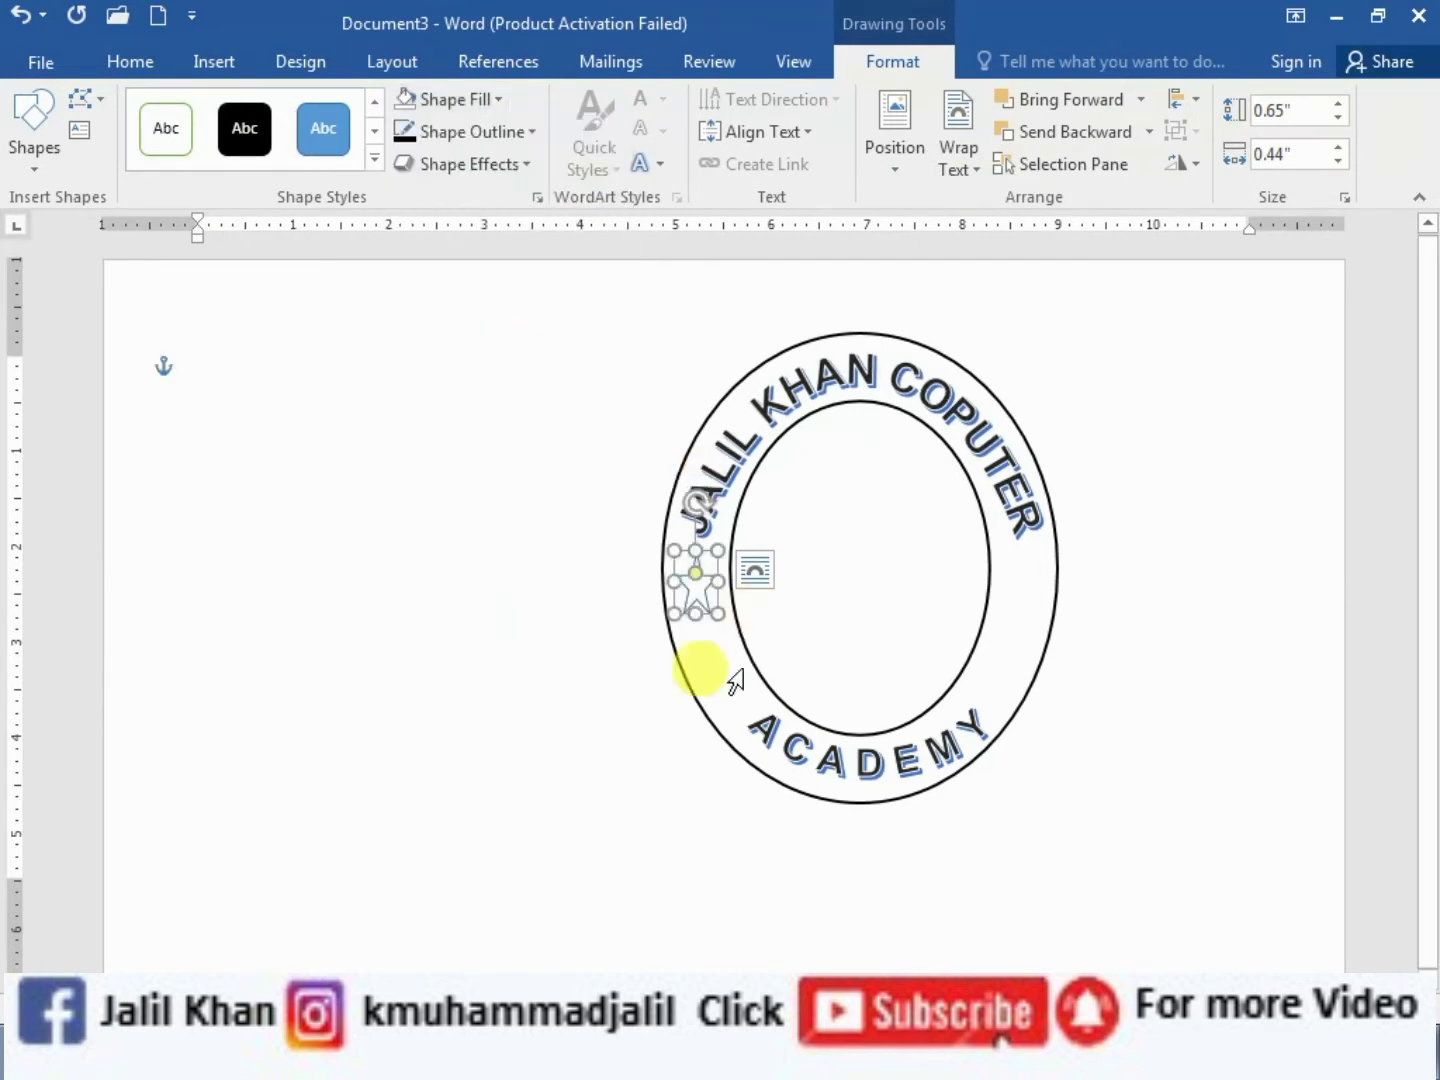
click(539, 135)
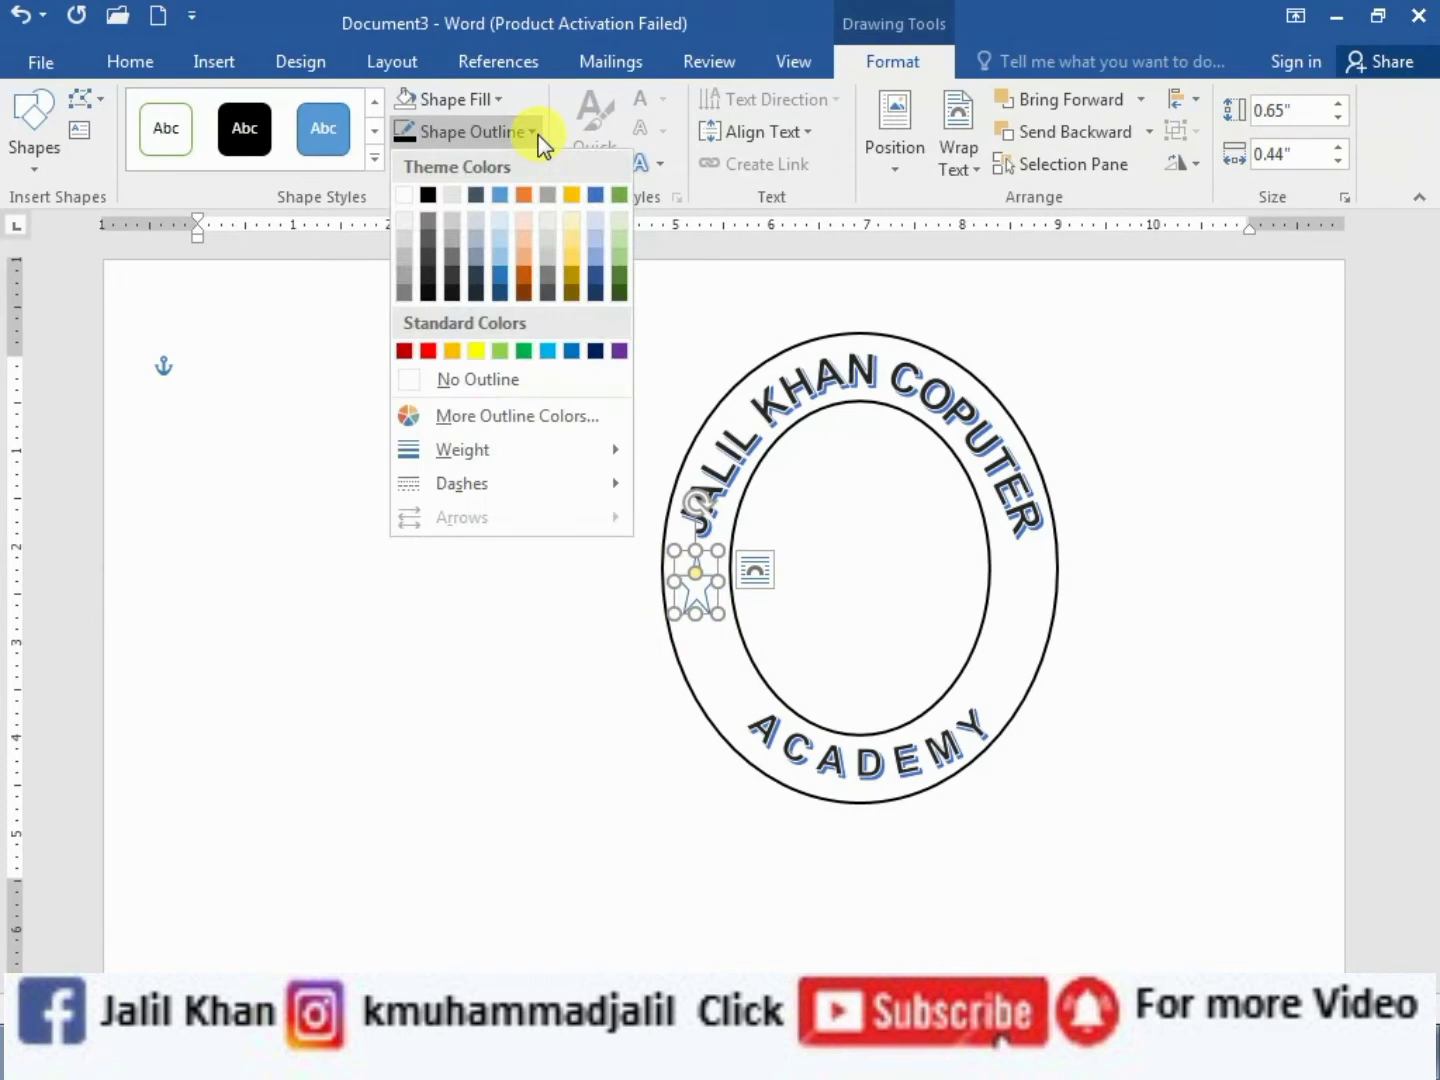
click(597, 351)
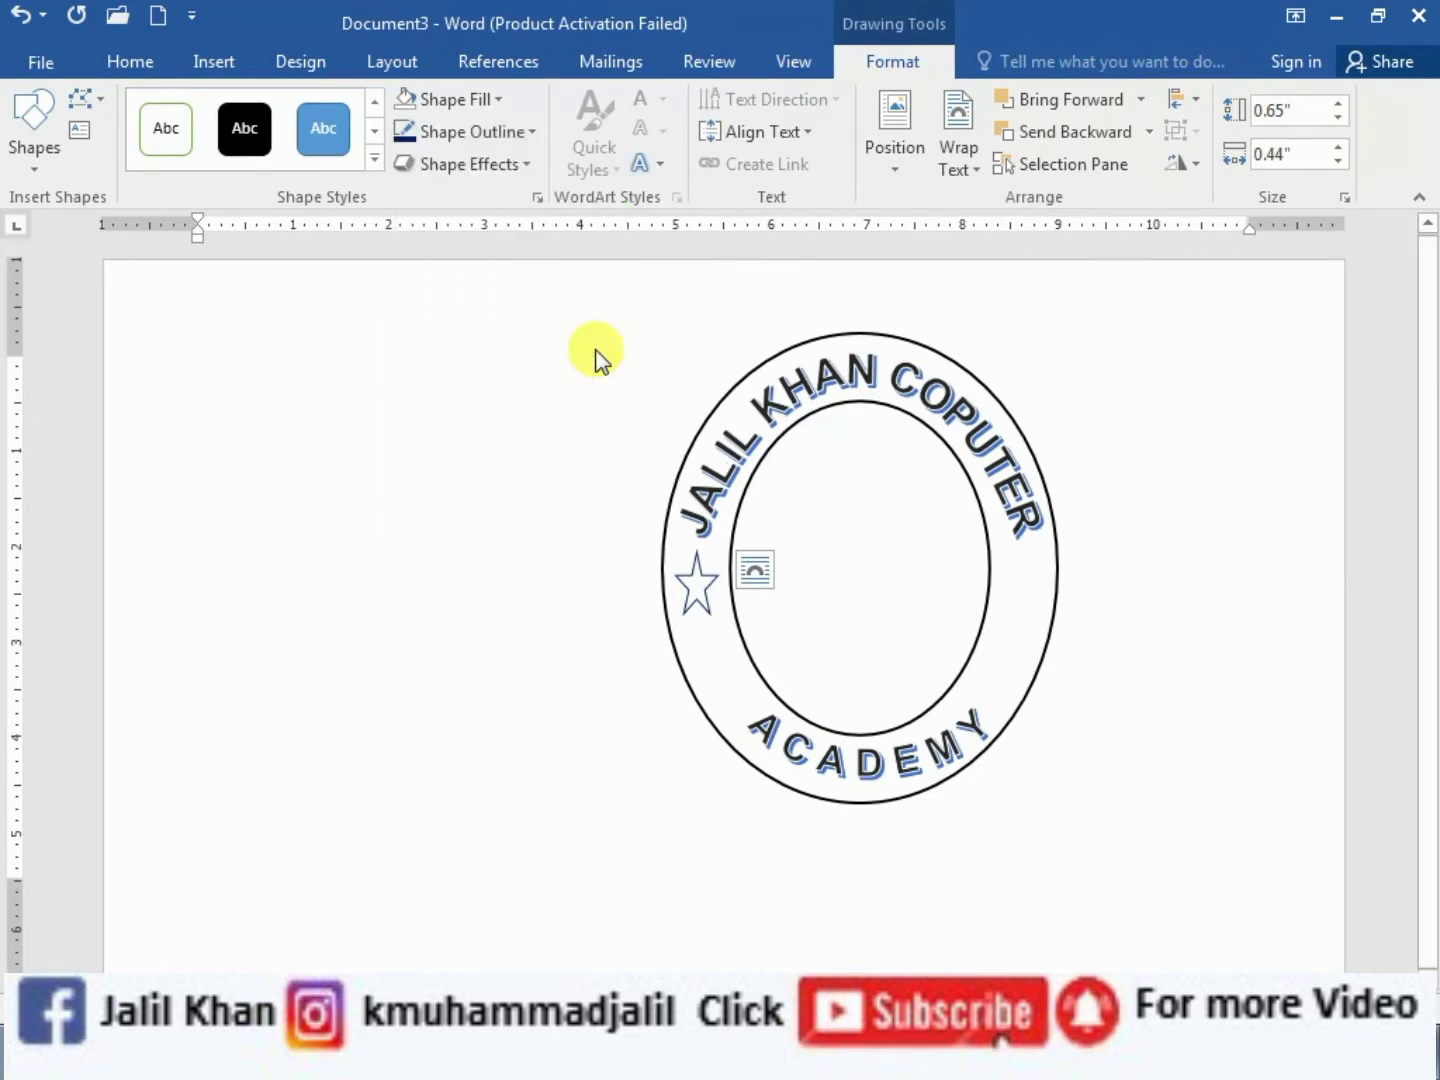
click(486, 133)
mouse_move(462, 449)
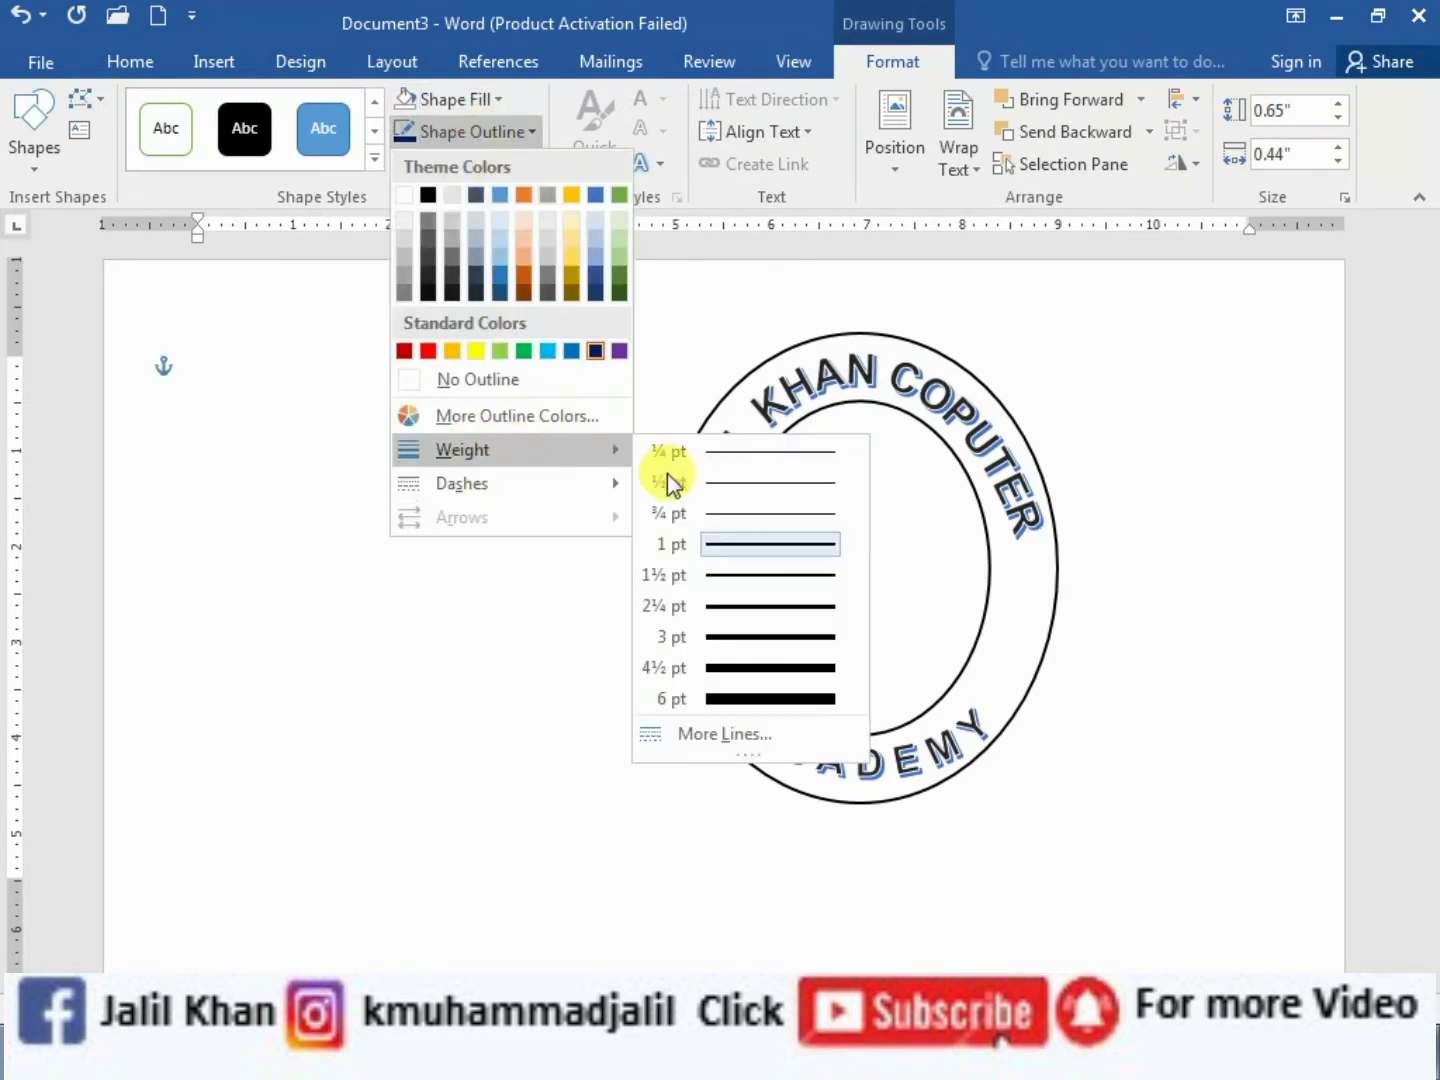
click(727, 608)
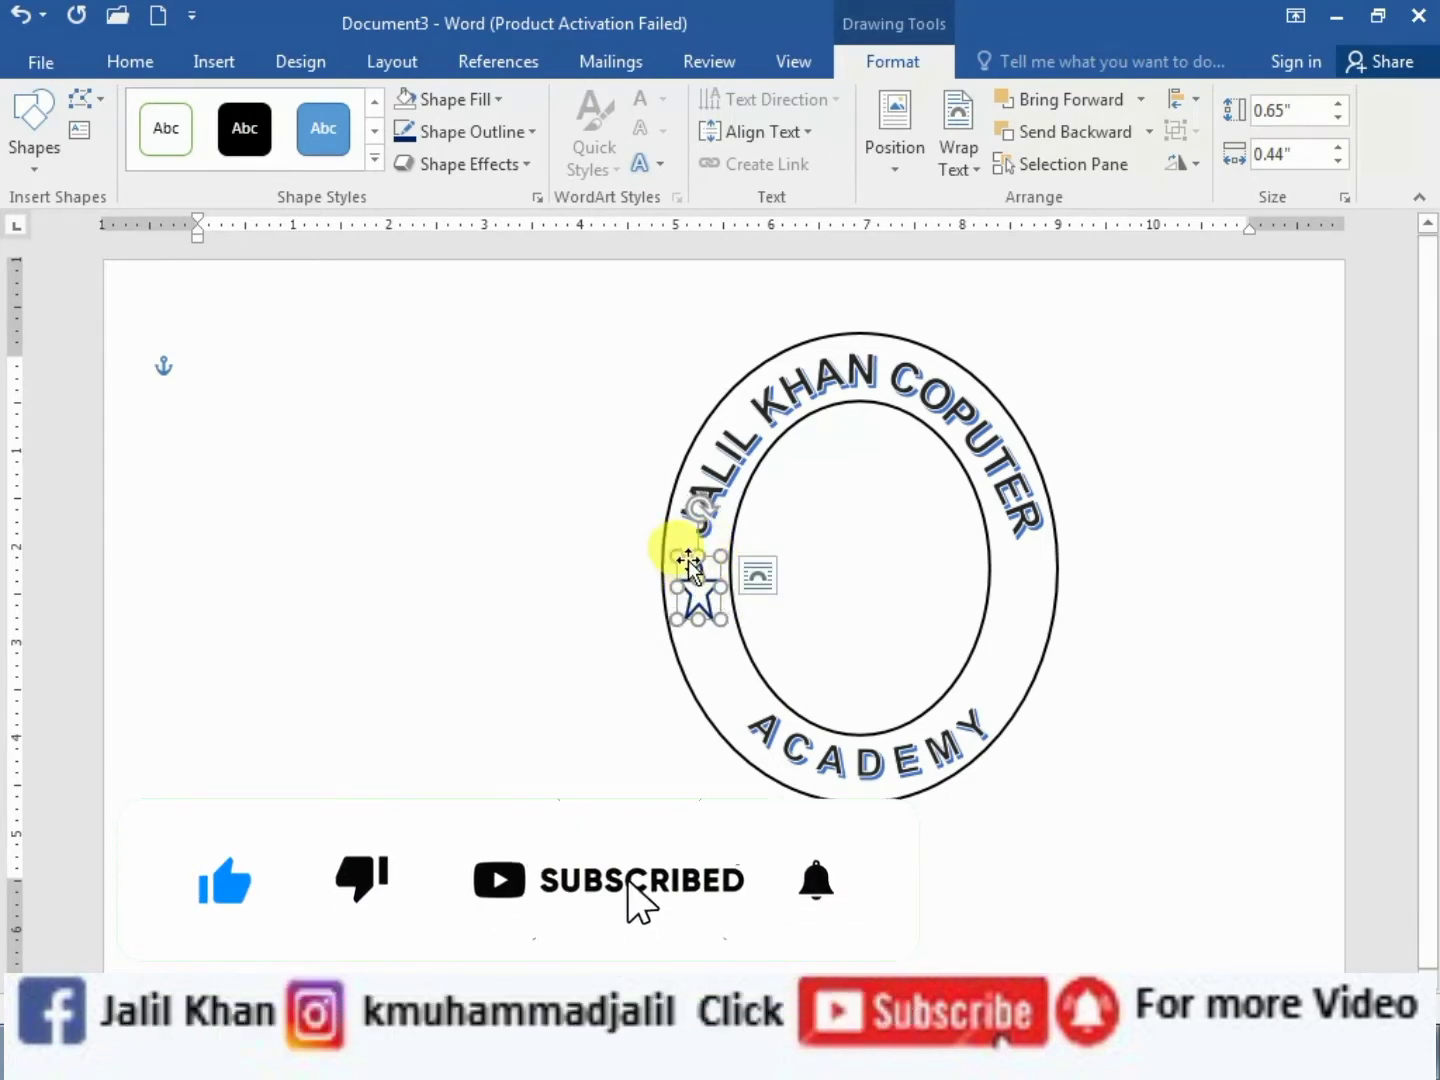
Copy the star, paste it keeping source formatting, and place it on the ring's right side
right_click(689, 568)
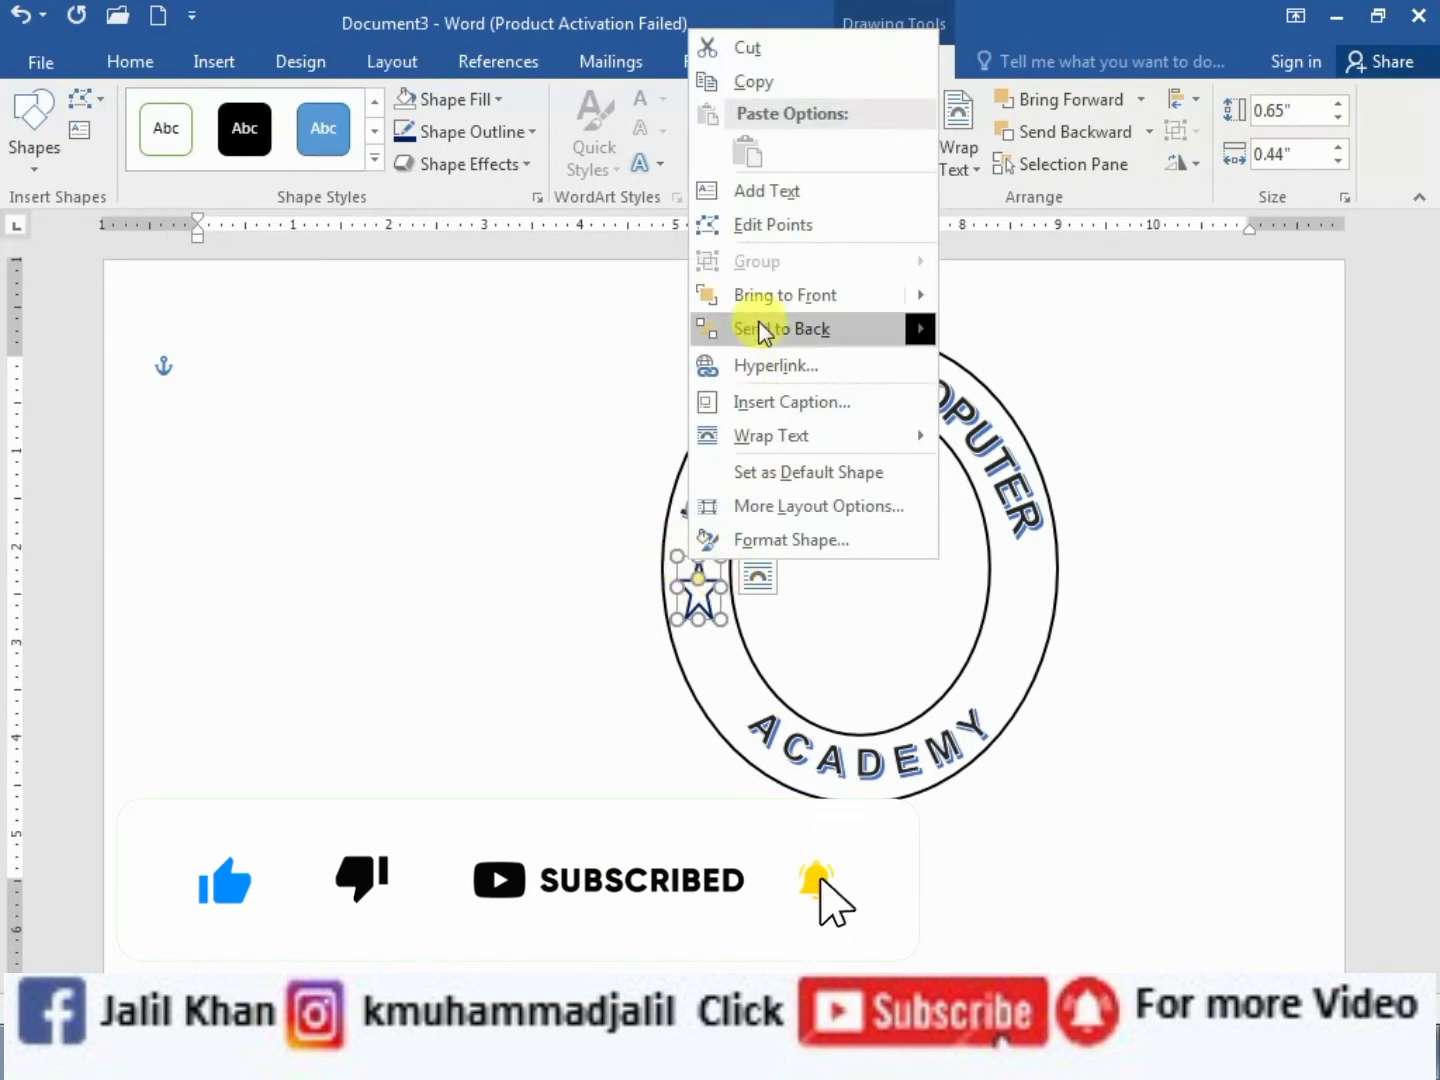
click(754, 85)
click(915, 619)
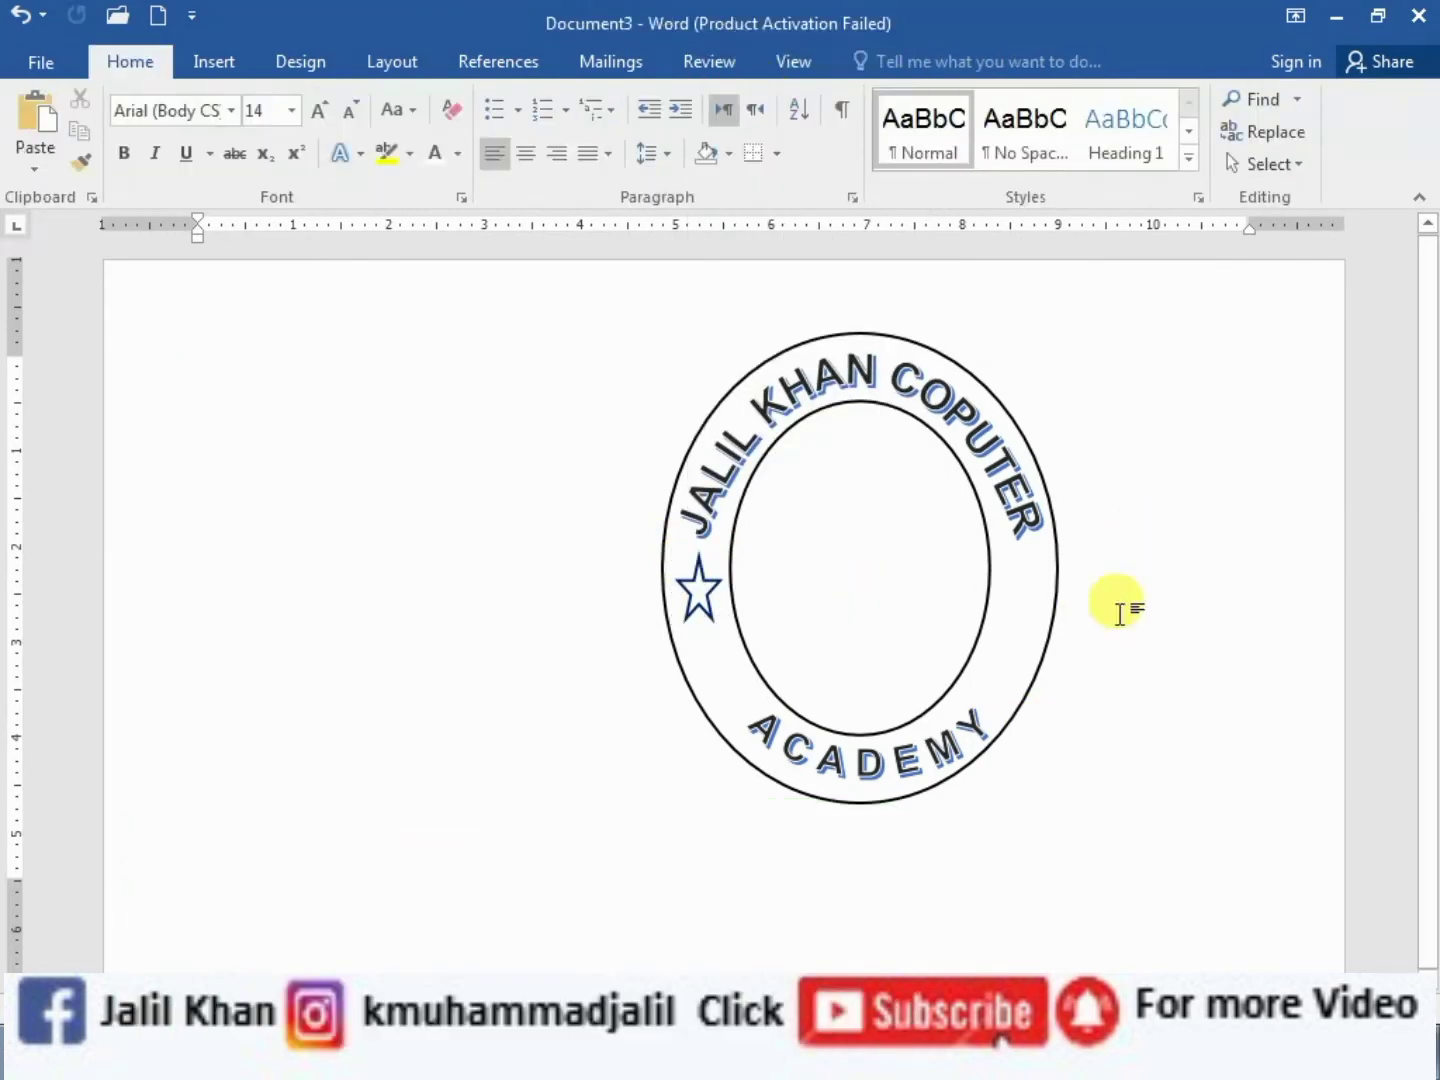
right_click(931, 571)
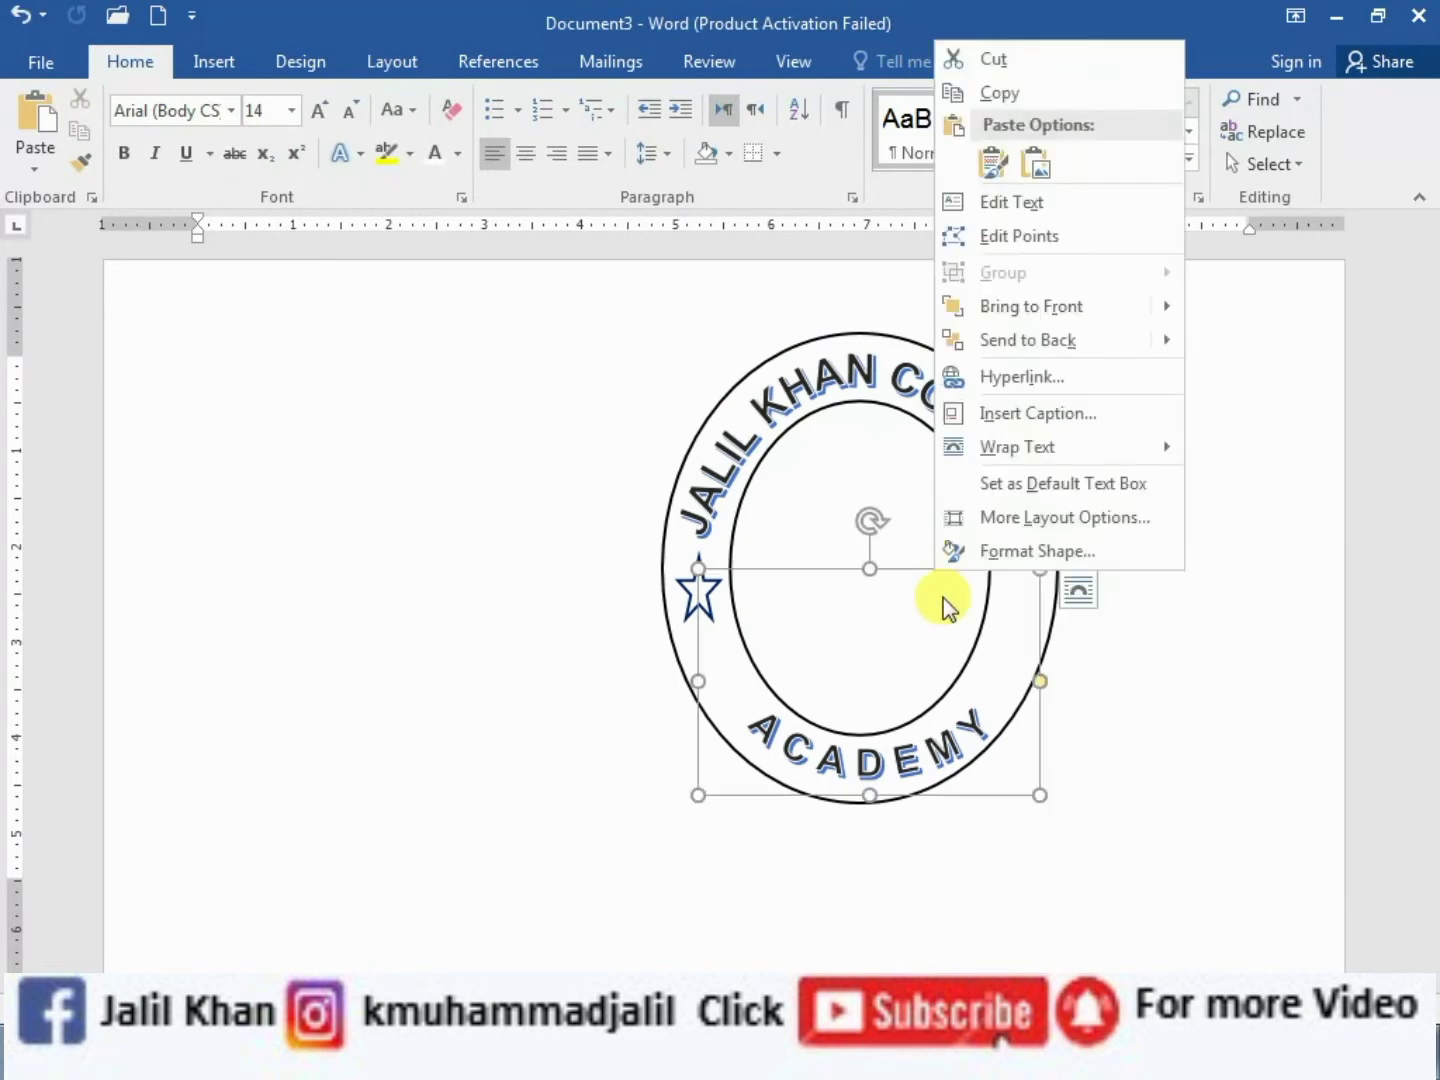
click(985, 157)
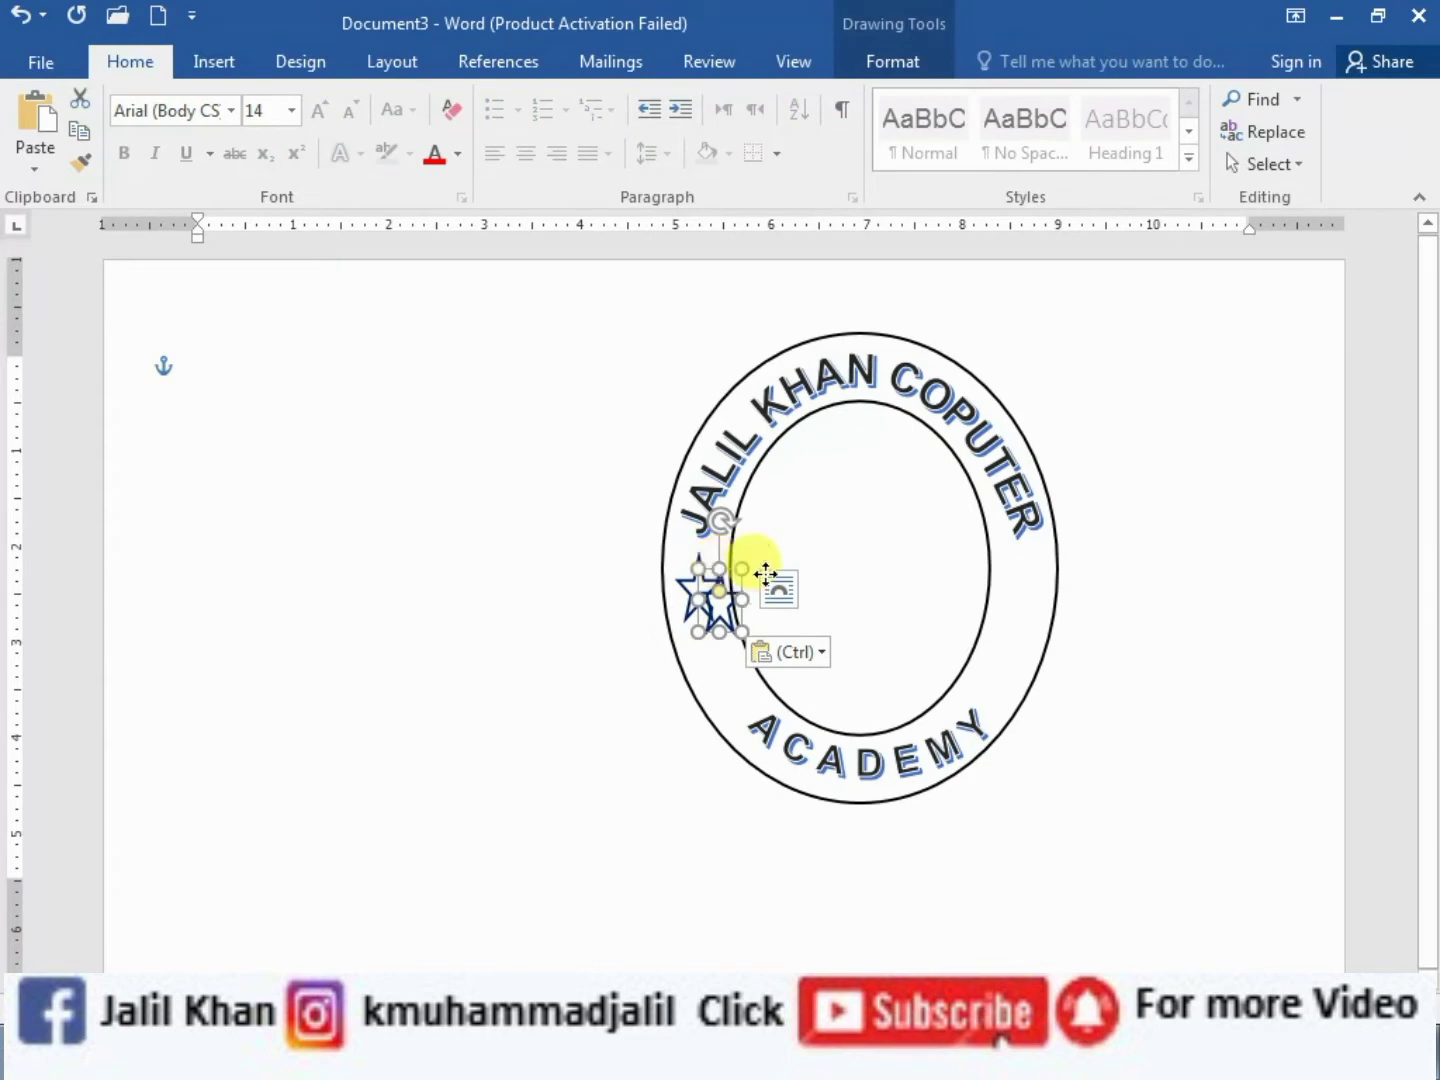
drag(730, 574, 1026, 577)
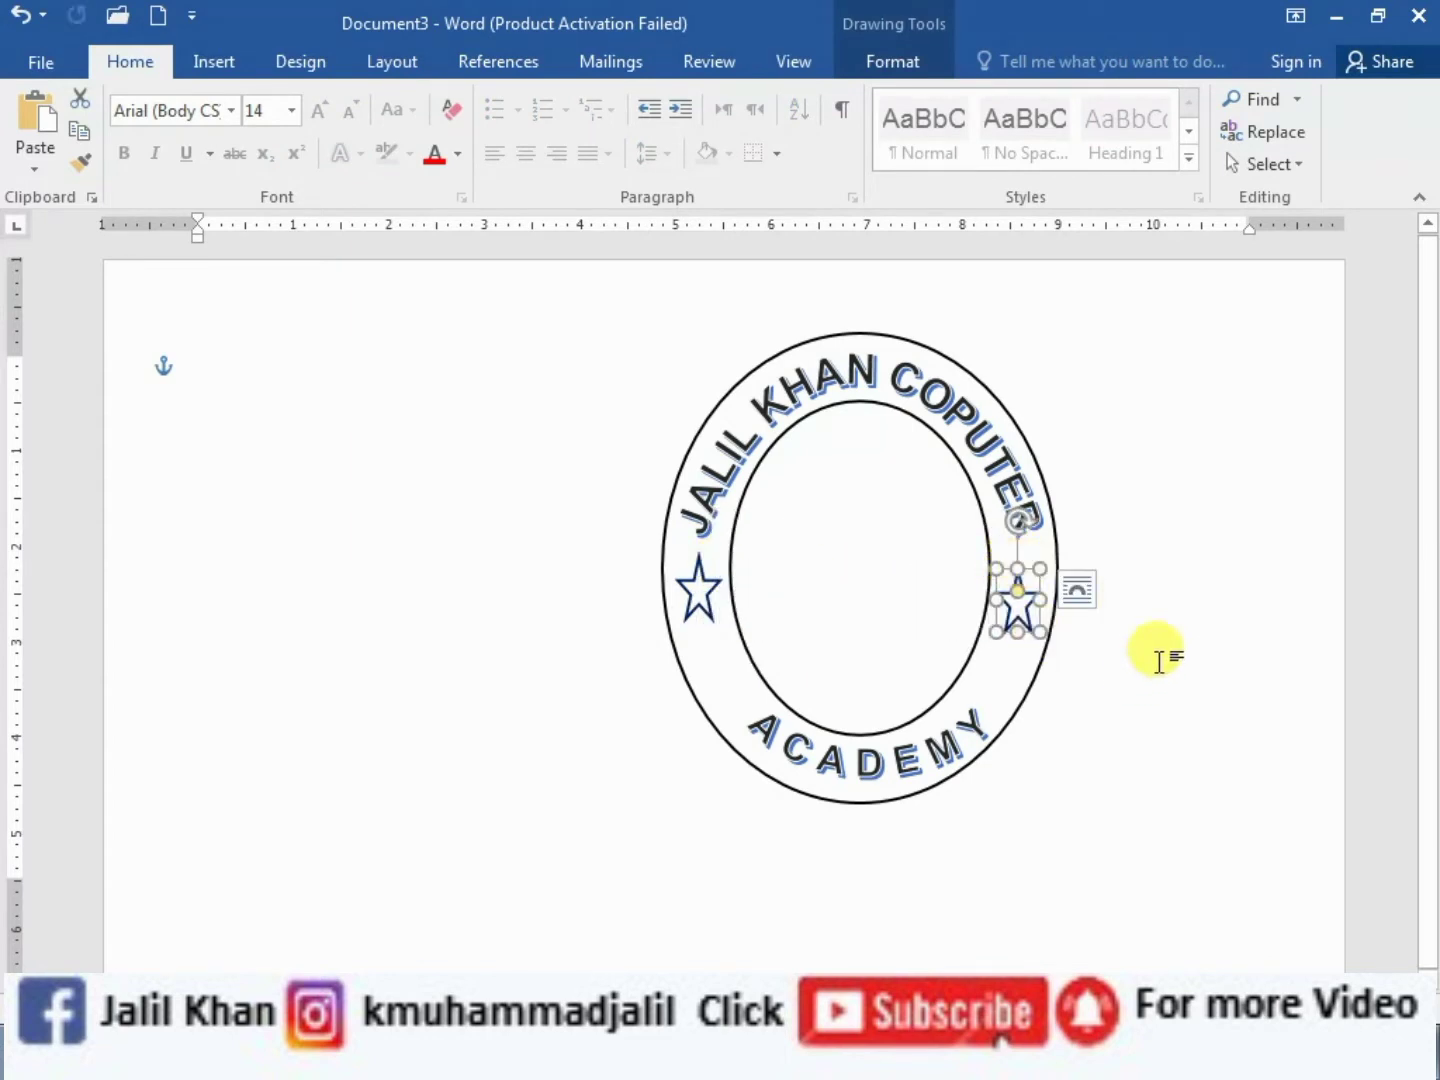
click(1156, 659)
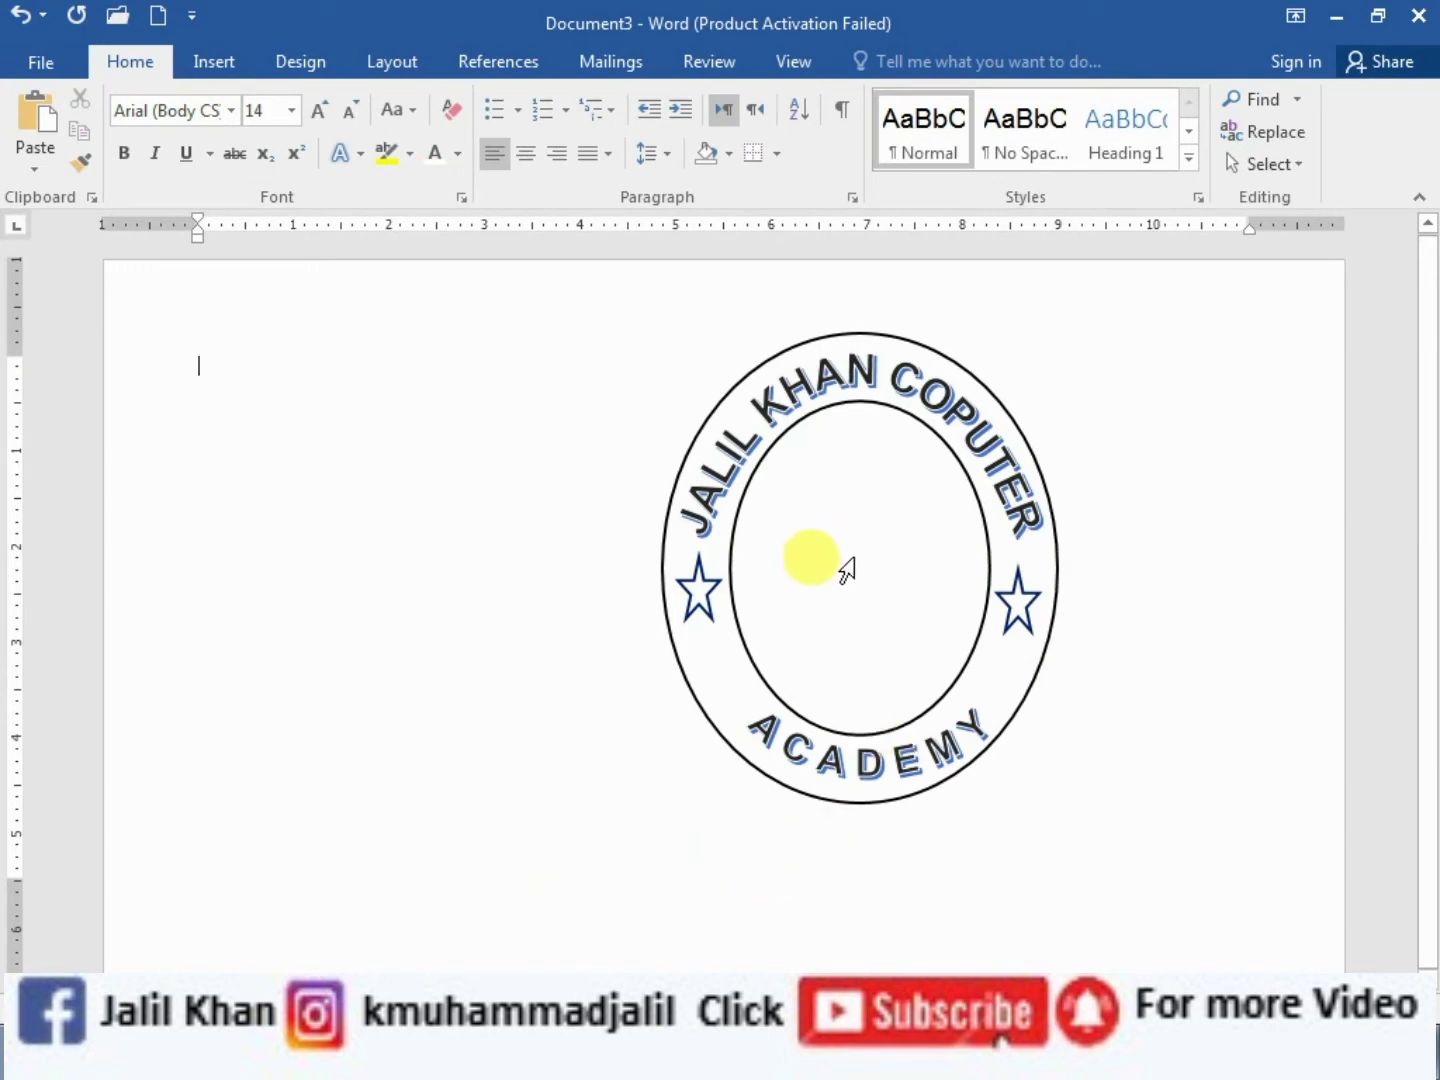
Insert images (14), the boy-at-laptop cartoon from D:\Computer icon, beside the oval stamp
click(222, 68)
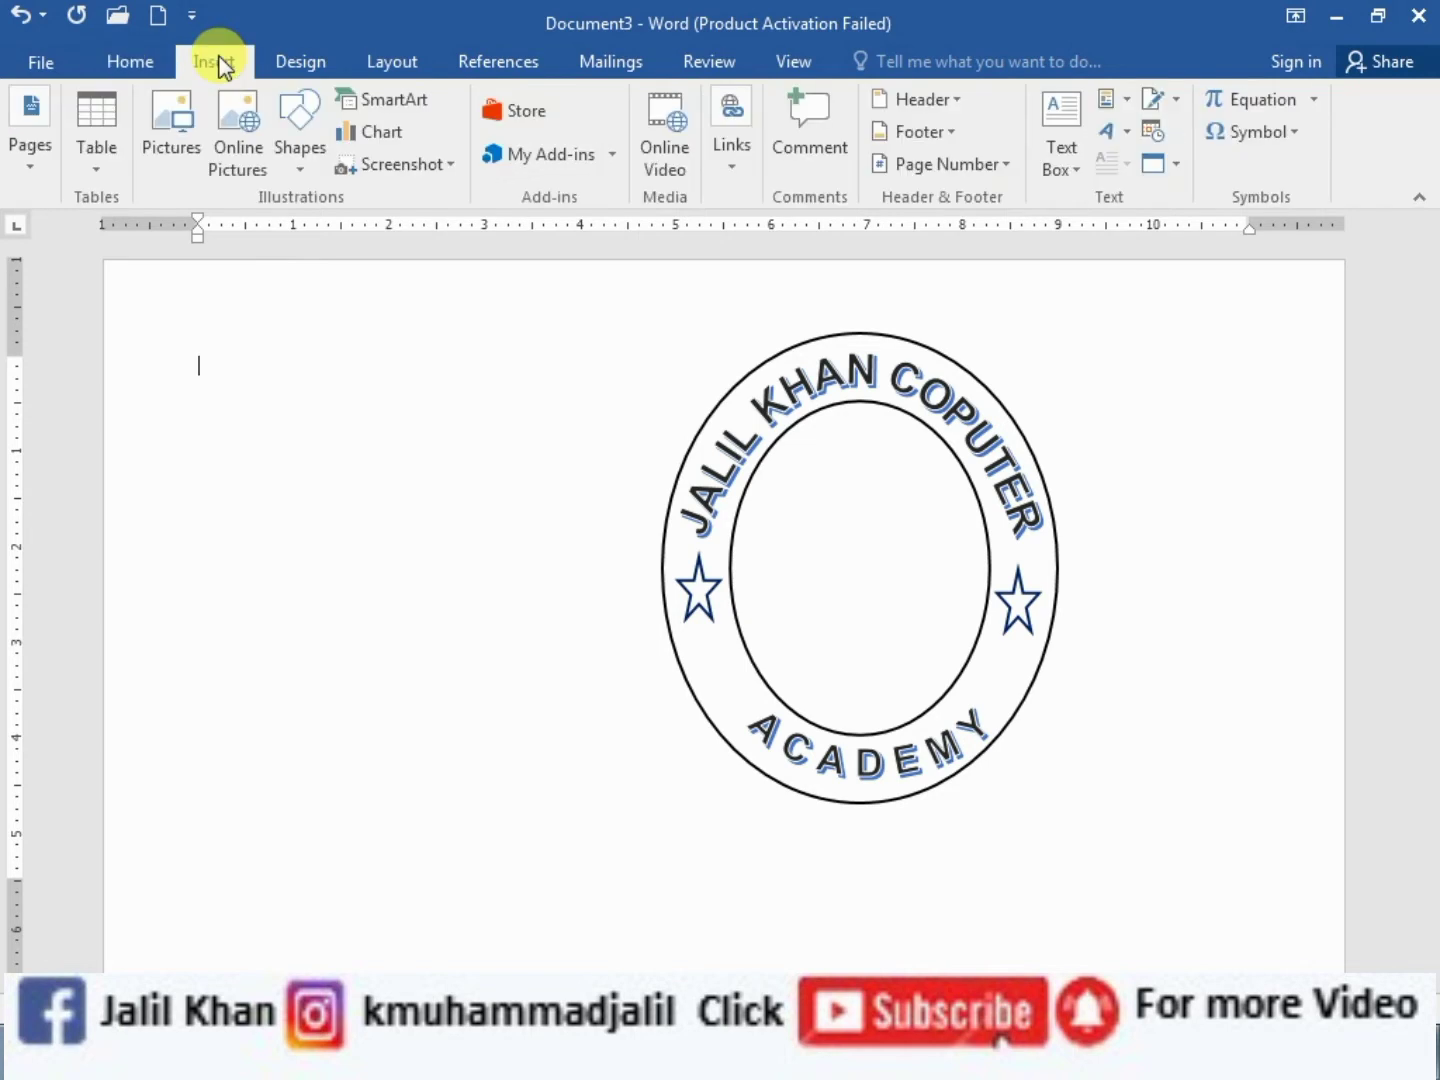
click(165, 115)
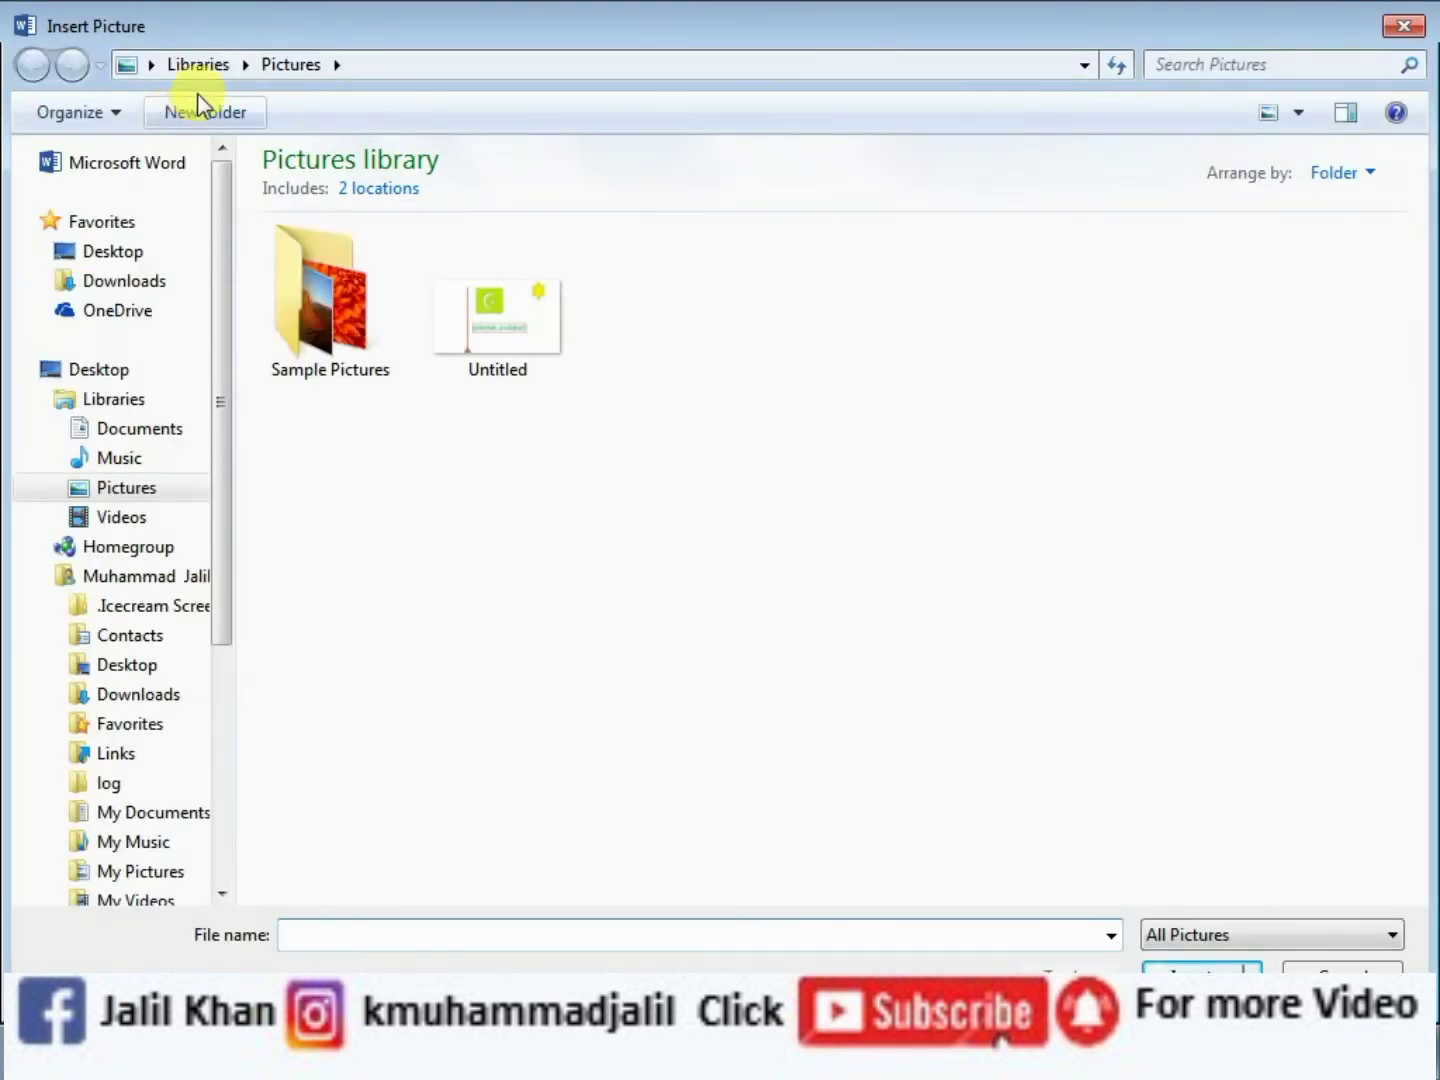
drag(224, 373, 241, 605)
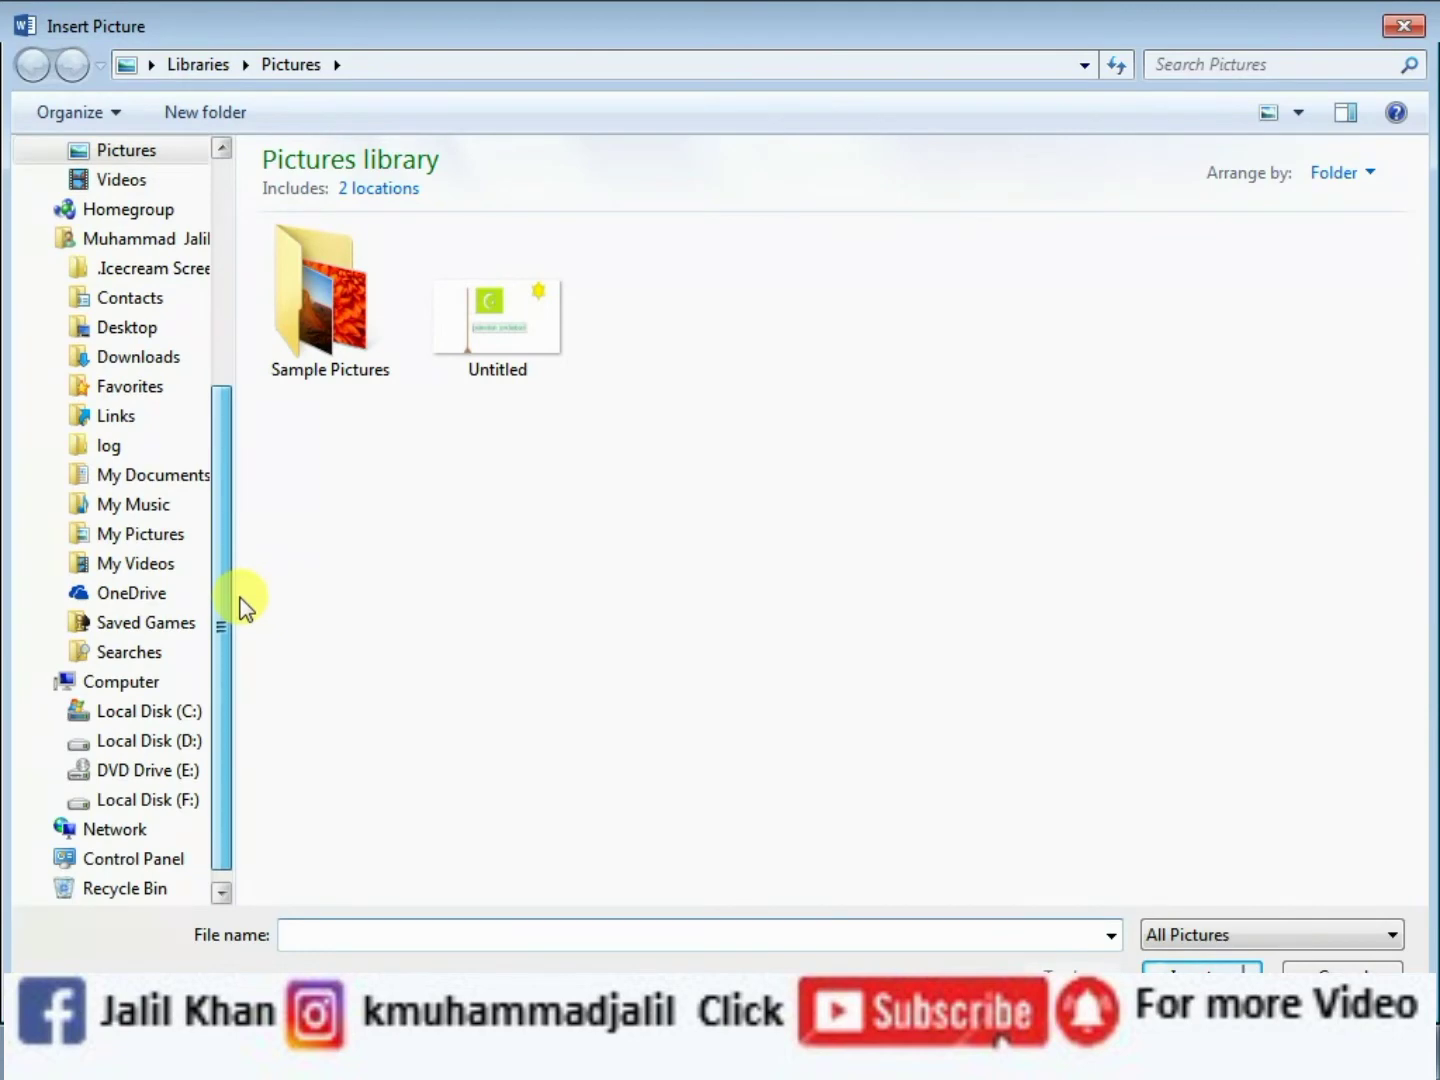
click(166, 745)
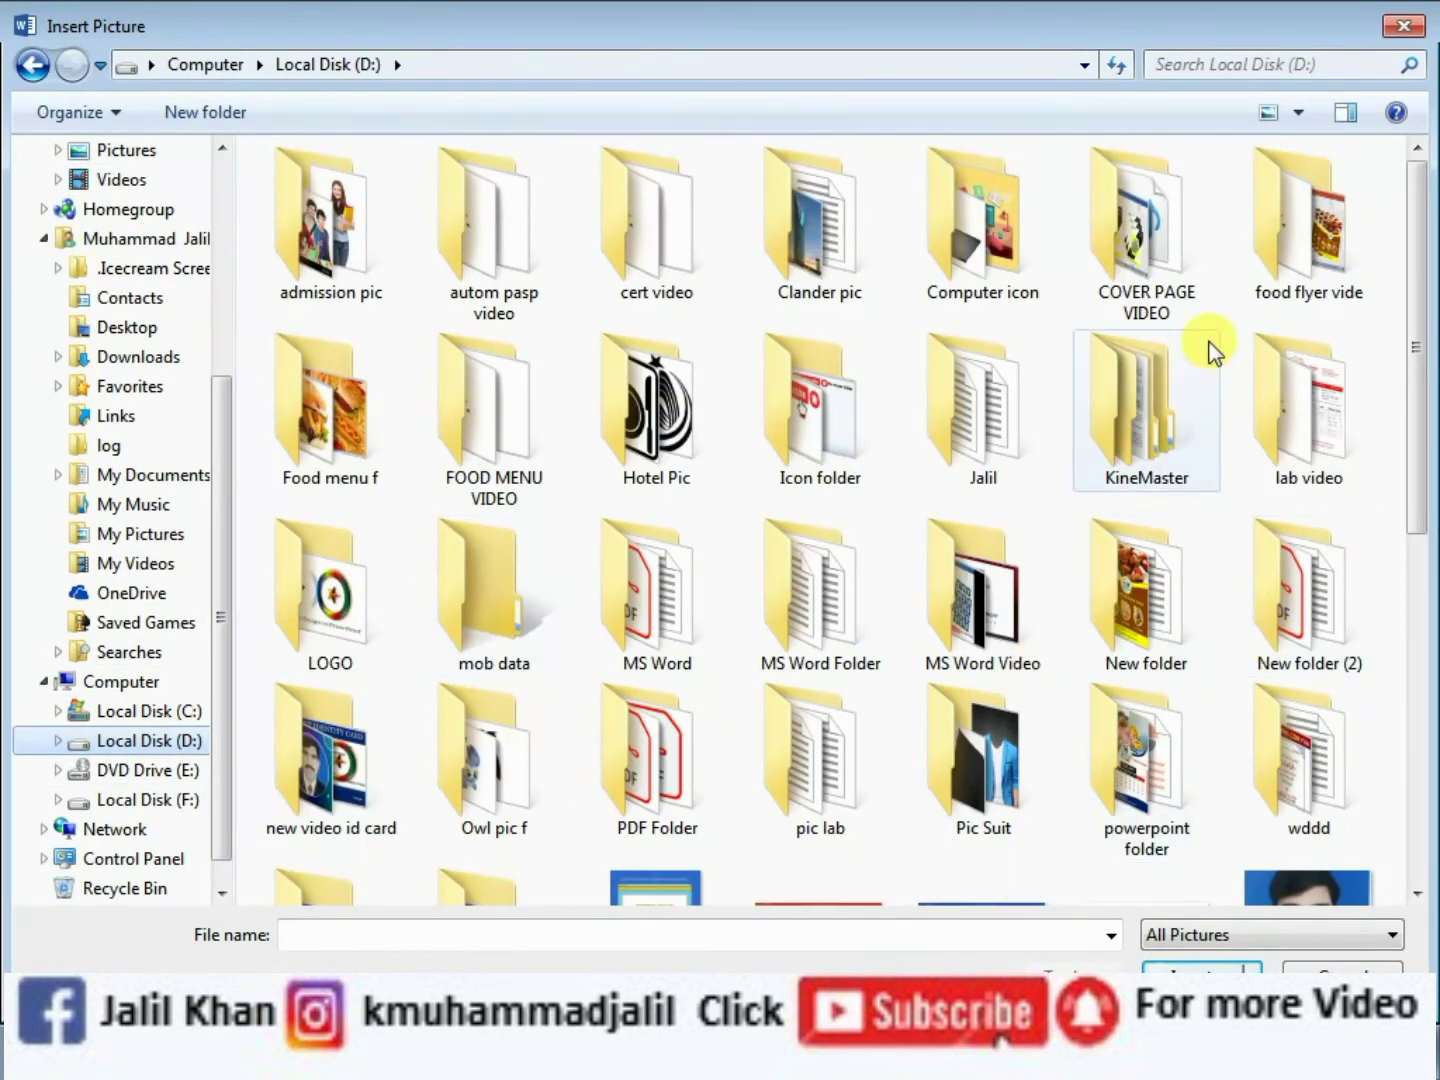
click(978, 232)
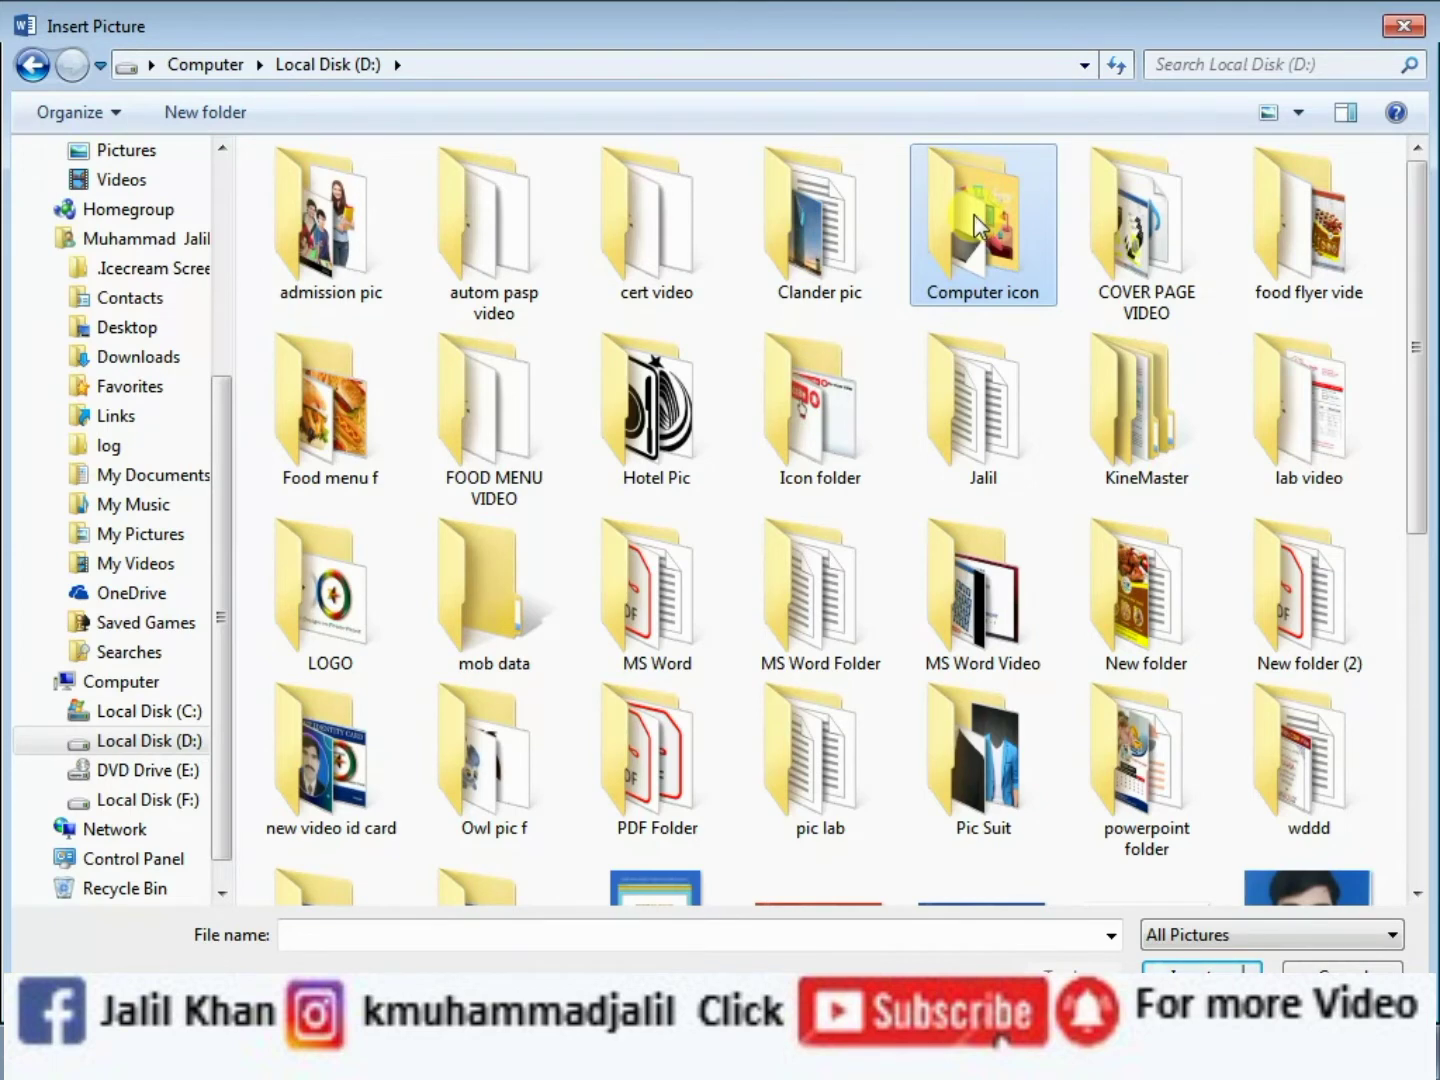
double_click(963, 224)
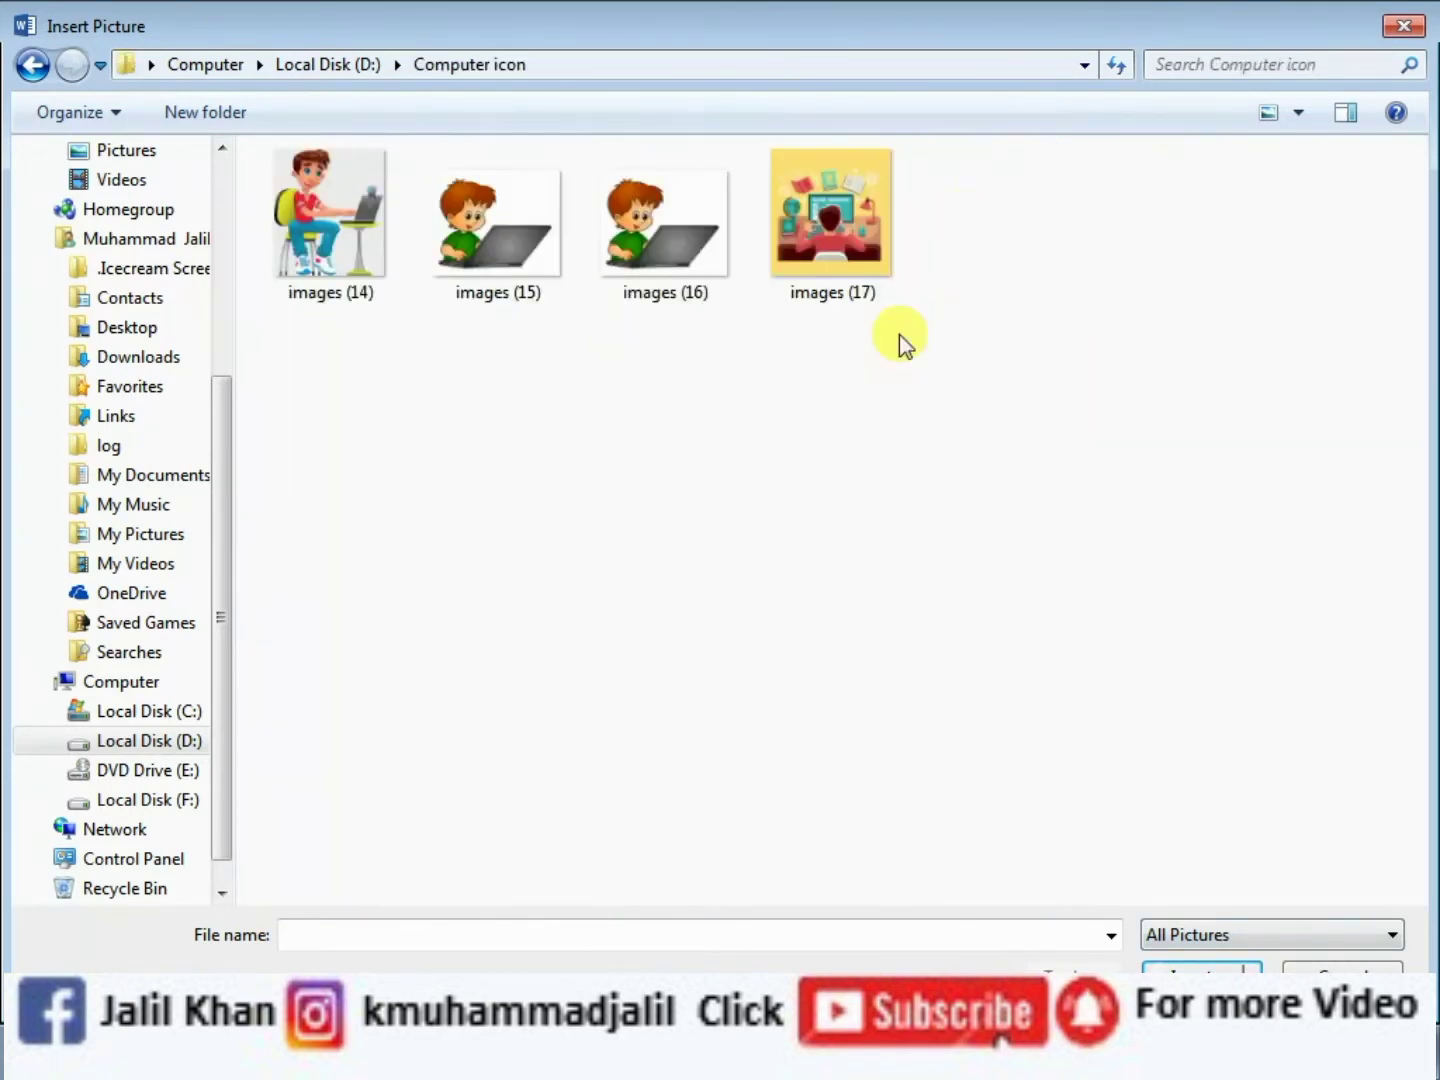
click(352, 222)
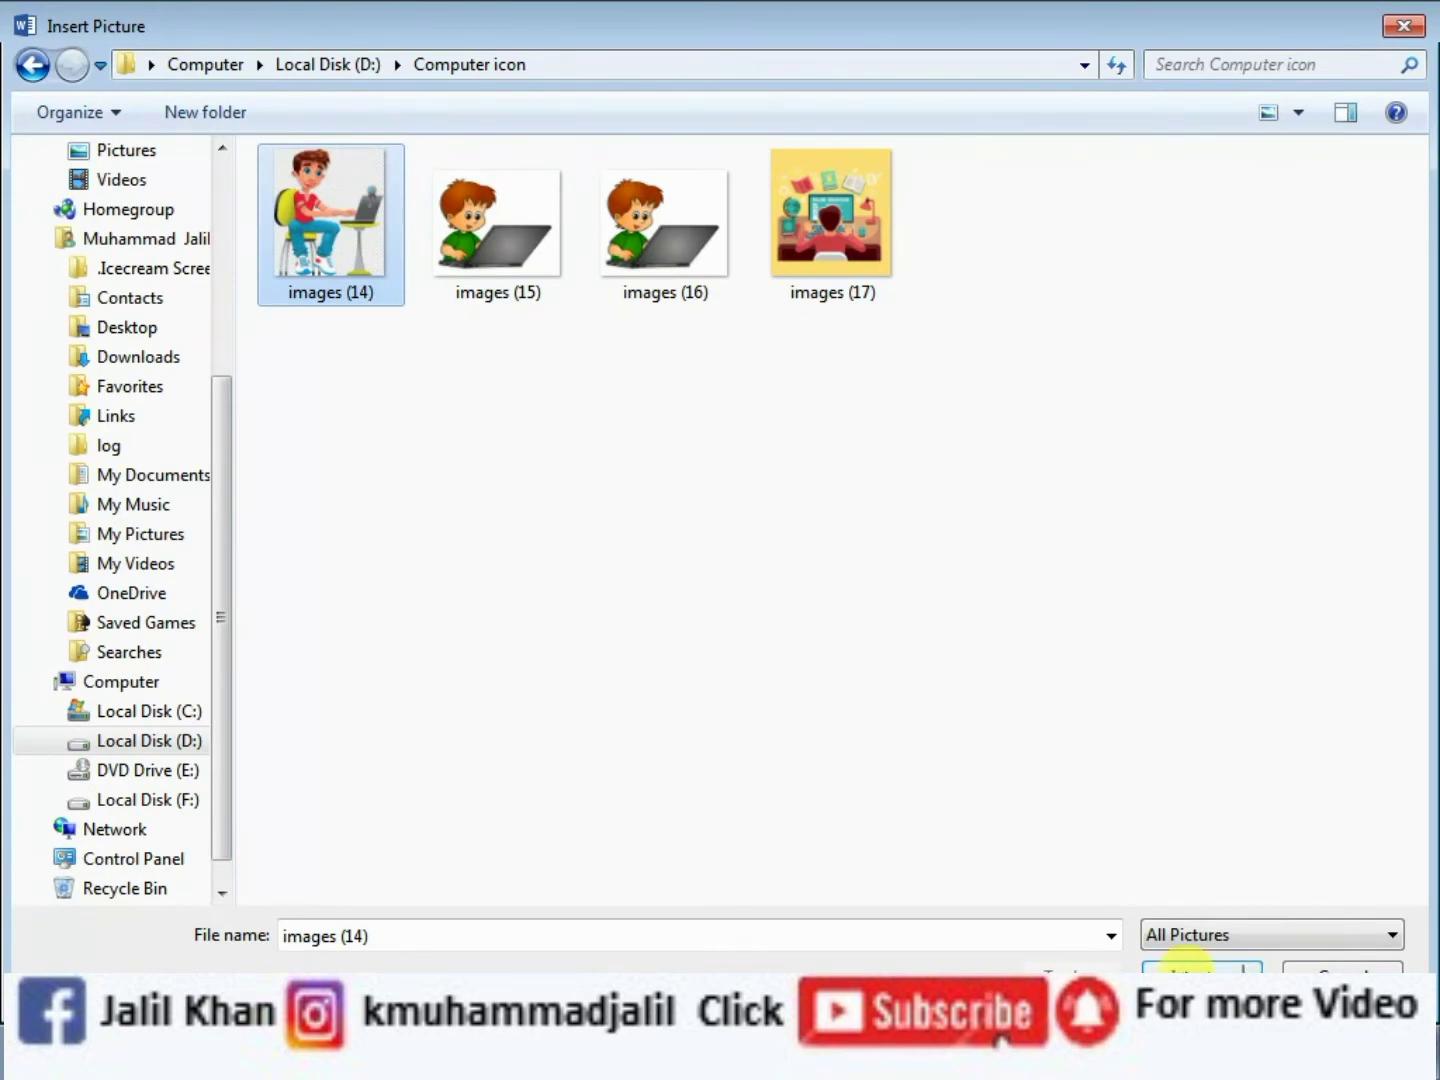
click(1194, 967)
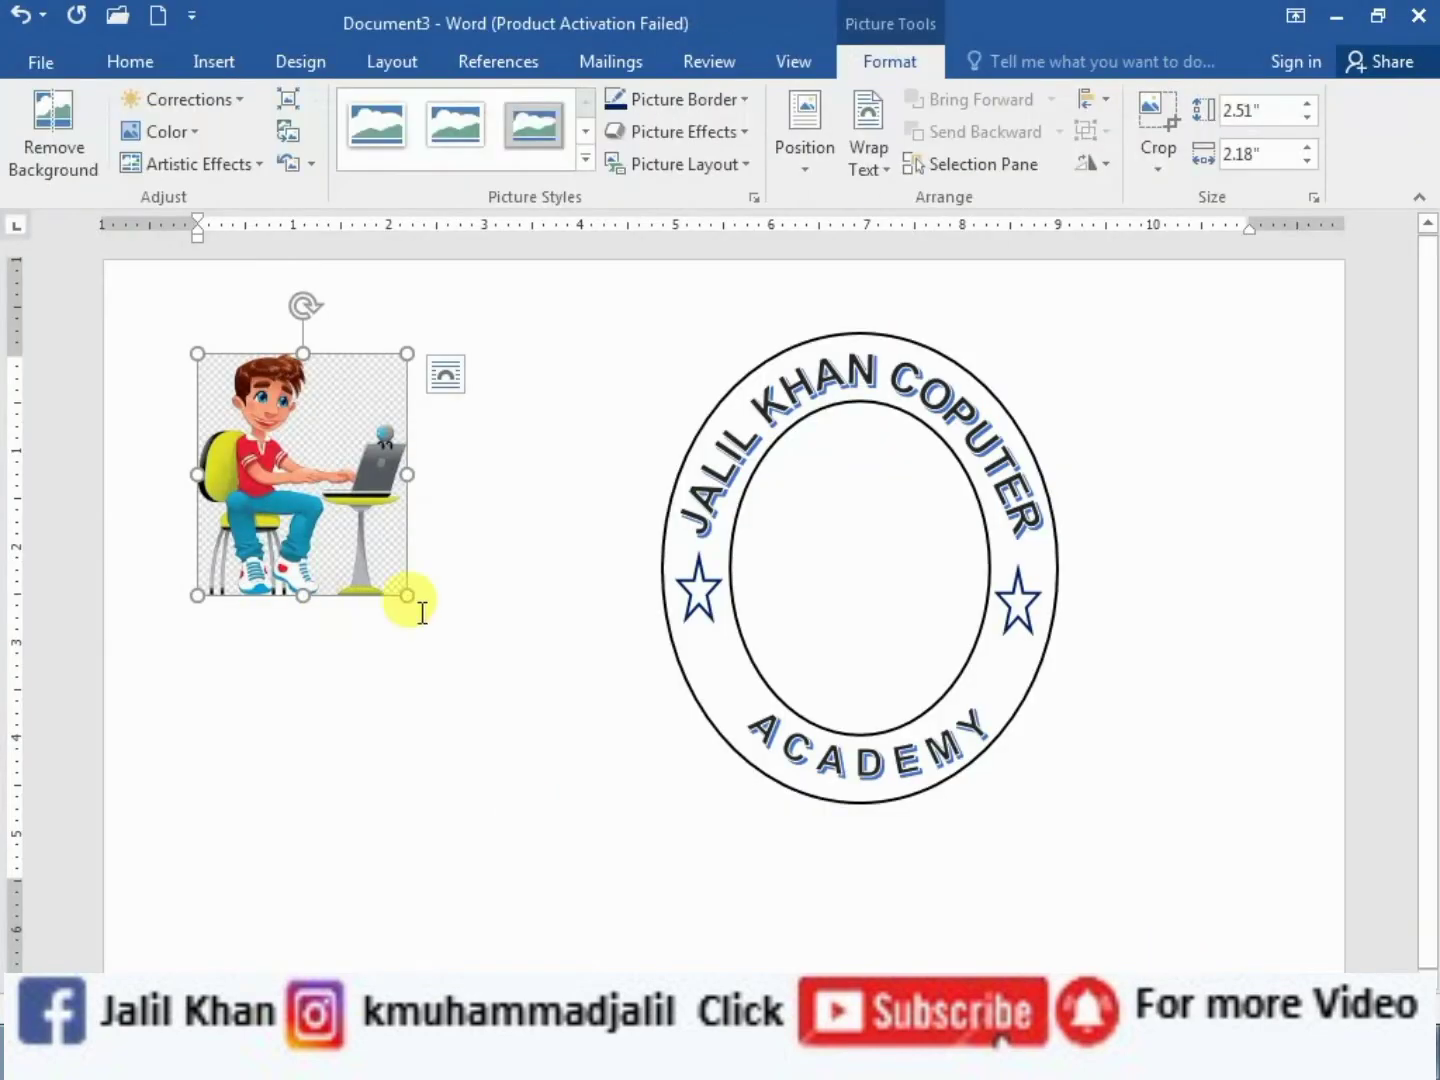
Give the boy cartoon a warmer colour tone and Brightness +20%, Contrast −20%
click(196, 130)
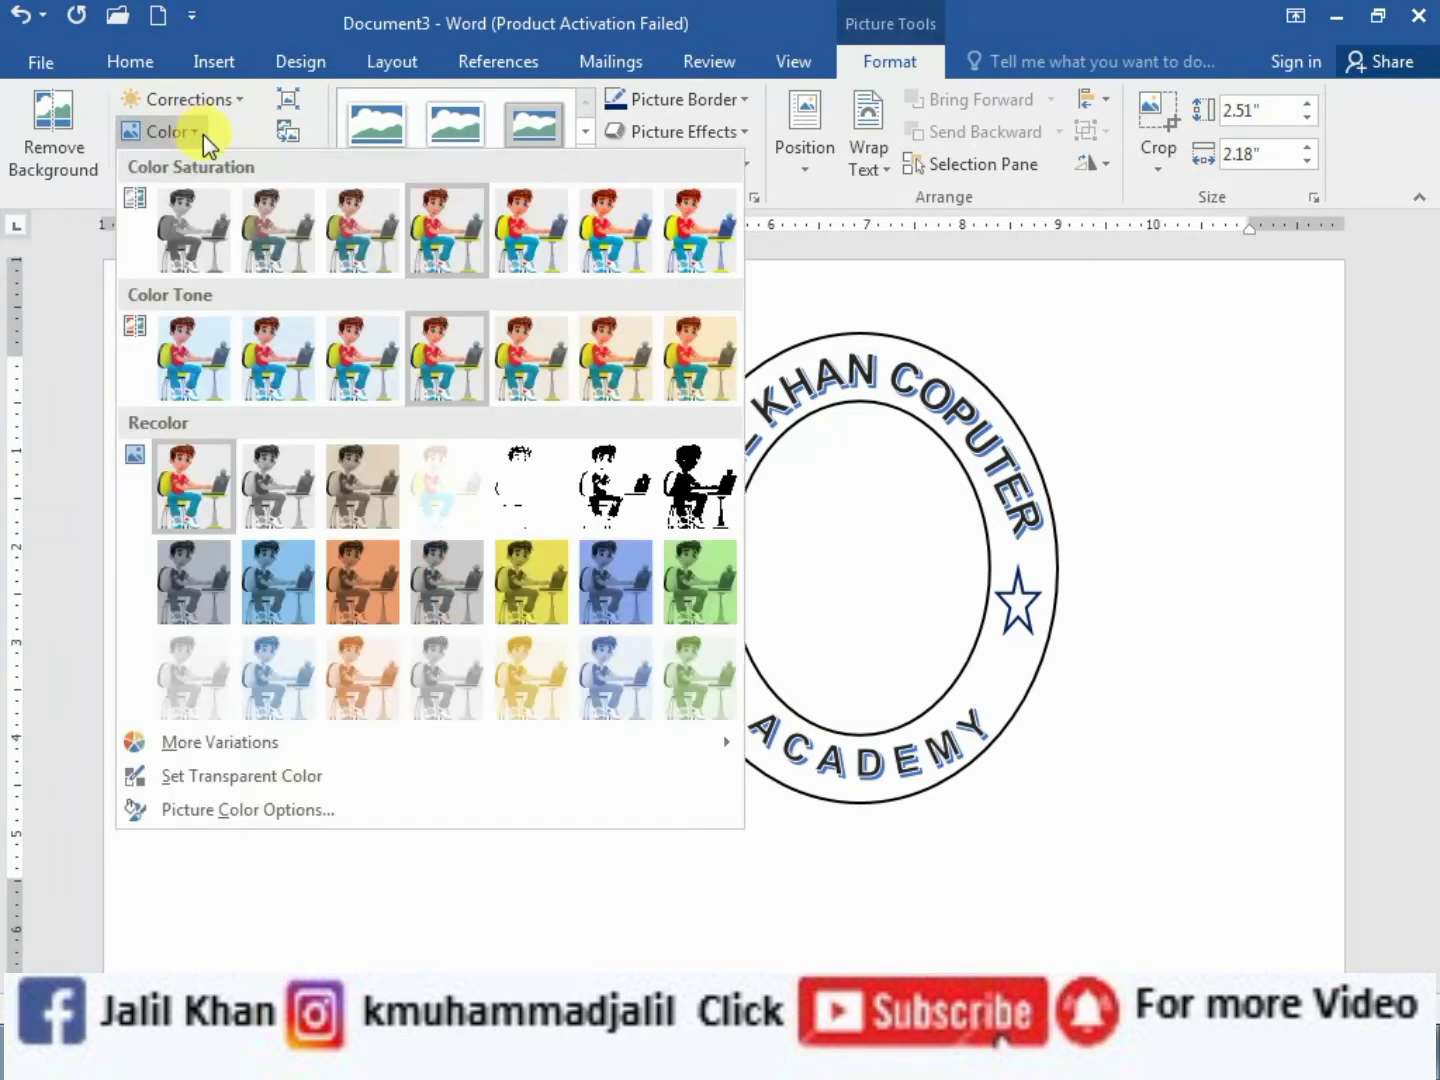
click(616, 357)
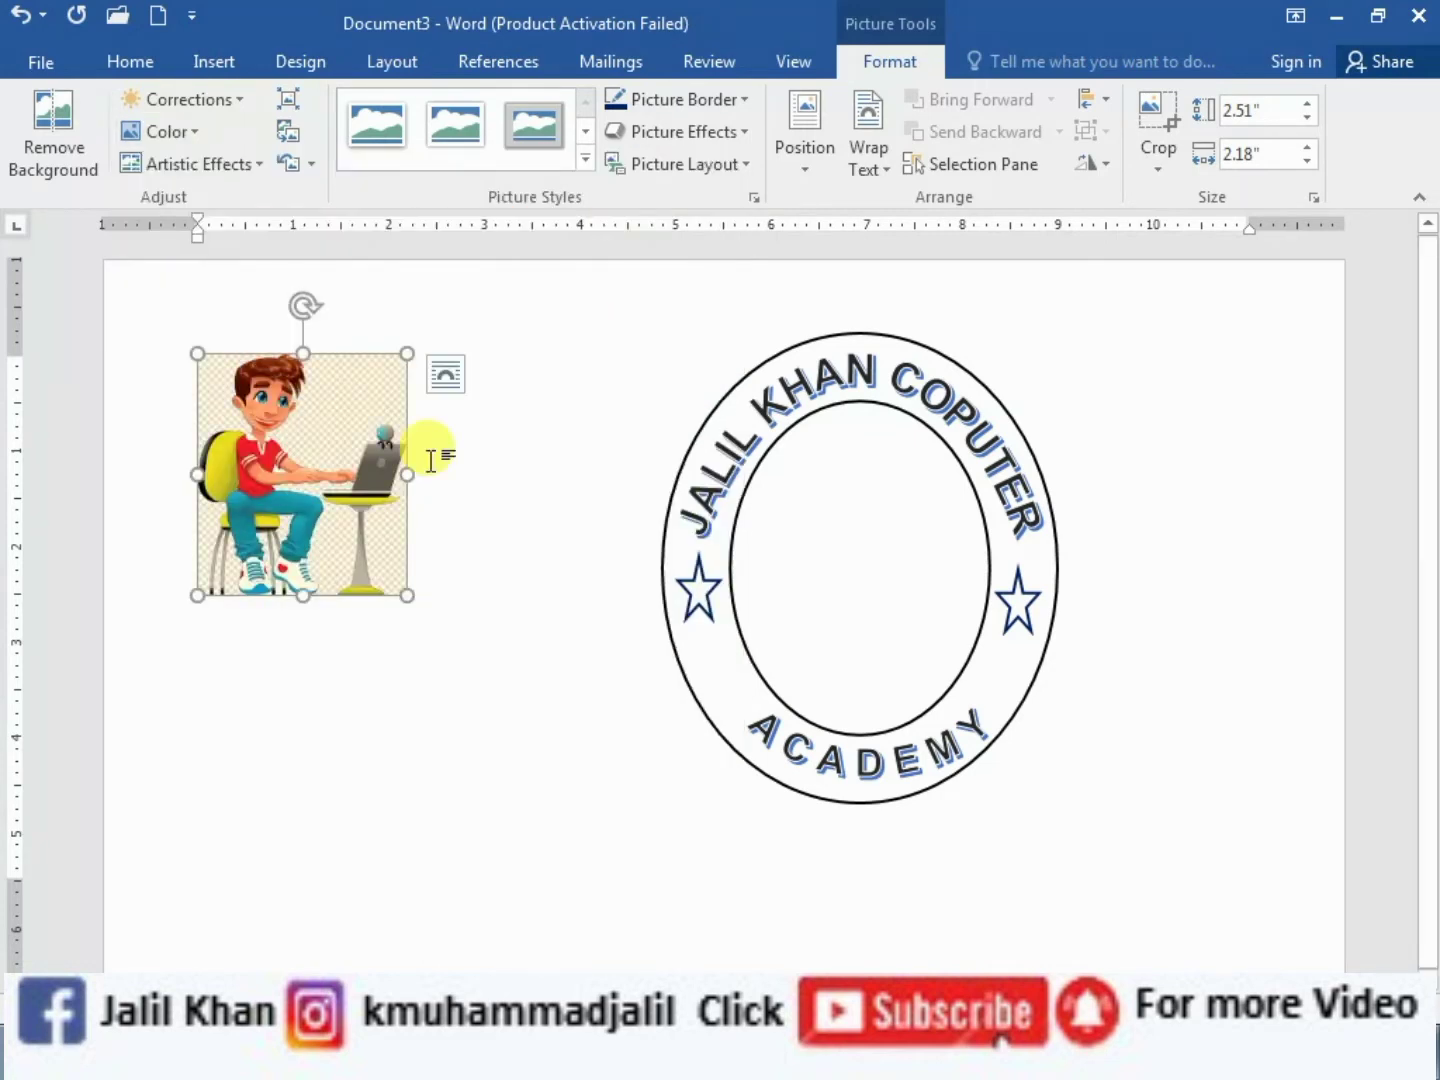
click(234, 99)
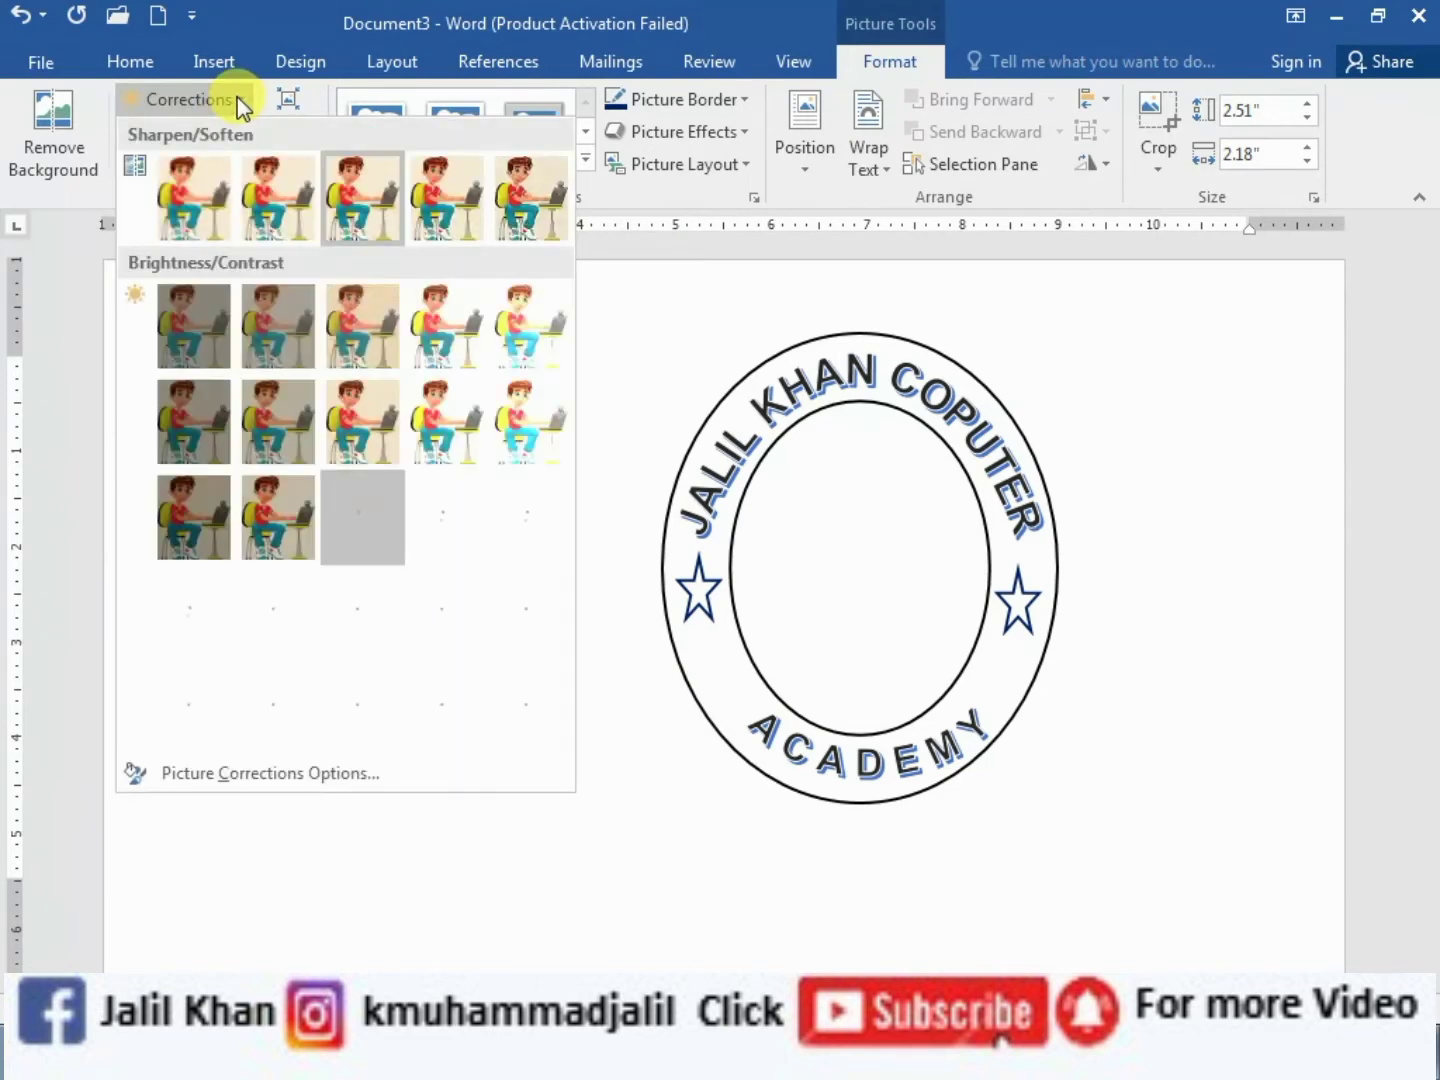
click(446, 440)
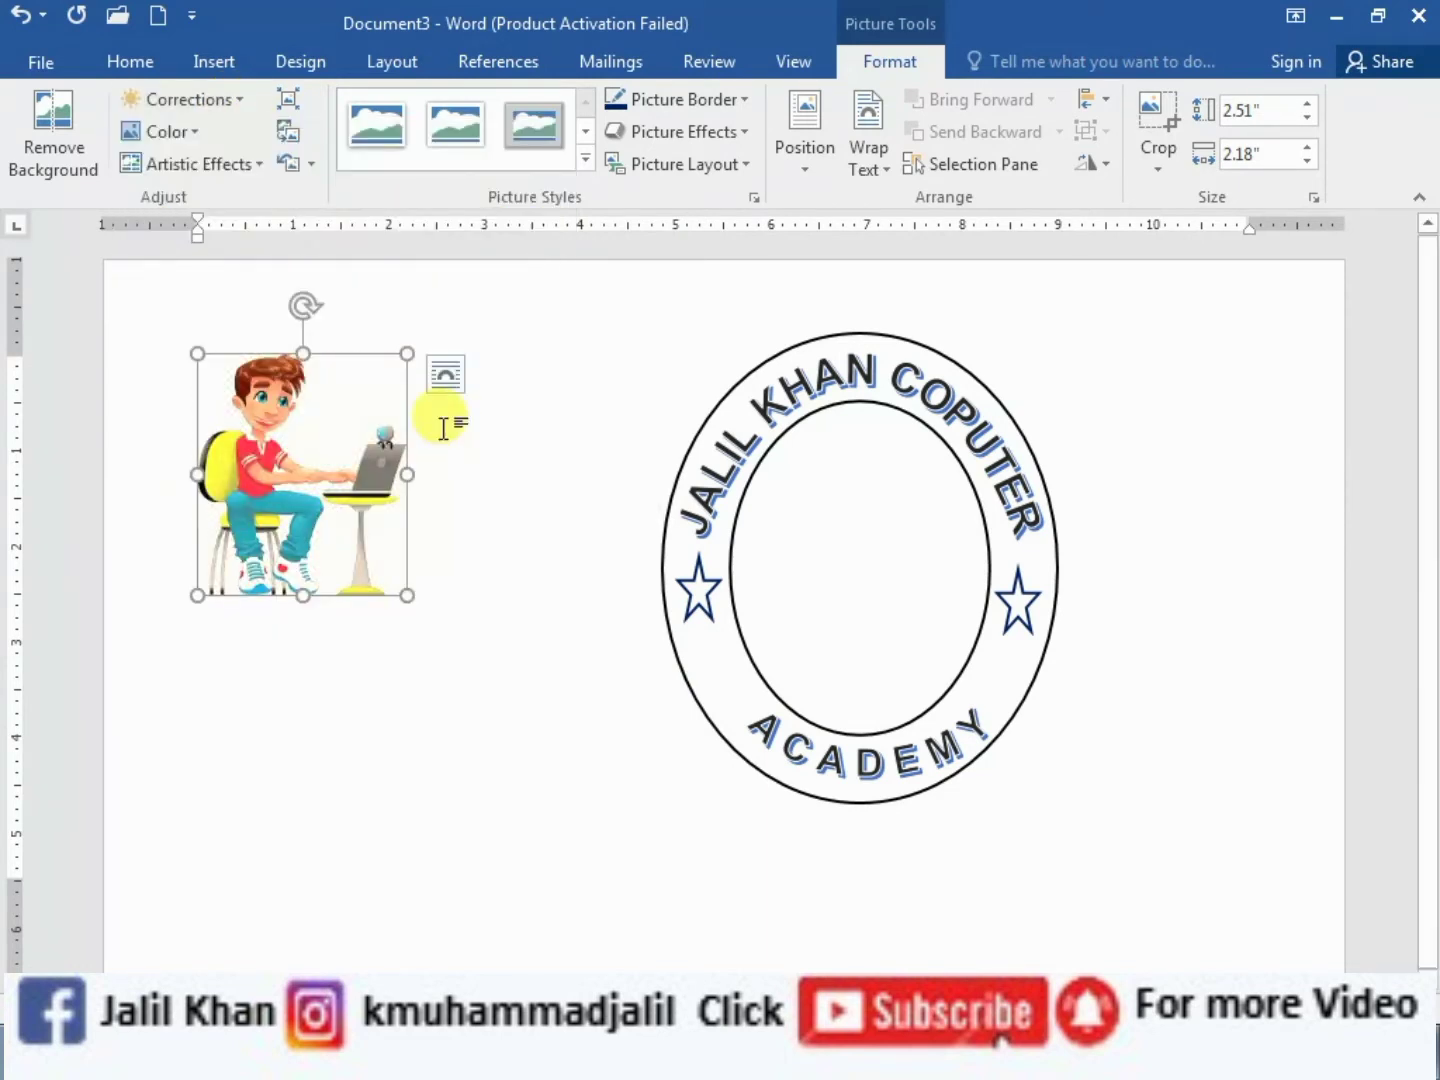
click(362, 347)
click(387, 365)
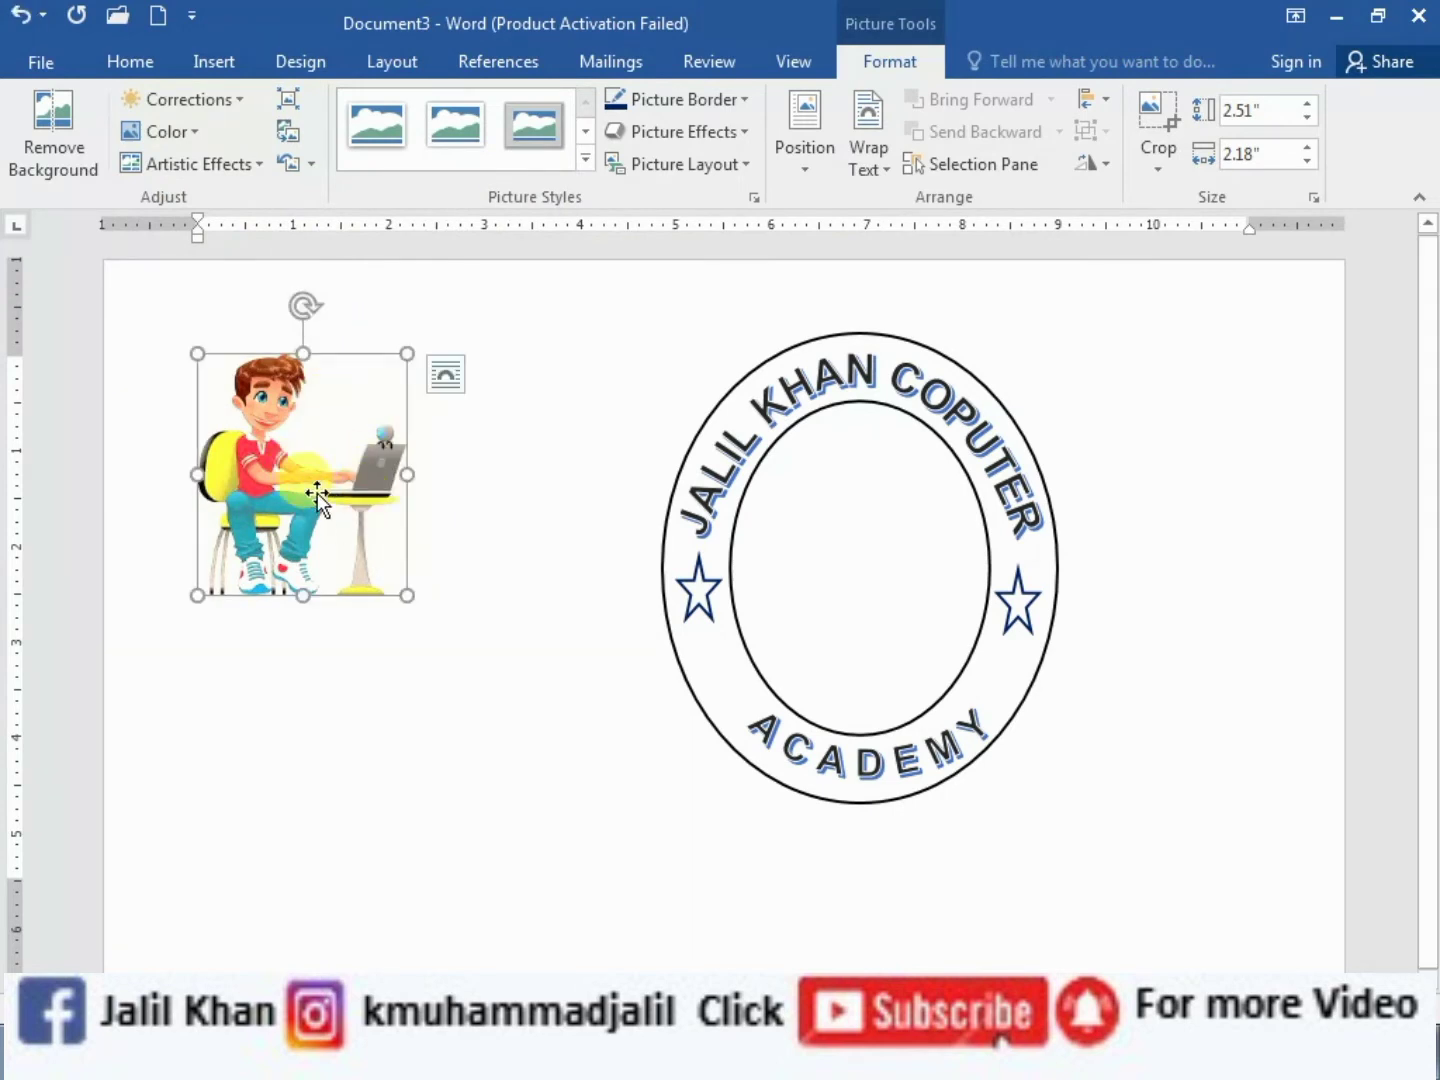
Float the cartoon in front of text, centre it in the inner oval, and shrink it to 2.24" × 1.94"
click(887, 172)
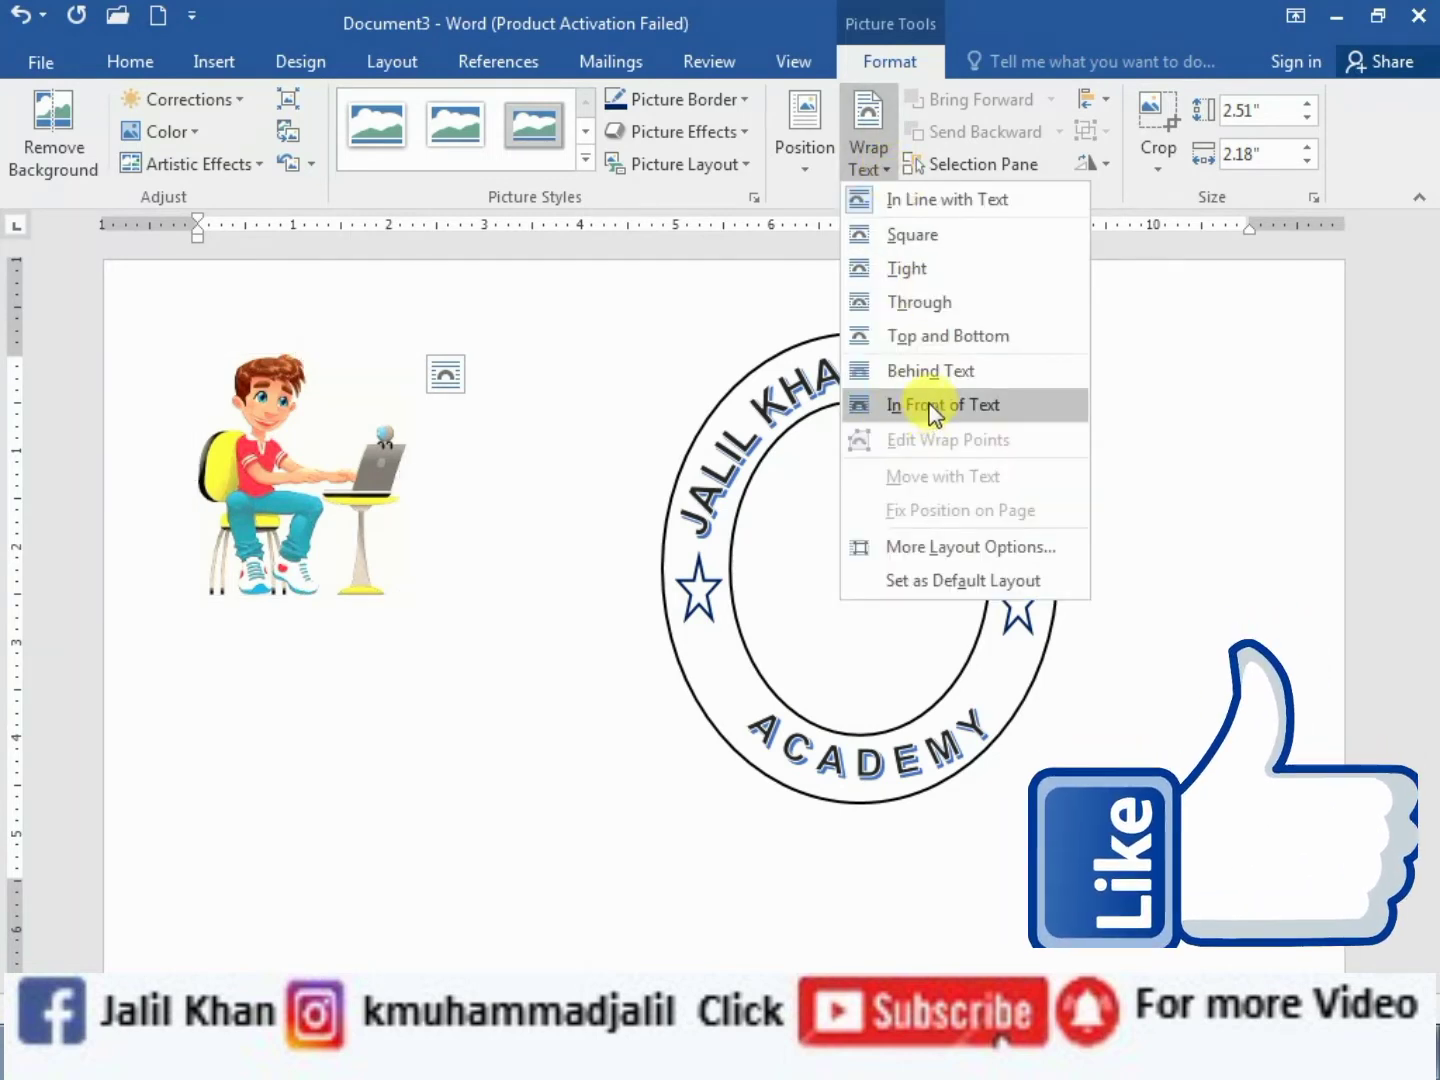
click(932, 373)
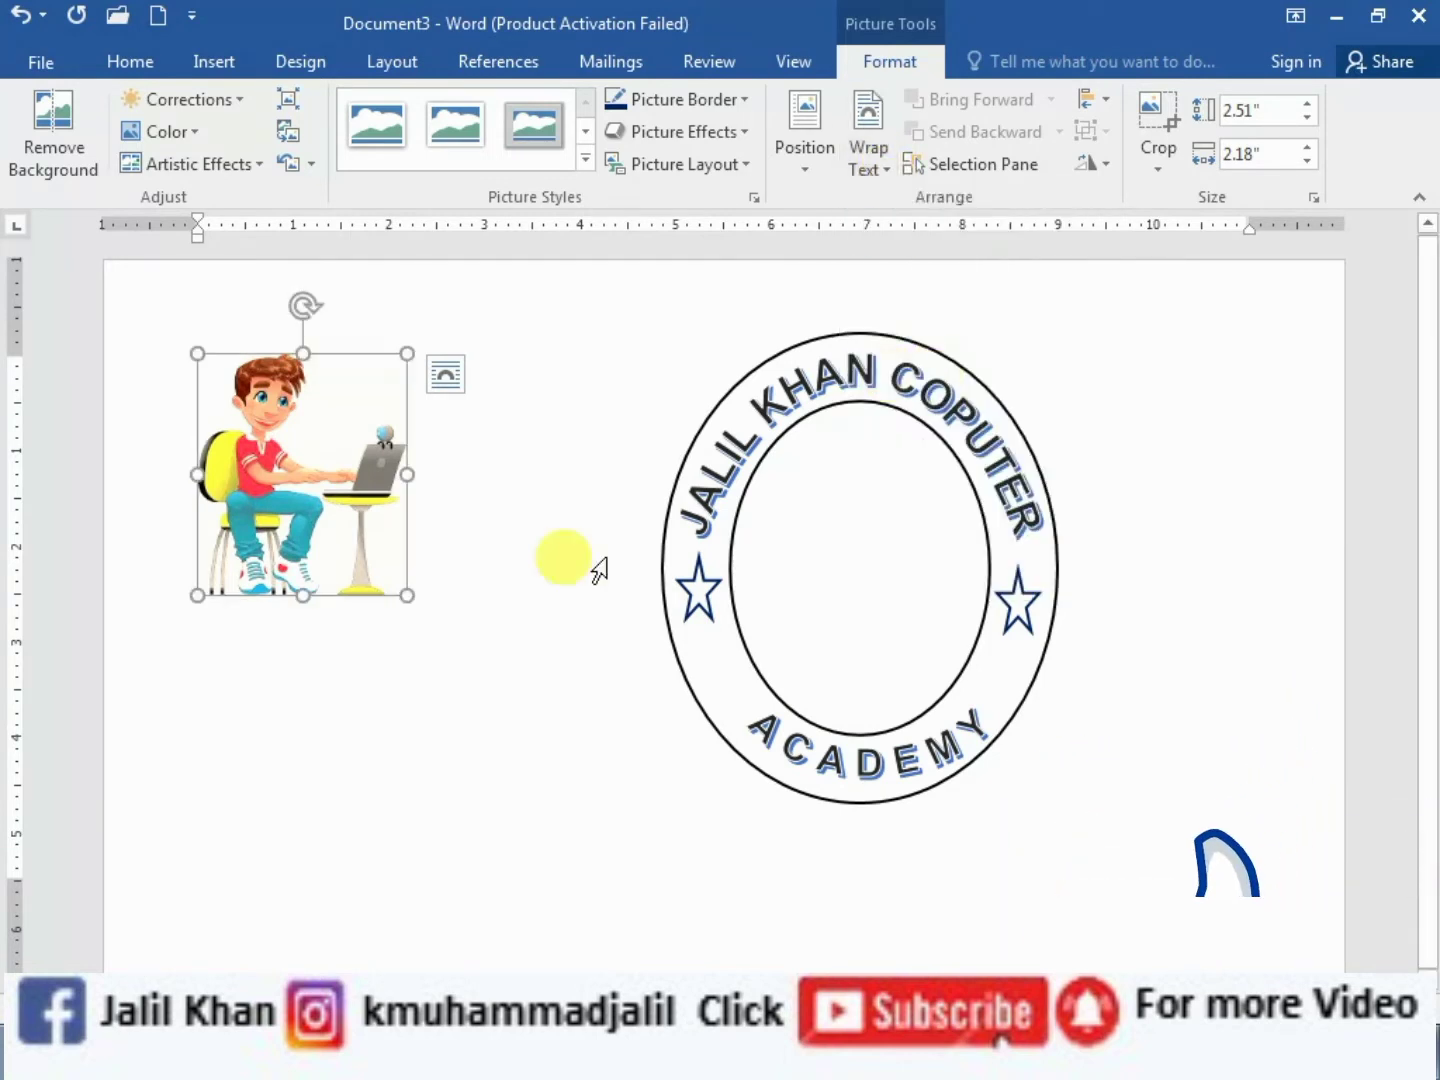
mouse_move(328, 353)
mouse_down()
mouse_move(624, 428)
mouse_move(895, 440)
mouse_up()
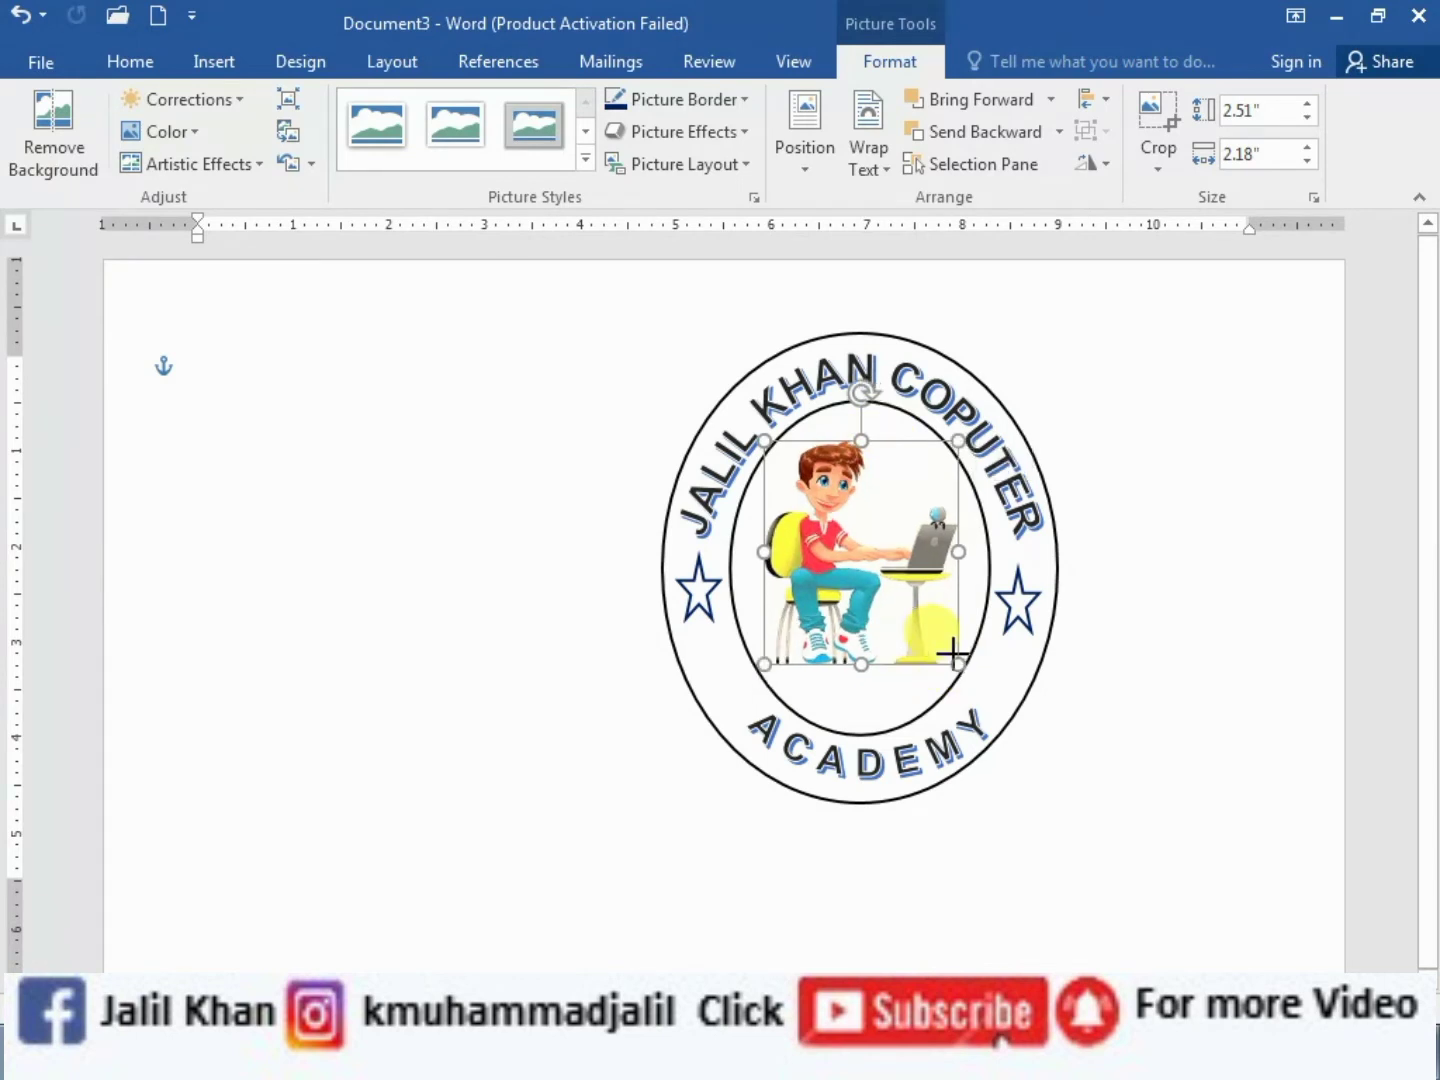
drag(973, 680, 951, 655)
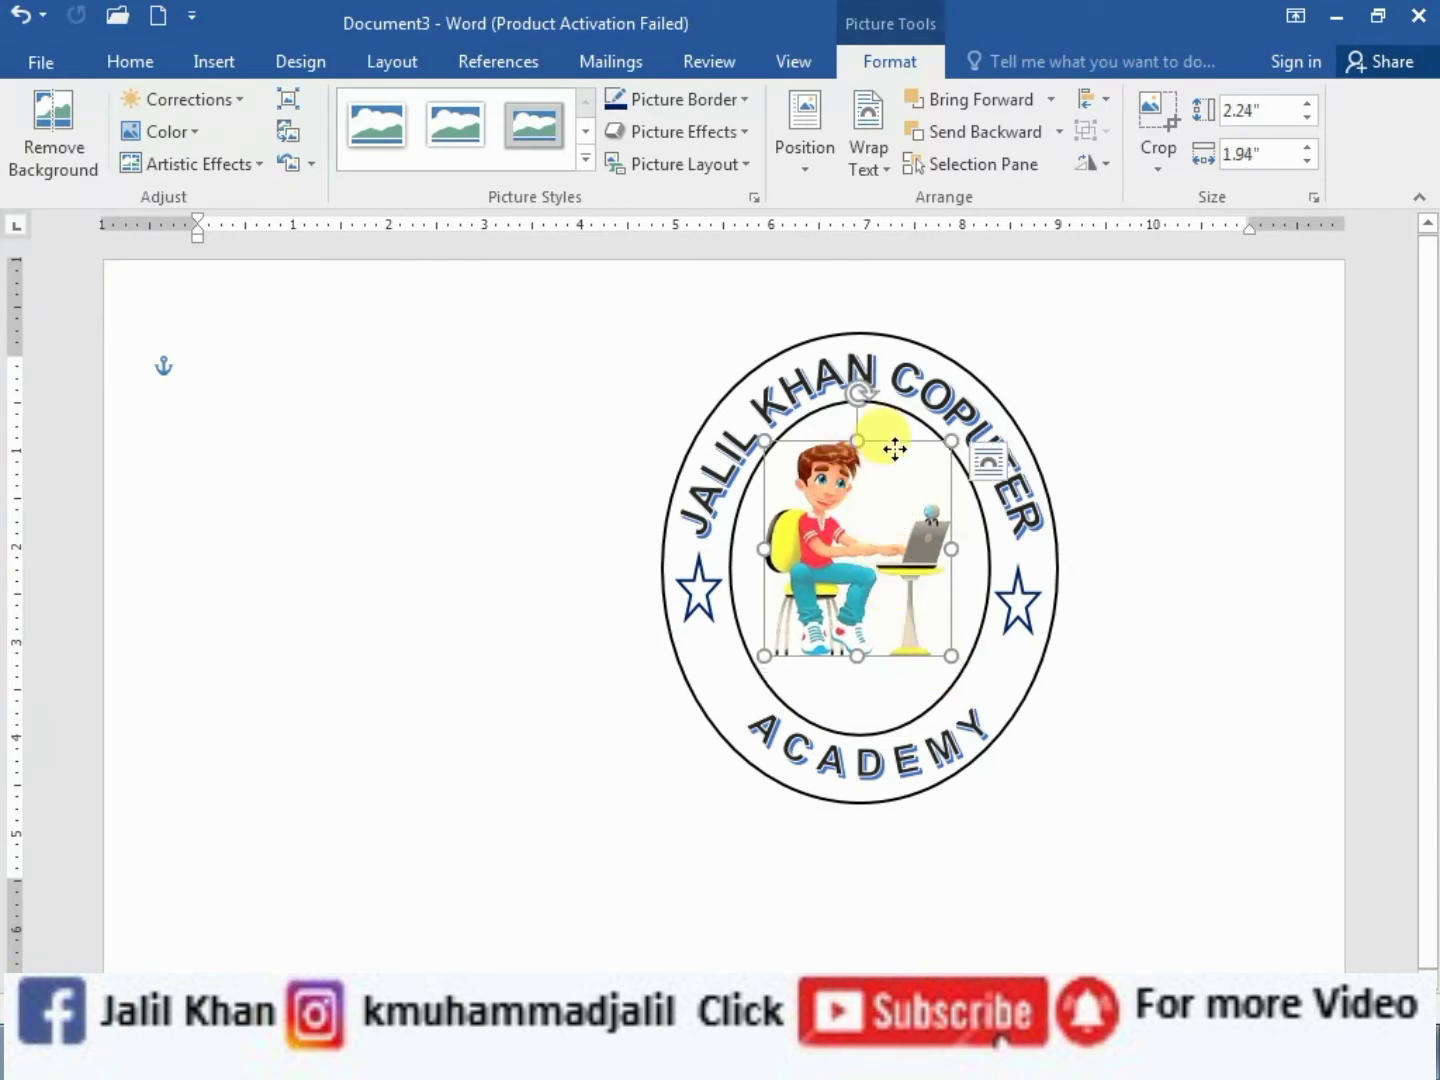
drag(893, 444, 908, 460)
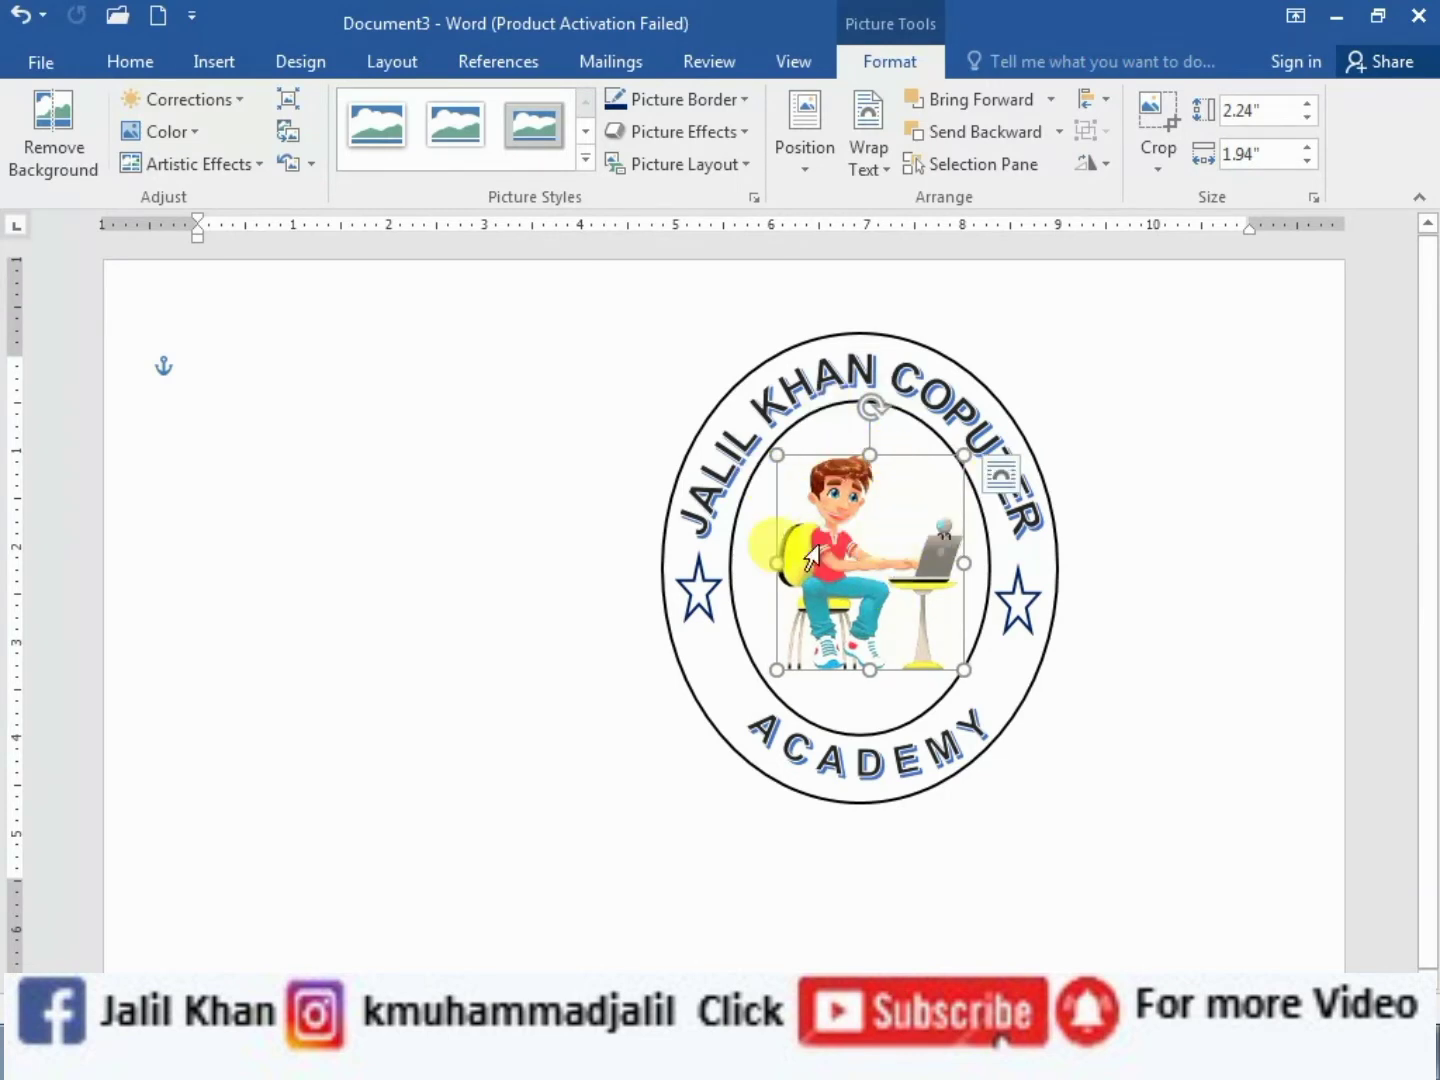
click(393, 62)
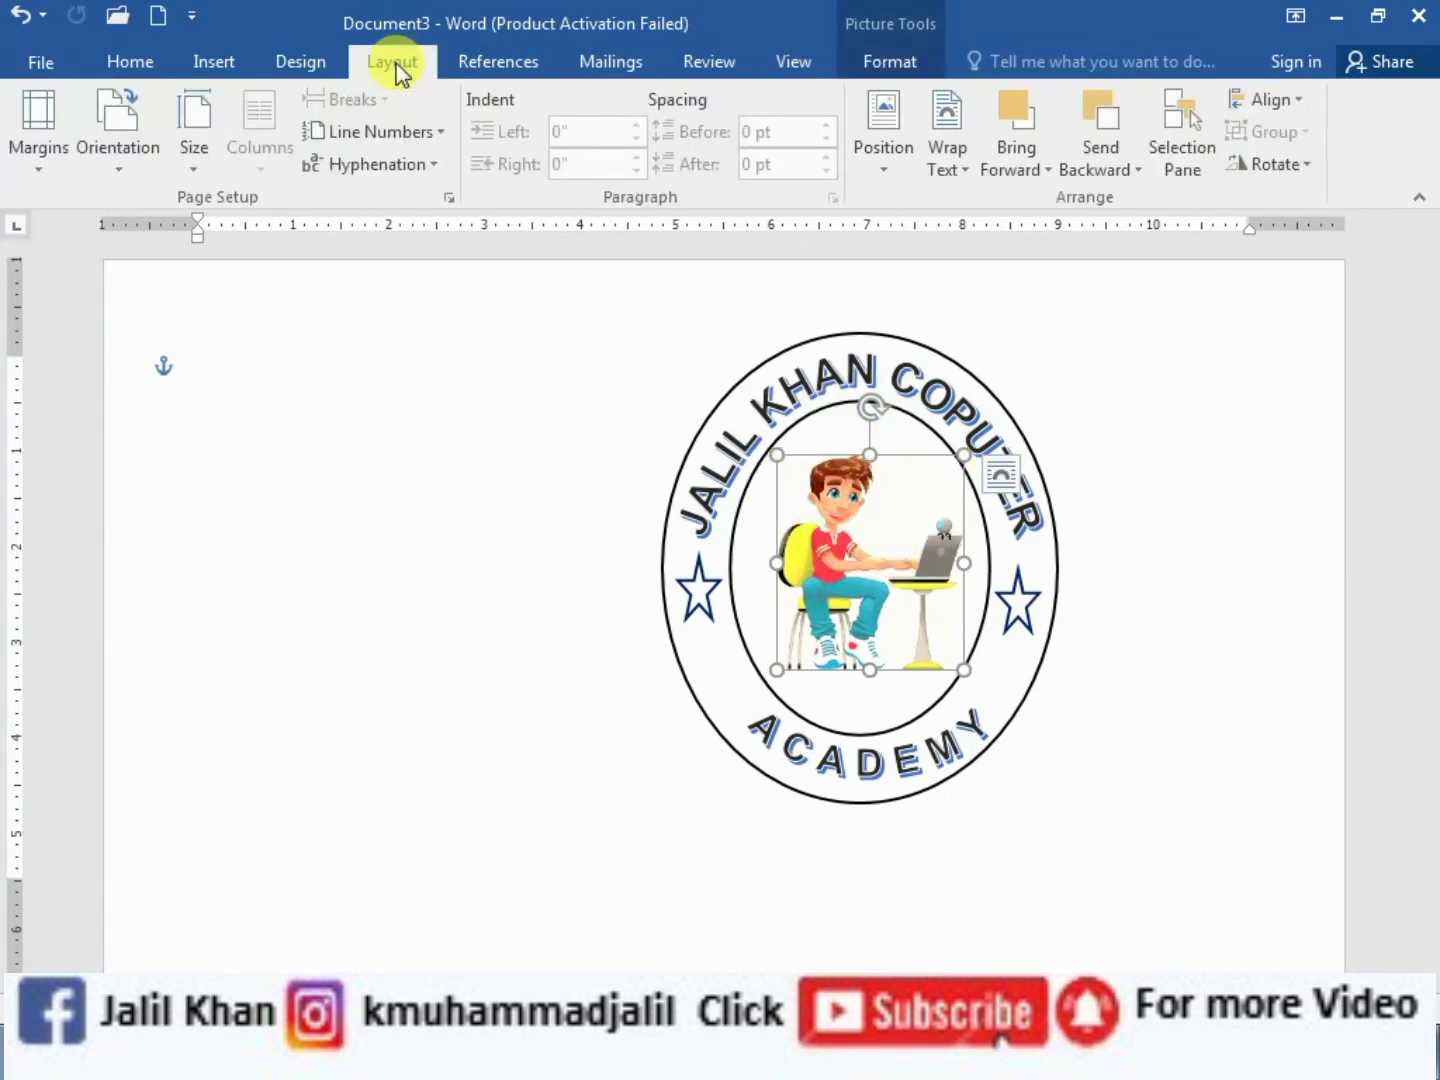
Flip the cartoon boy horizontally so his laptop is on the left, then deselect it
click(1308, 166)
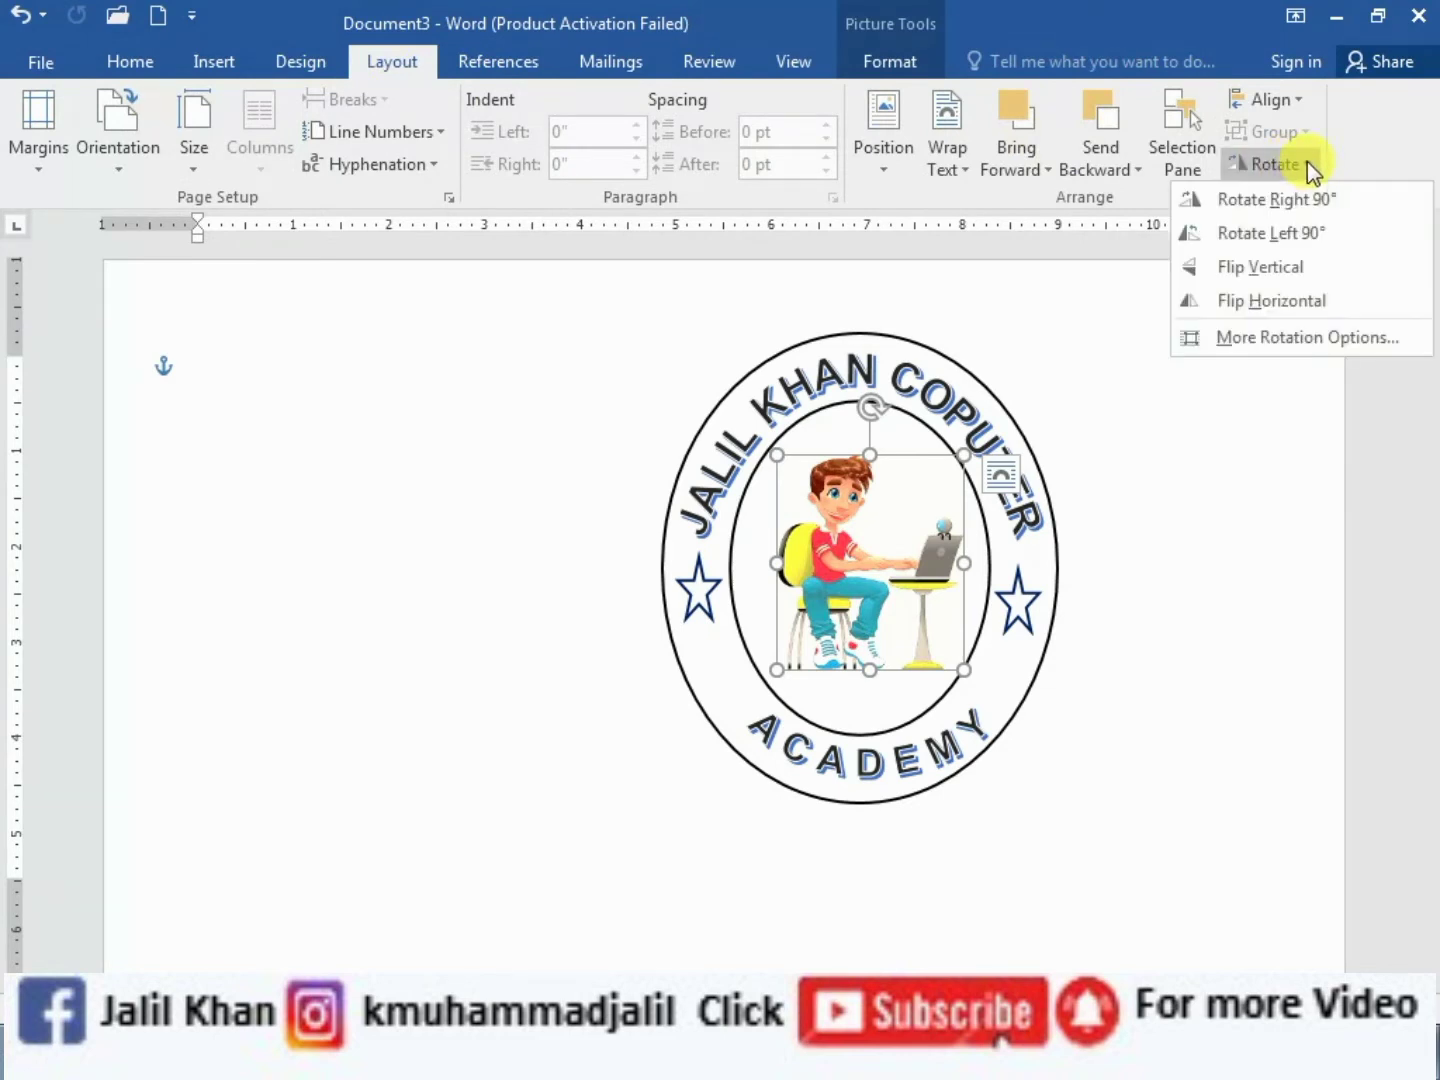
click(1266, 299)
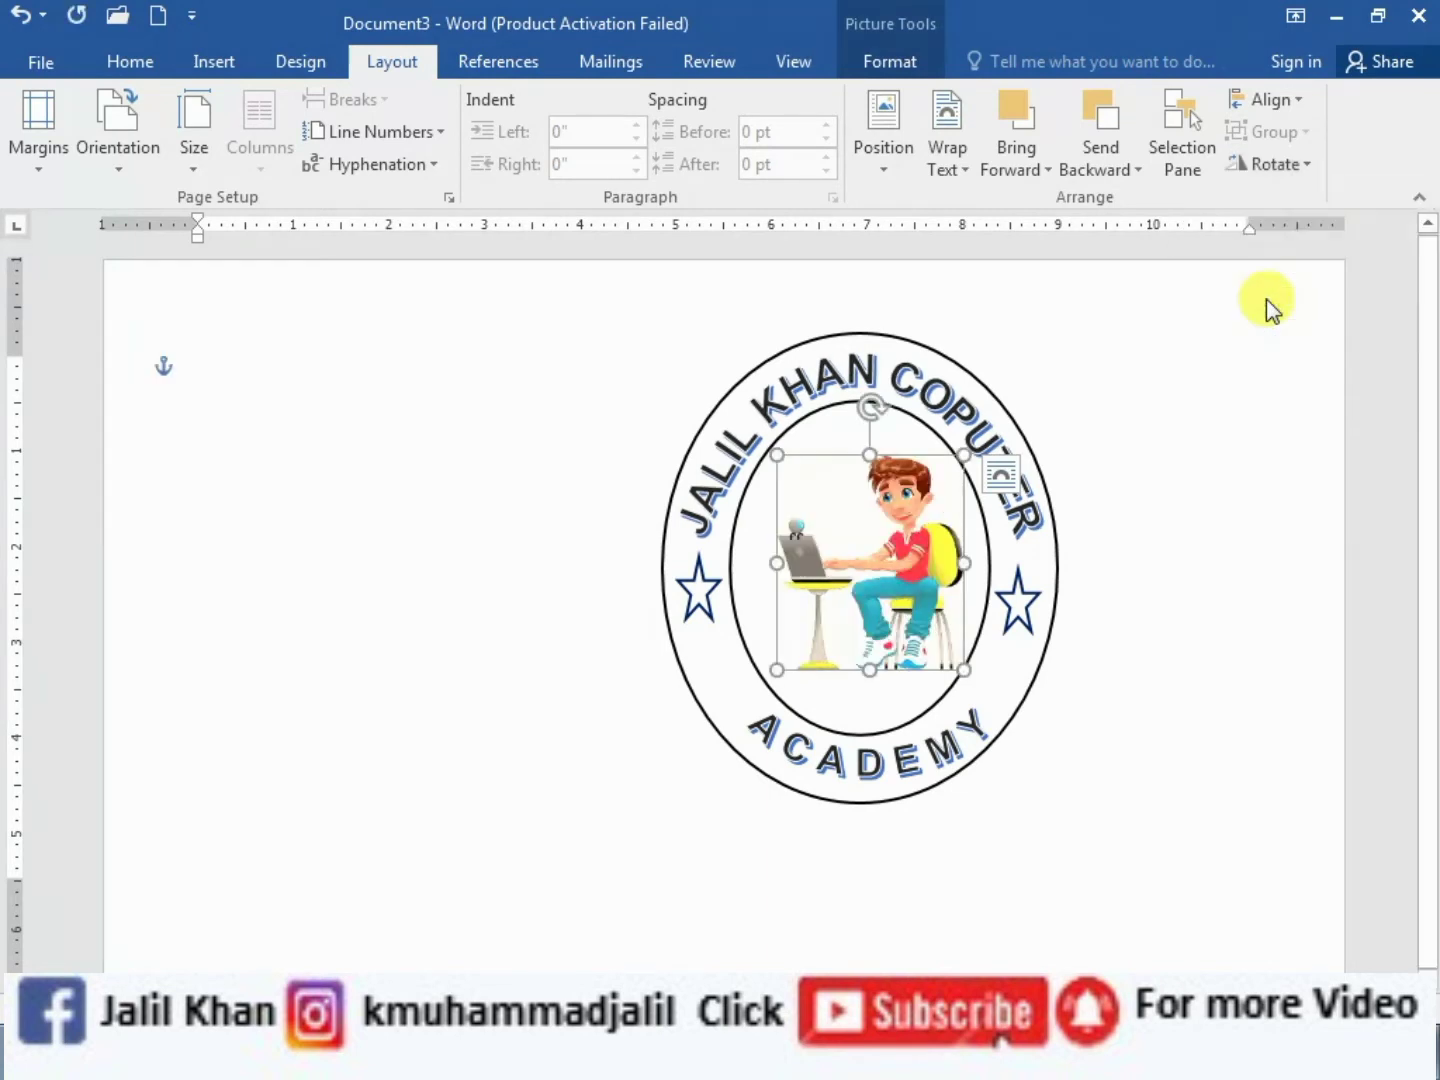
click(806, 868)
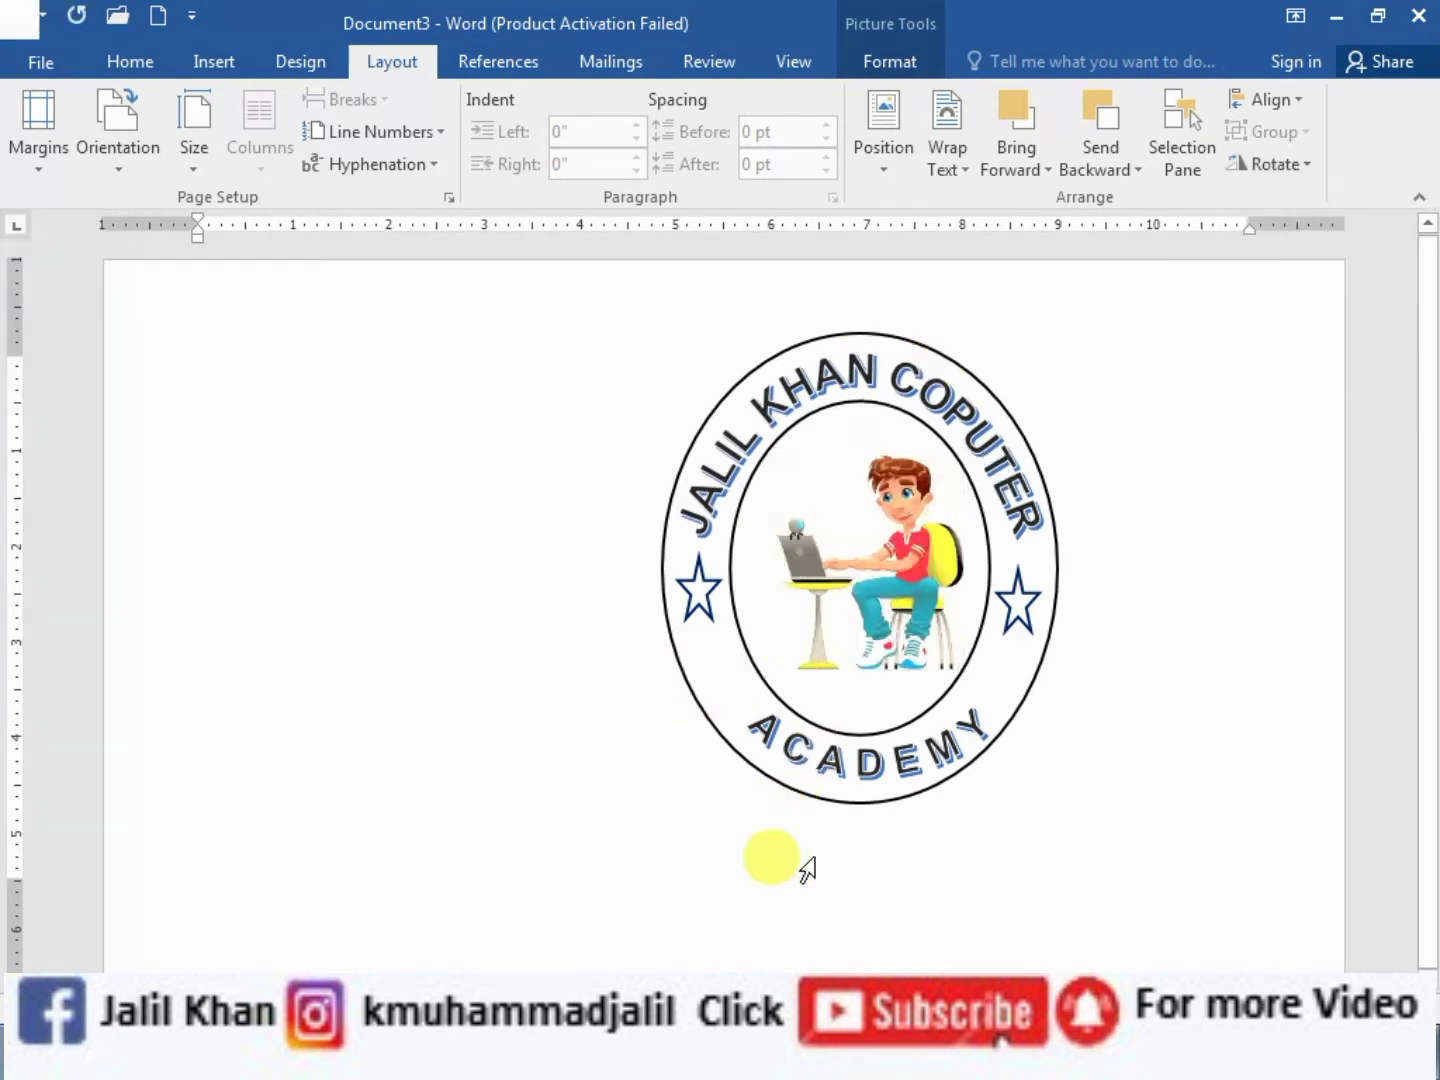
click(1155, 585)
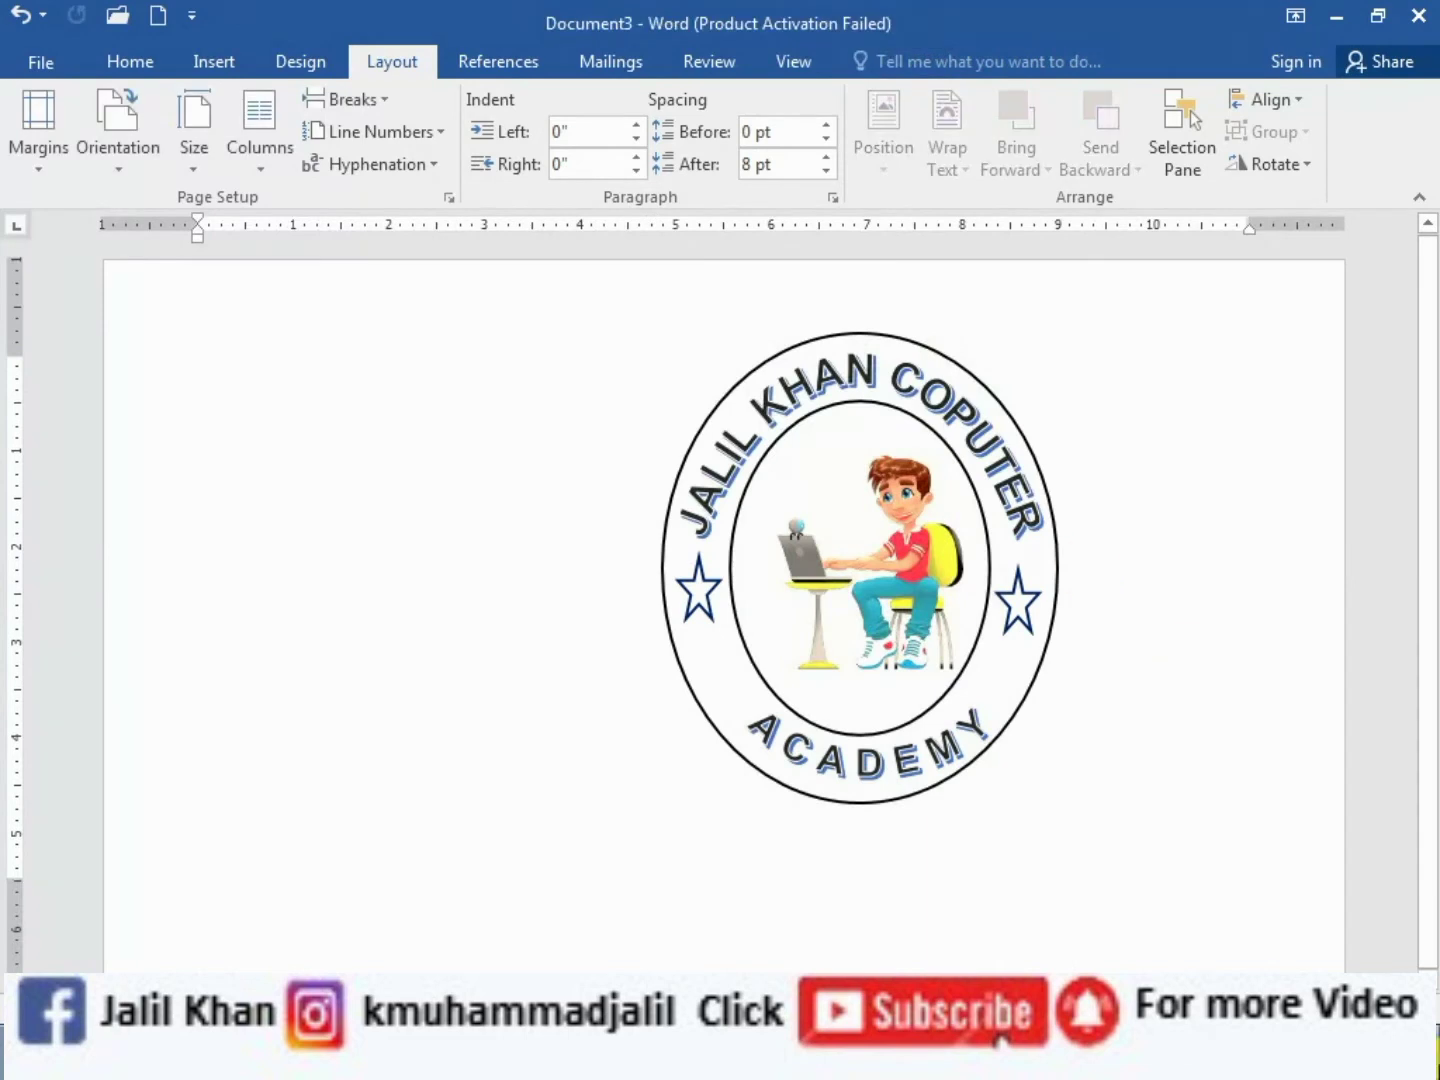
Scroll up and down the page to review the finished badge
scroll(720, 600, up, 1)
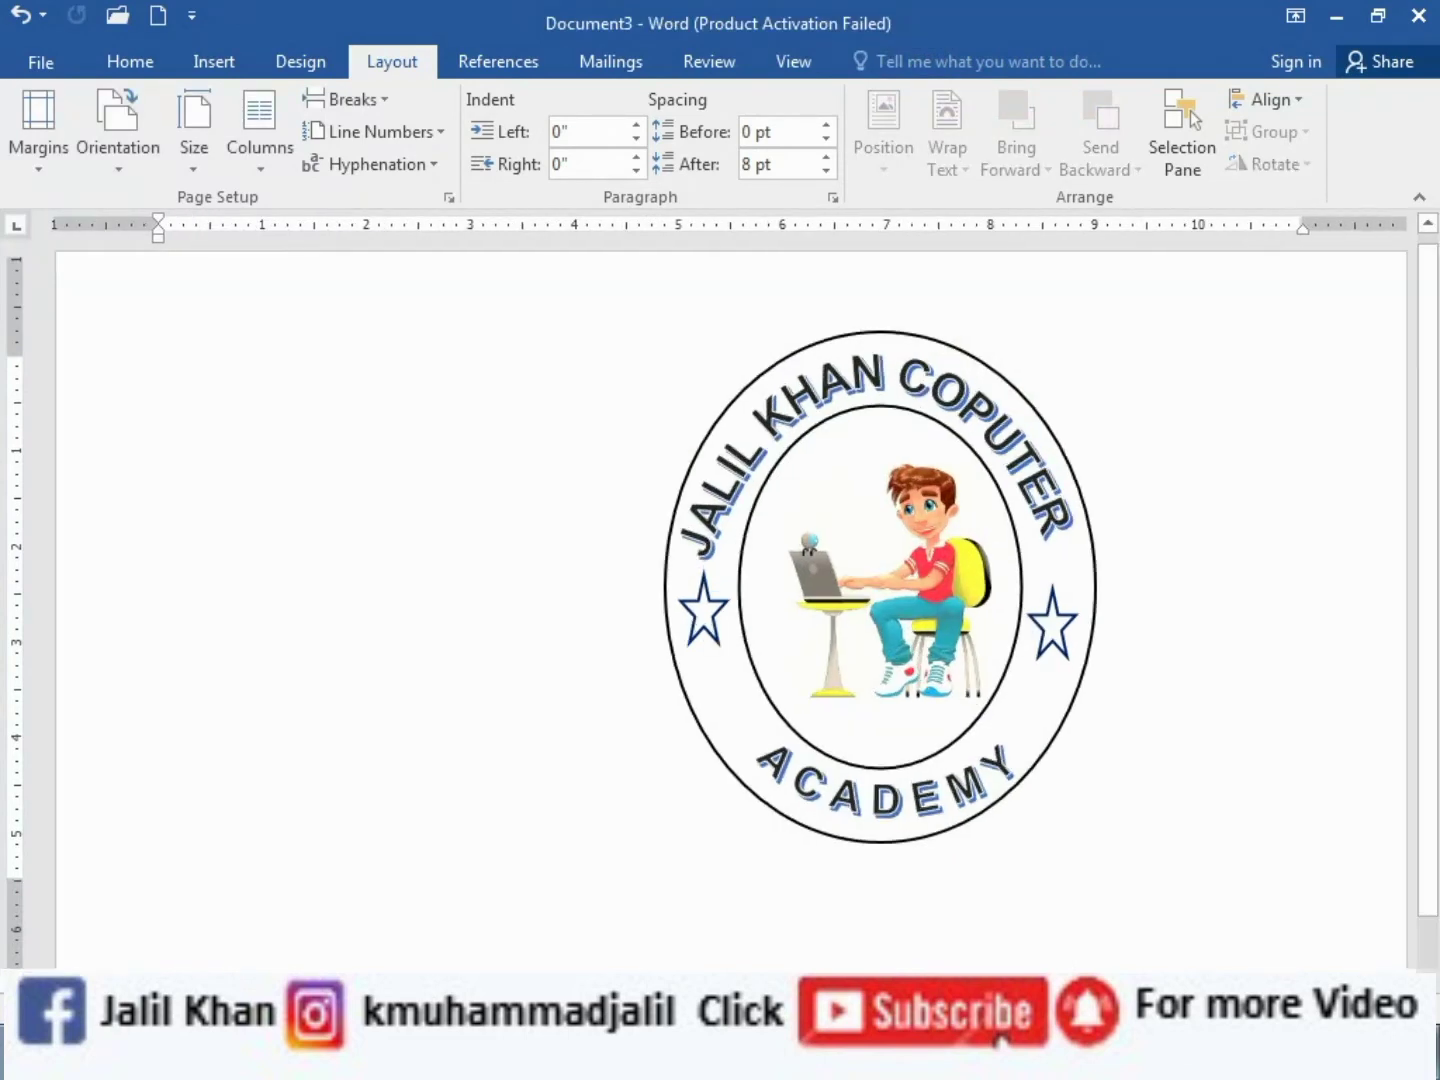
scroll(721, 600, up, 1)
scroll(720, 600, up, 1)
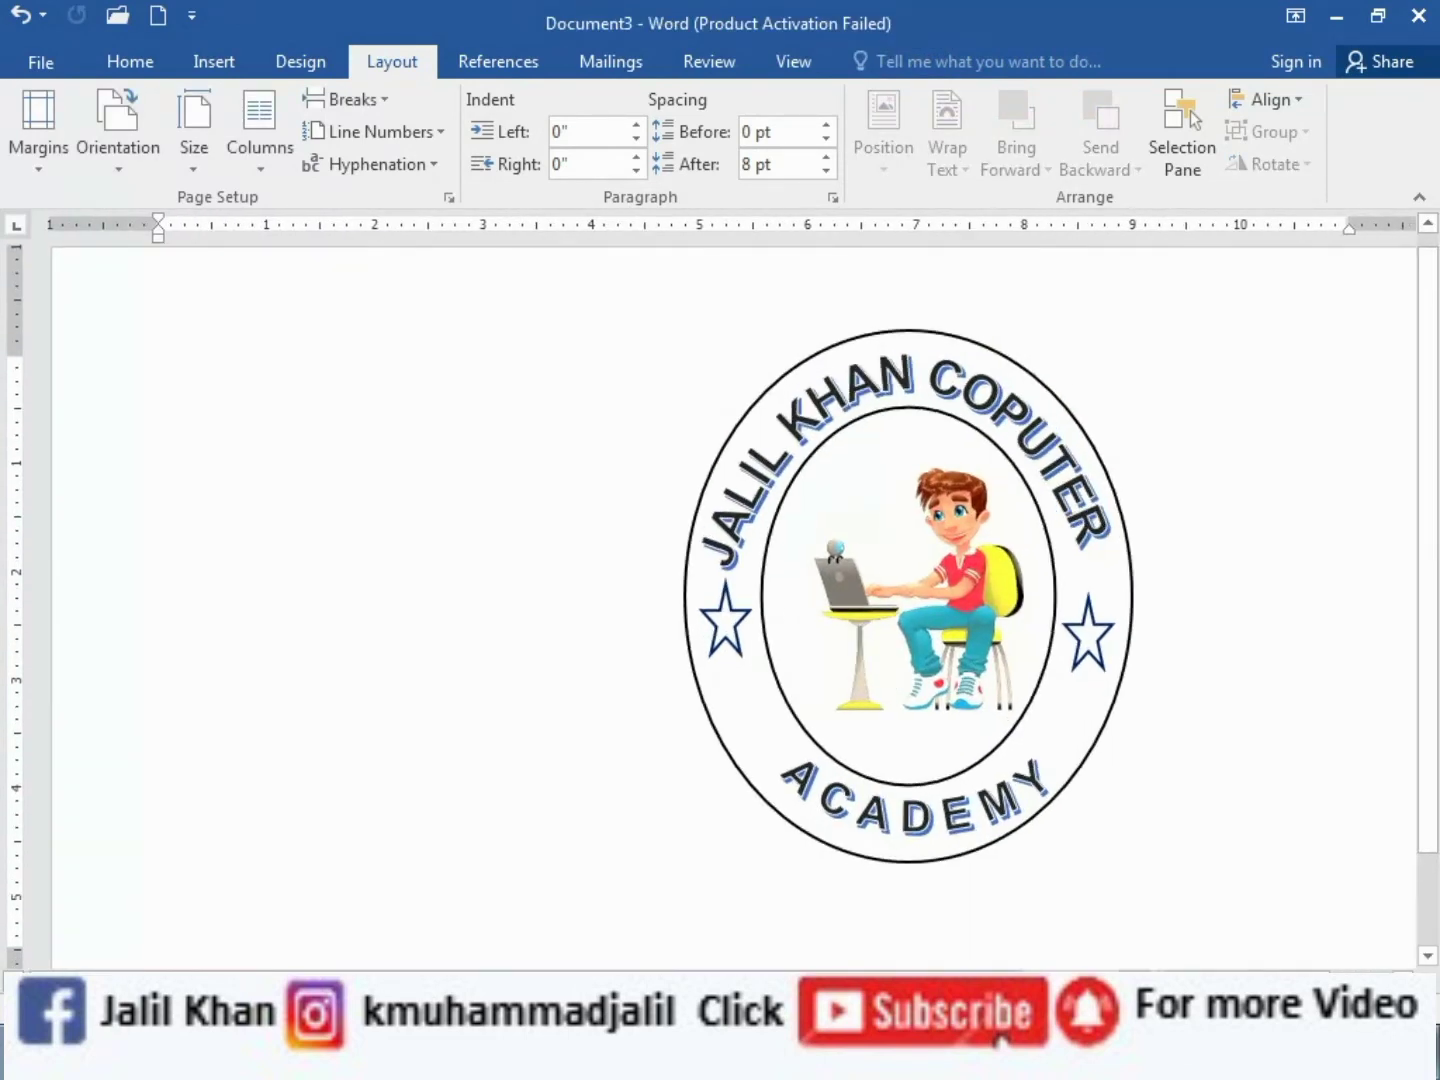
scroll(720, 600, up, 1)
scroll(720, 600, up, 1)
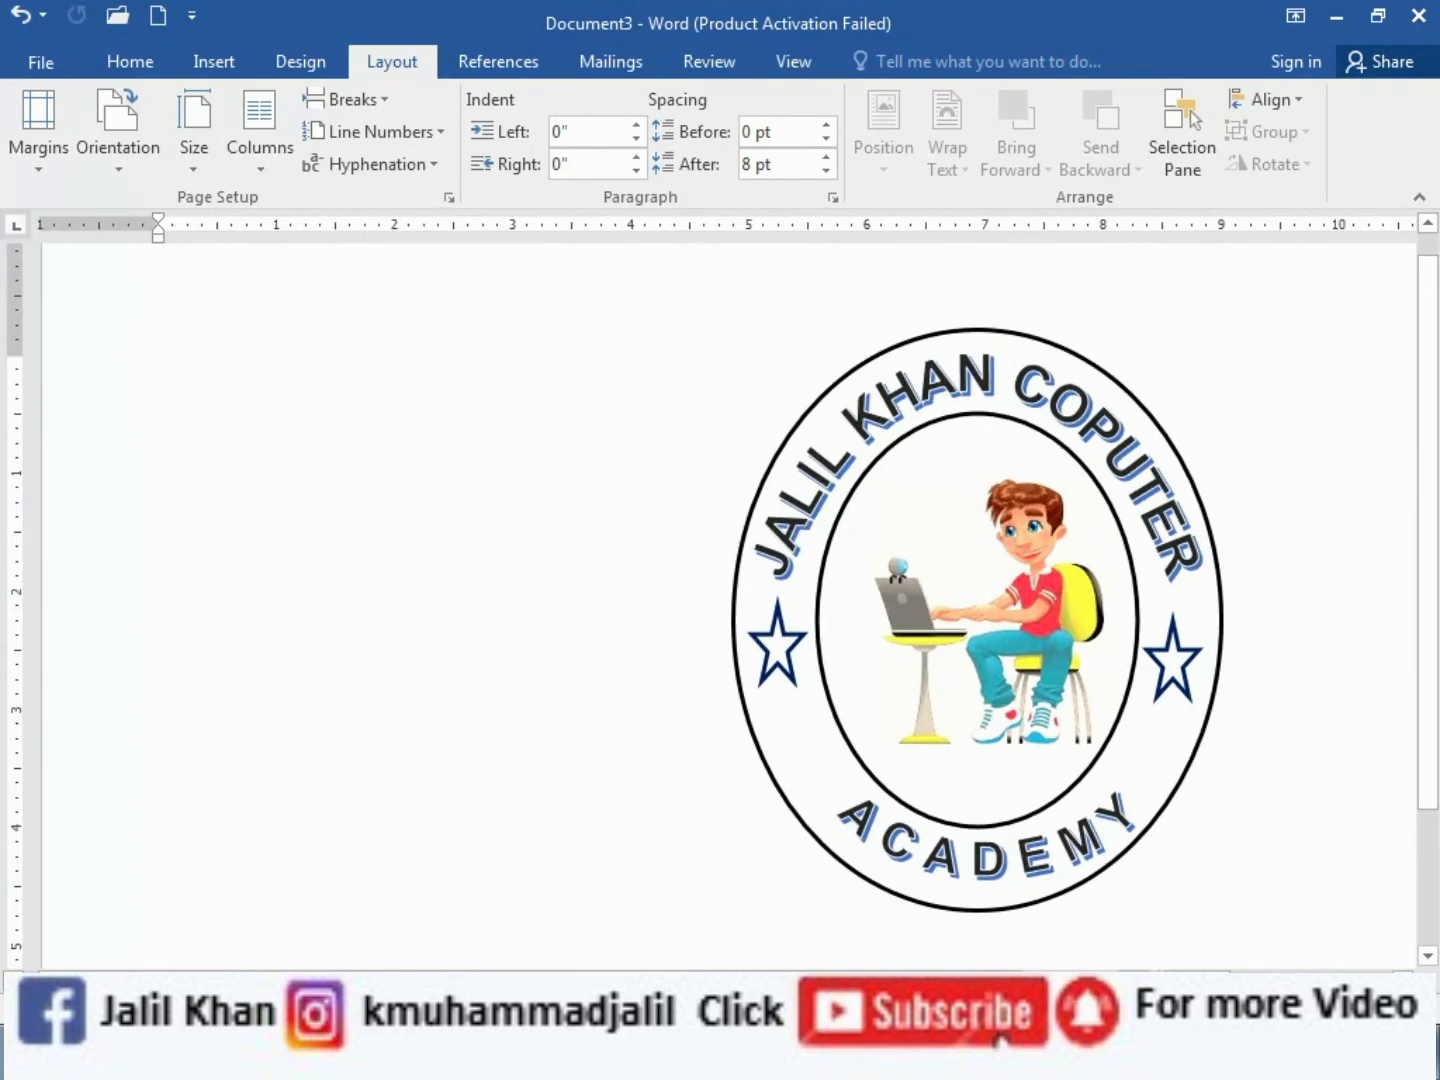
scroll(721, 600, down, 1)
scroll(720, 600, down, 1)
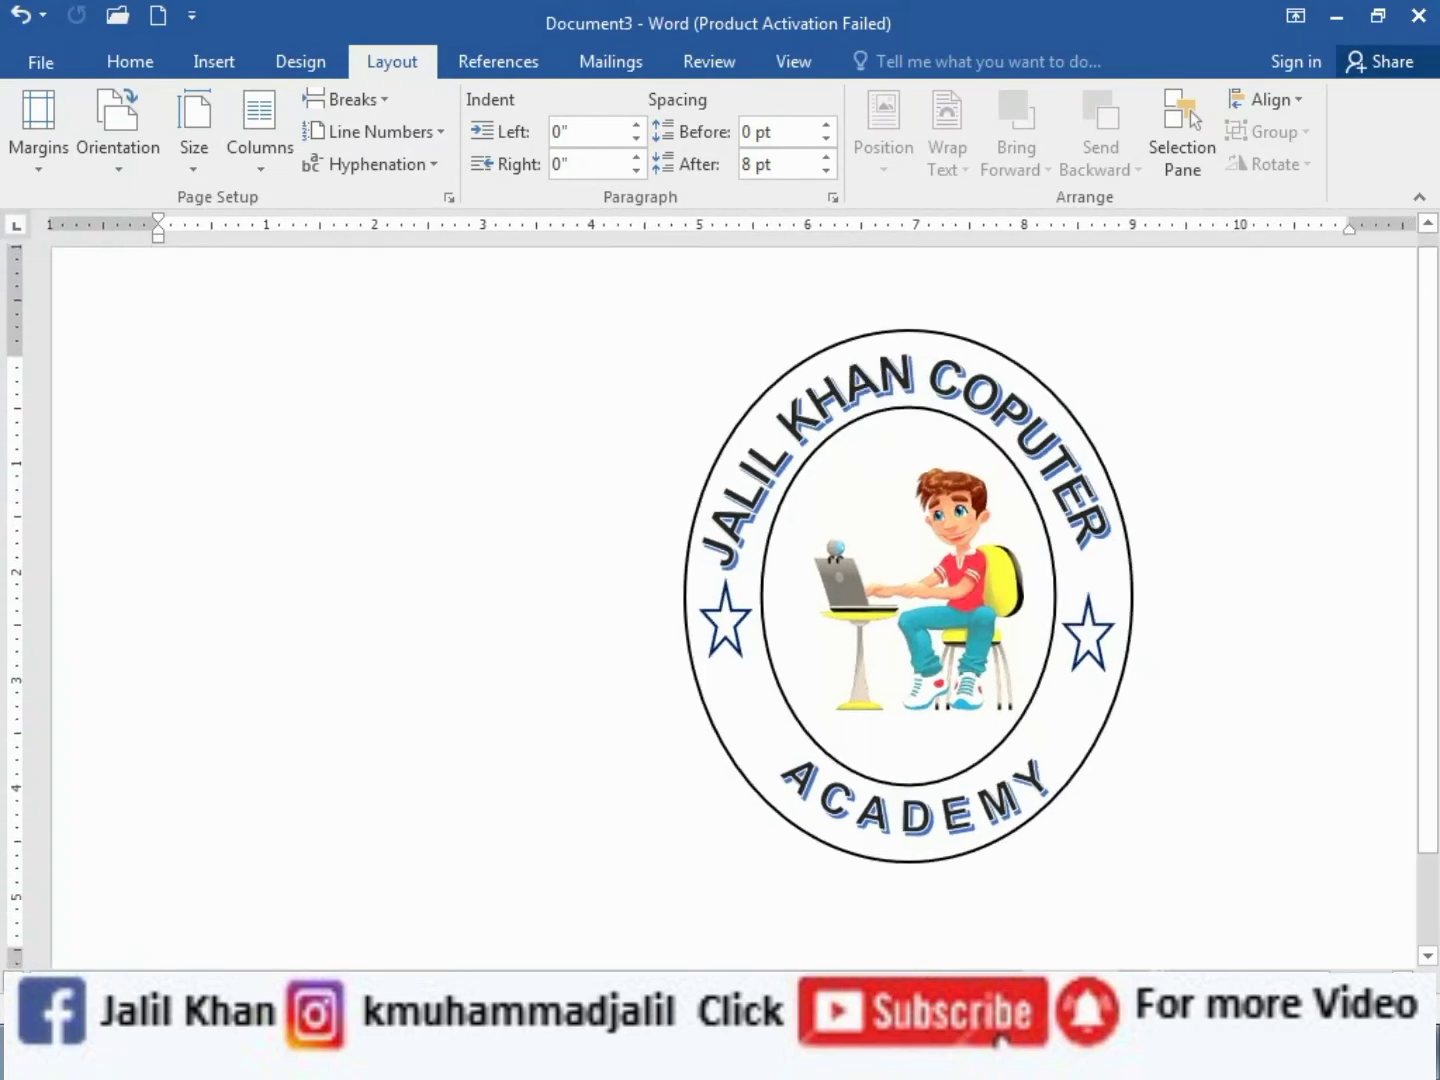
scroll(720, 599, down, 1)
scroll(720, 599, down, 1)
scroll(720, 600, down, 1)
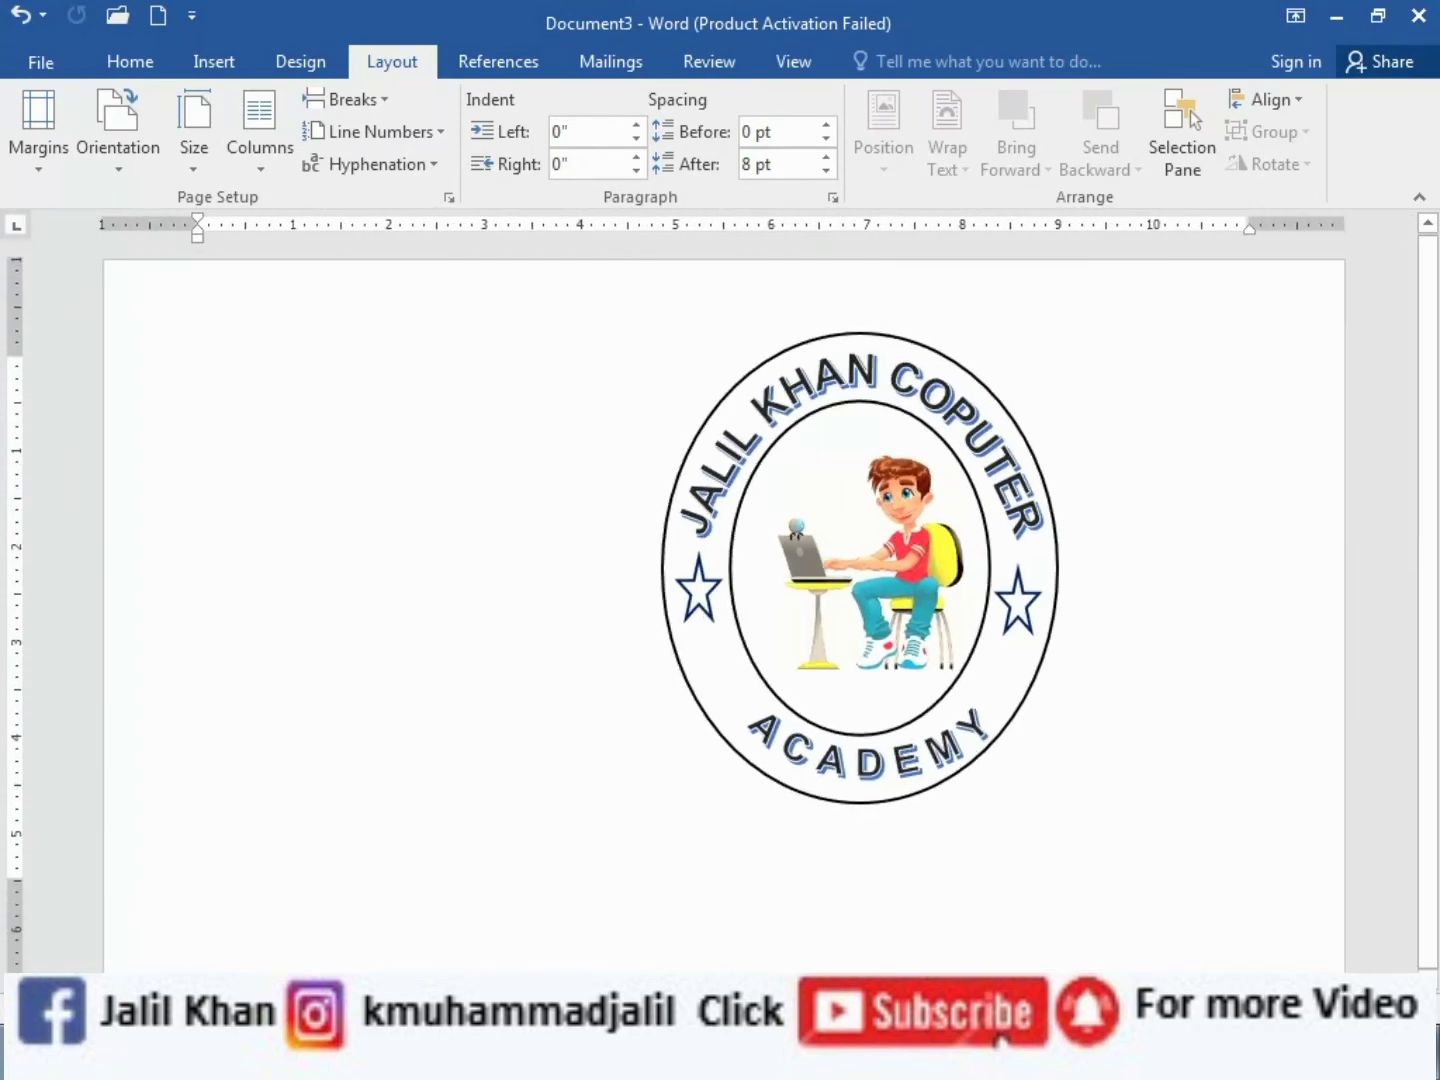
scroll(720, 600, down, 1)
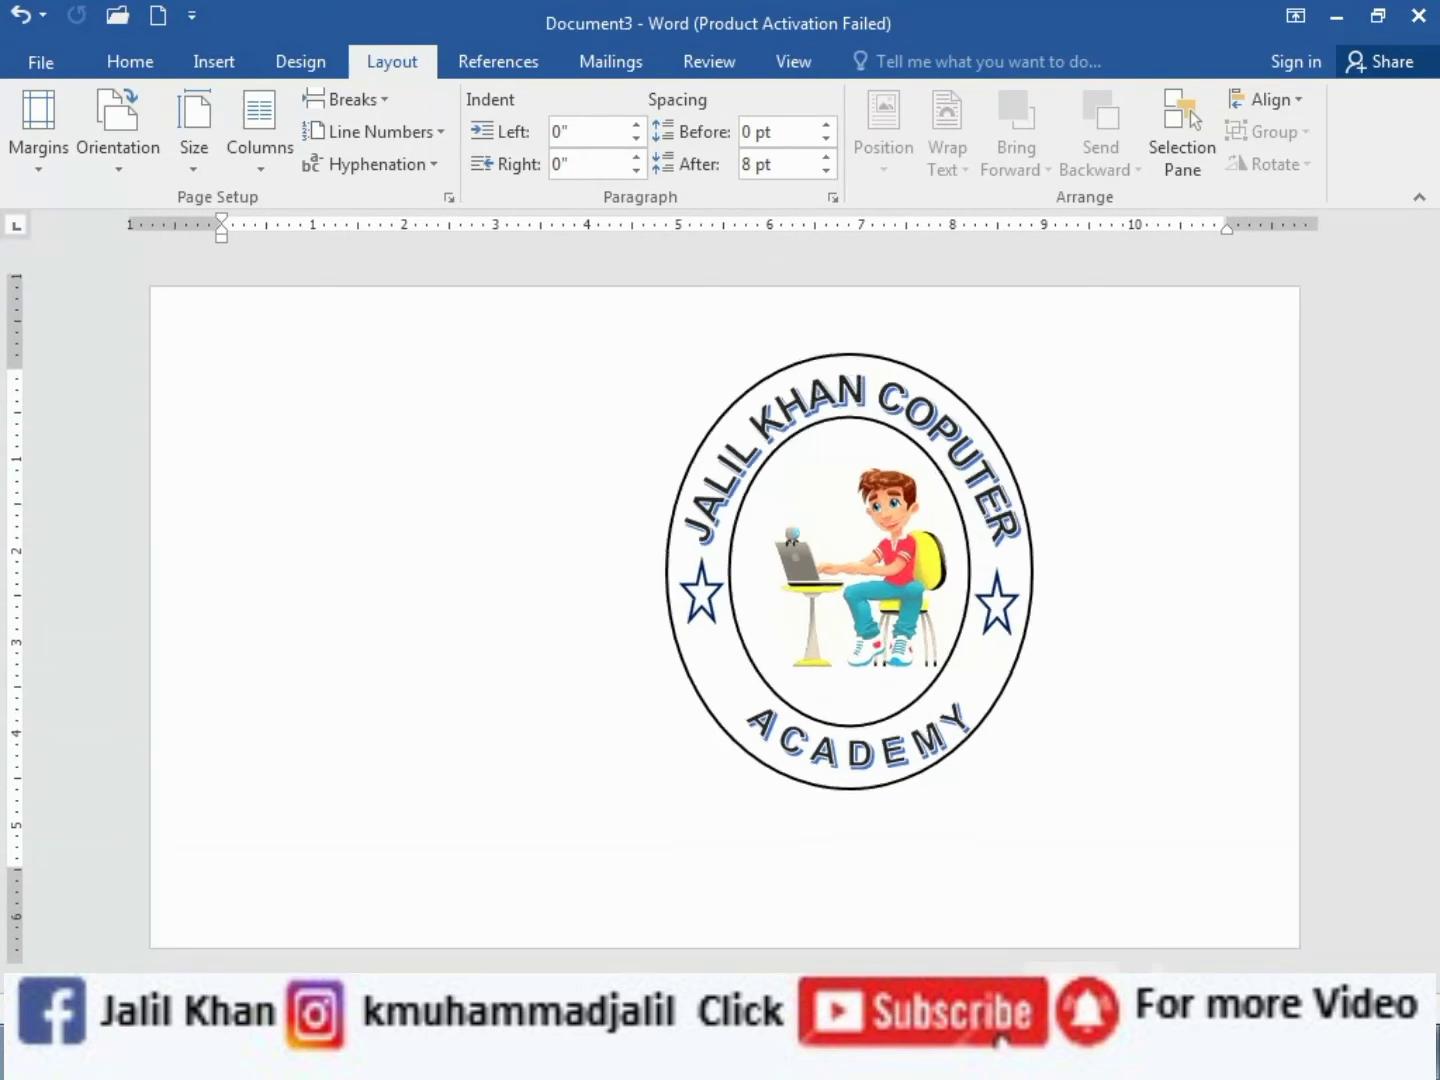
scroll(720, 600, down, 1)
scroll(720, 600, down, 1)
scroll(720, 600, down, 1)
scroll(720, 600, down, 1)
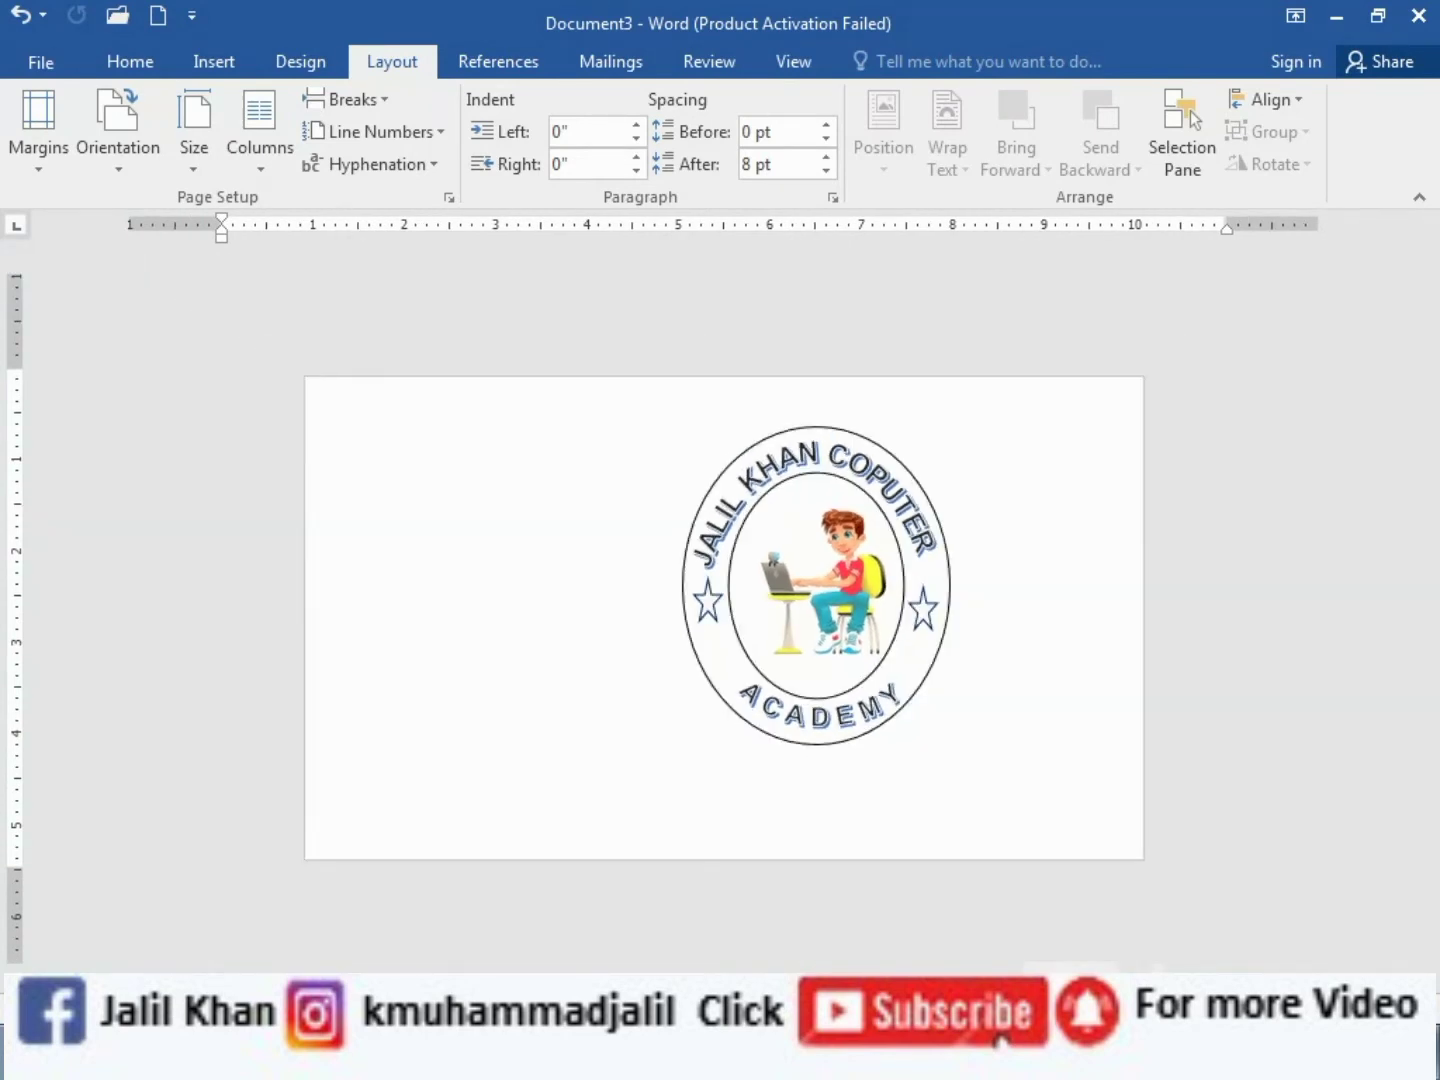
scroll(720, 600, down, 1)
scroll(720, 600, down, 1)
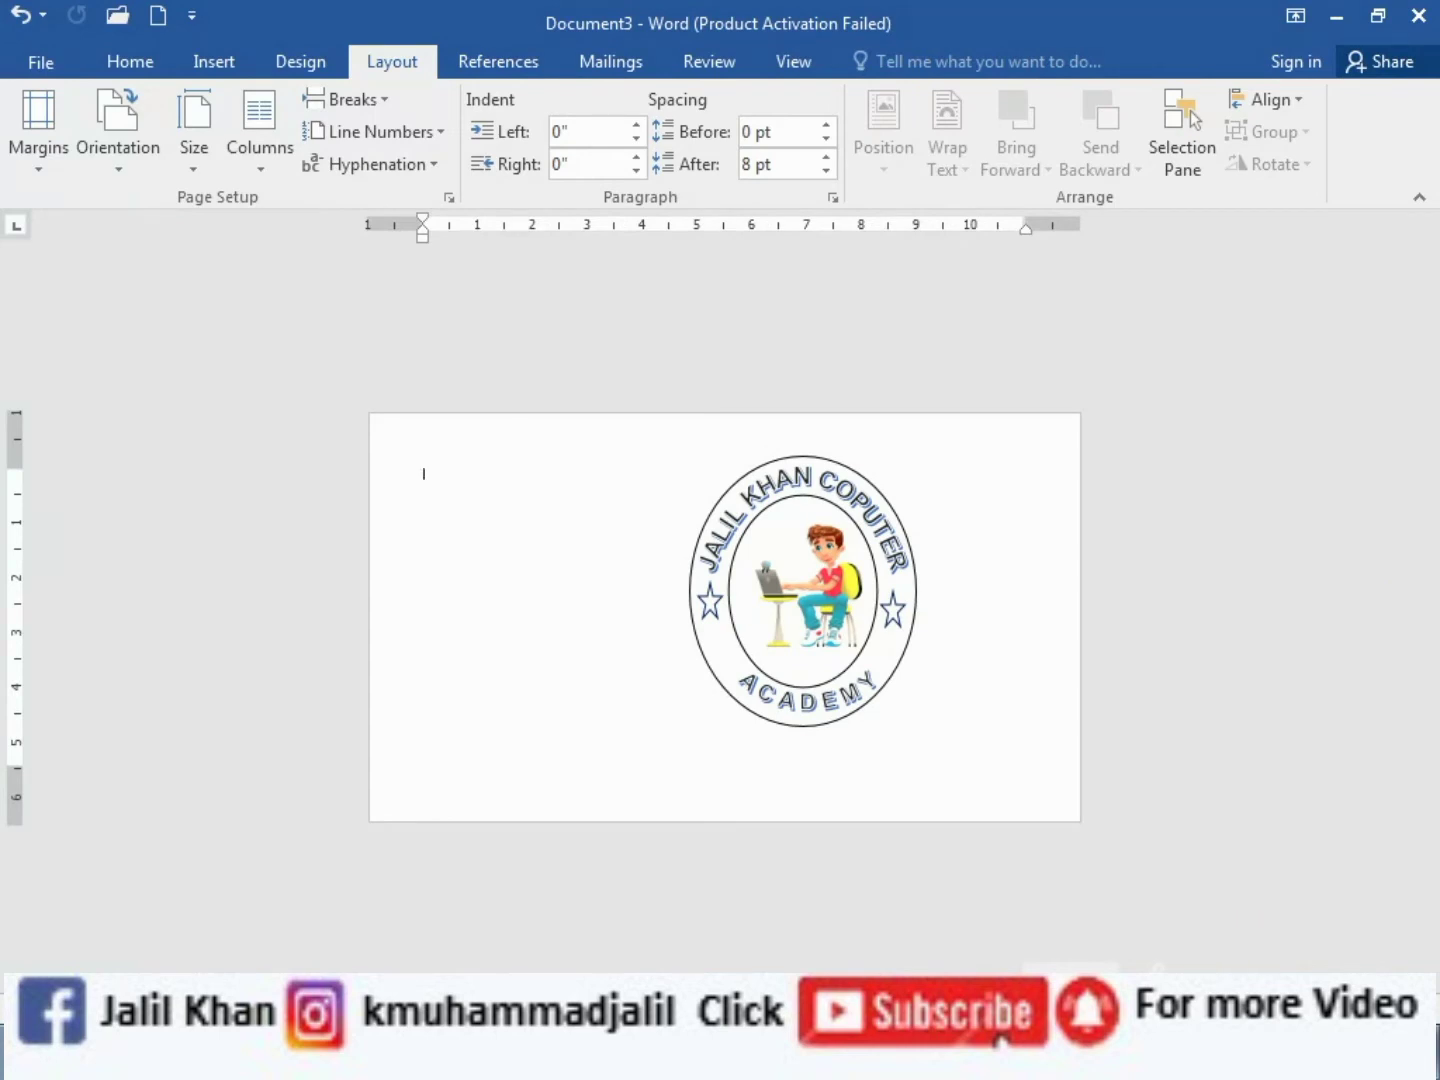
scroll(721, 600, up, 1)
scroll(720, 600, up, 1)
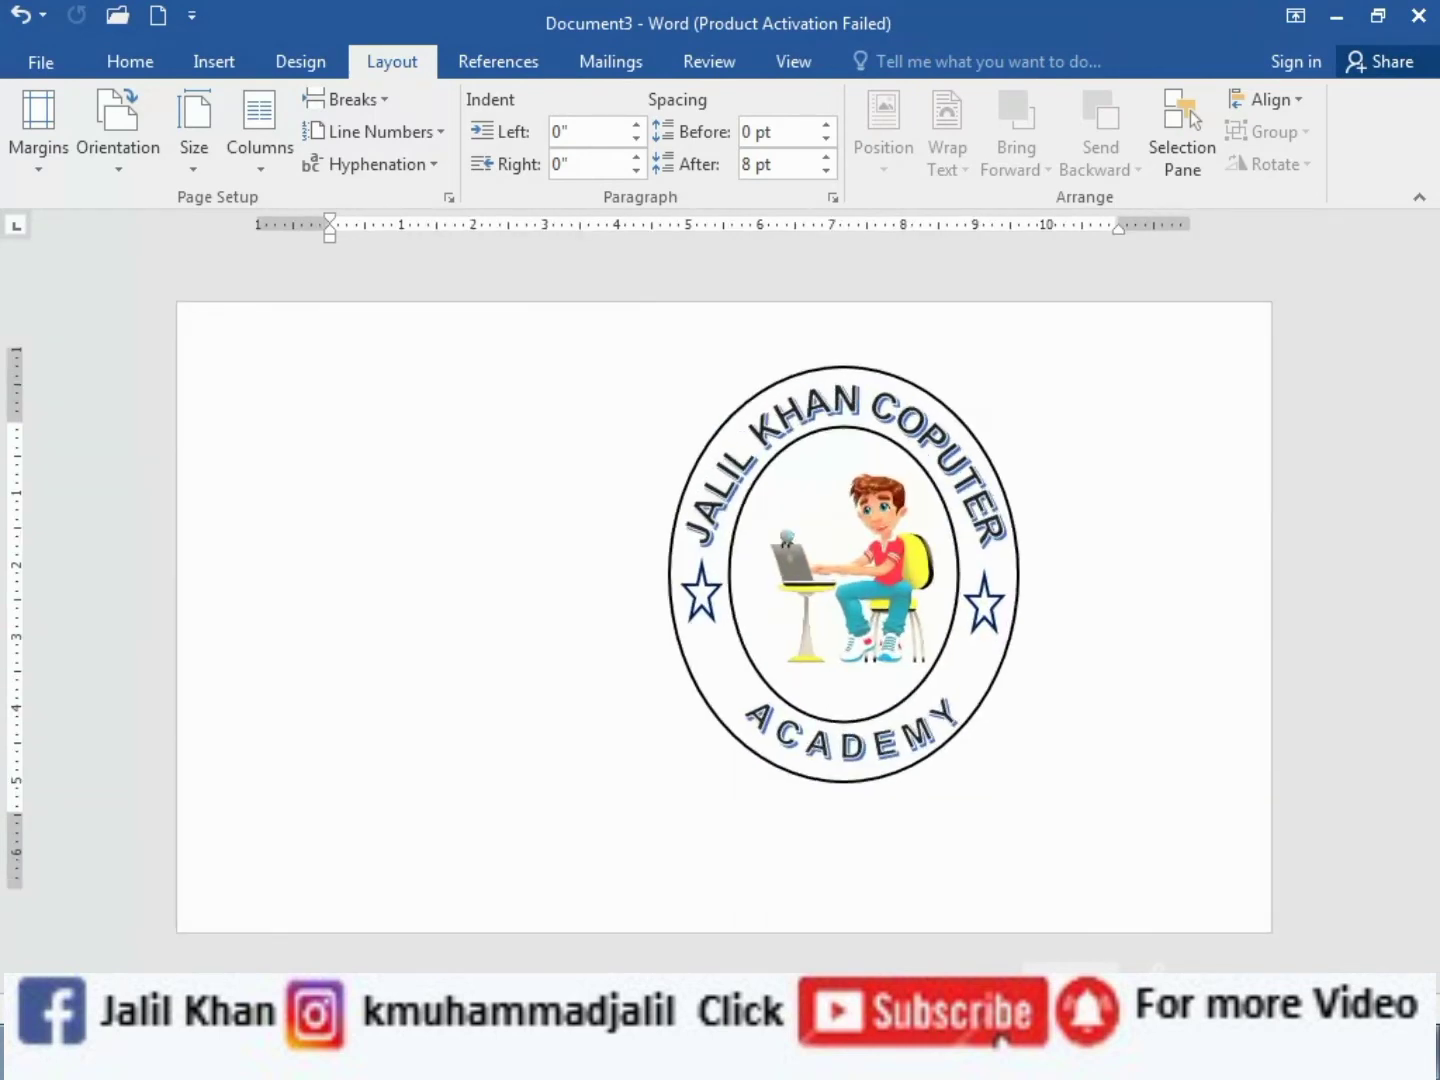
scroll(720, 600, up, 1)
scroll(1015, 761, up, 1)
scroll(1015, 760, up, 1)
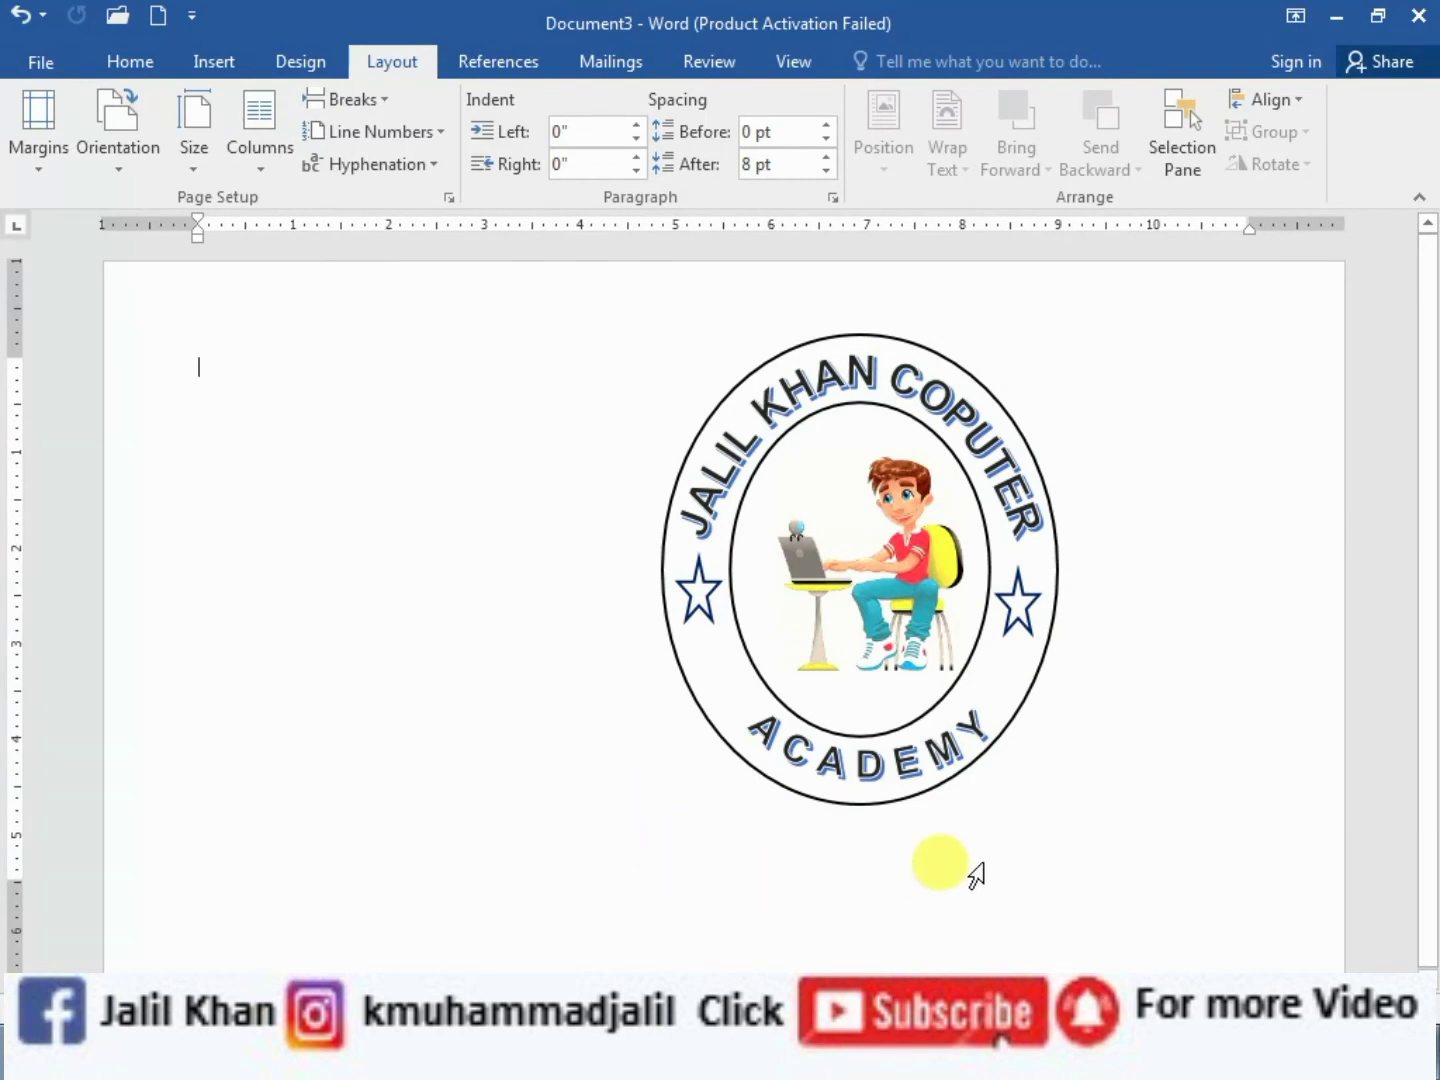
Draw a 0.81" × 5.97" Stars and Banners ribbon shape below the oval stamp
click(200, 62)
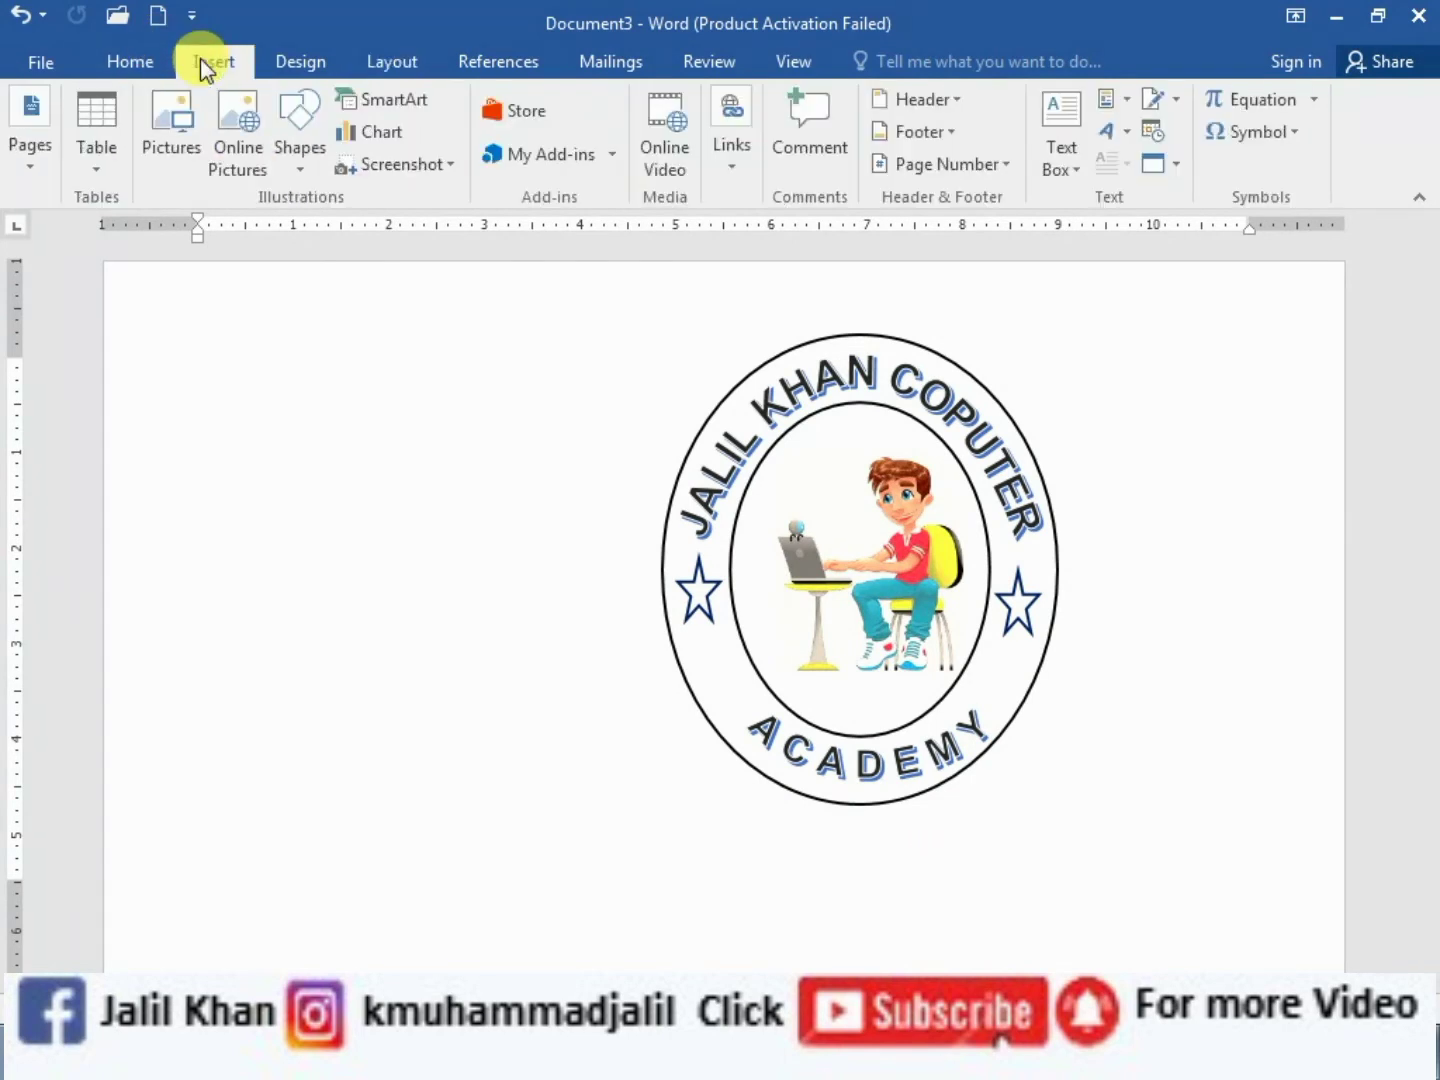
click(307, 168)
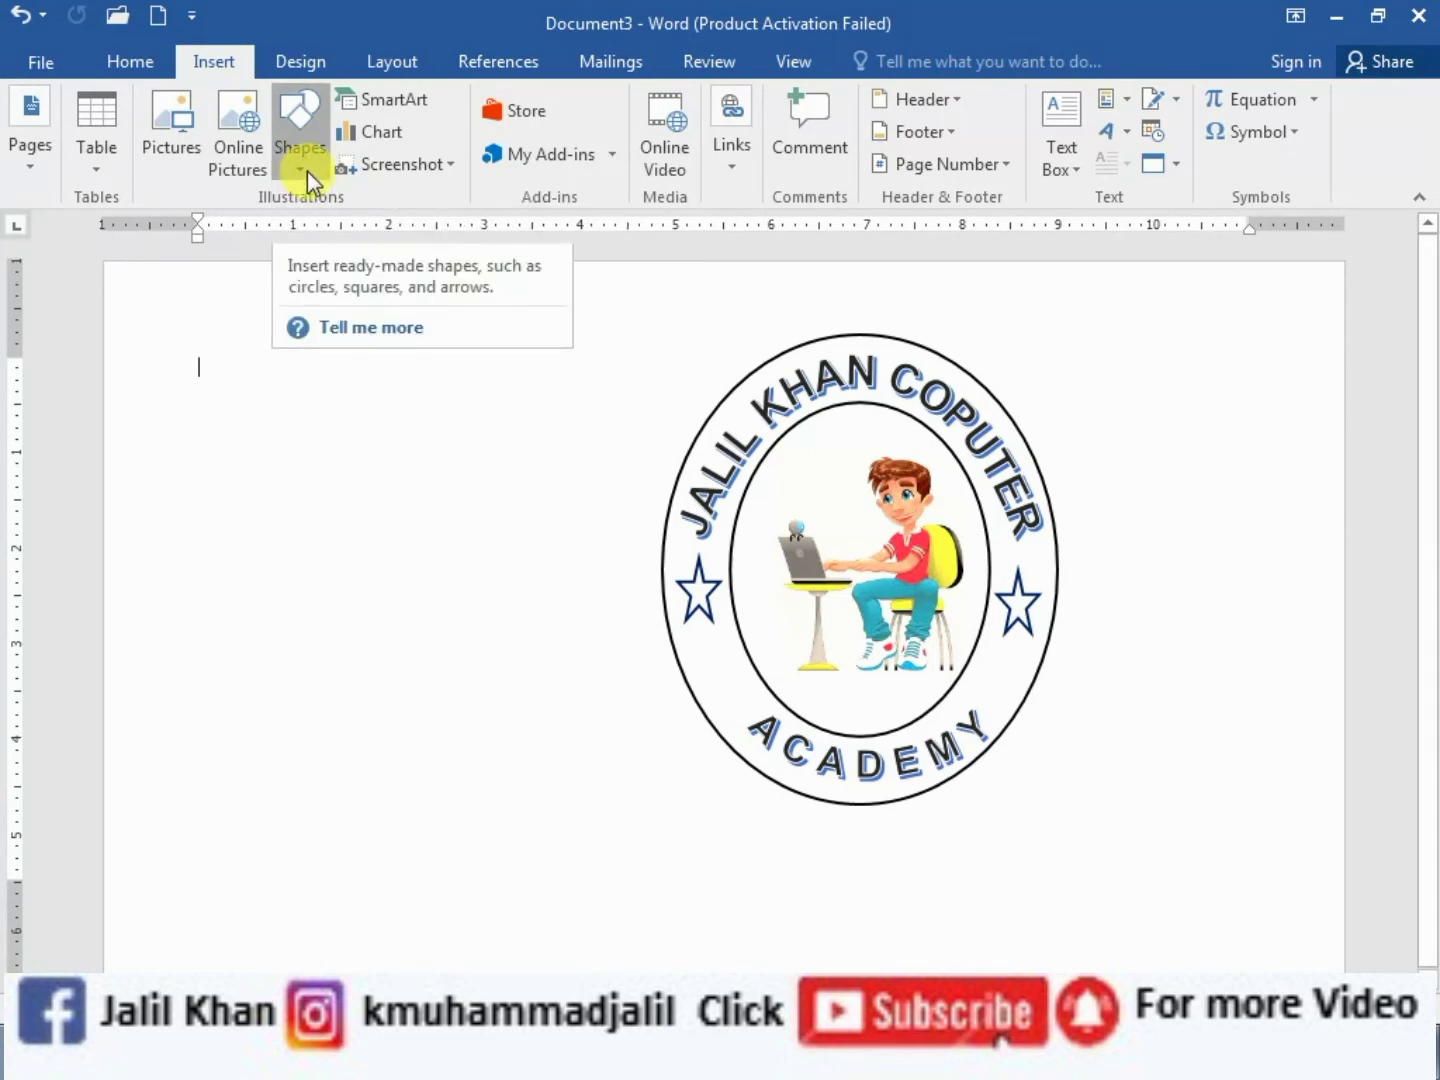
click(307, 170)
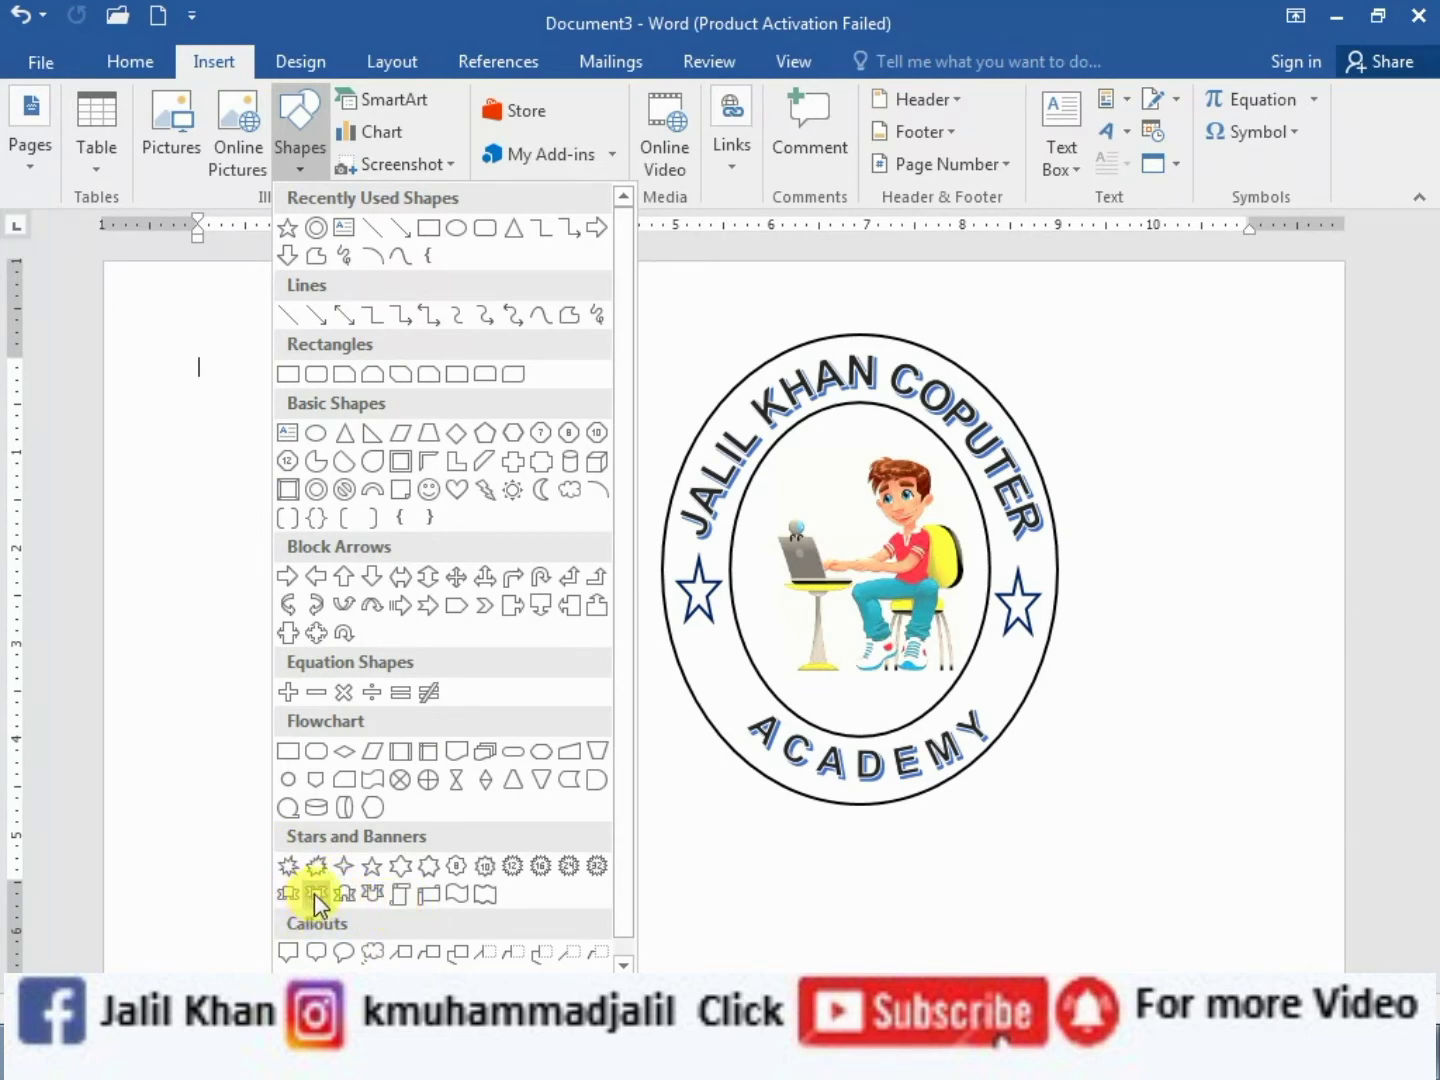
click(293, 869)
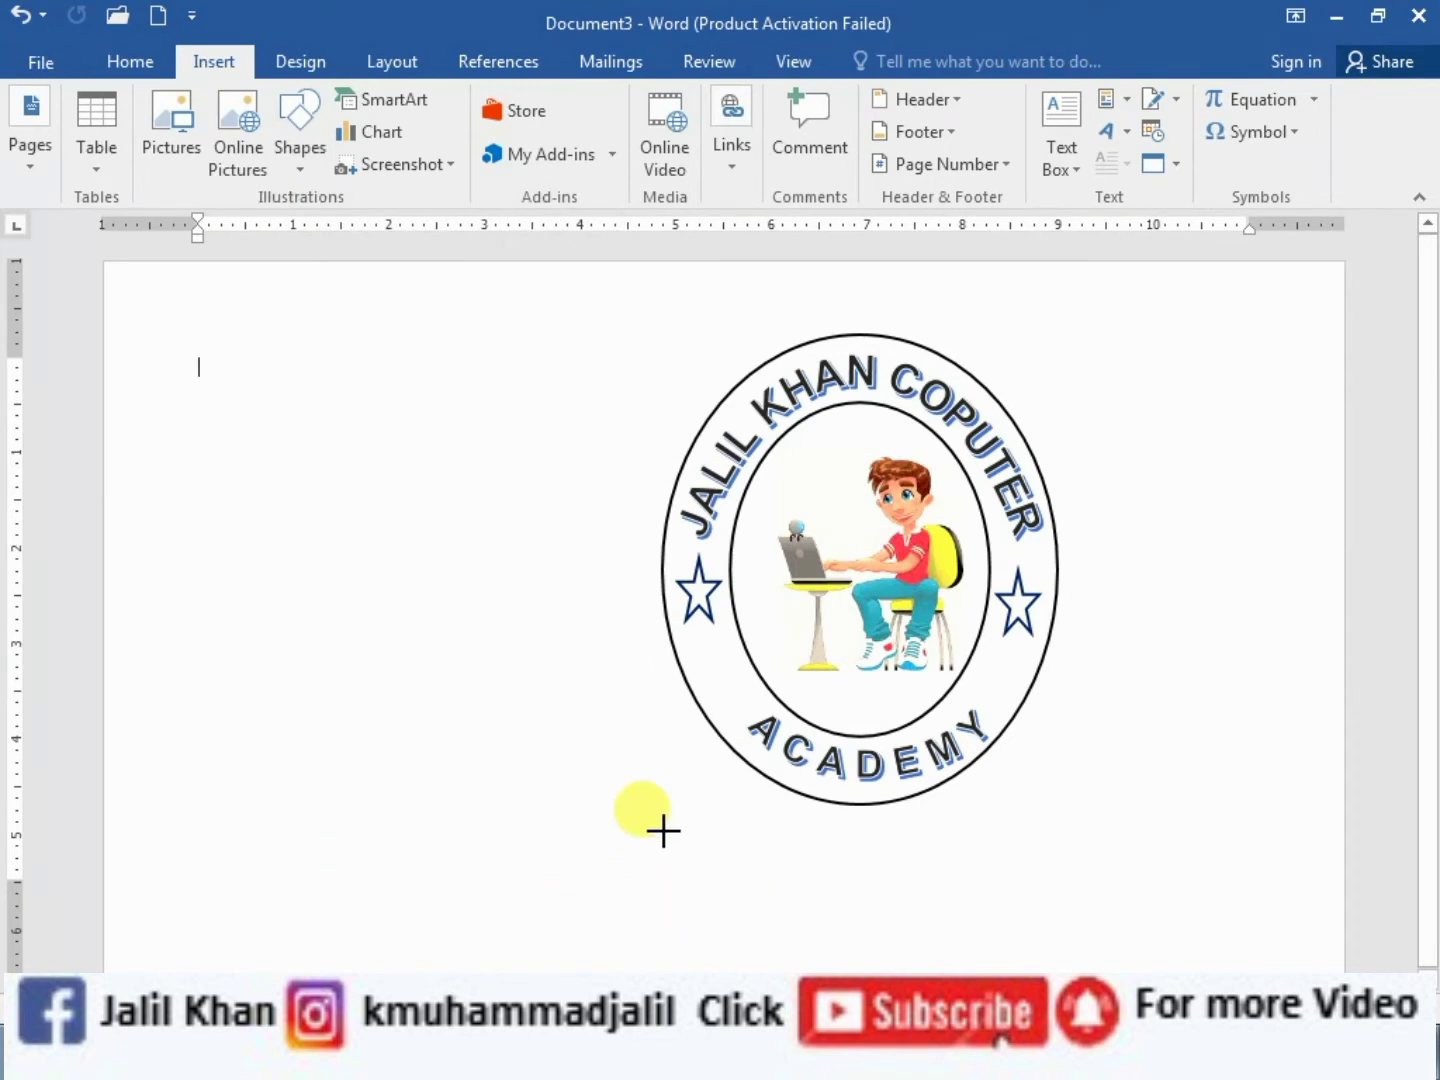
drag(662, 830, 1233, 895)
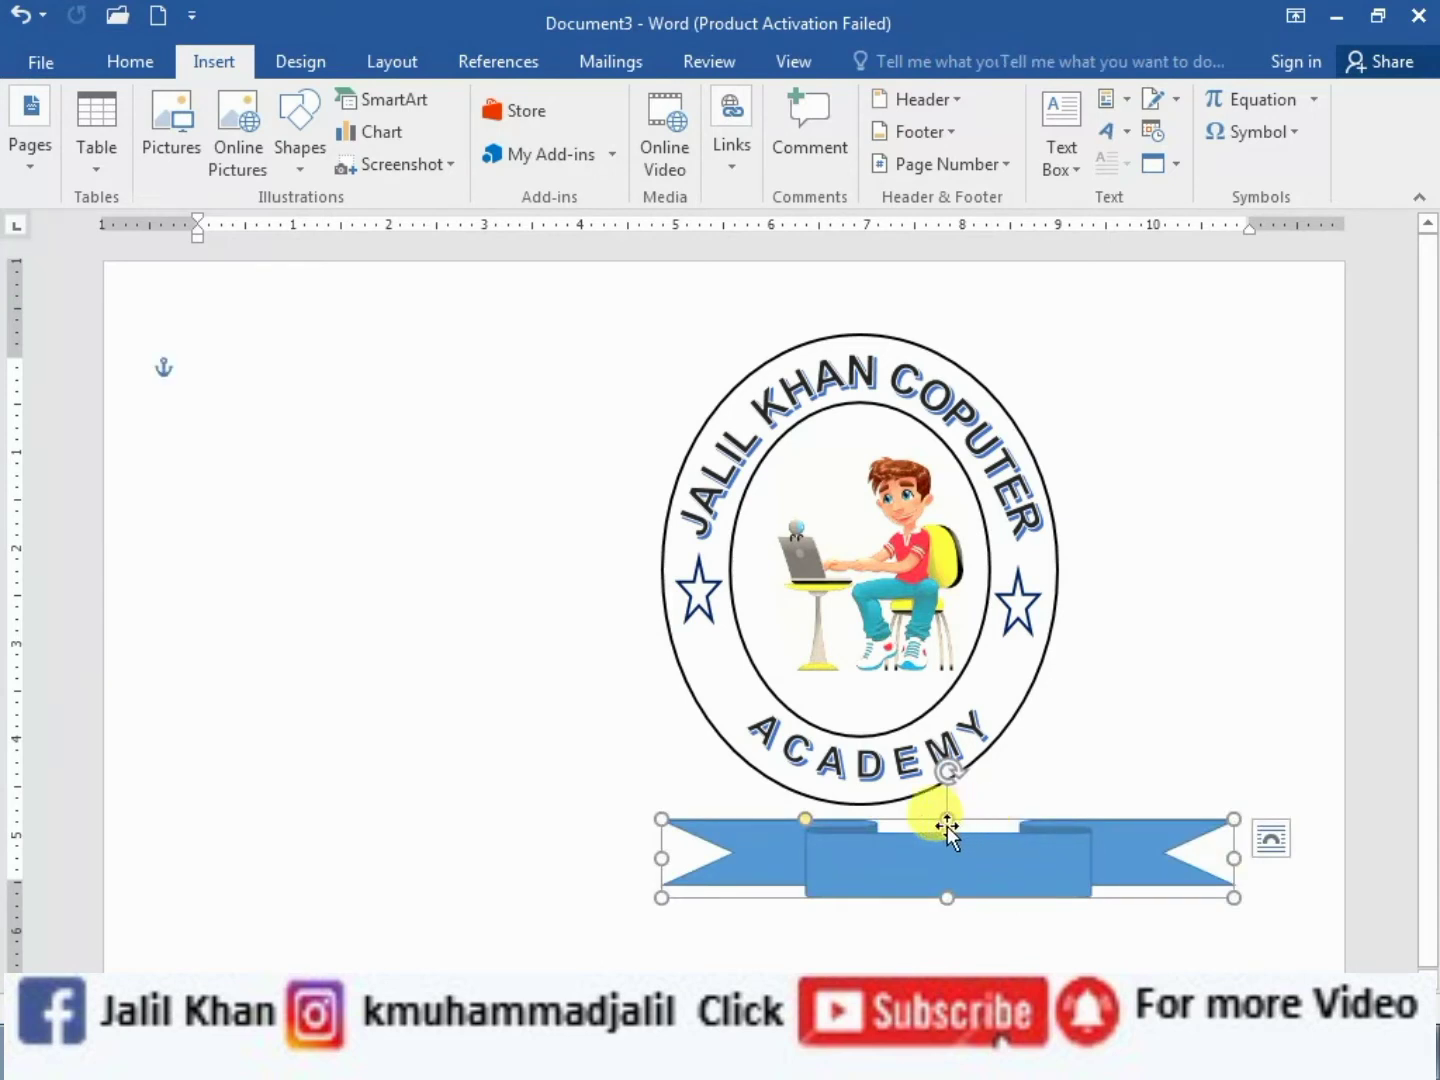
Move the ribbon left under the stamp and widen its centre section
drag(1001, 822, 923, 820)
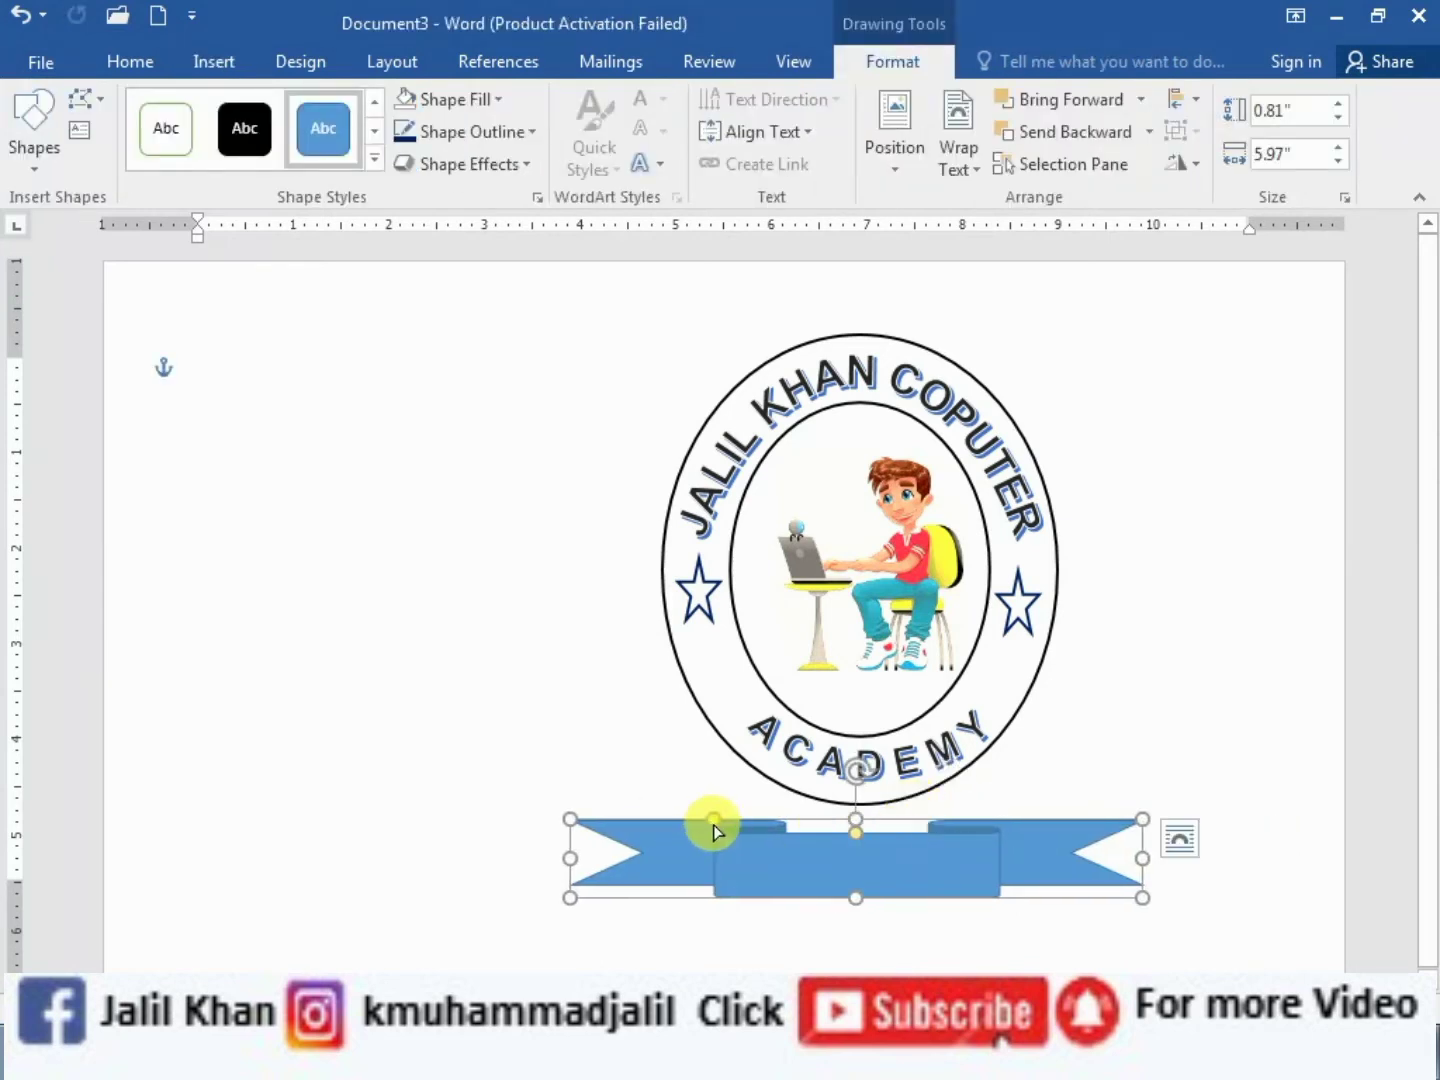
drag(713, 829, 675, 822)
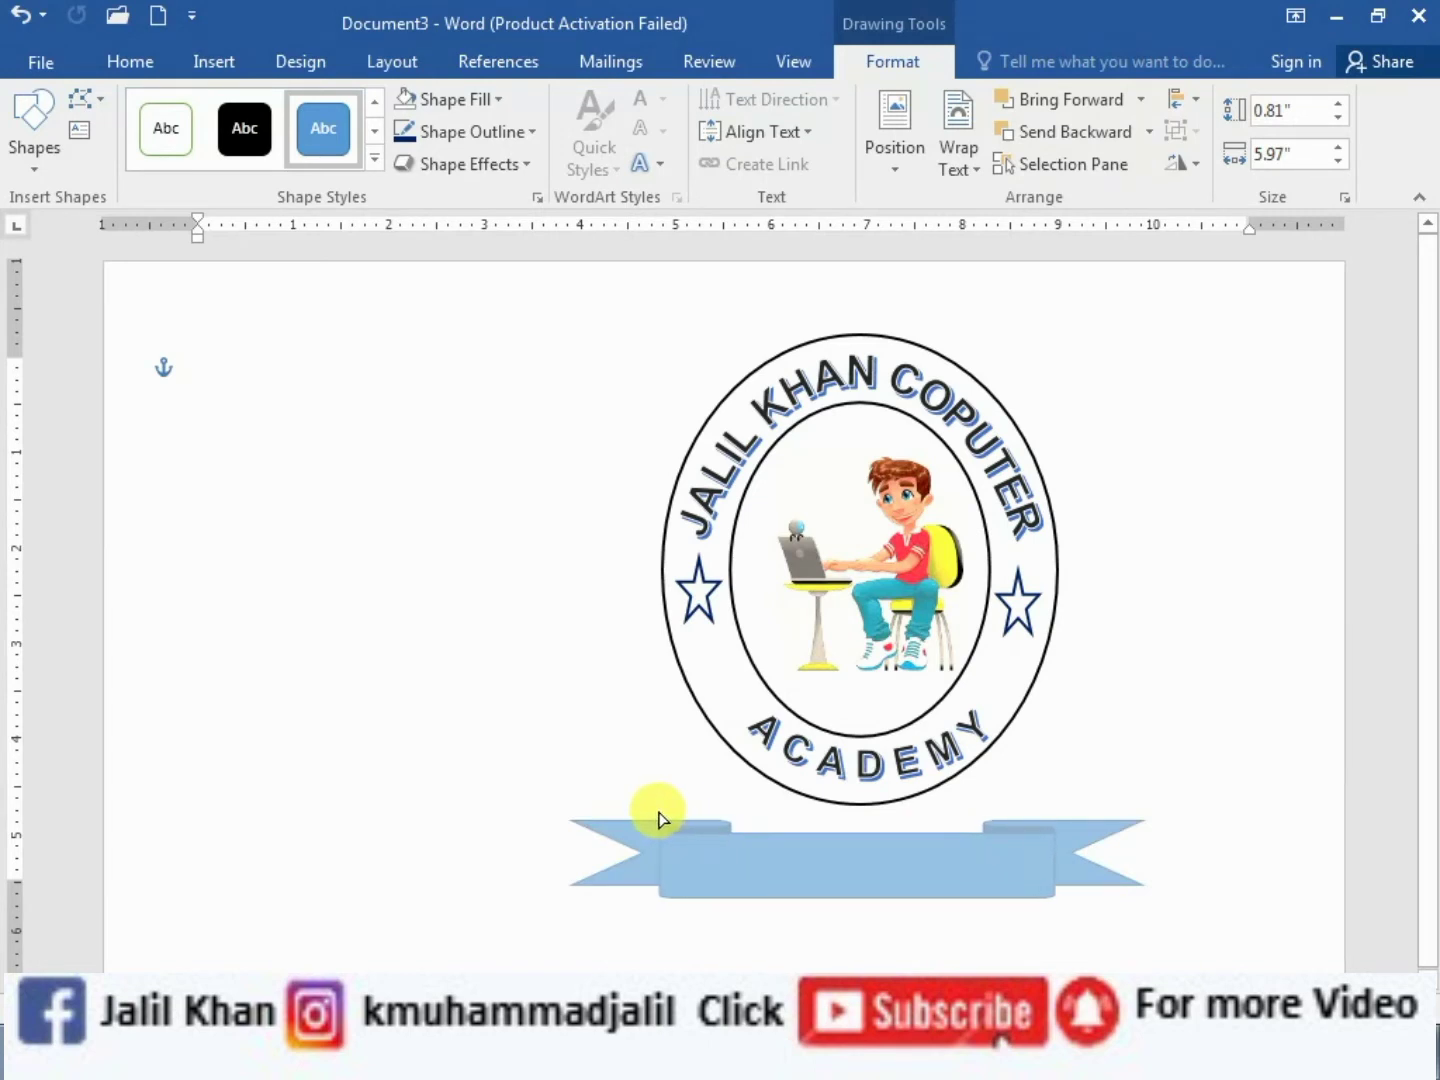
drag(661, 818, 660, 818)
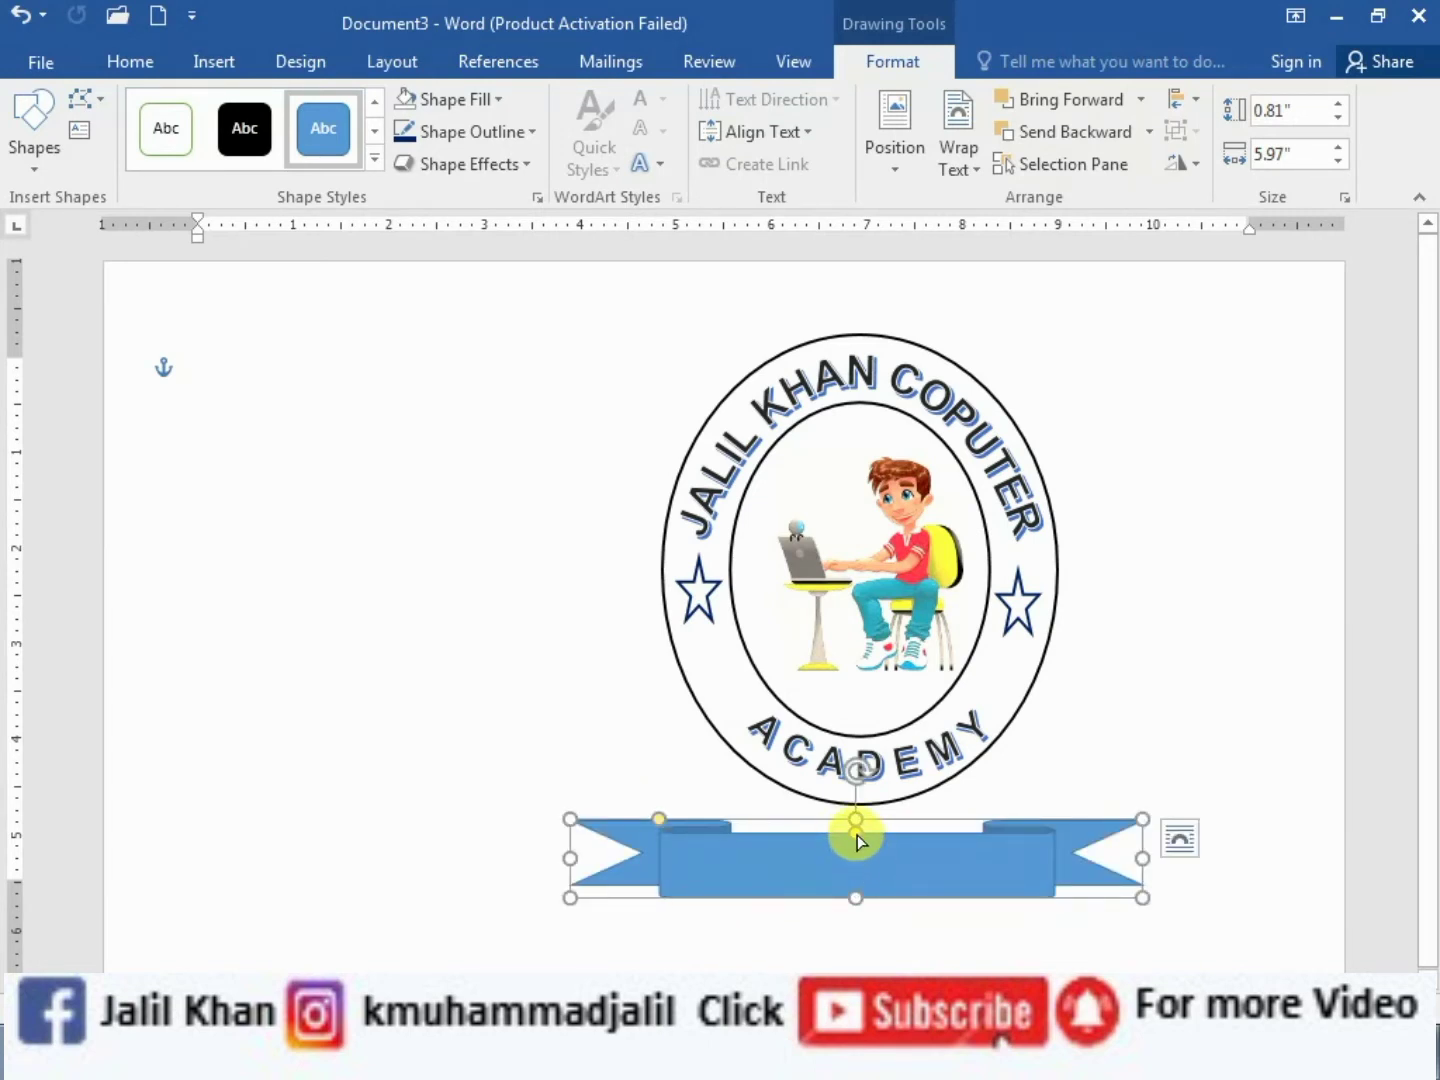
drag(857, 836, 850, 824)
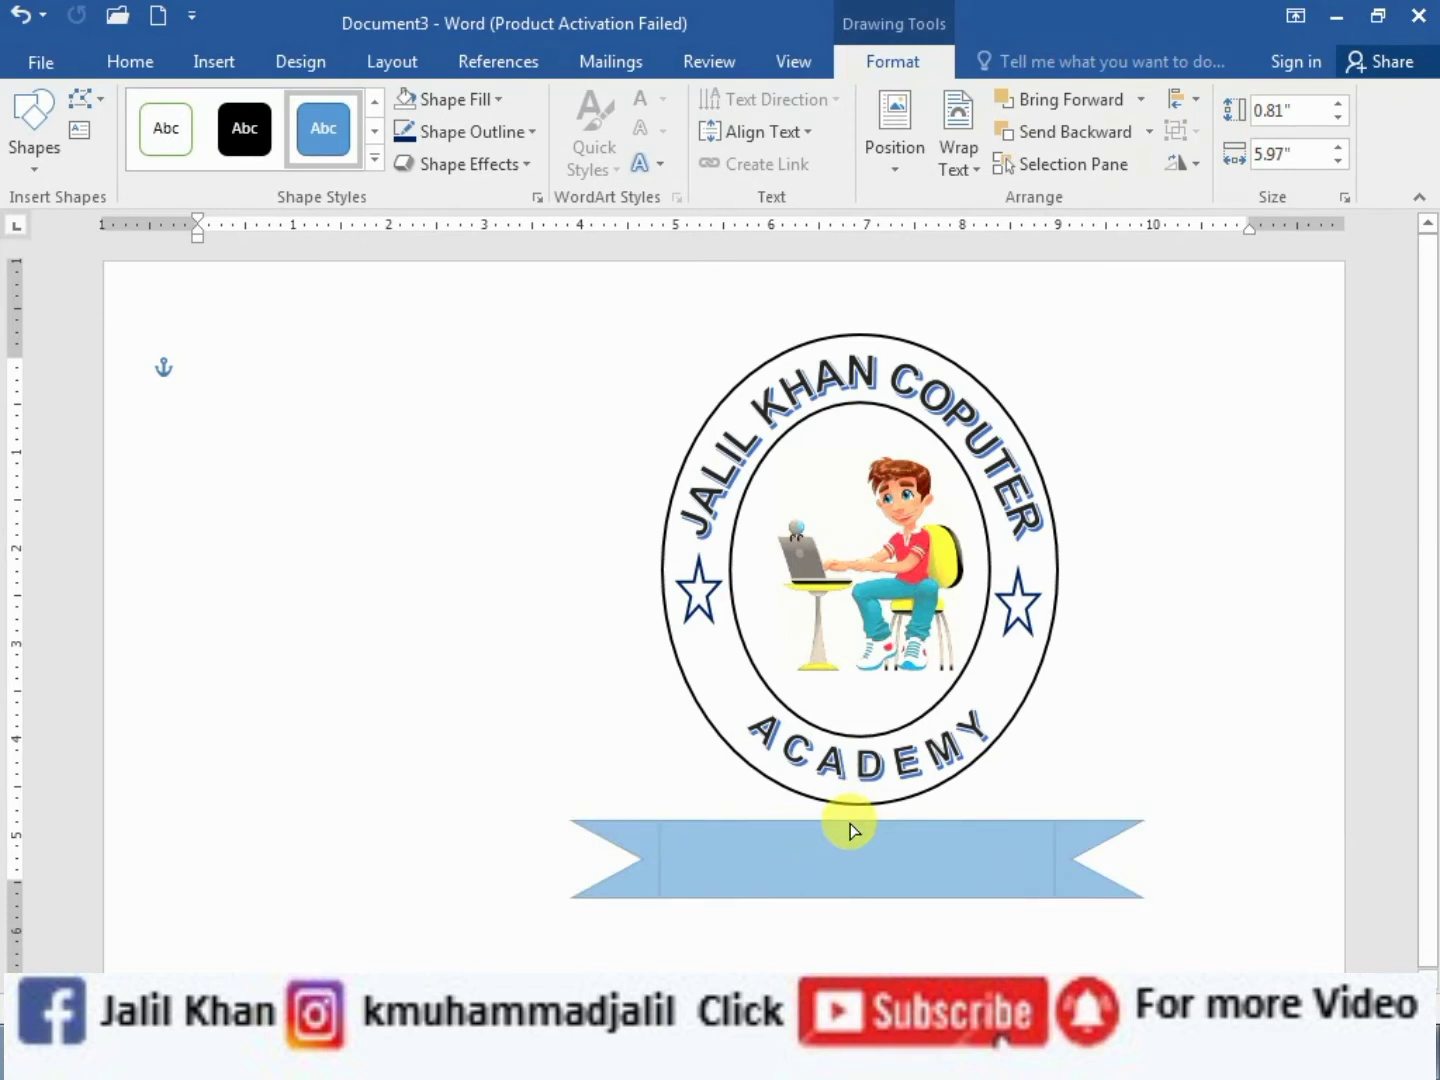
Fill the ribbon banner with black
drag(851, 828, 850, 830)
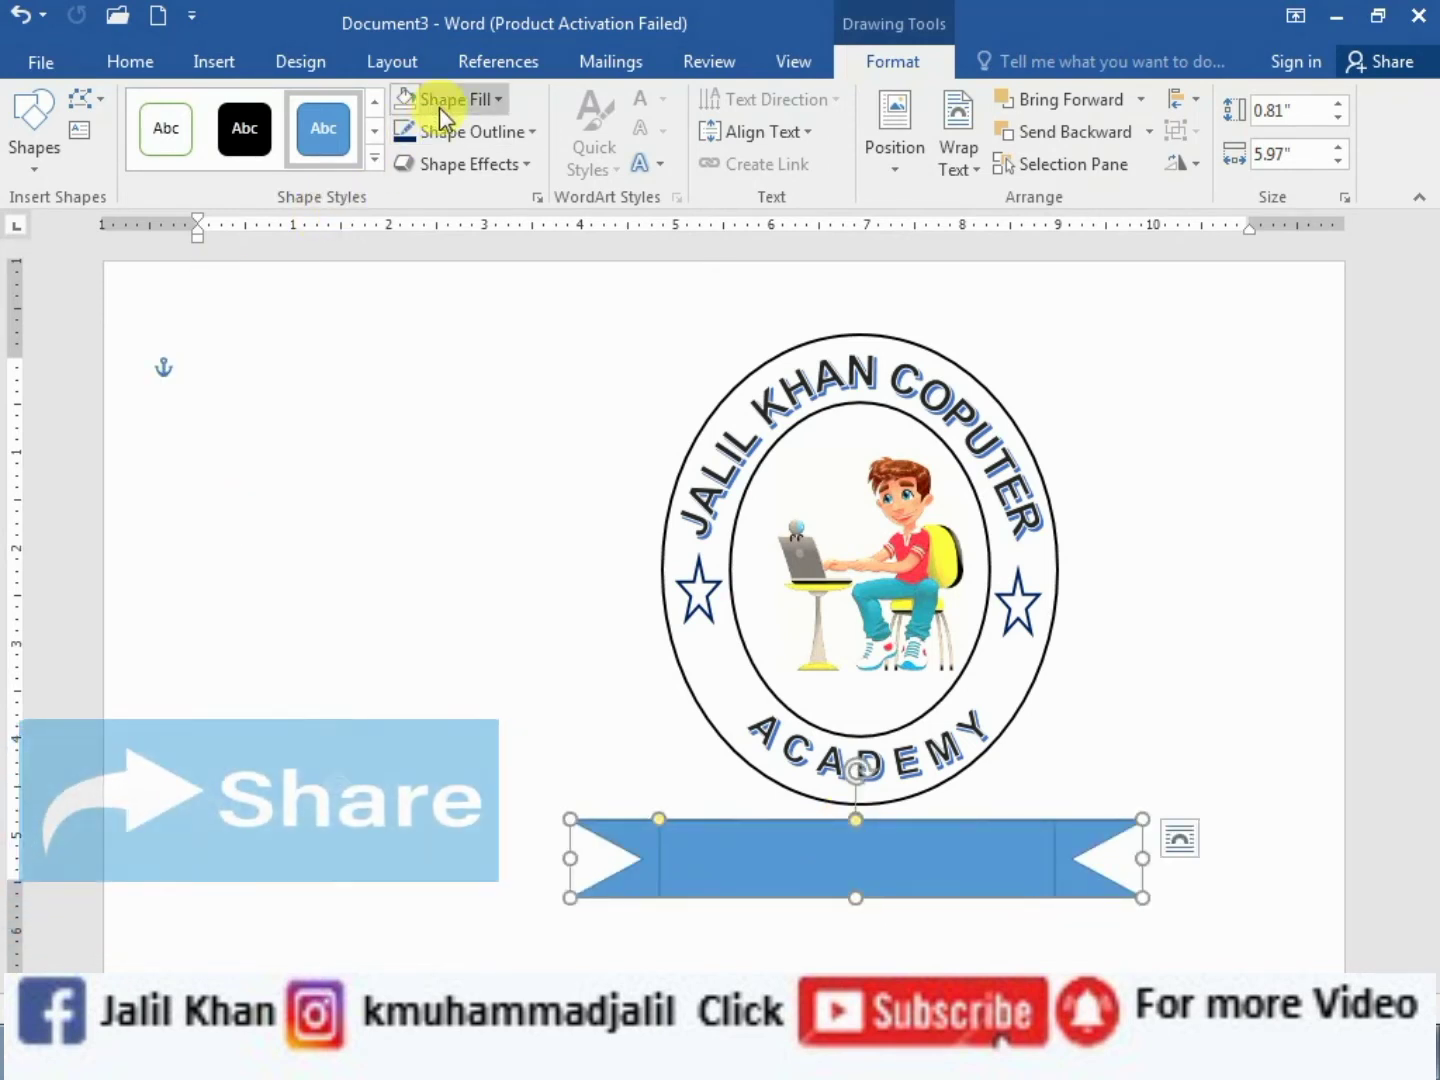
click(439, 104)
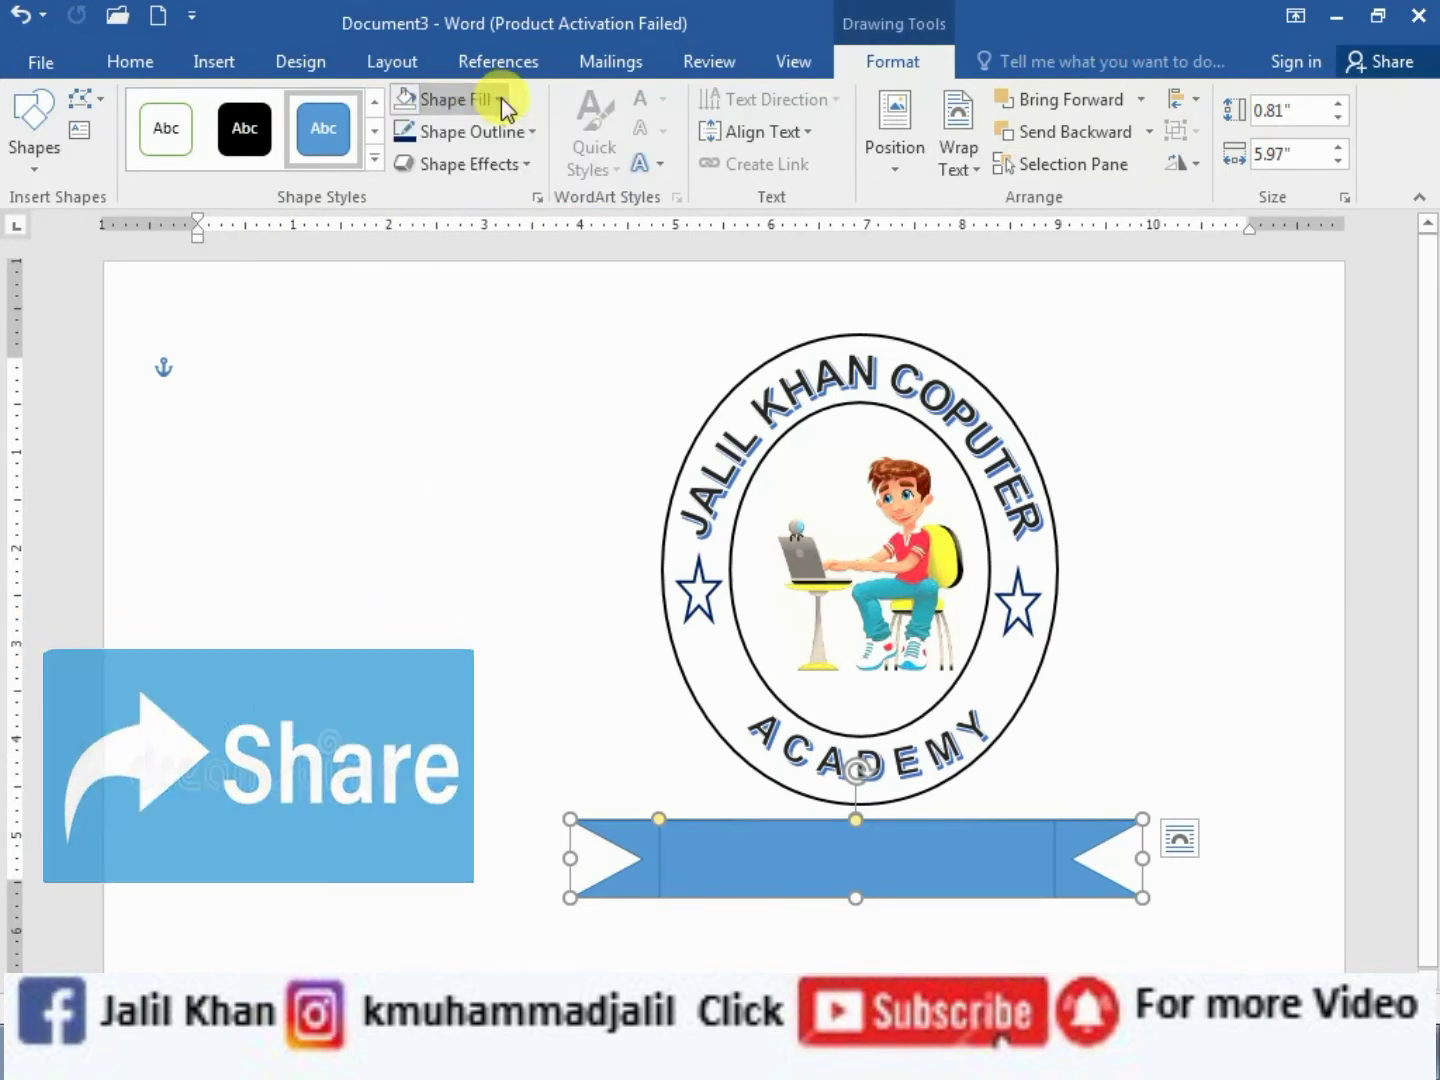
click(500, 101)
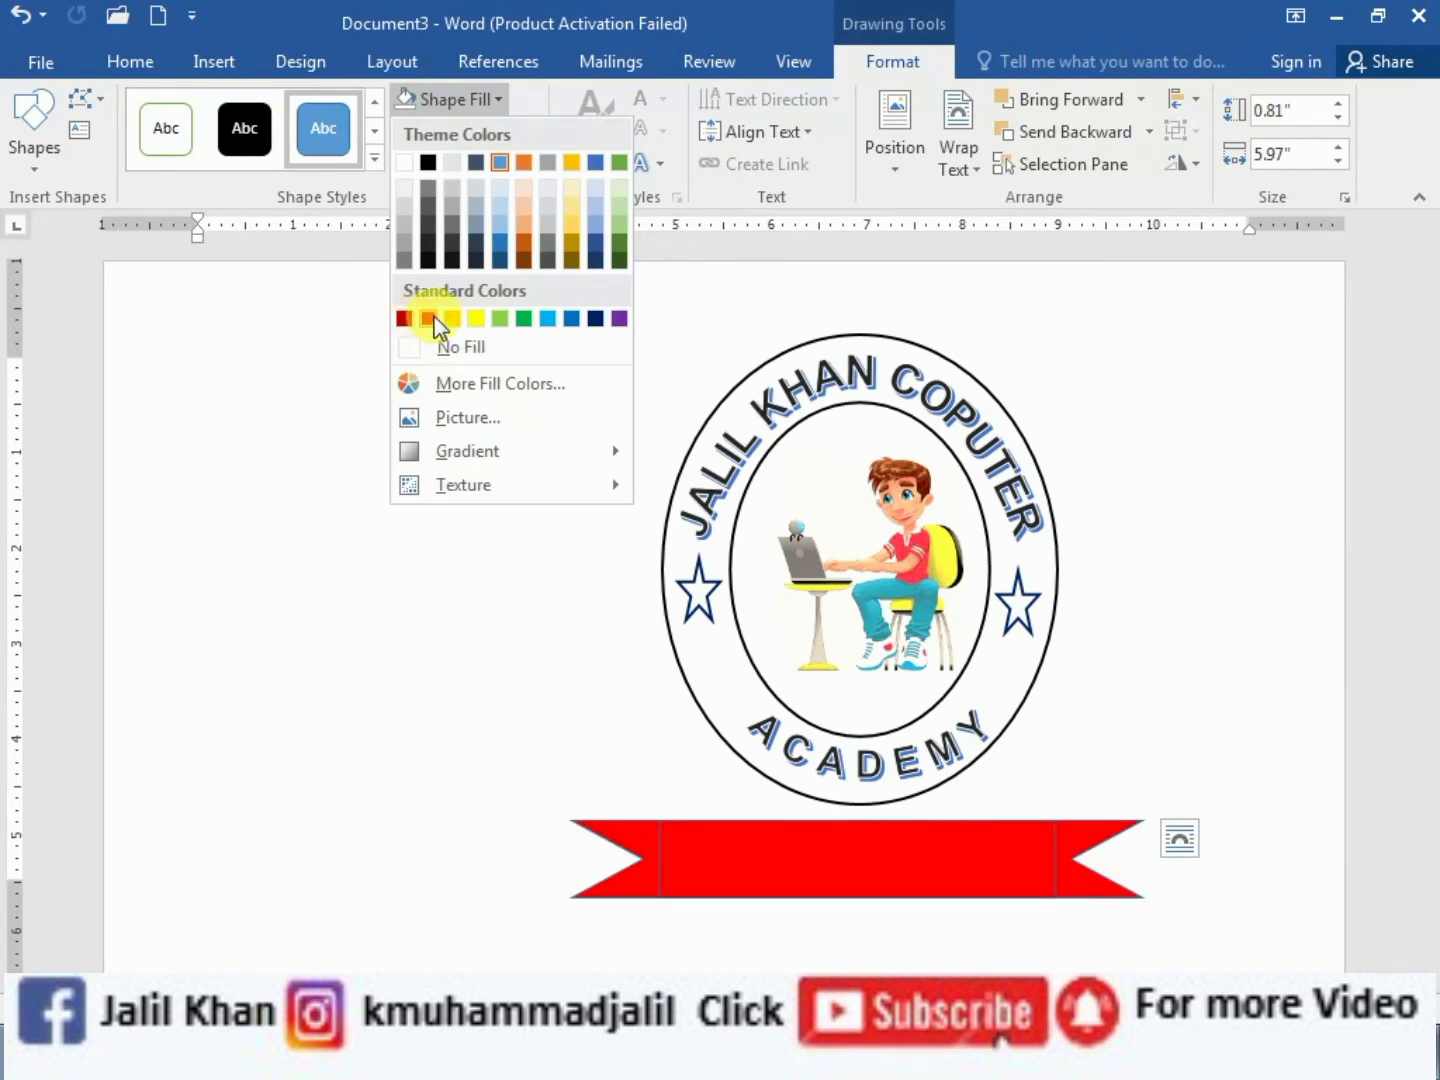
click(428, 162)
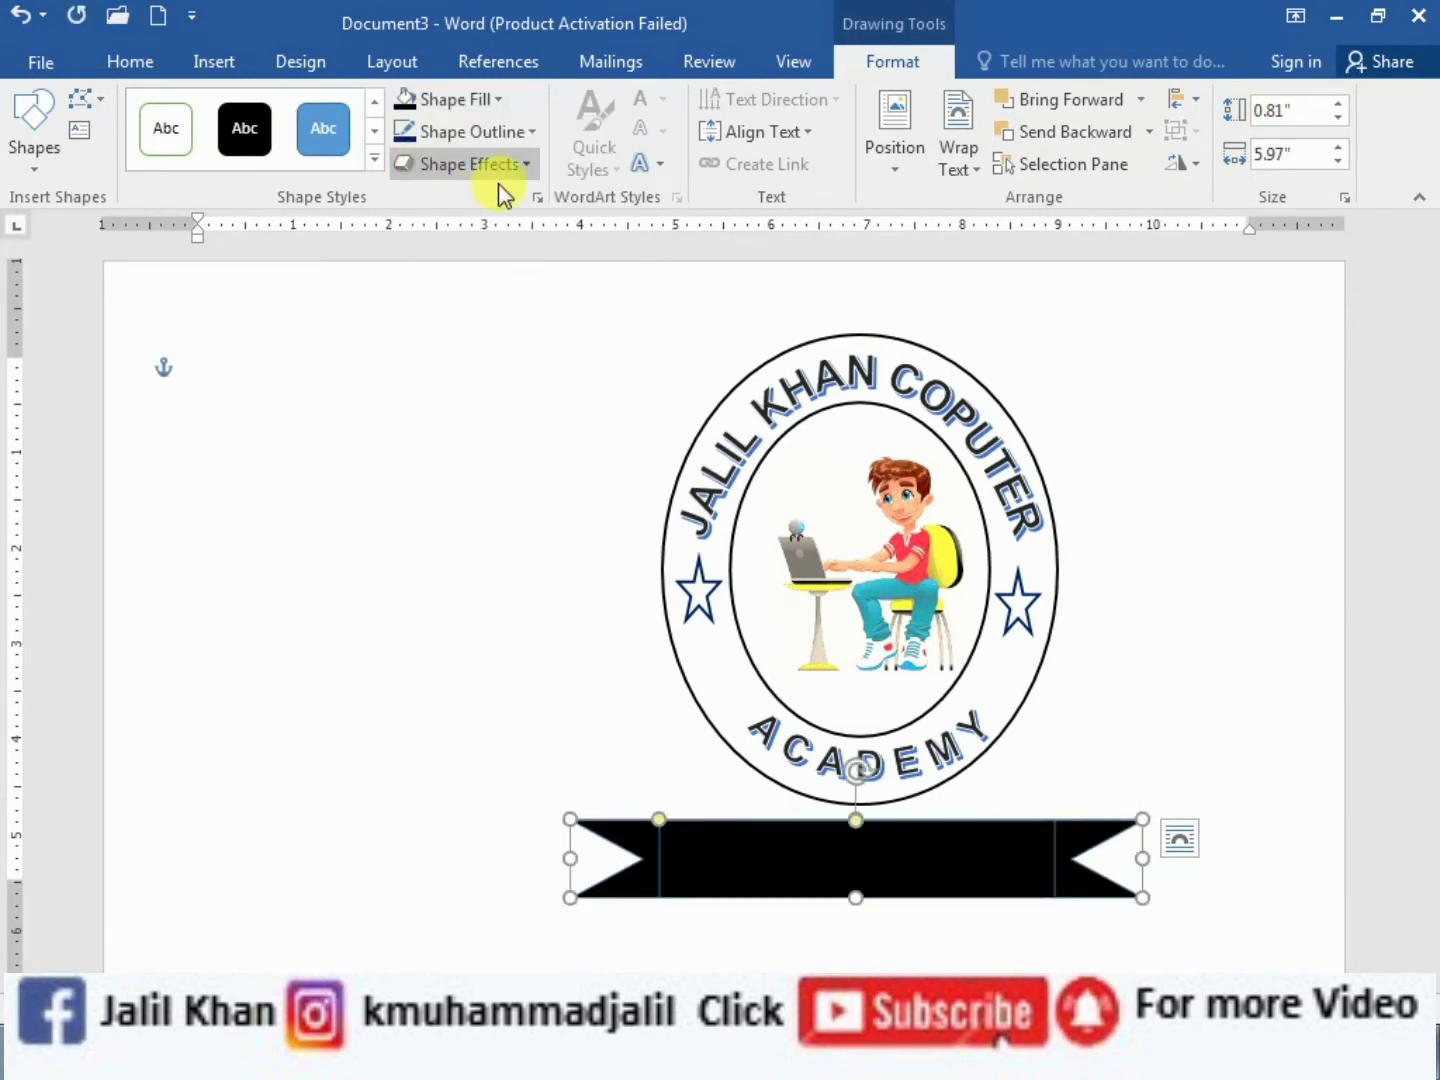
Set the banner's shape outline to No Outline
click(505, 134)
click(499, 379)
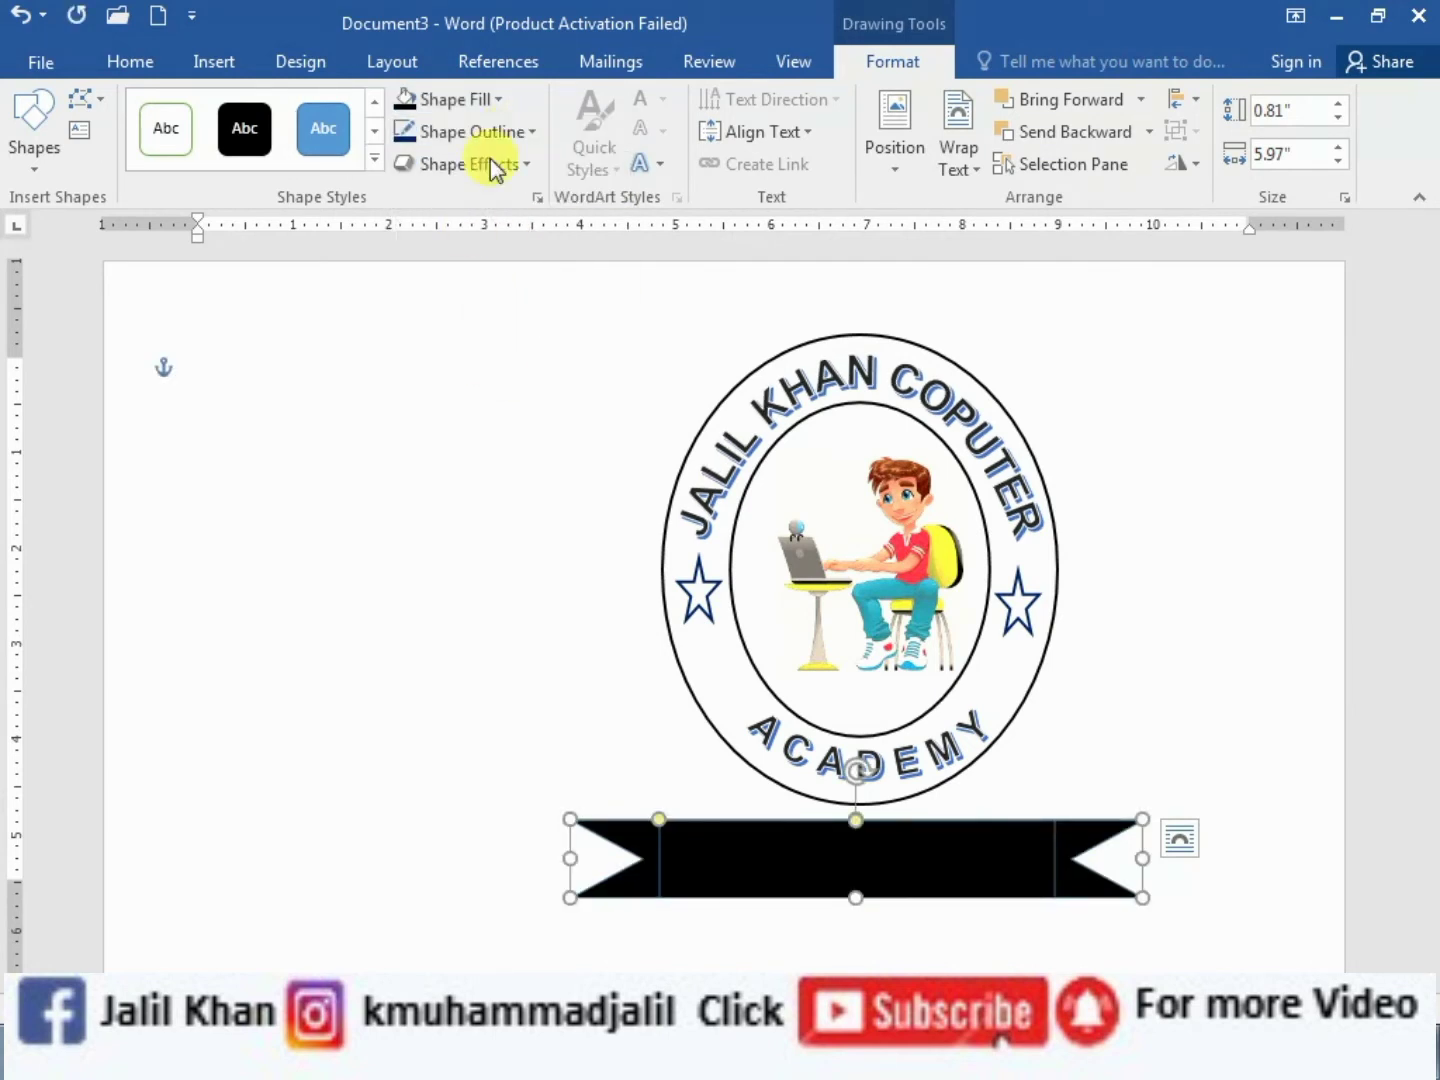
click(526, 133)
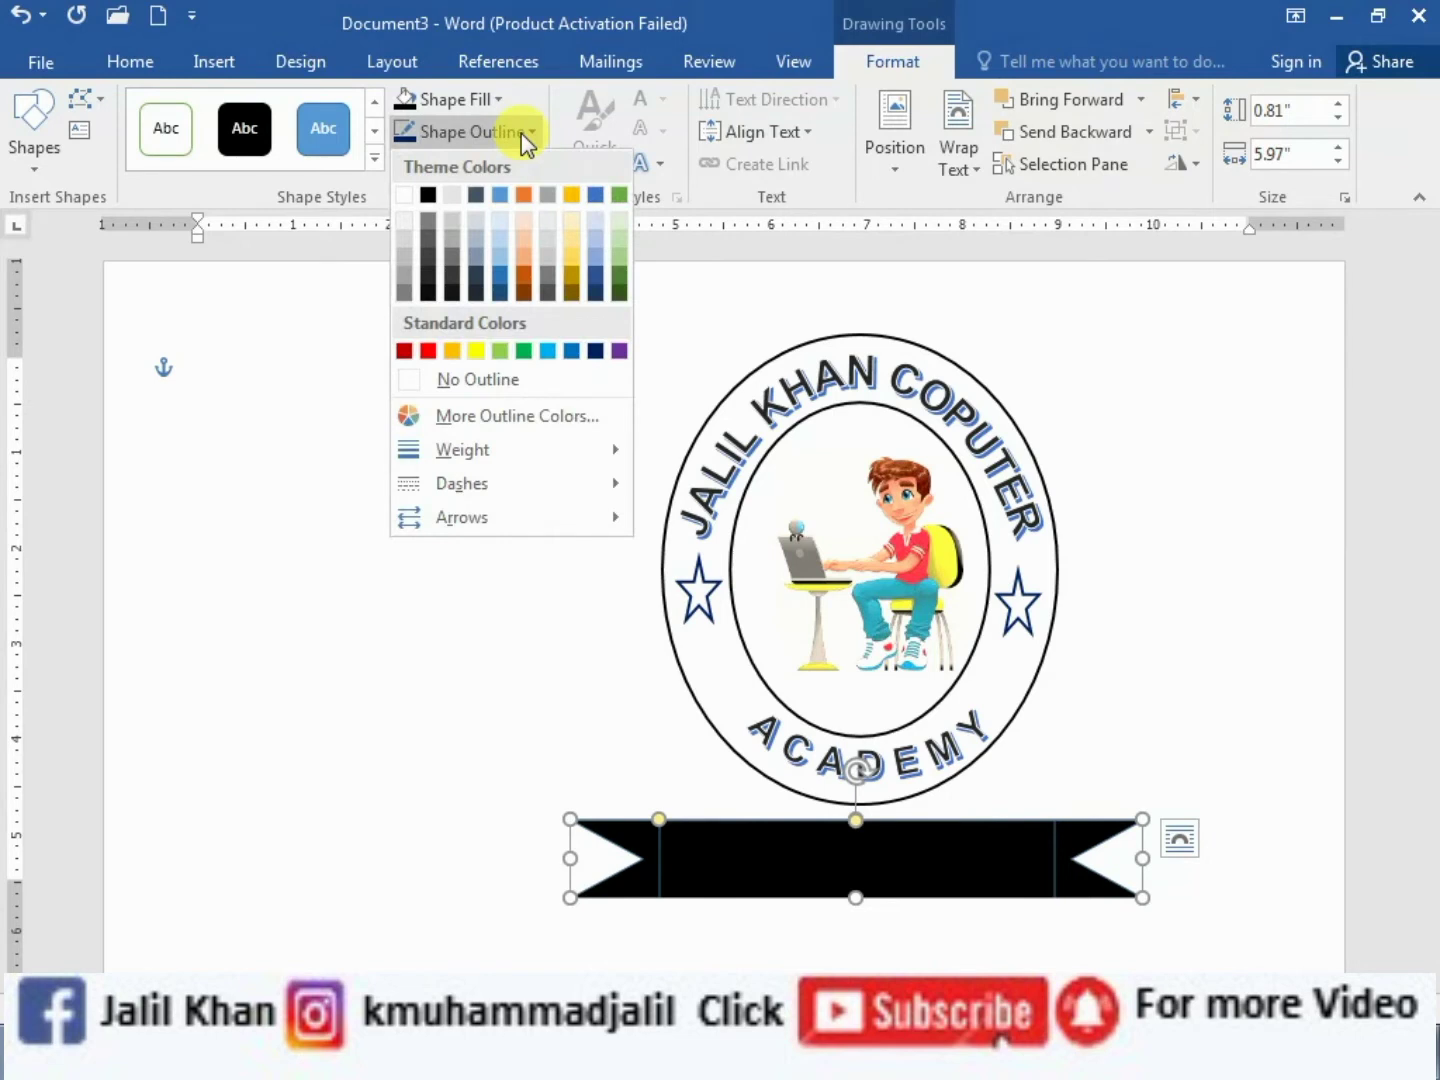
click(509, 381)
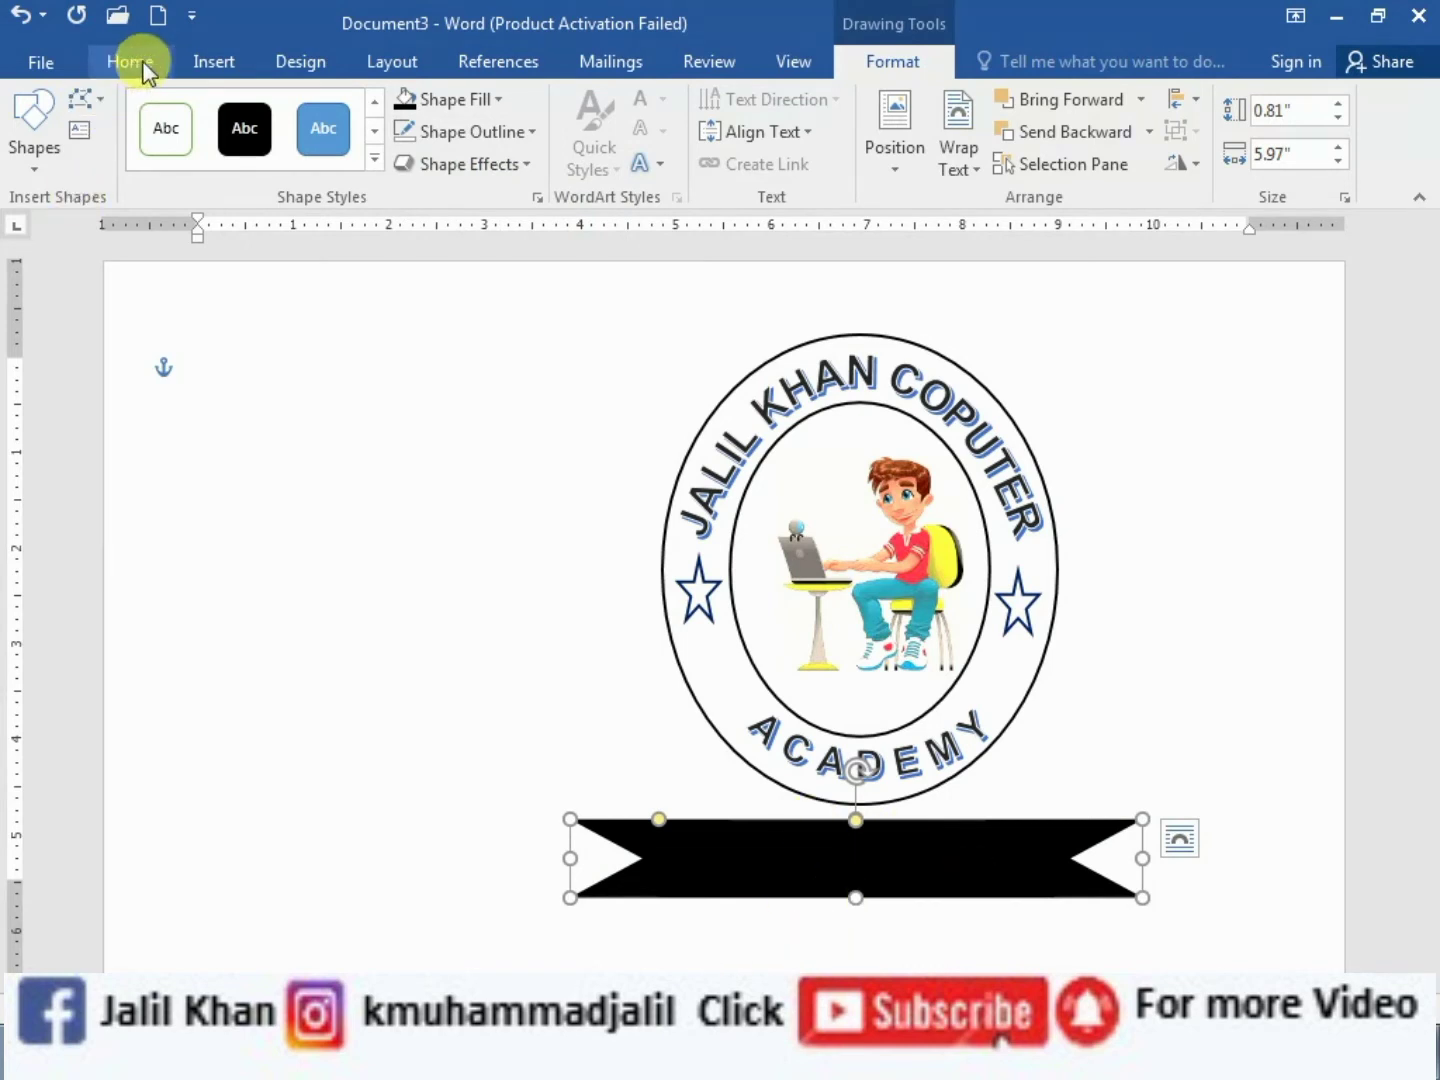
Draw a 0.81" × 4.31" text box over the banner's centre and type EDUCATION
click(233, 59)
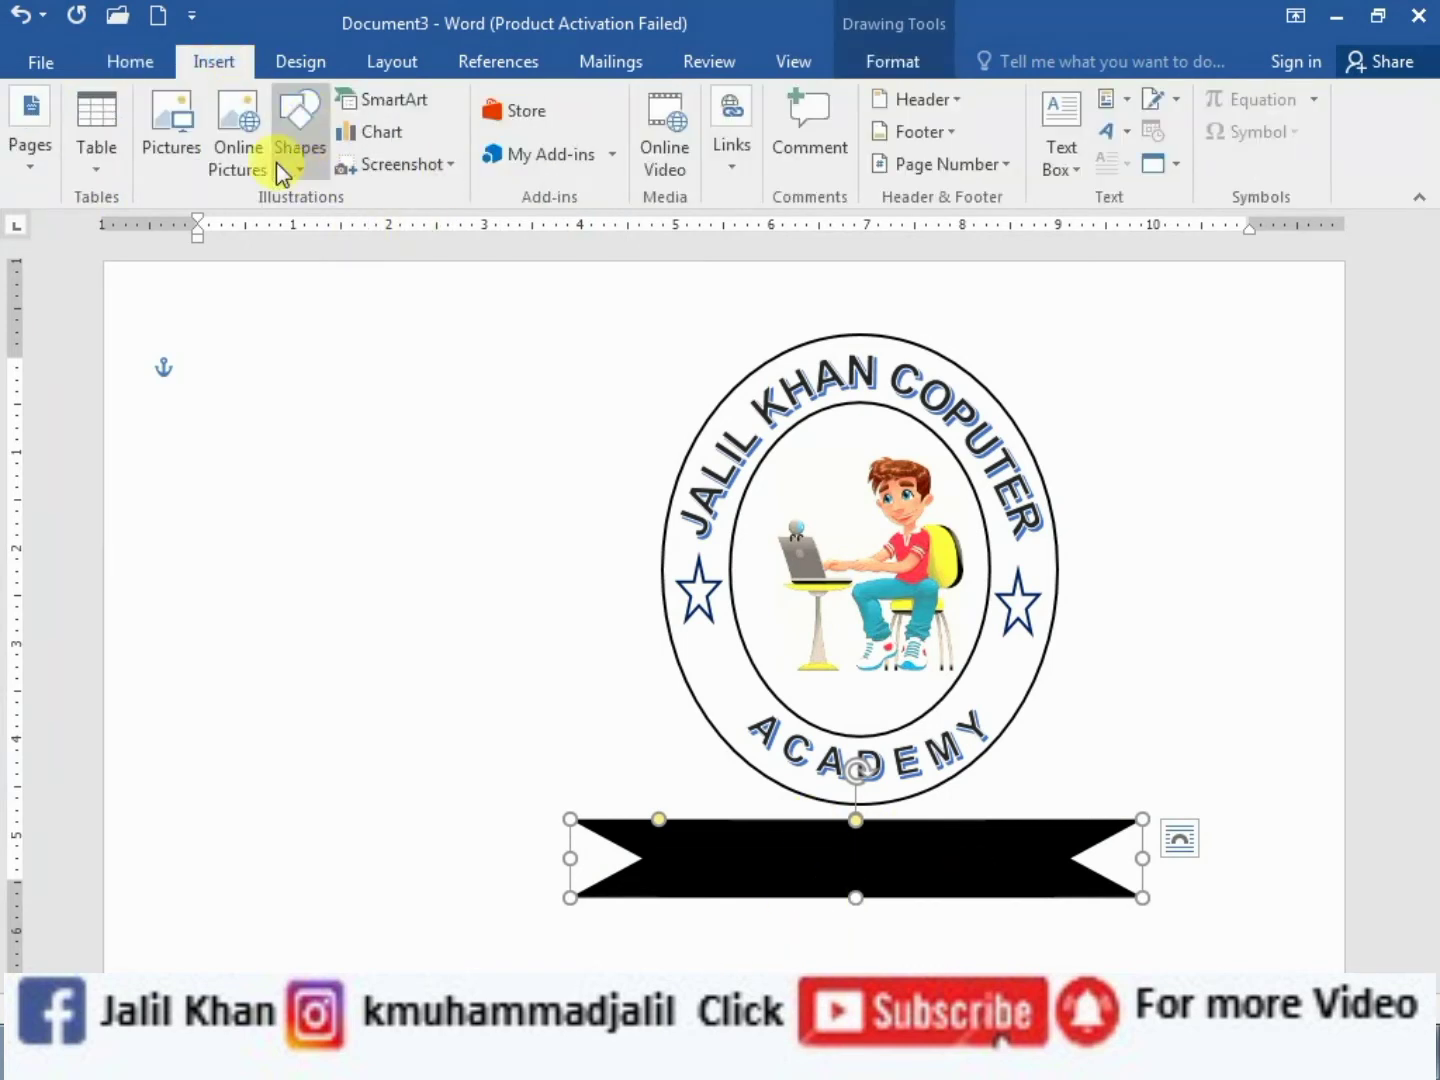
click(314, 168)
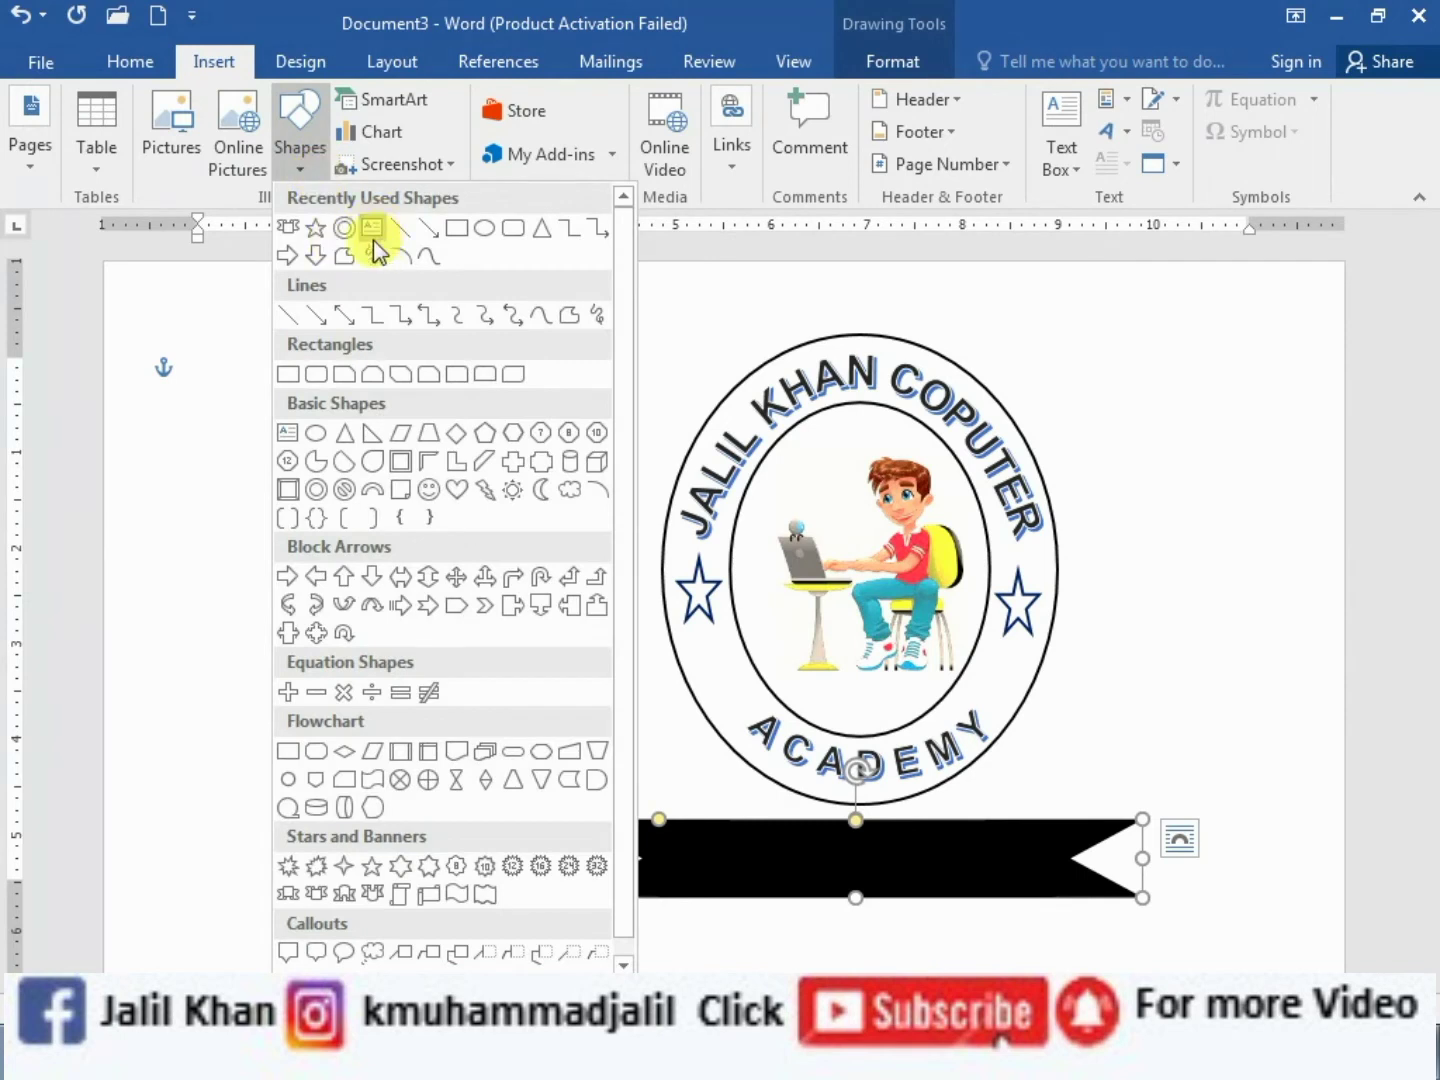
click(374, 231)
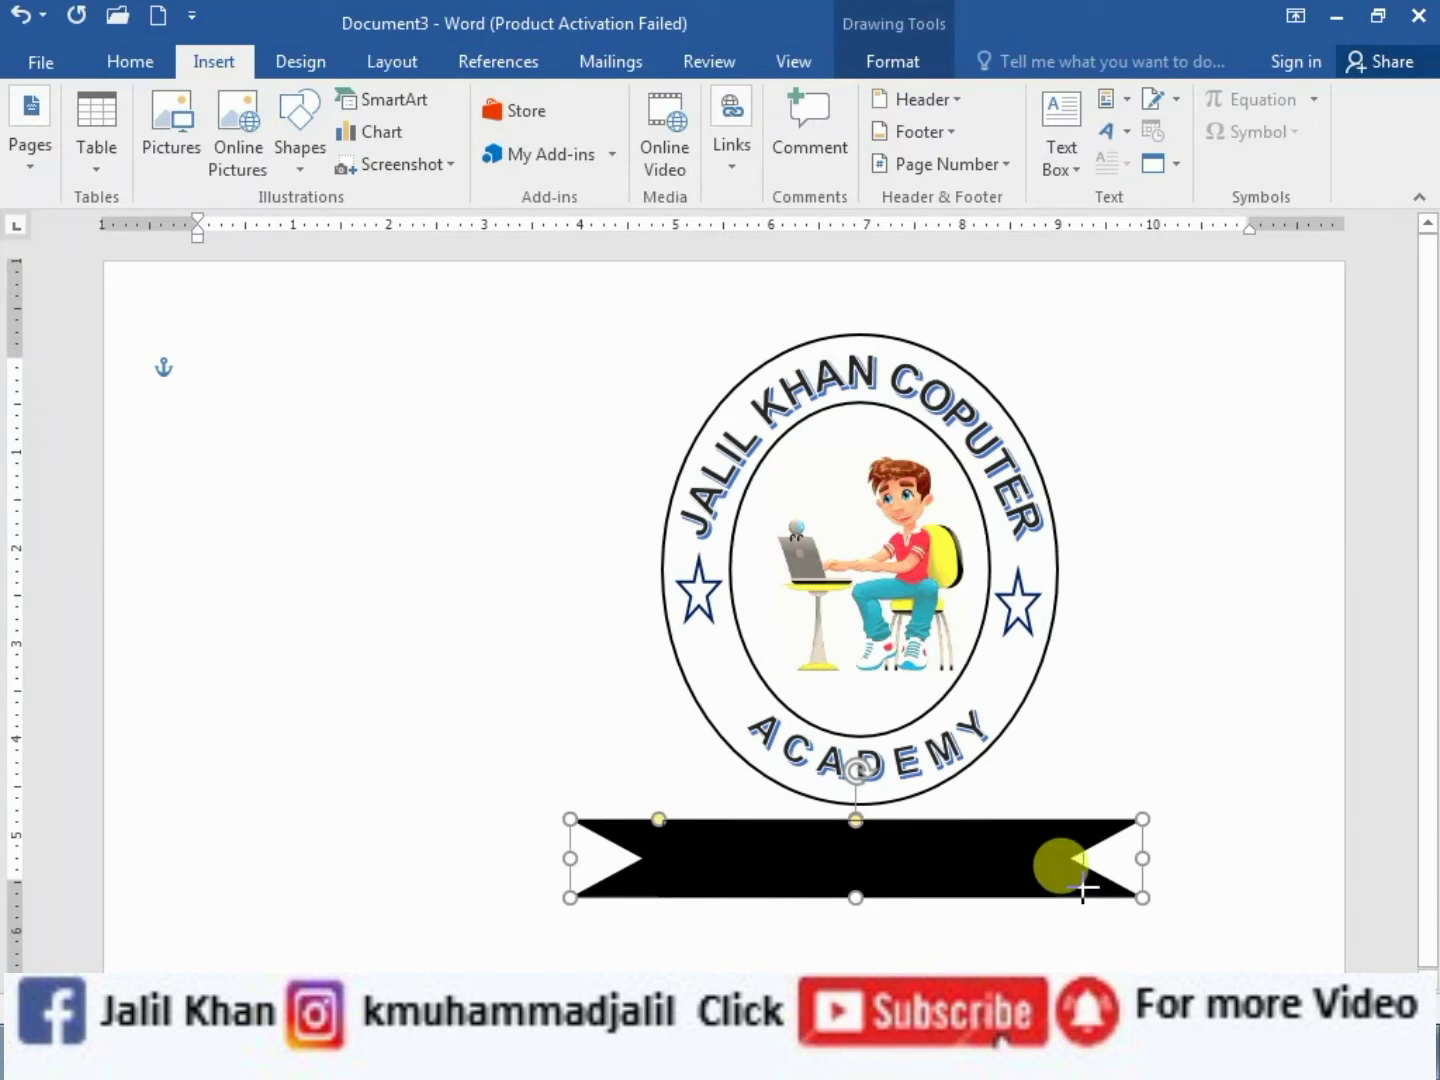
drag(662, 819, 1071, 894)
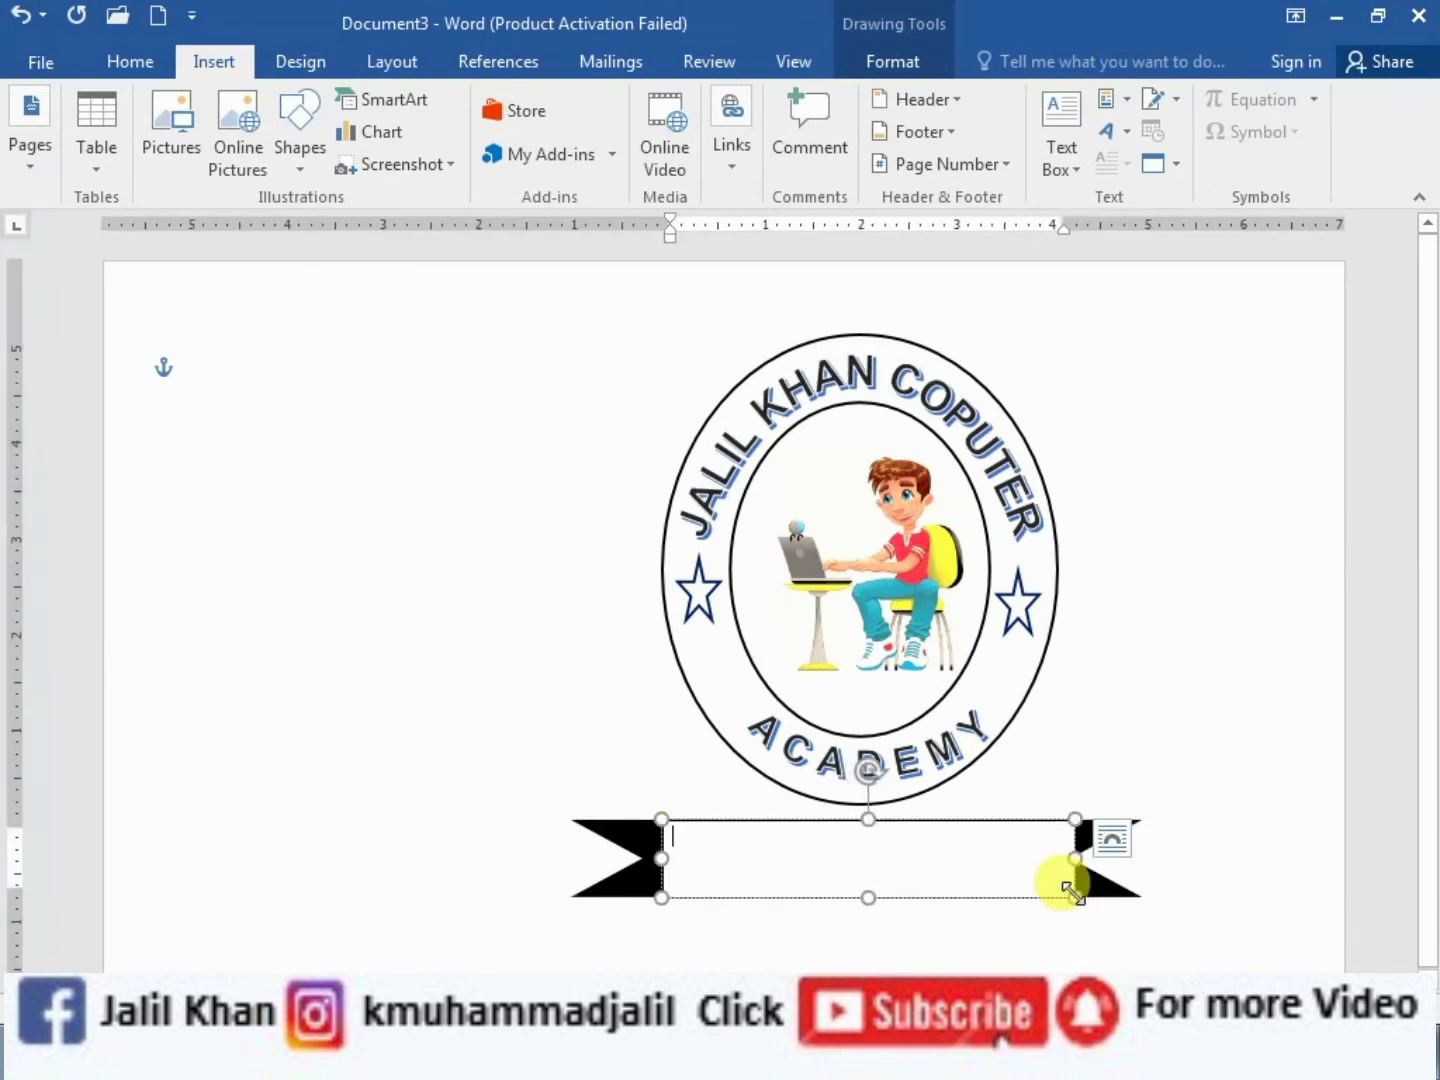
click(690, 885)
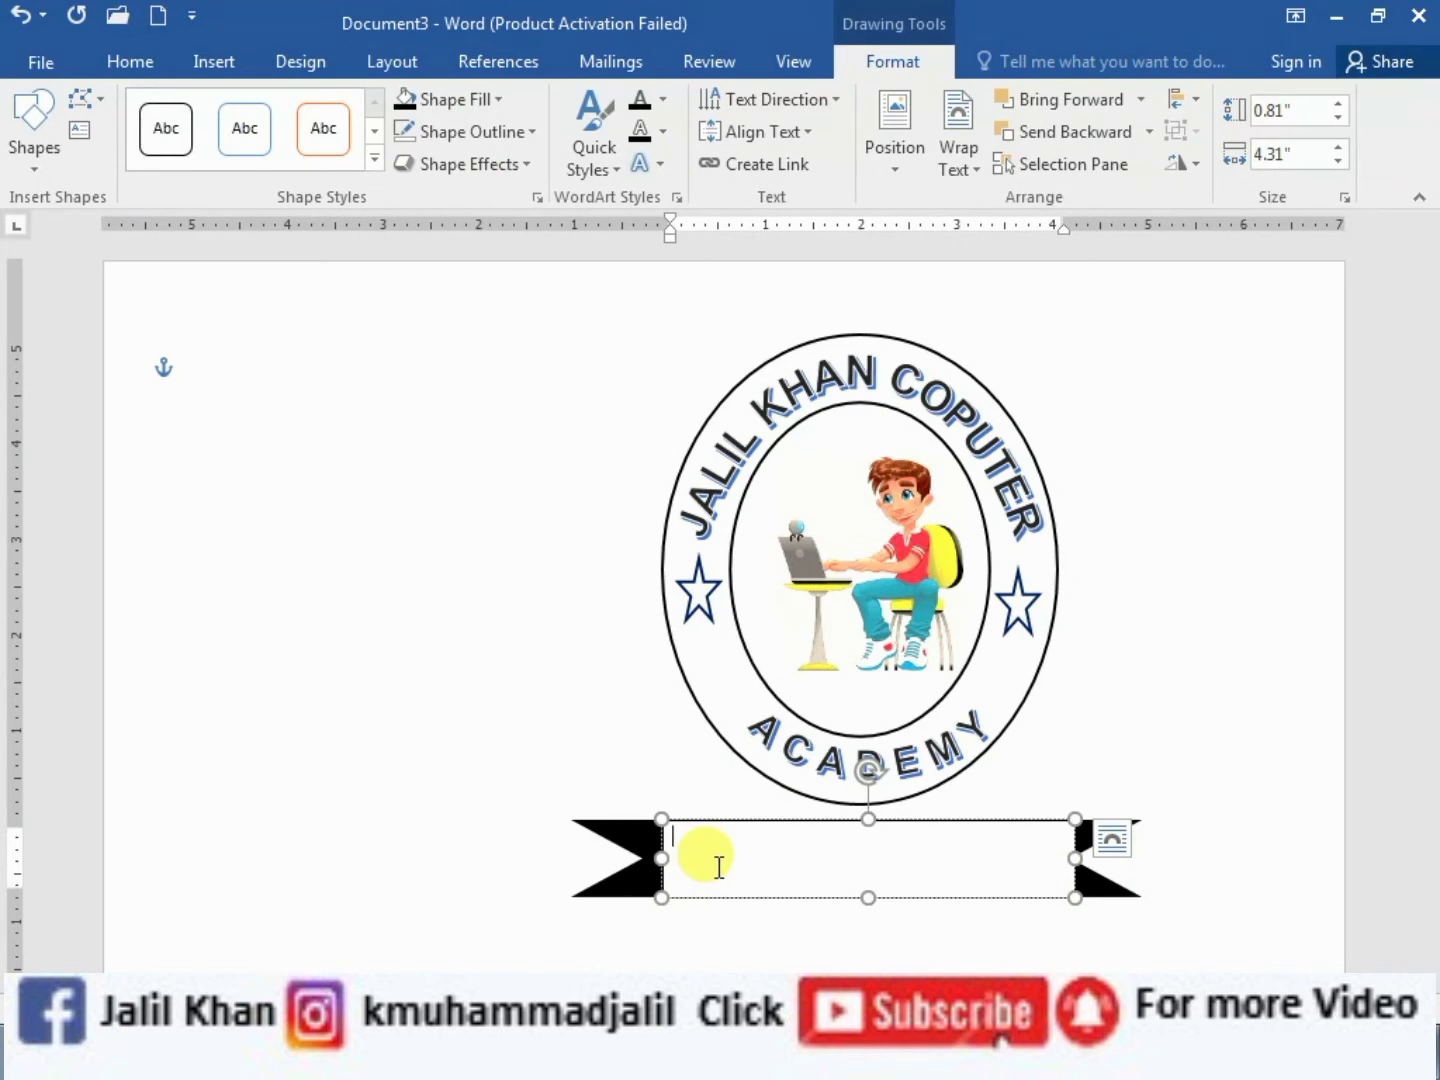
text(EDUCATION)
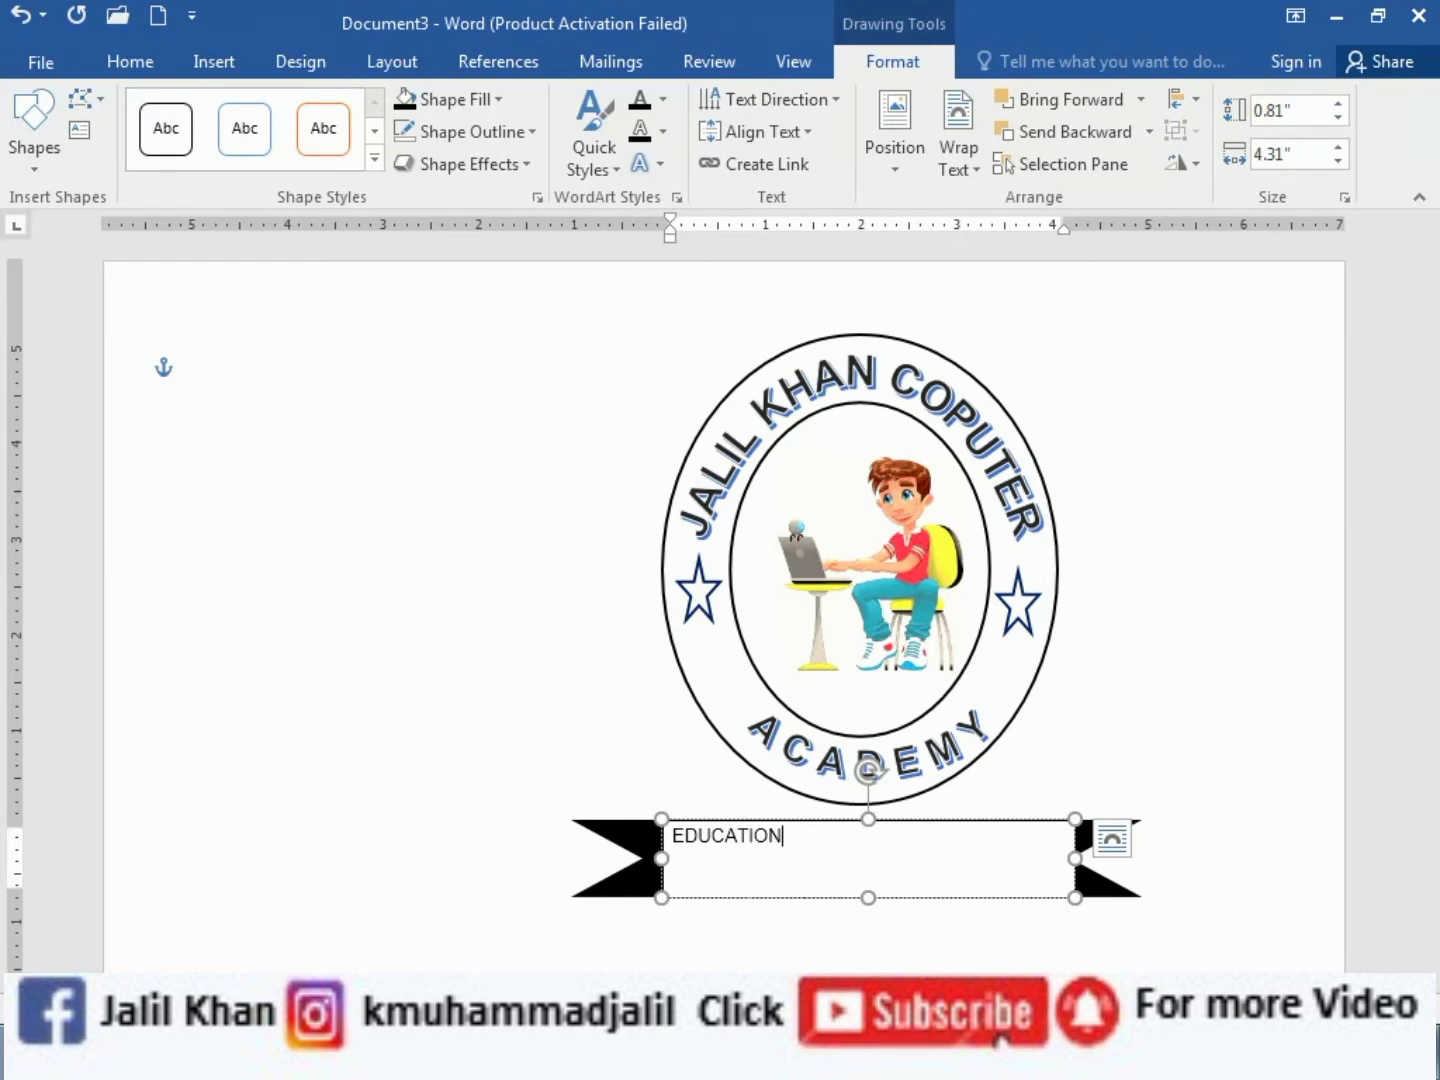
Format EDUCATION as 36 pt bold white text
click(809, 817)
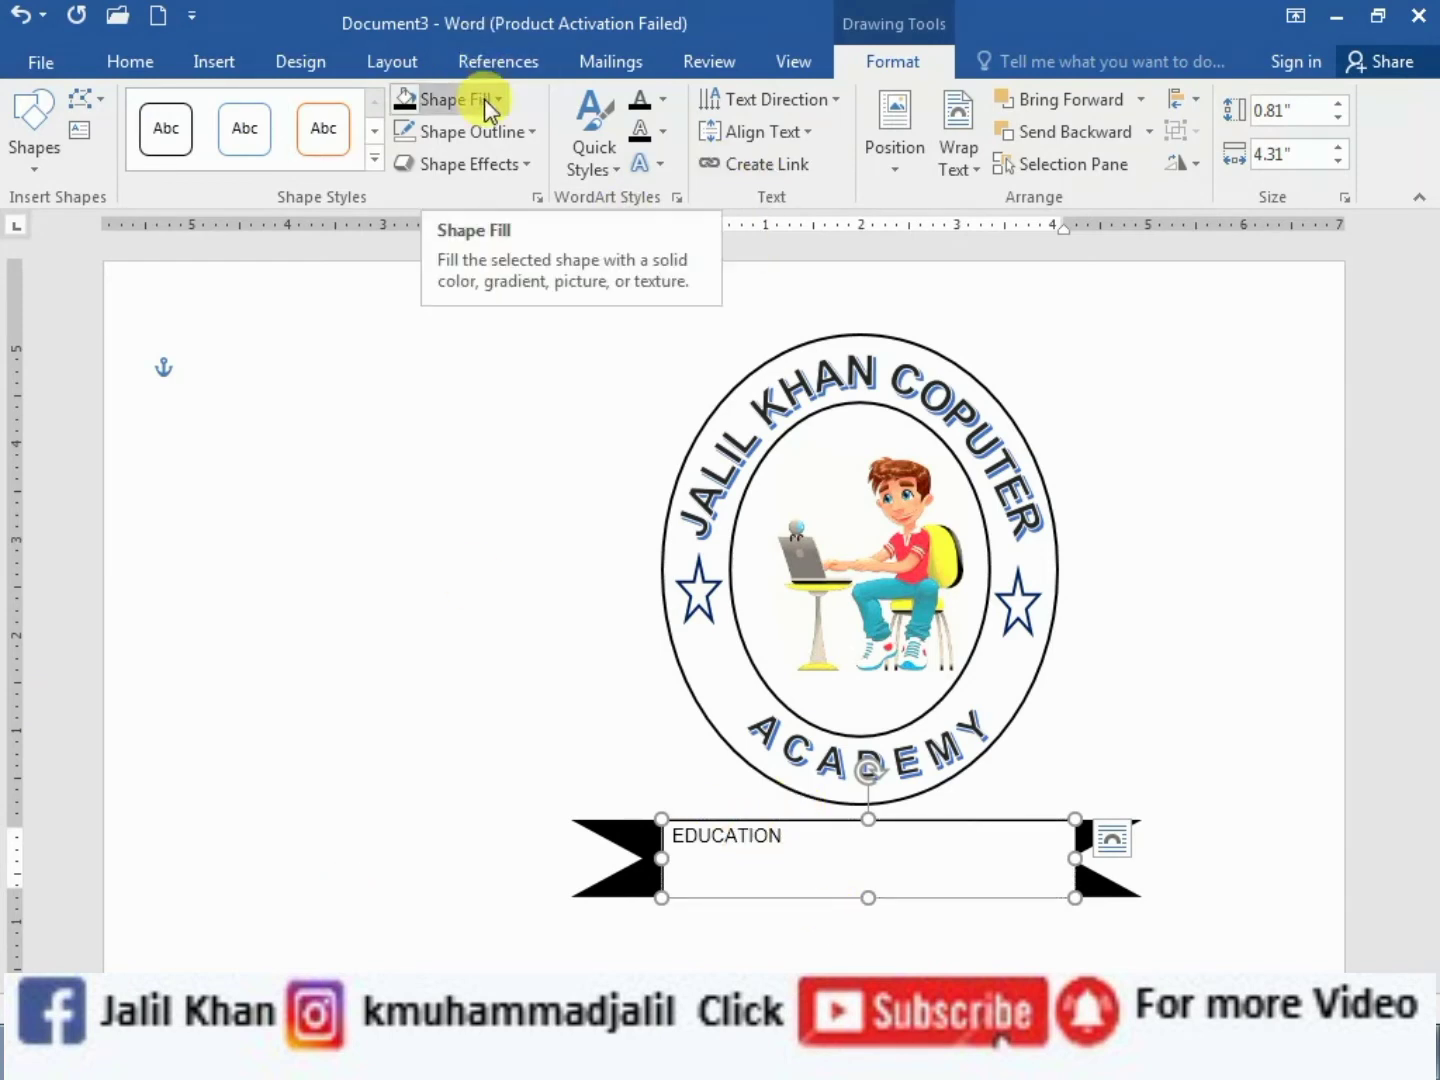
click(137, 58)
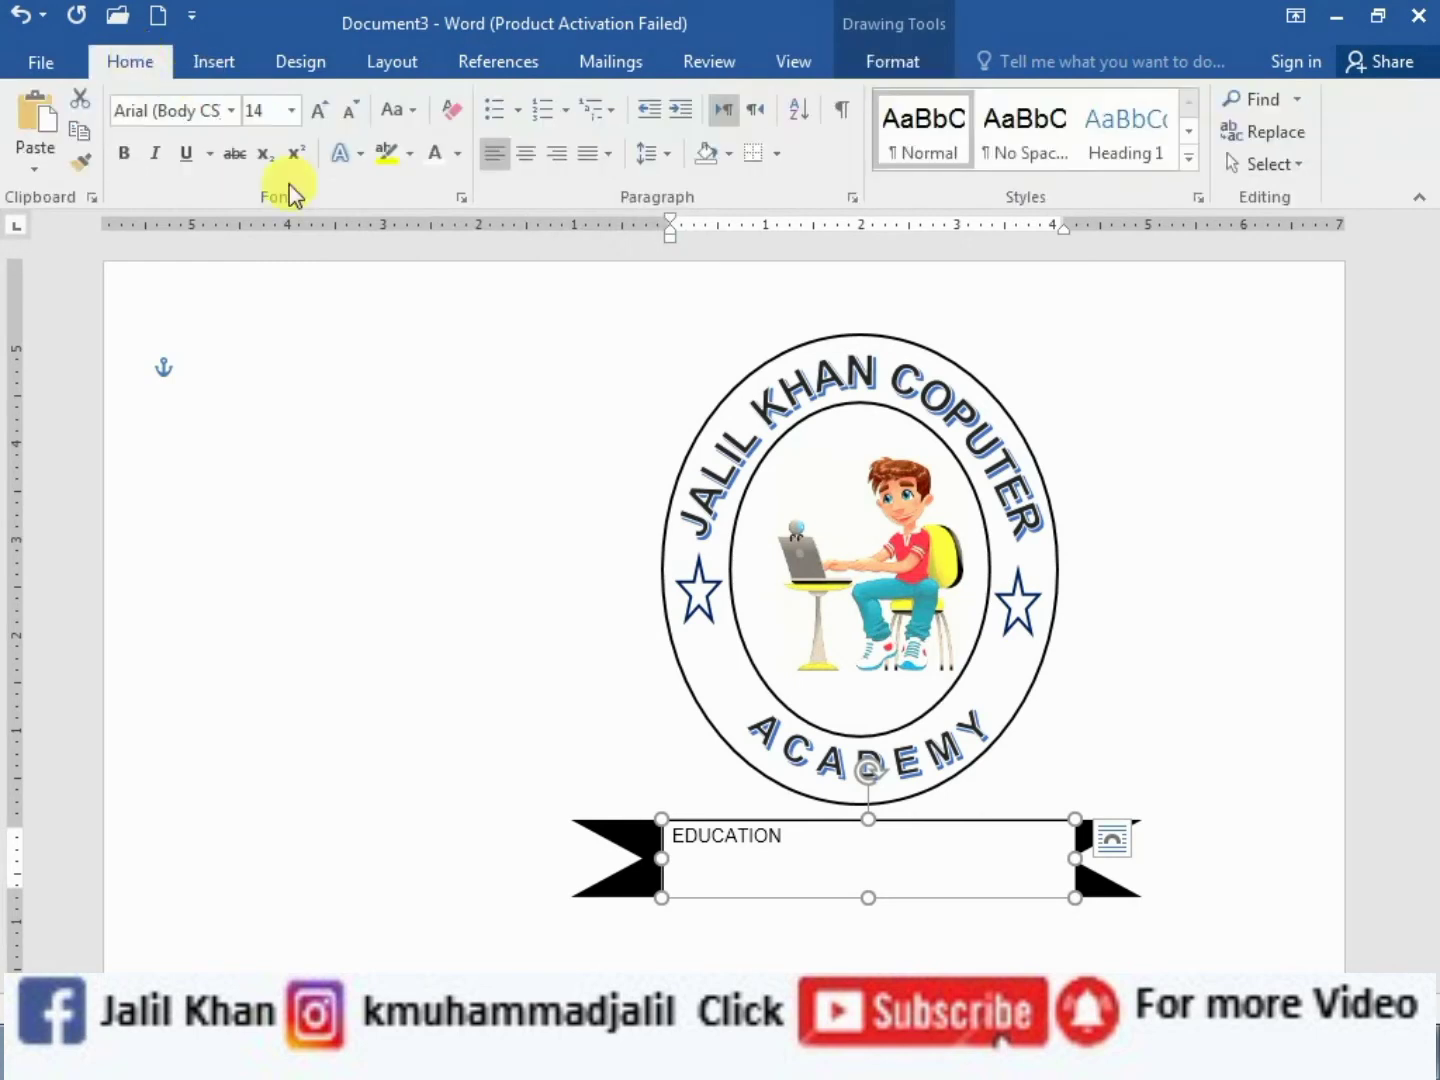
click(326, 110)
click(327, 110)
click(326, 111)
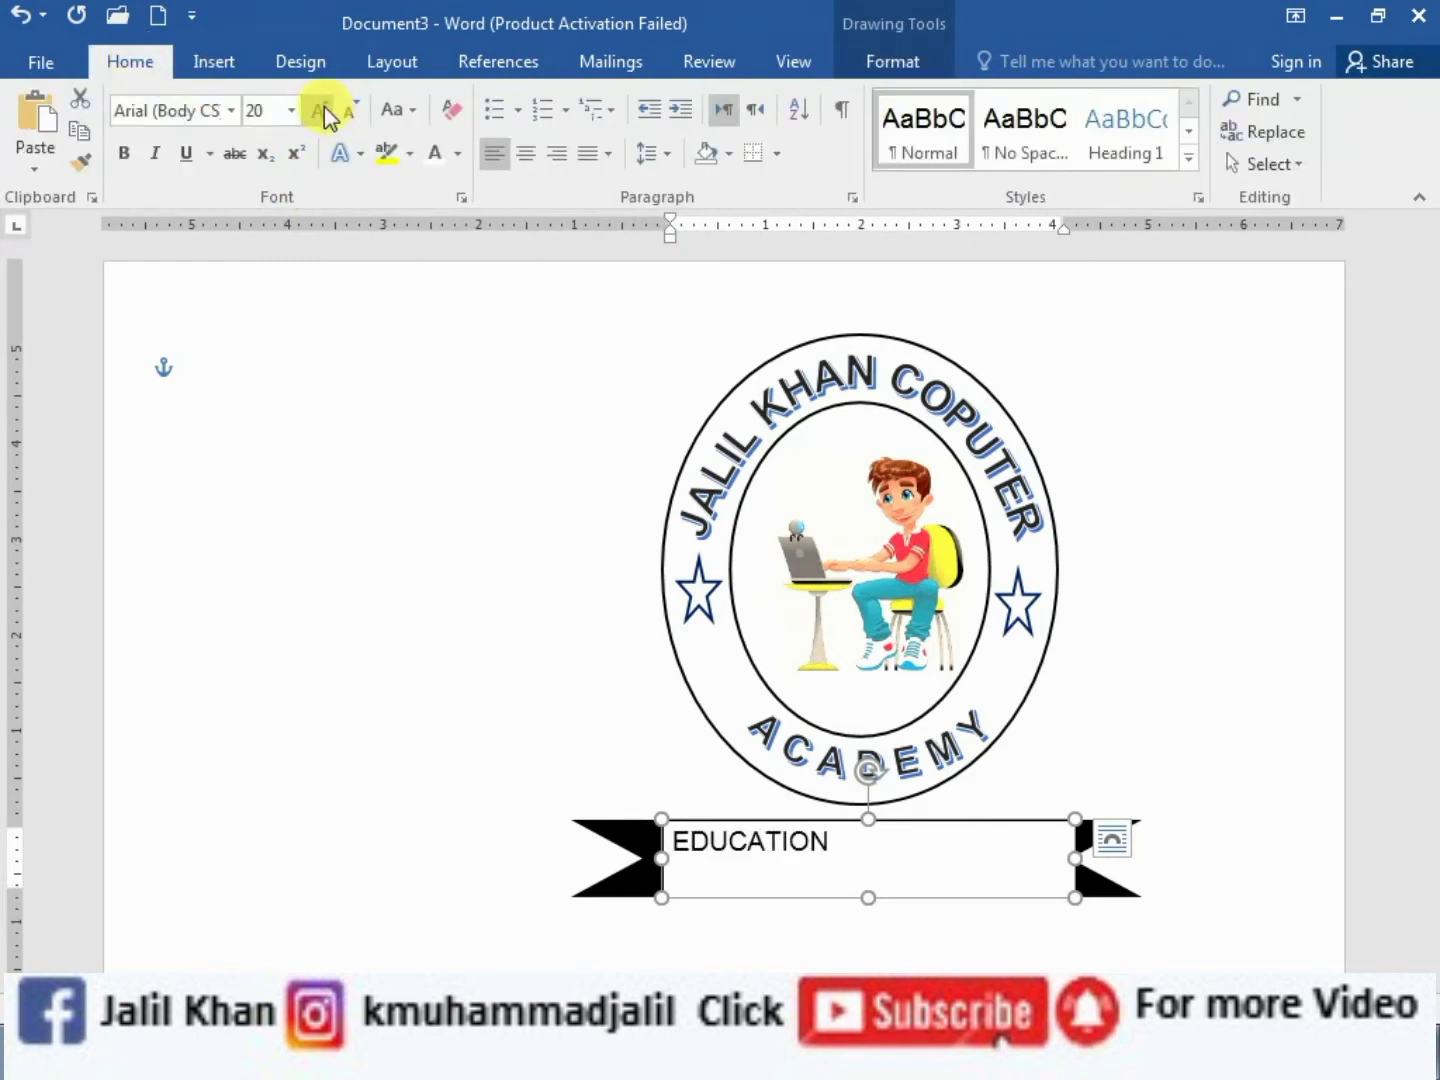
click(326, 110)
click(326, 110)
click(327, 110)
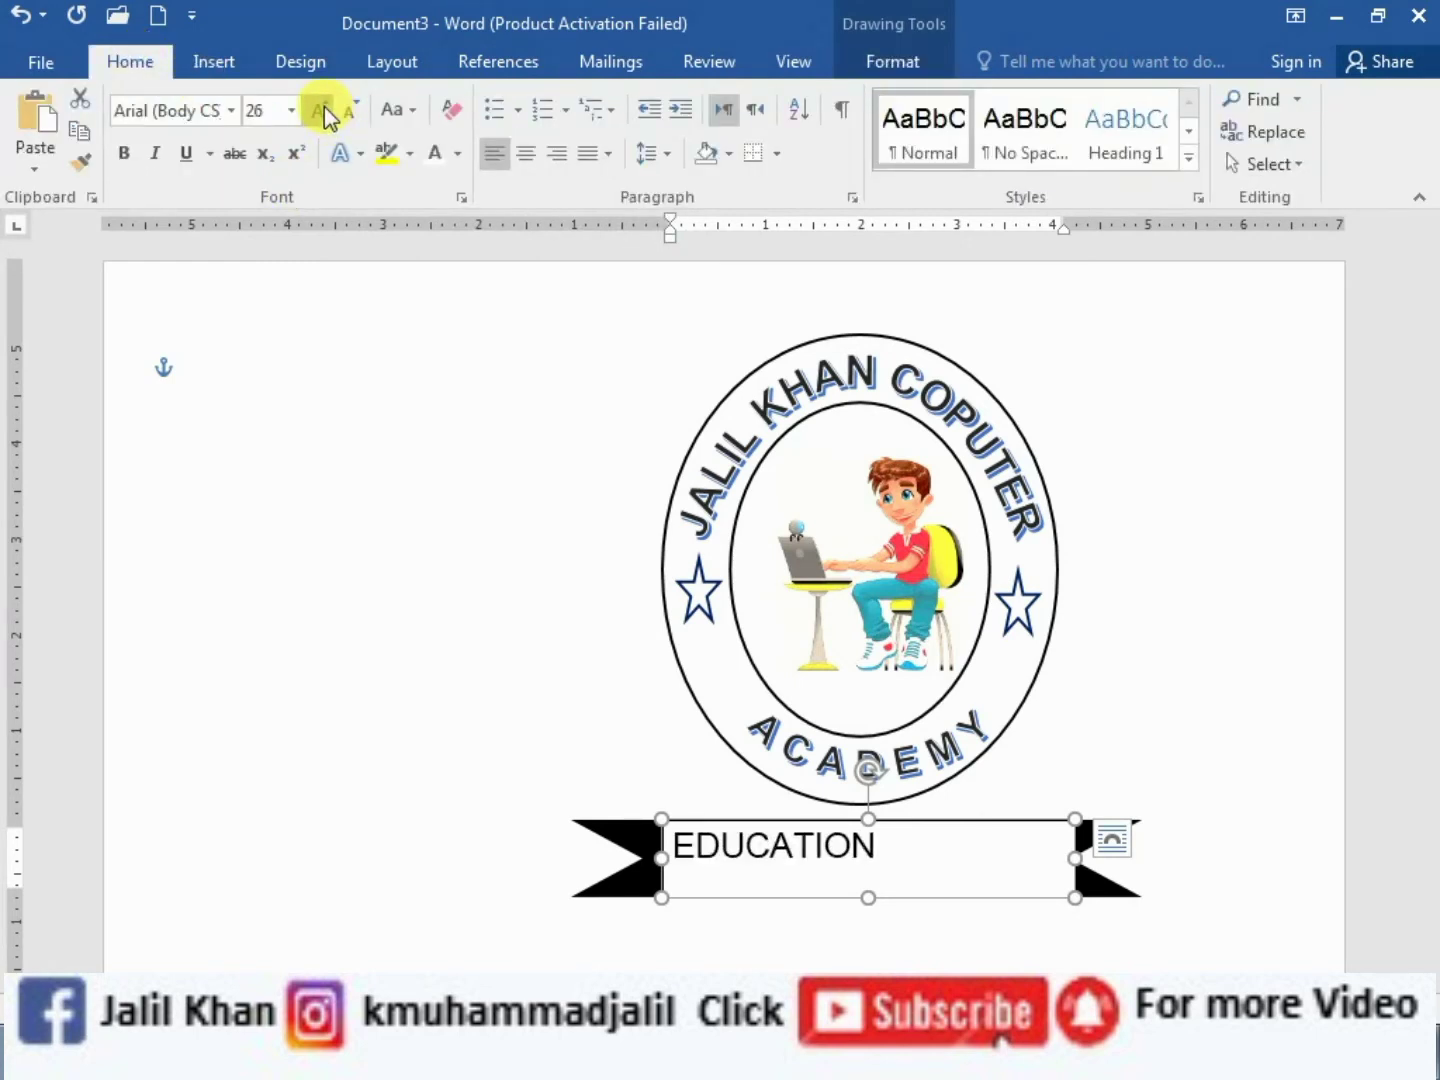
click(327, 110)
click(326, 110)
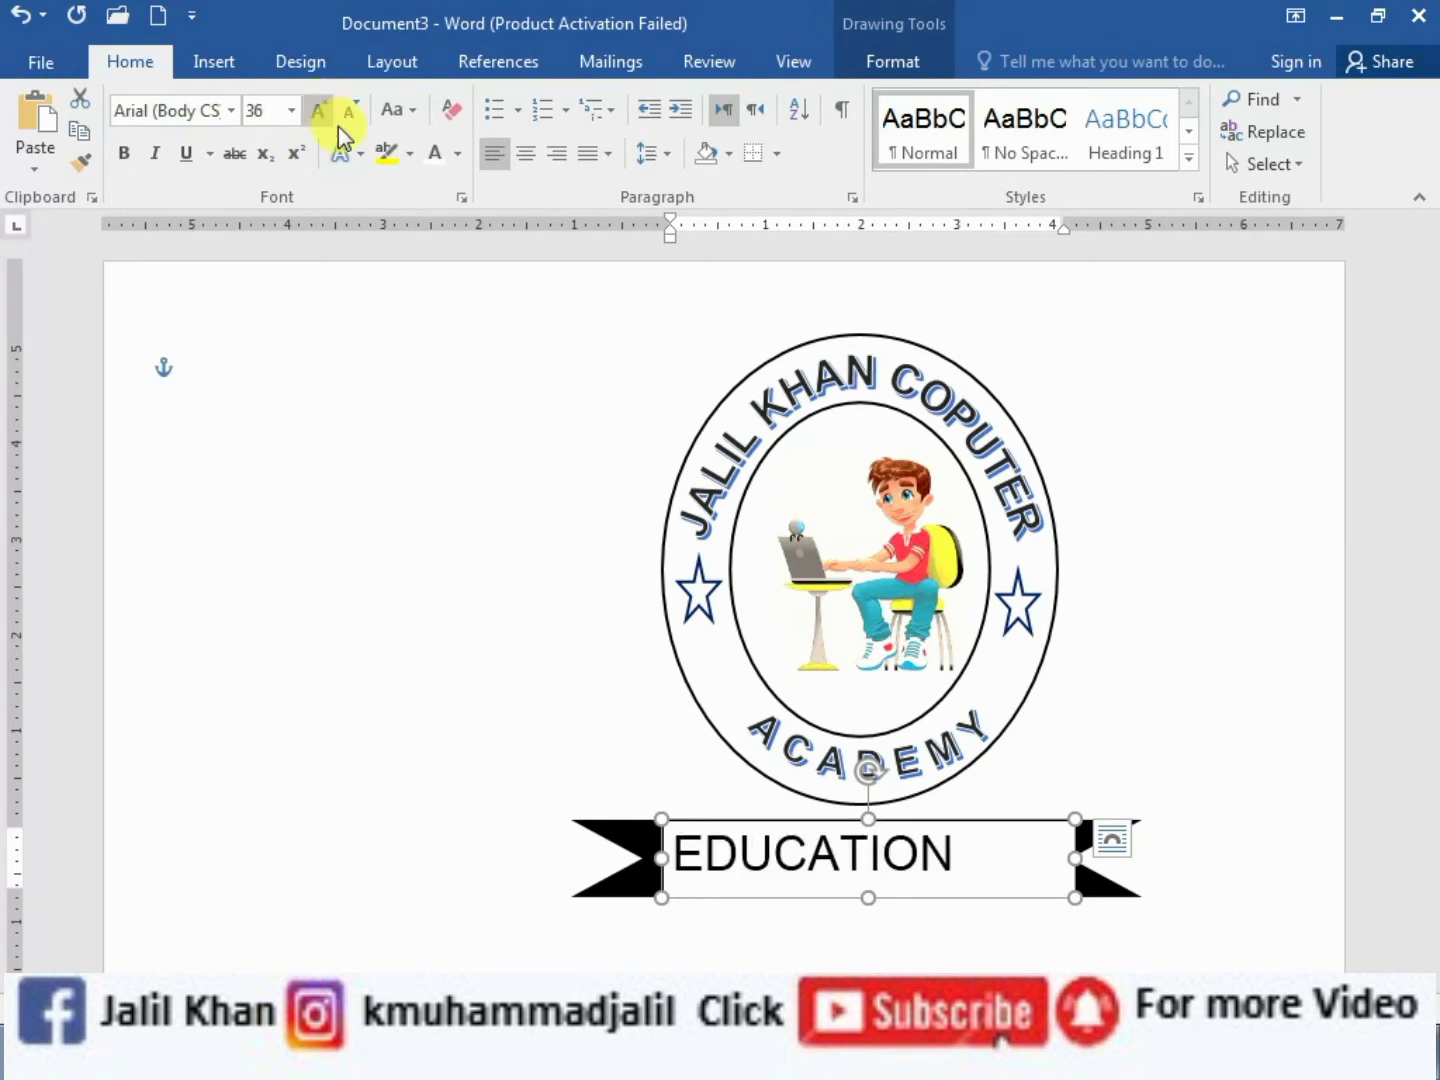
click(120, 155)
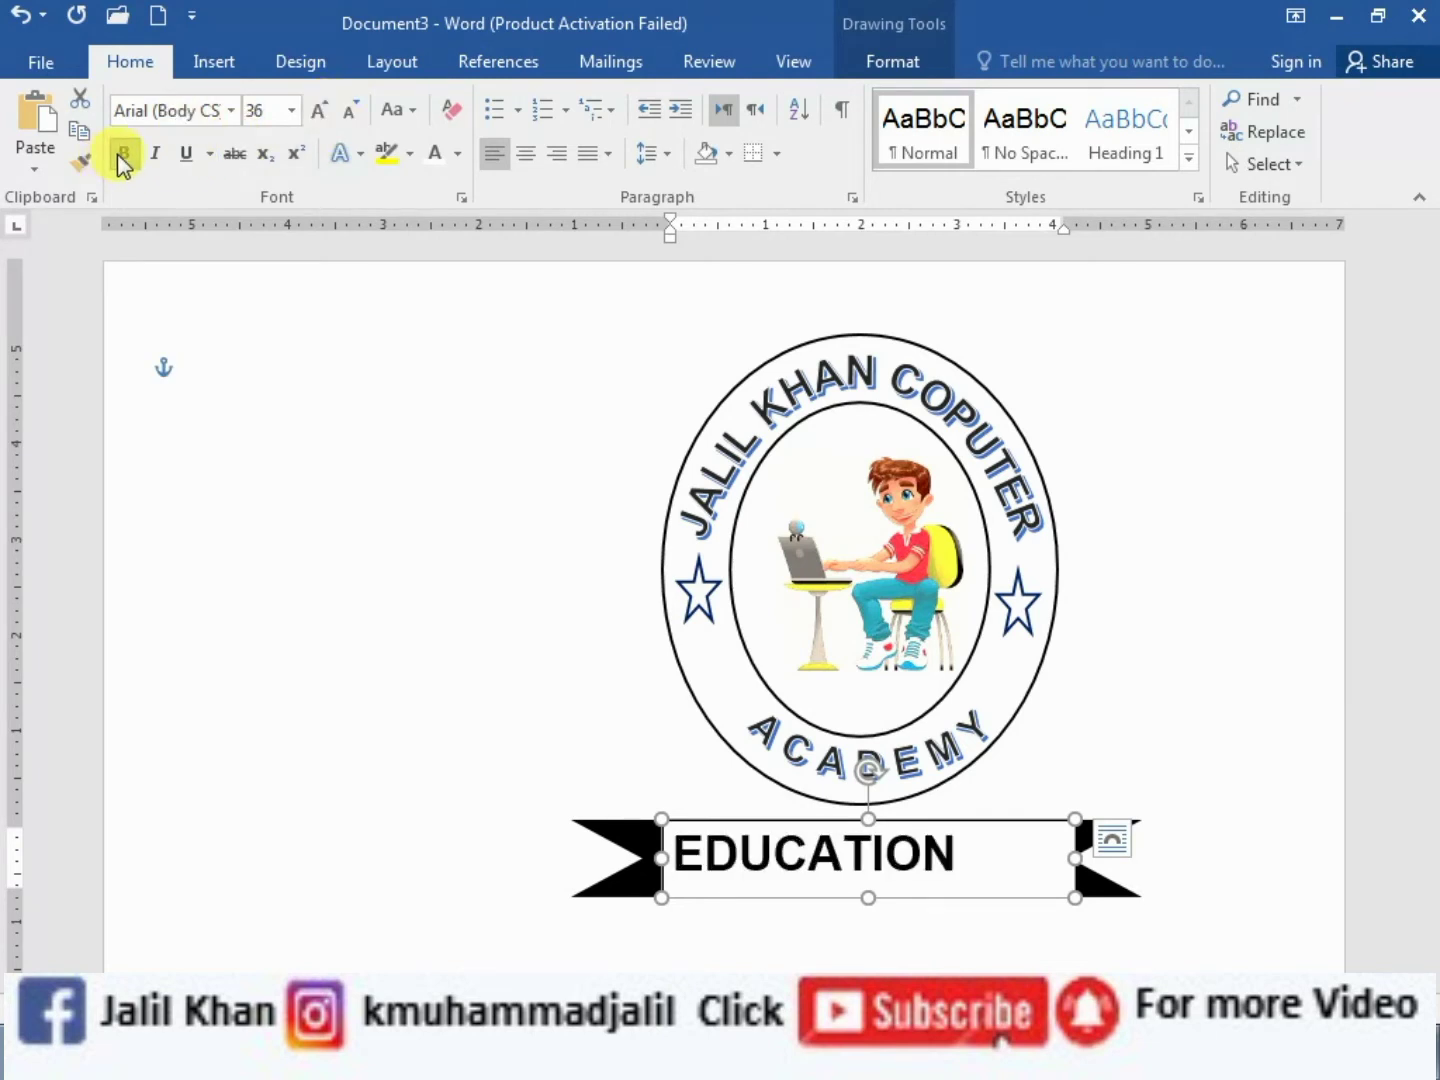
click(457, 155)
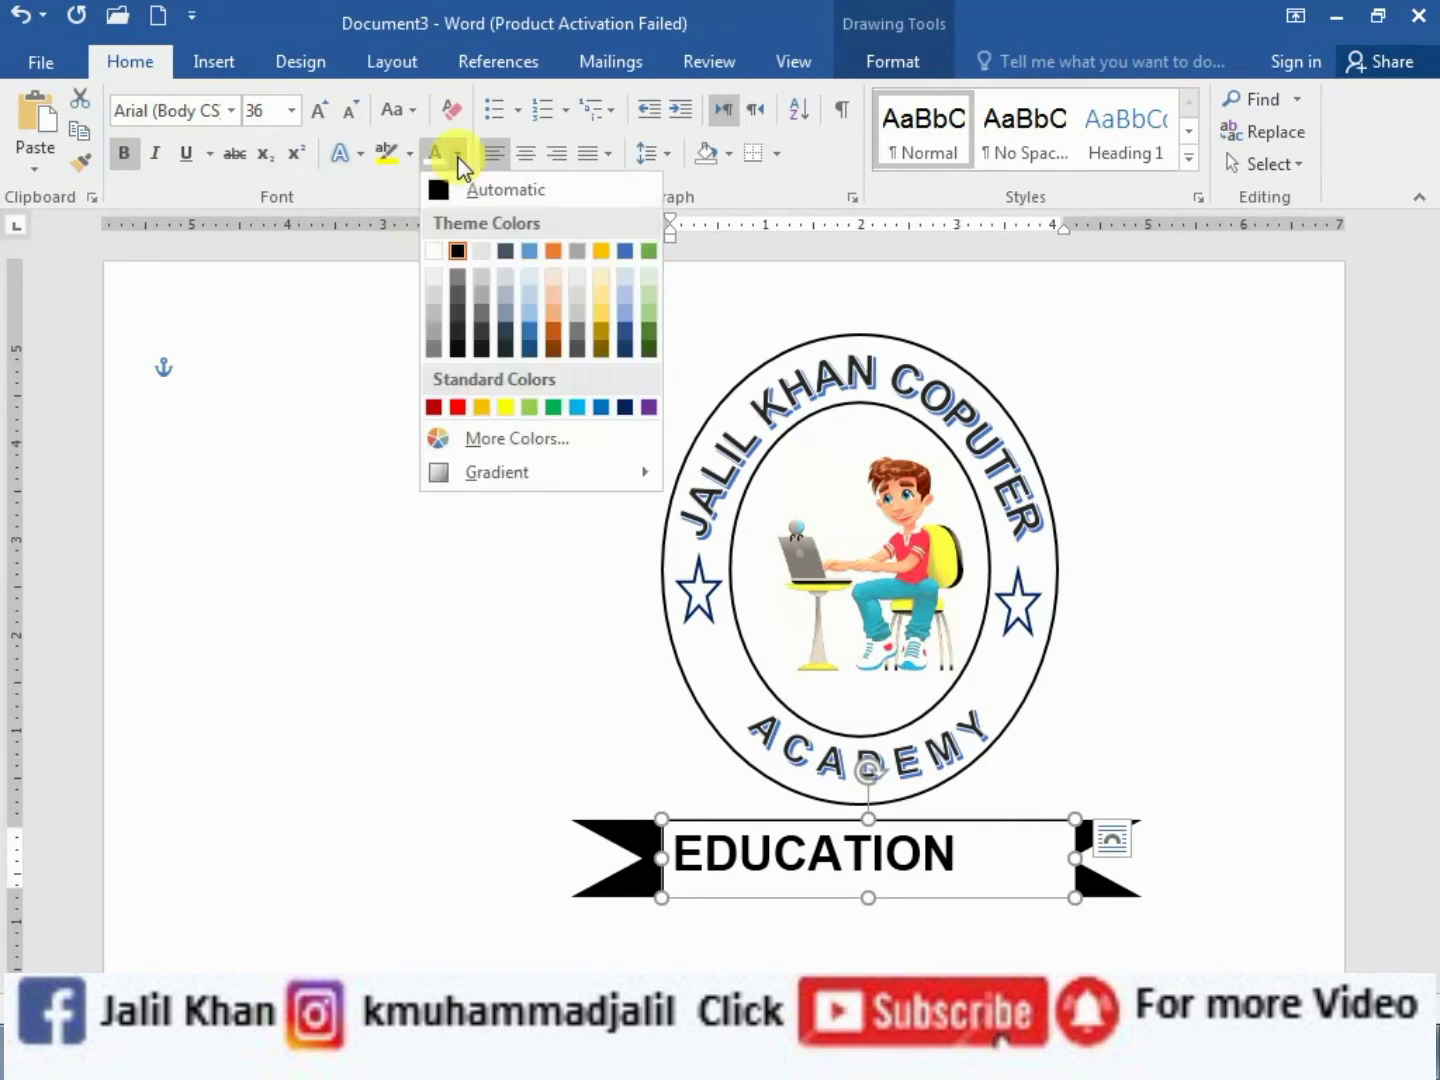
click(438, 254)
click(431, 252)
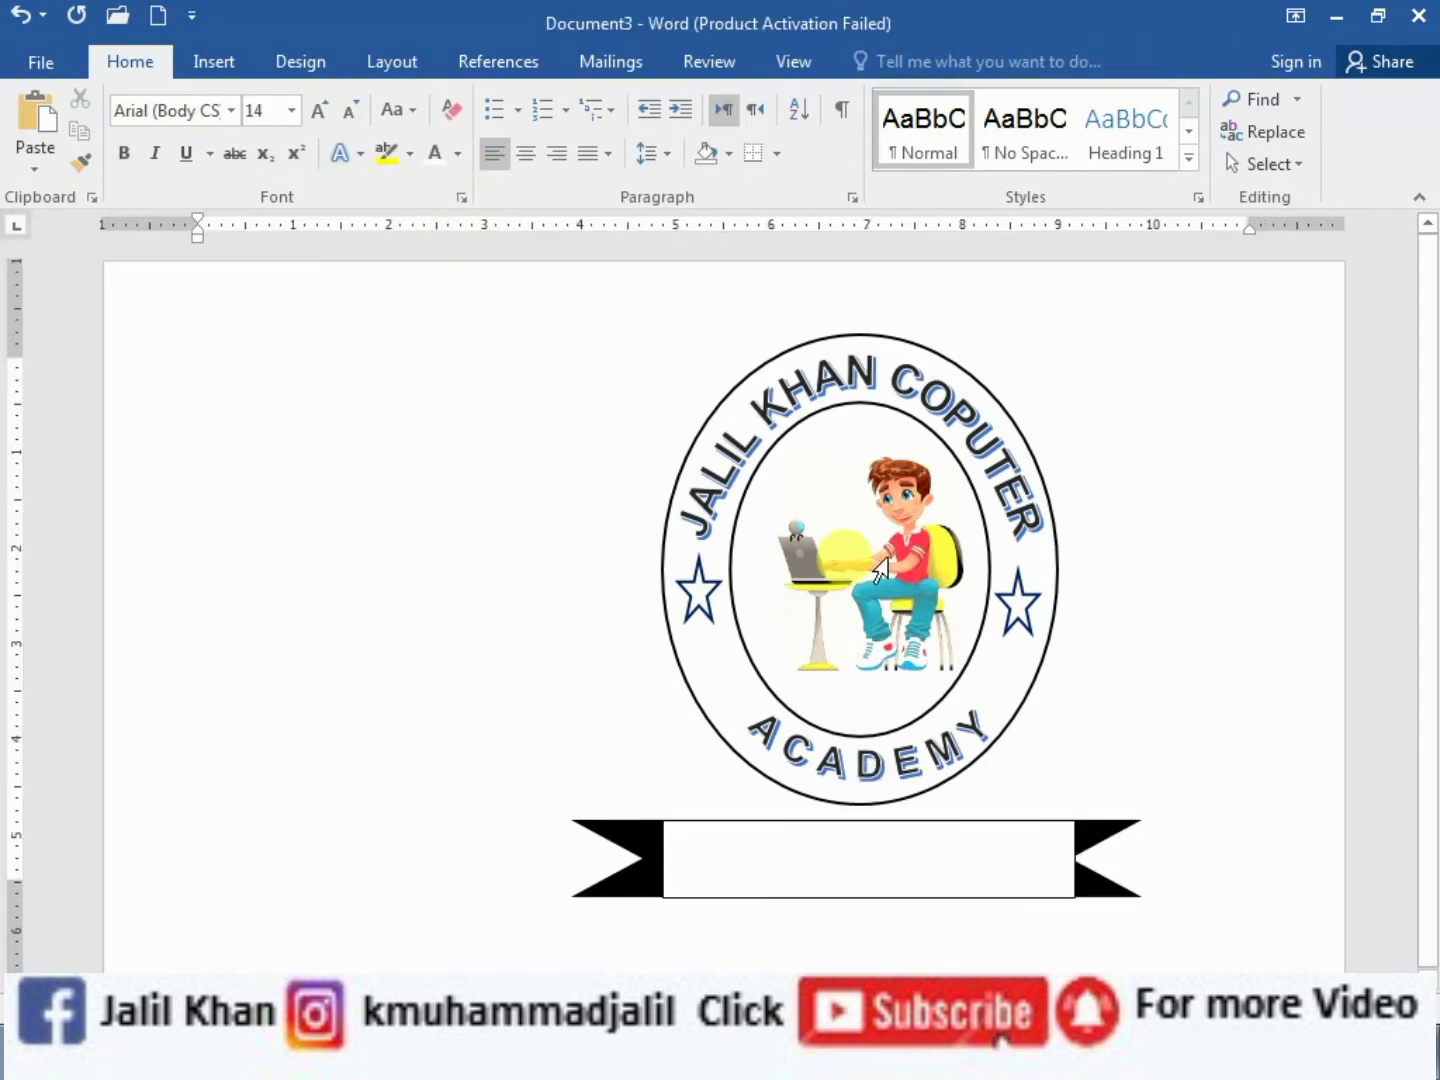
Remove the text box fill, narrow it to 3.6" wide, and centre it on the banner
click(858, 838)
click(842, 822)
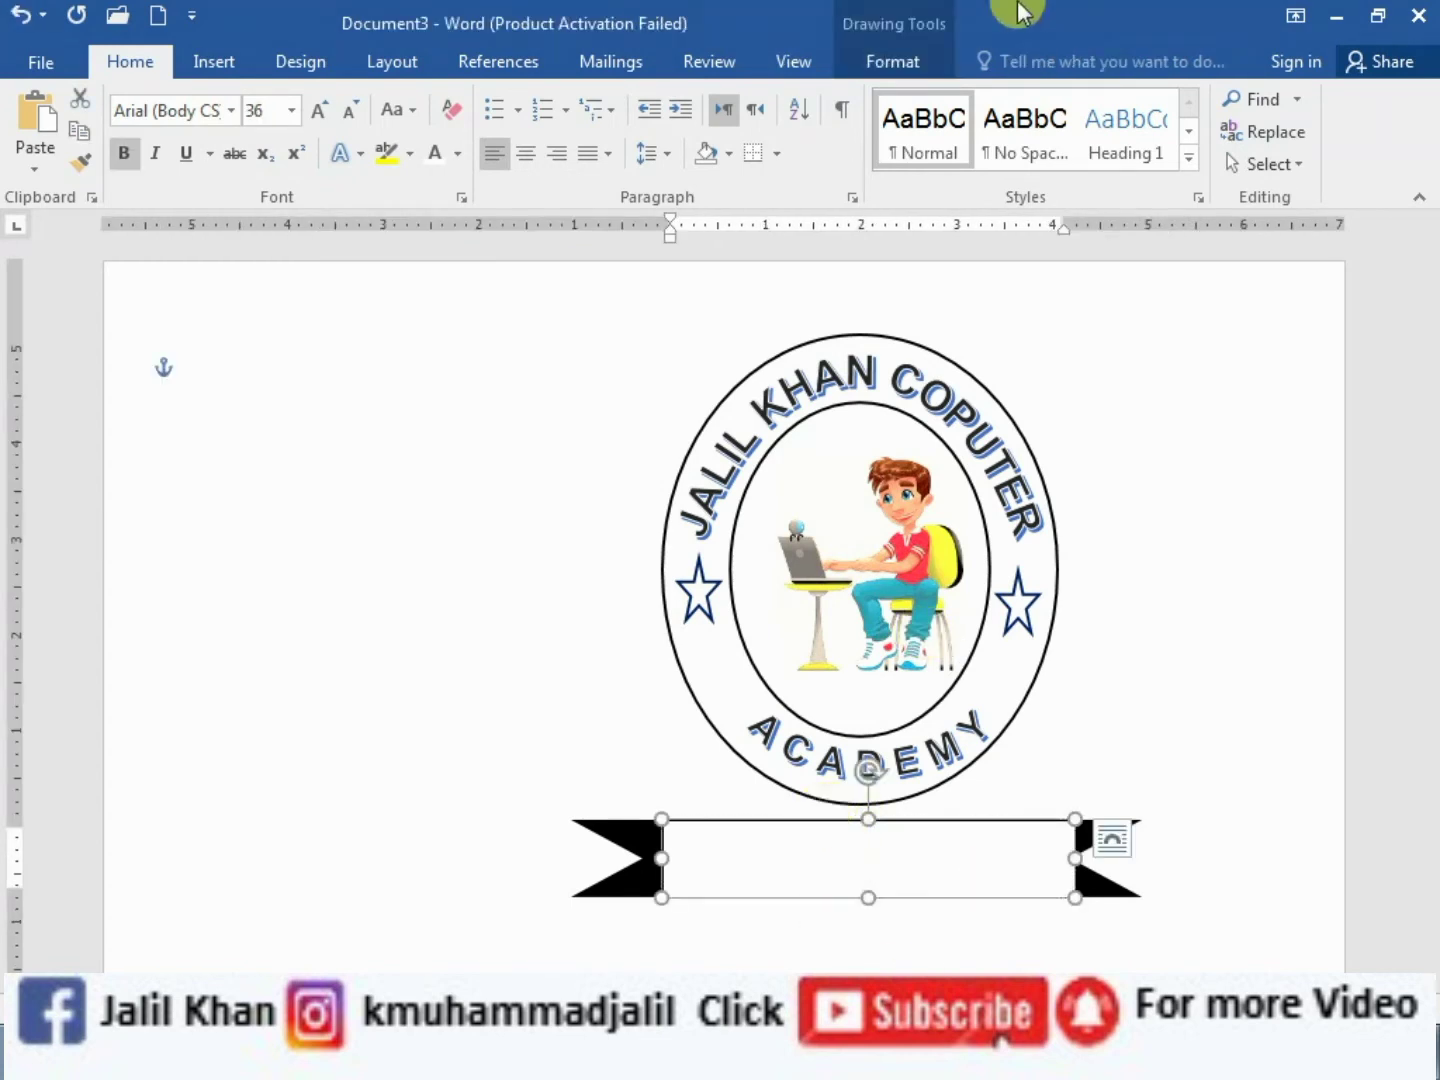
click(892, 59)
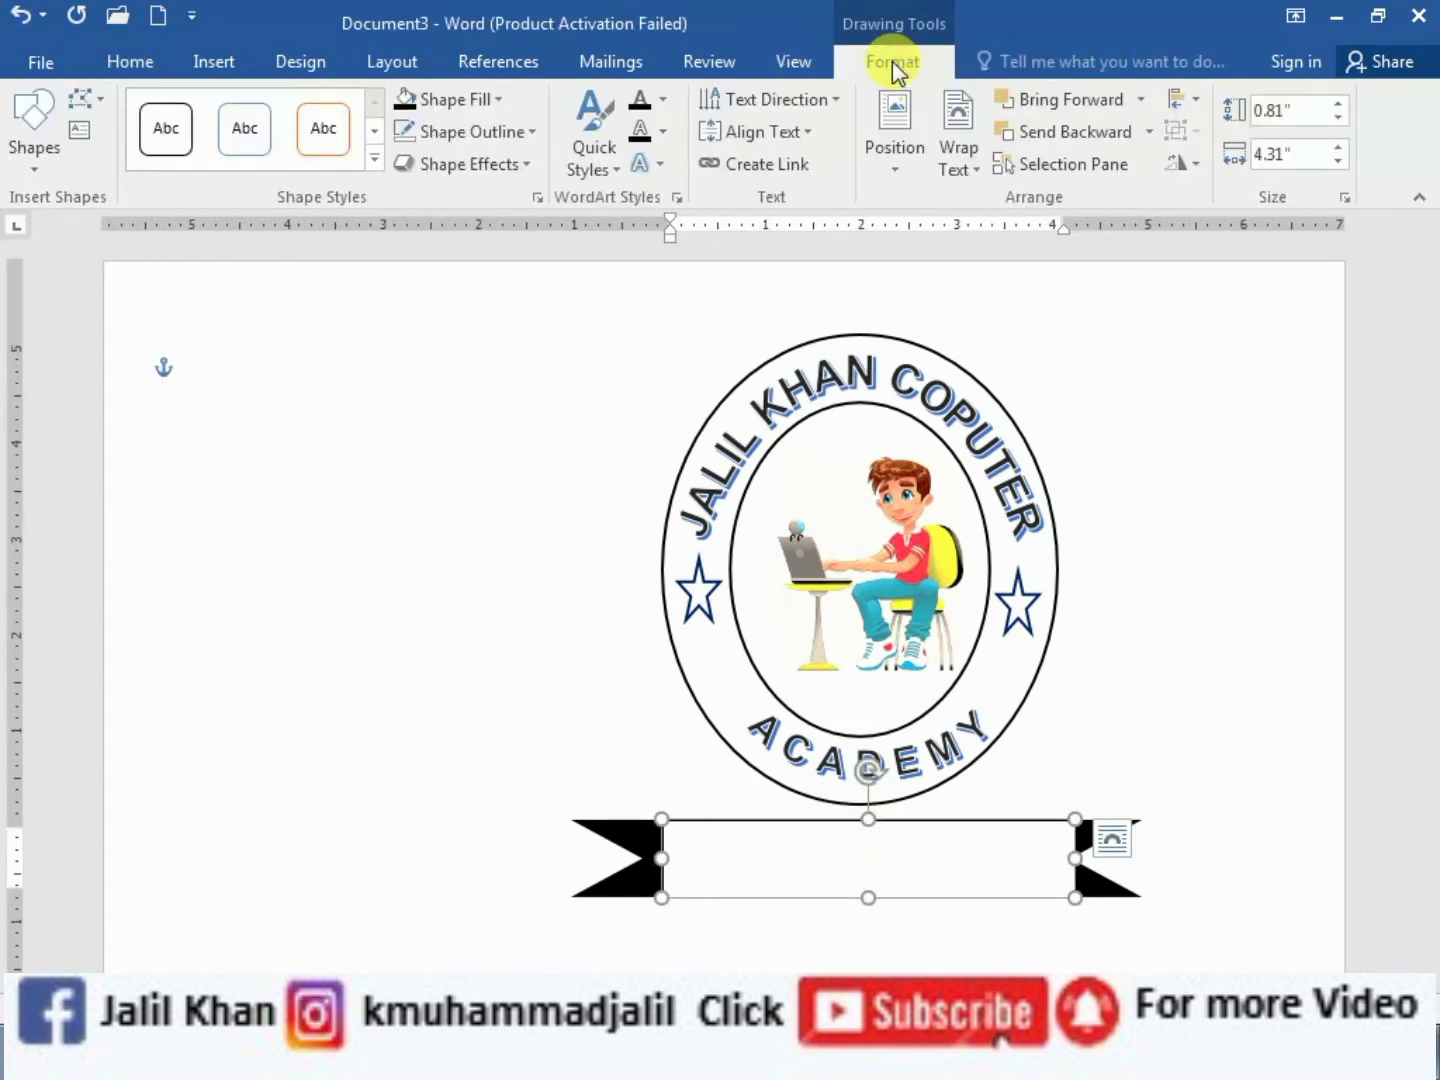
click(494, 101)
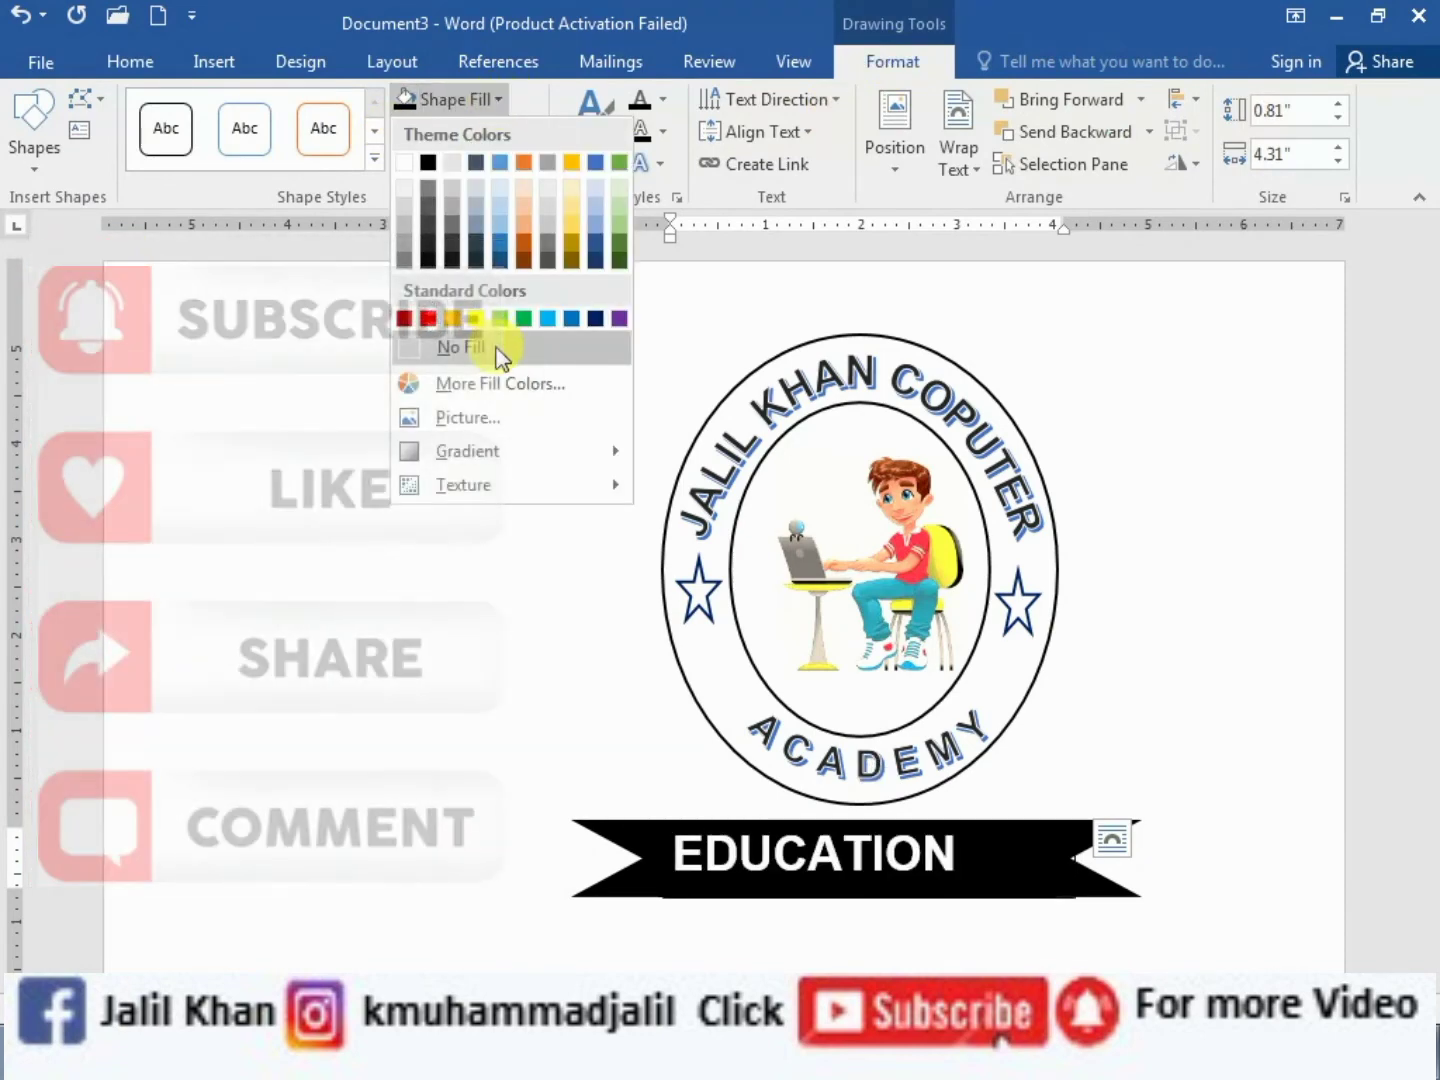
click(503, 352)
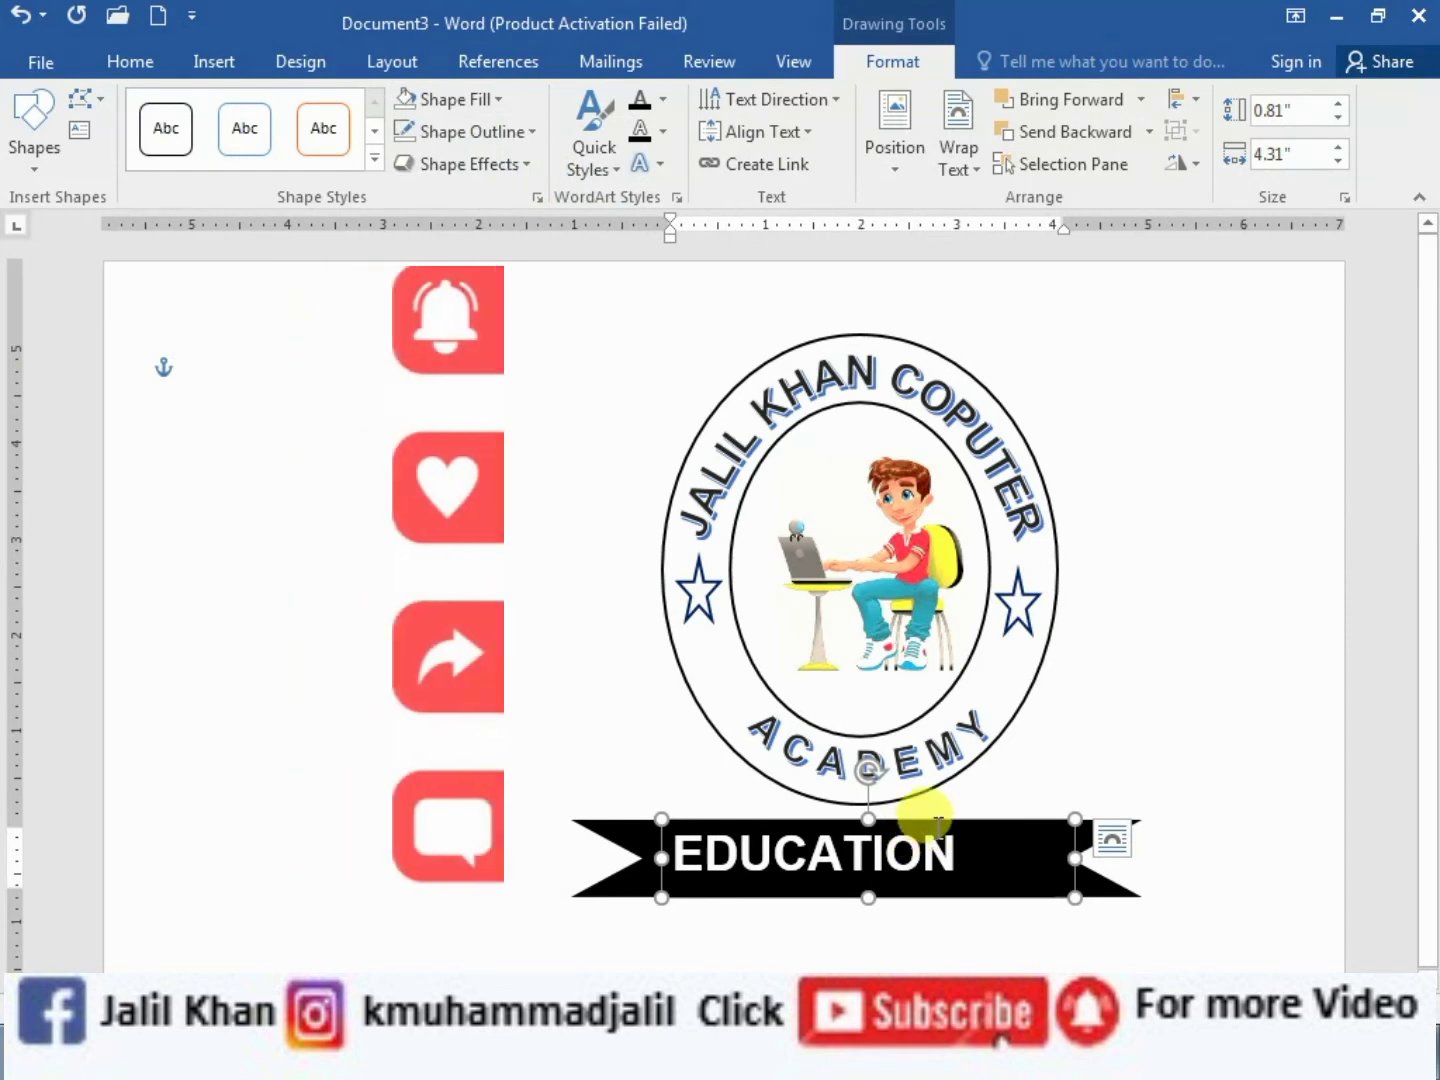
drag(1076, 859, 1013, 860)
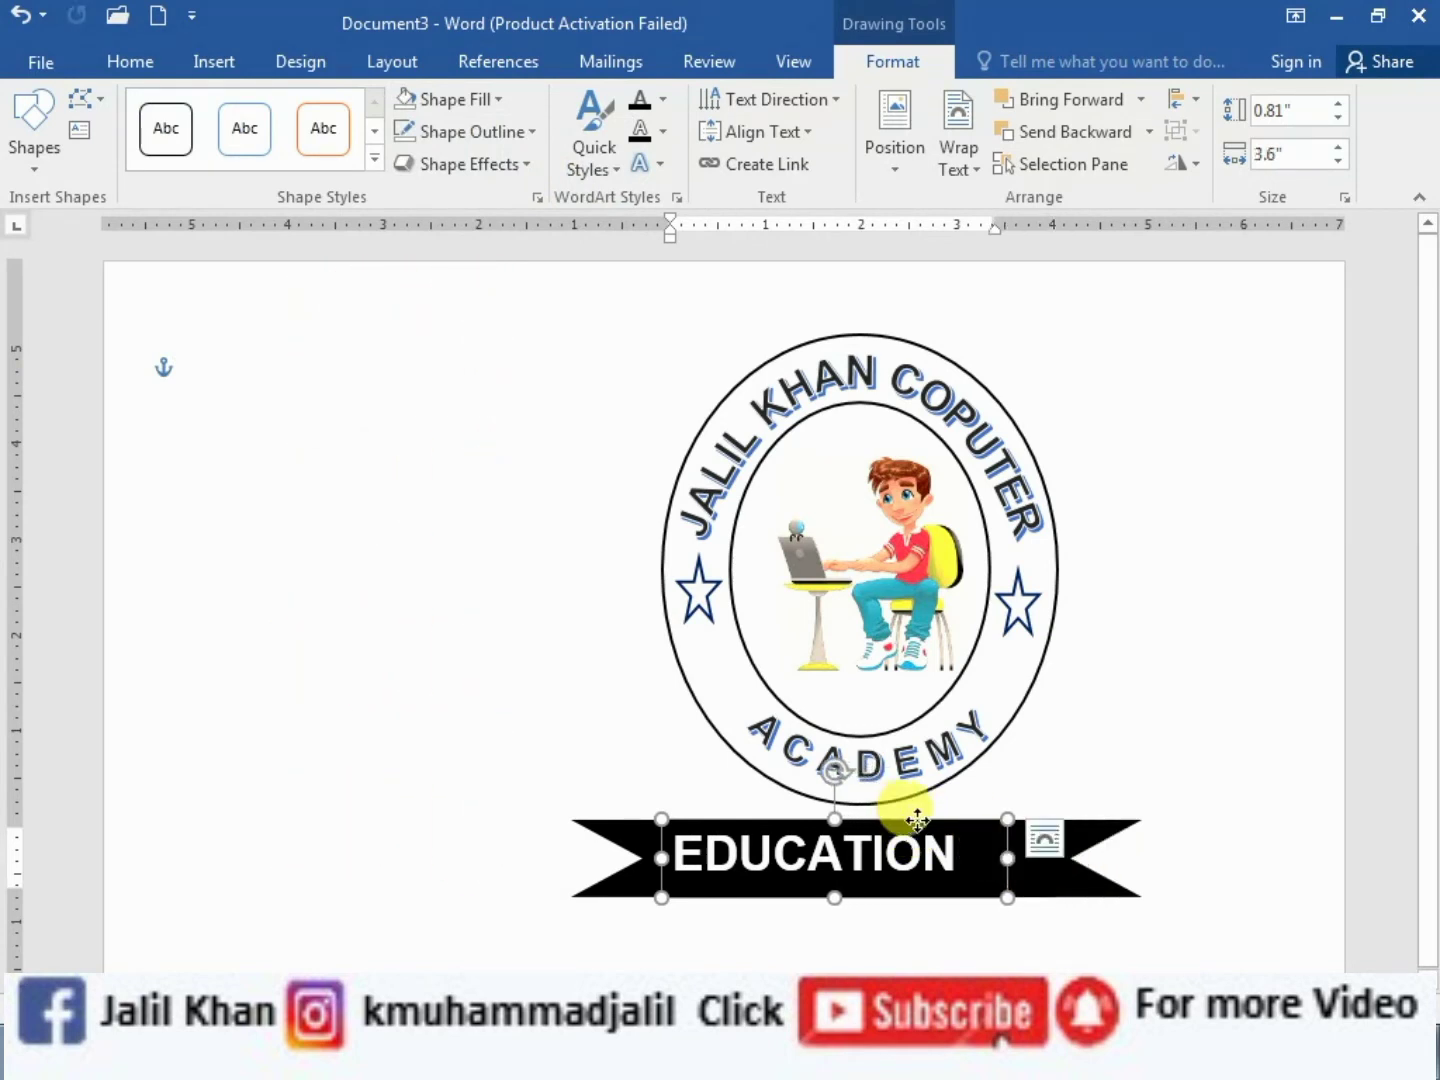
drag(897, 815, 939, 828)
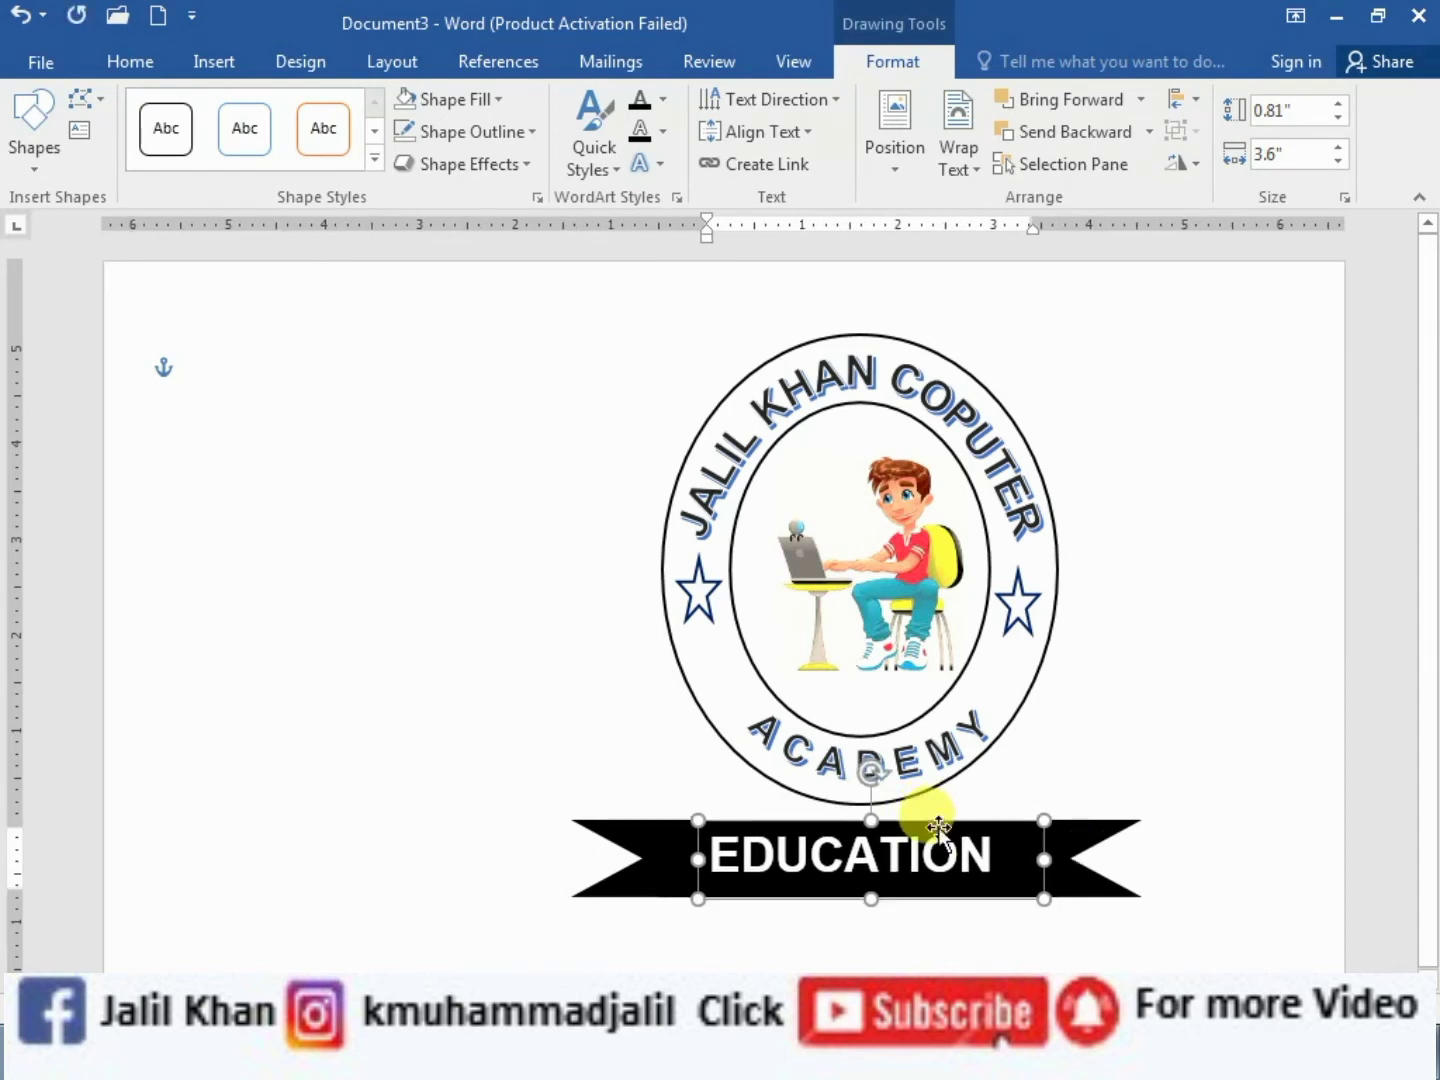
Try the French Script MT font on the EDUCATION text
click(128, 66)
click(232, 112)
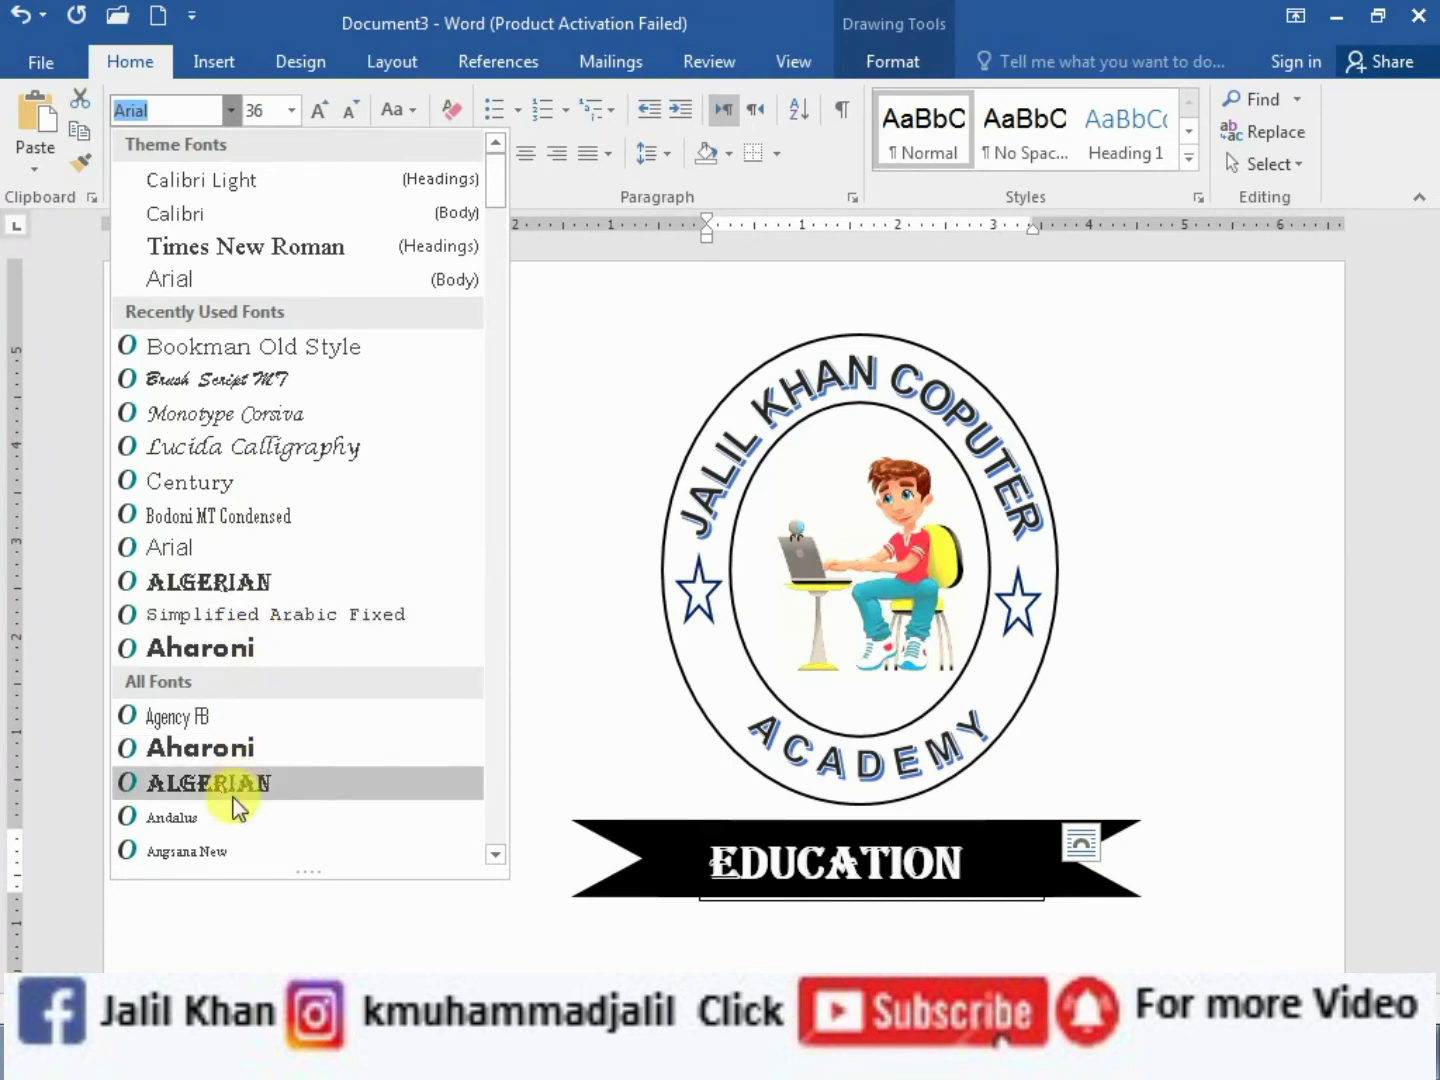
drag(497, 191, 515, 296)
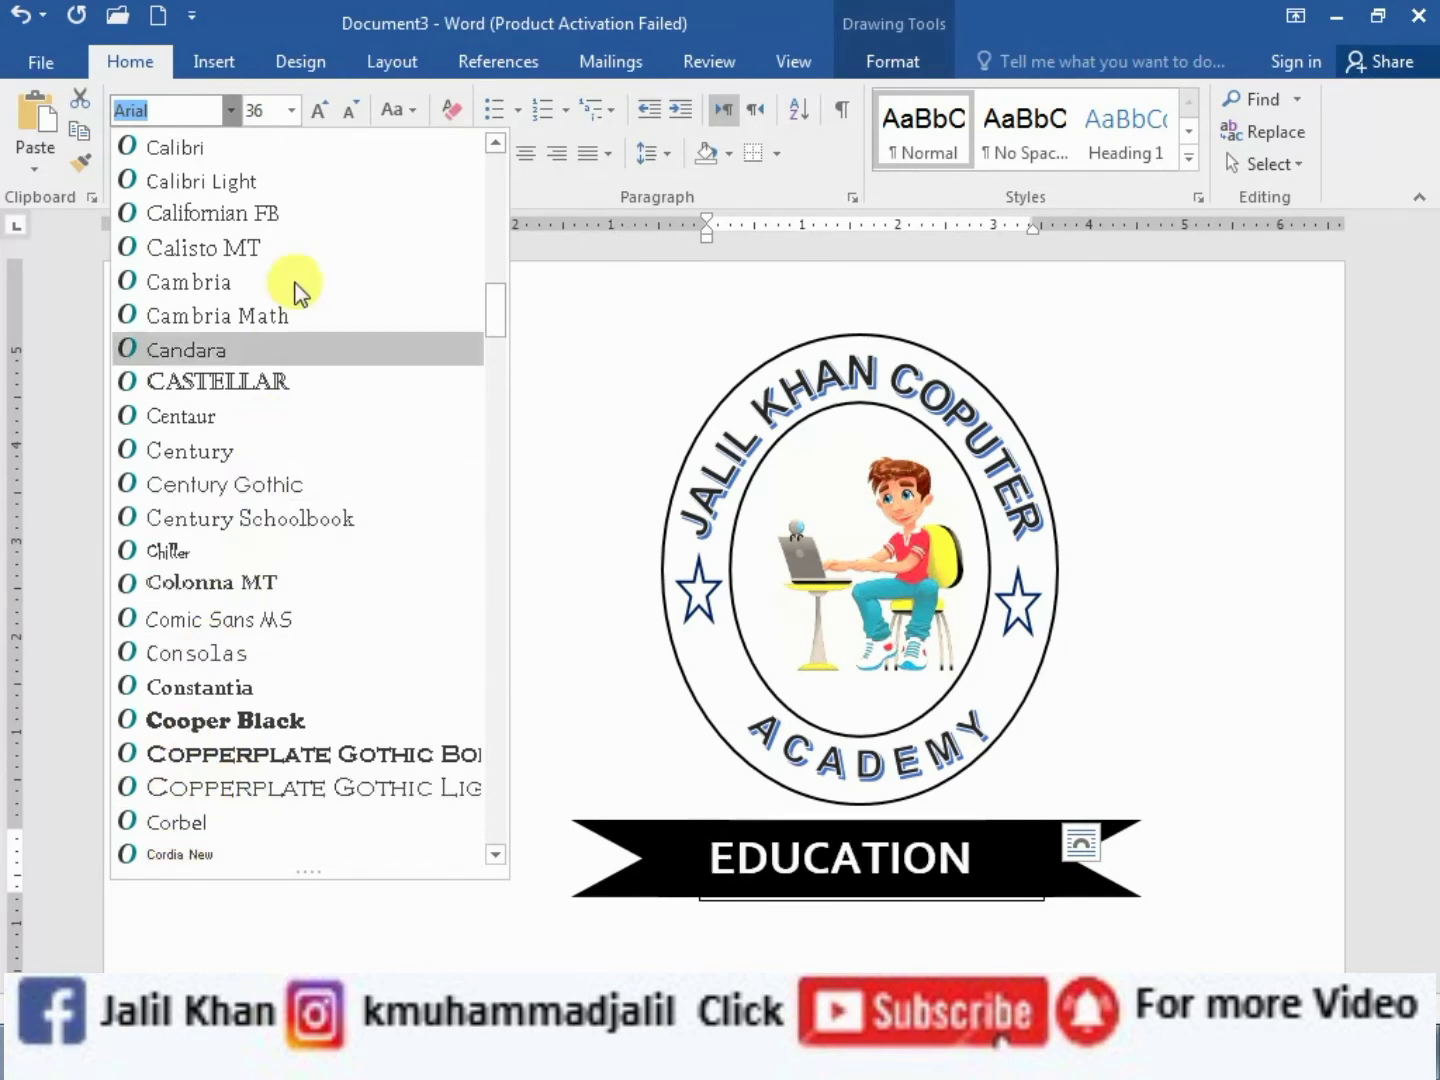
drag(494, 322, 500, 439)
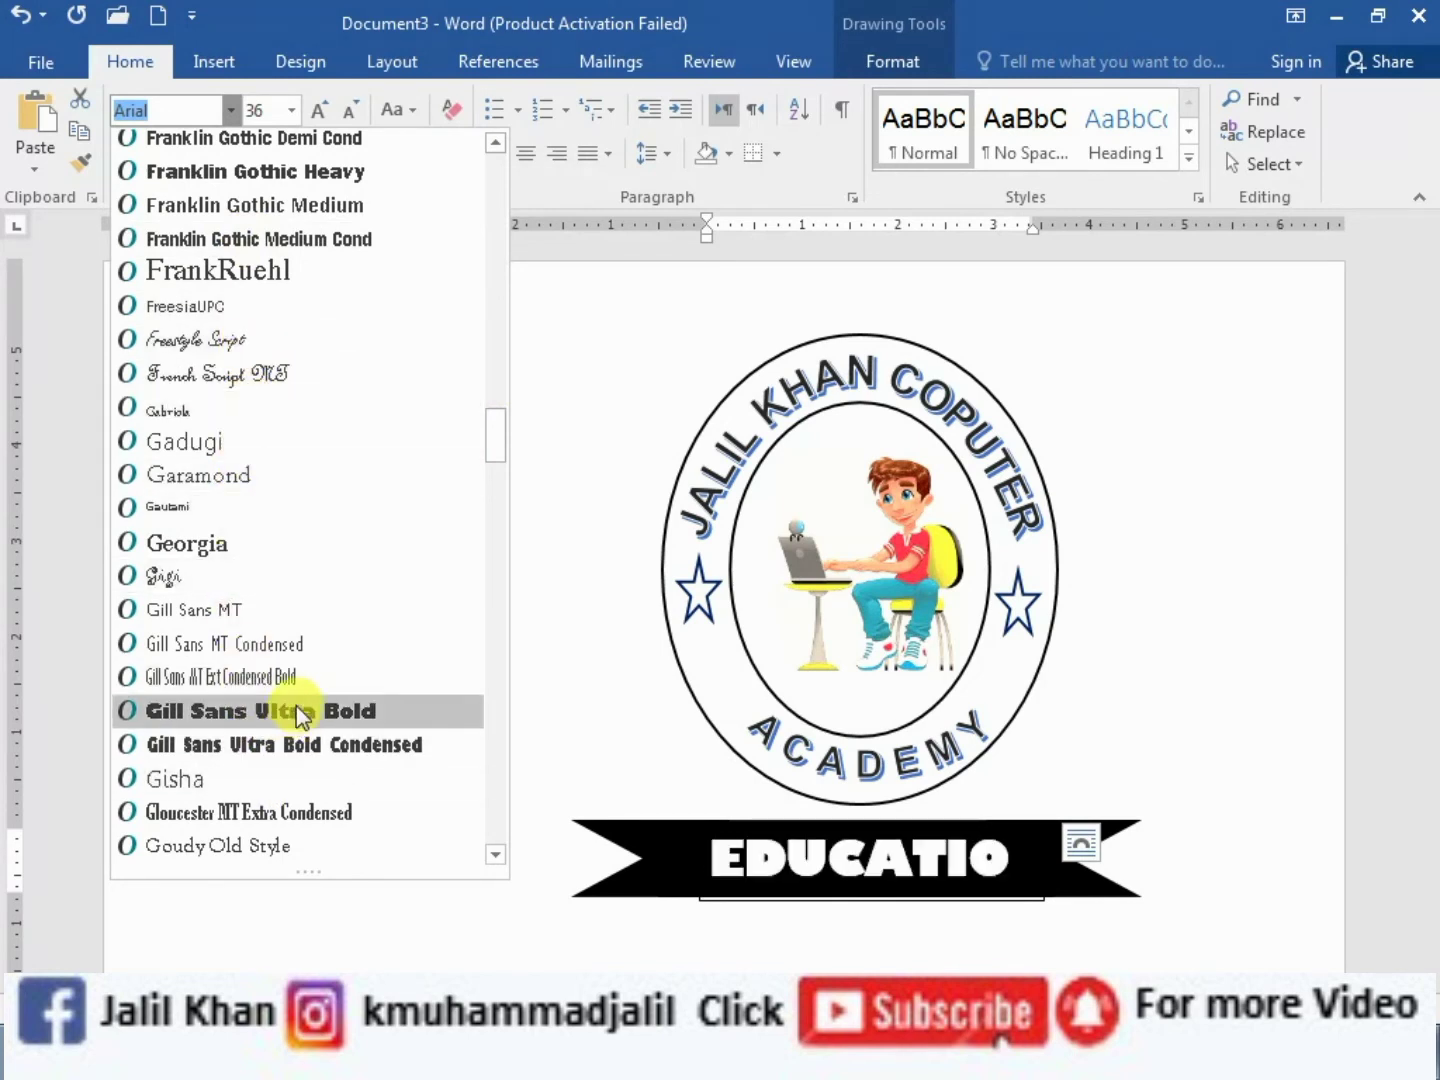
click(430, 373)
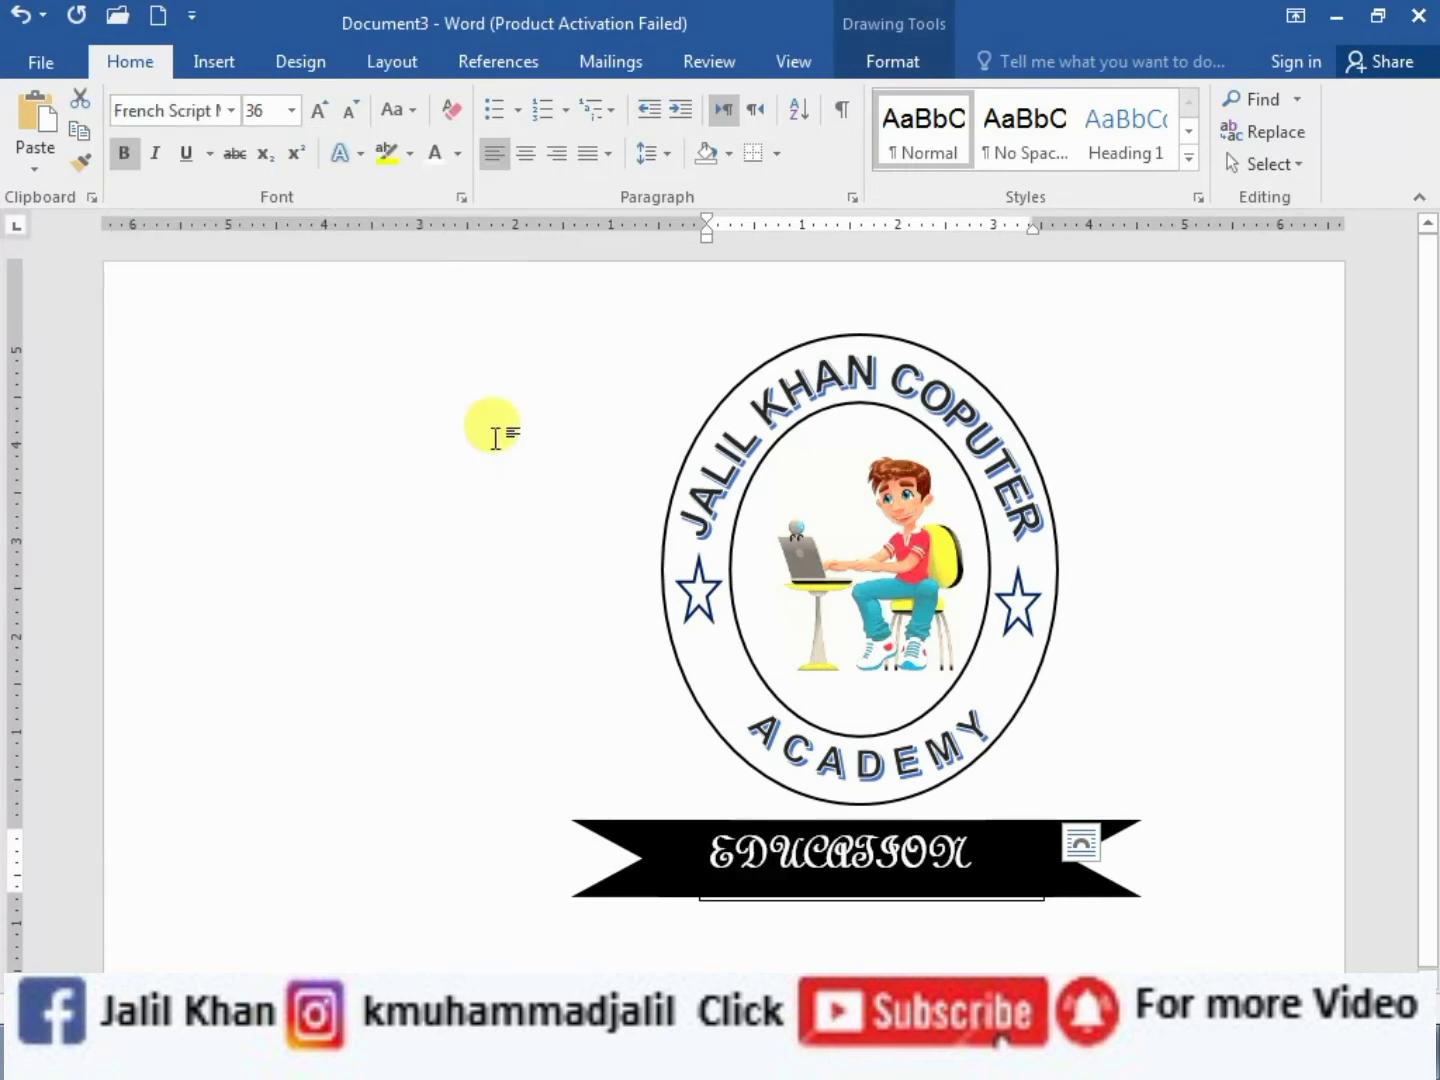
click(492, 420)
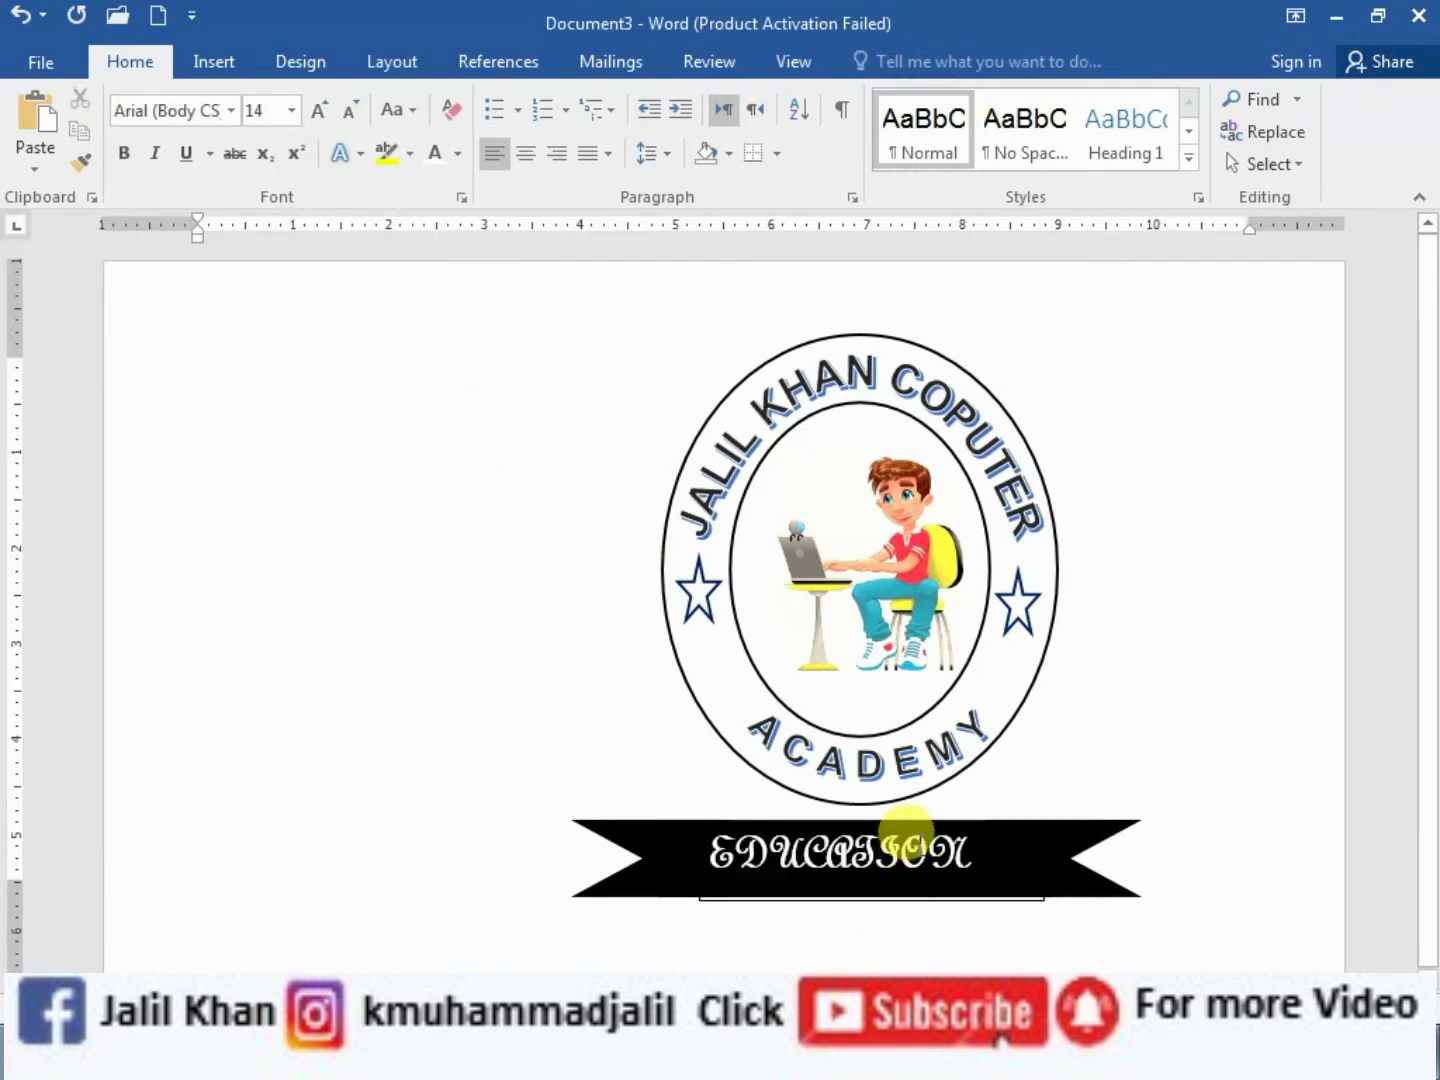
Switch the EDUCATION text to Bookman Old Style instead
click(906, 830)
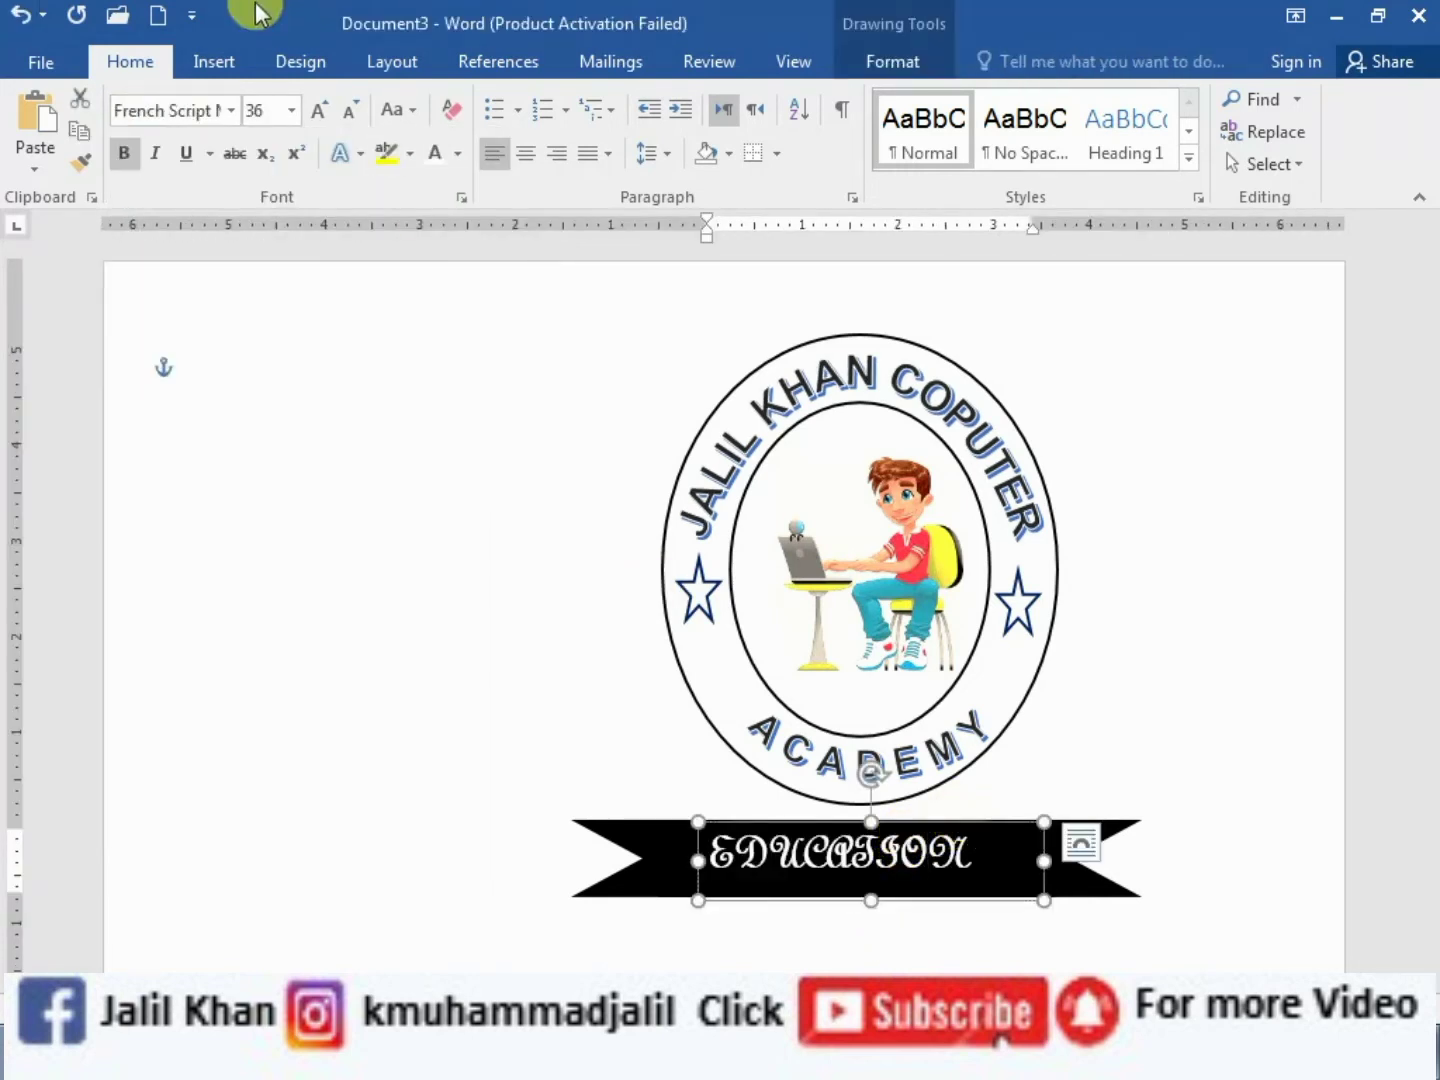
click(232, 113)
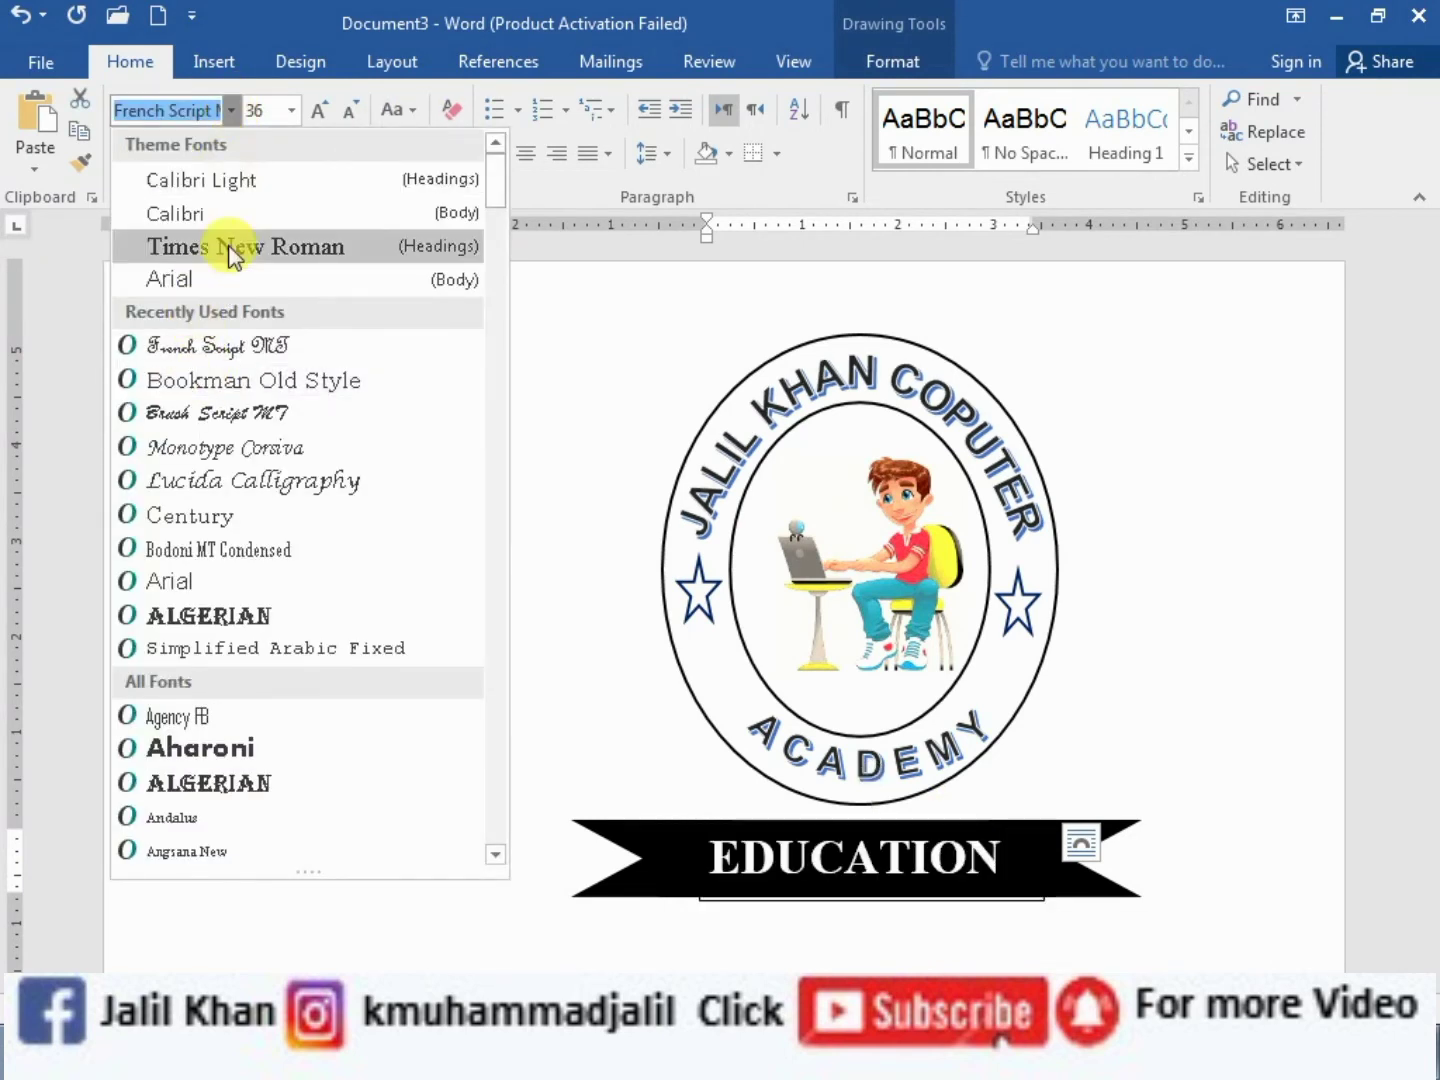
click(258, 380)
click(262, 370)
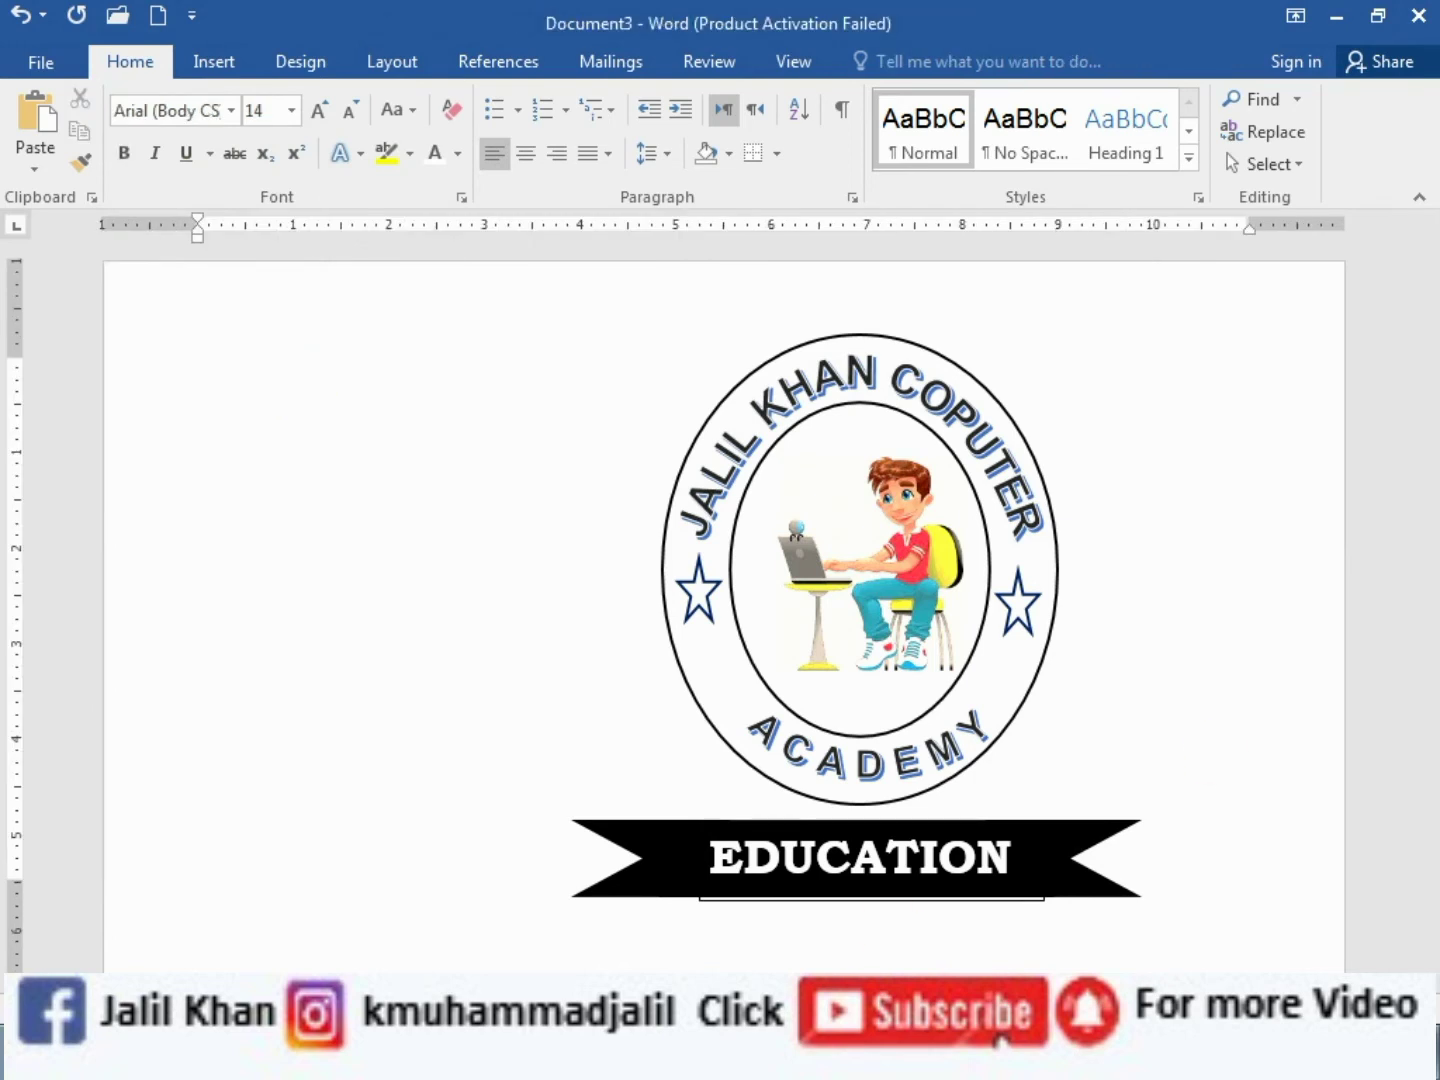
Adjust the EDUCATION text box's height to fit the black banner
click(917, 894)
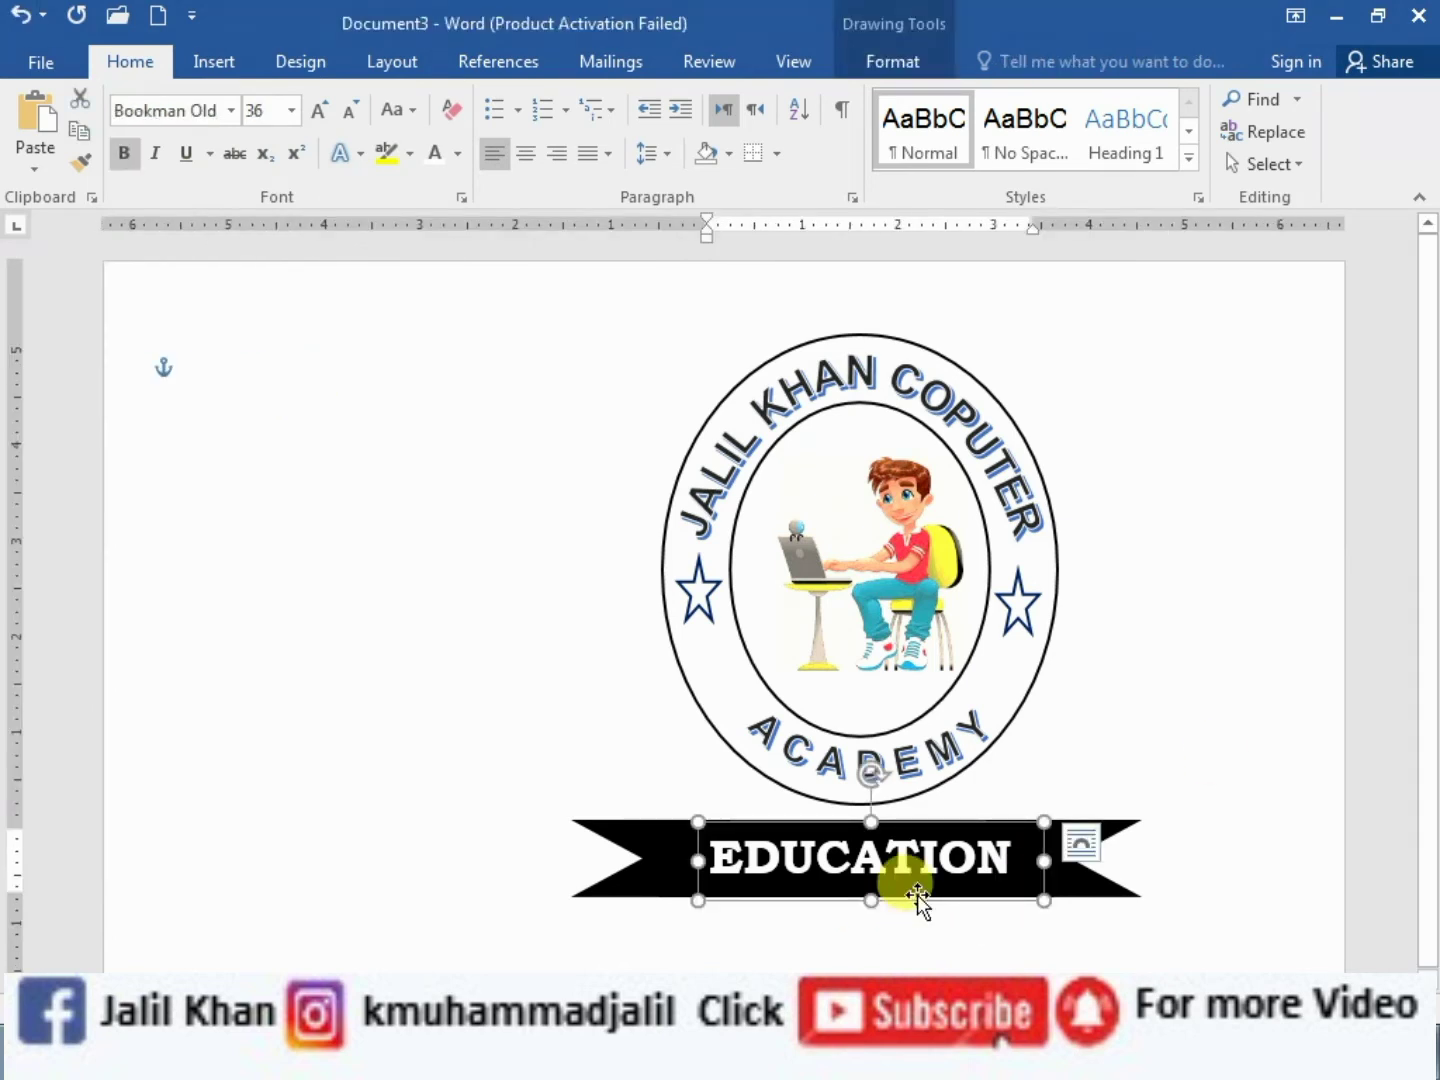
drag(870, 900, 871, 929)
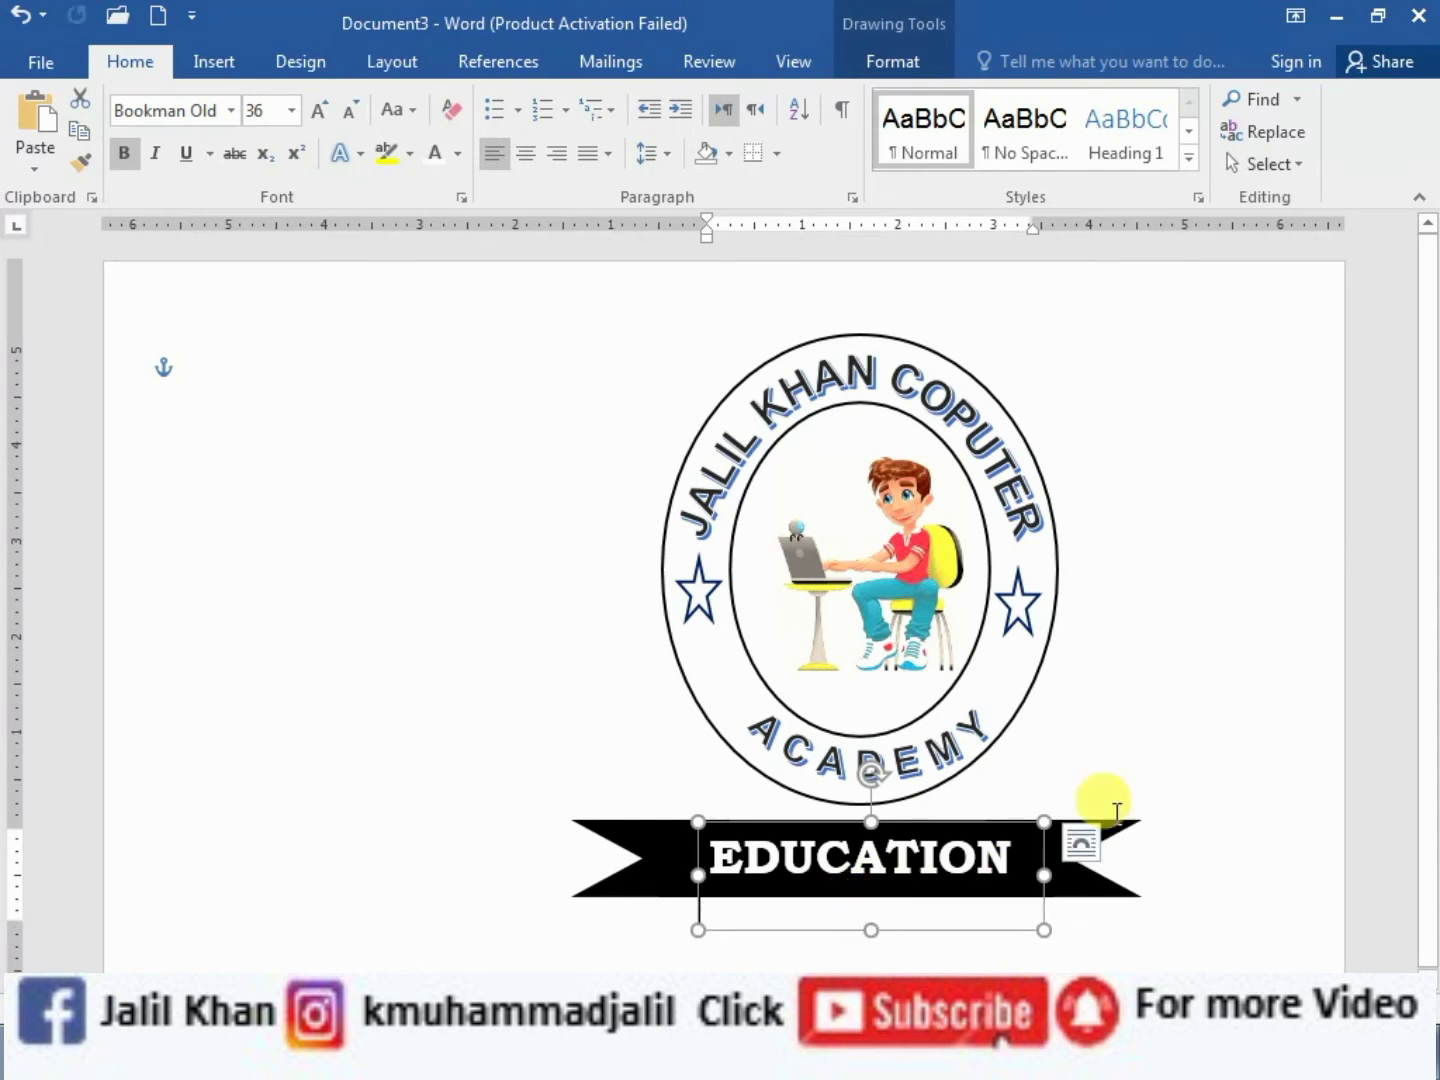
click(1189, 690)
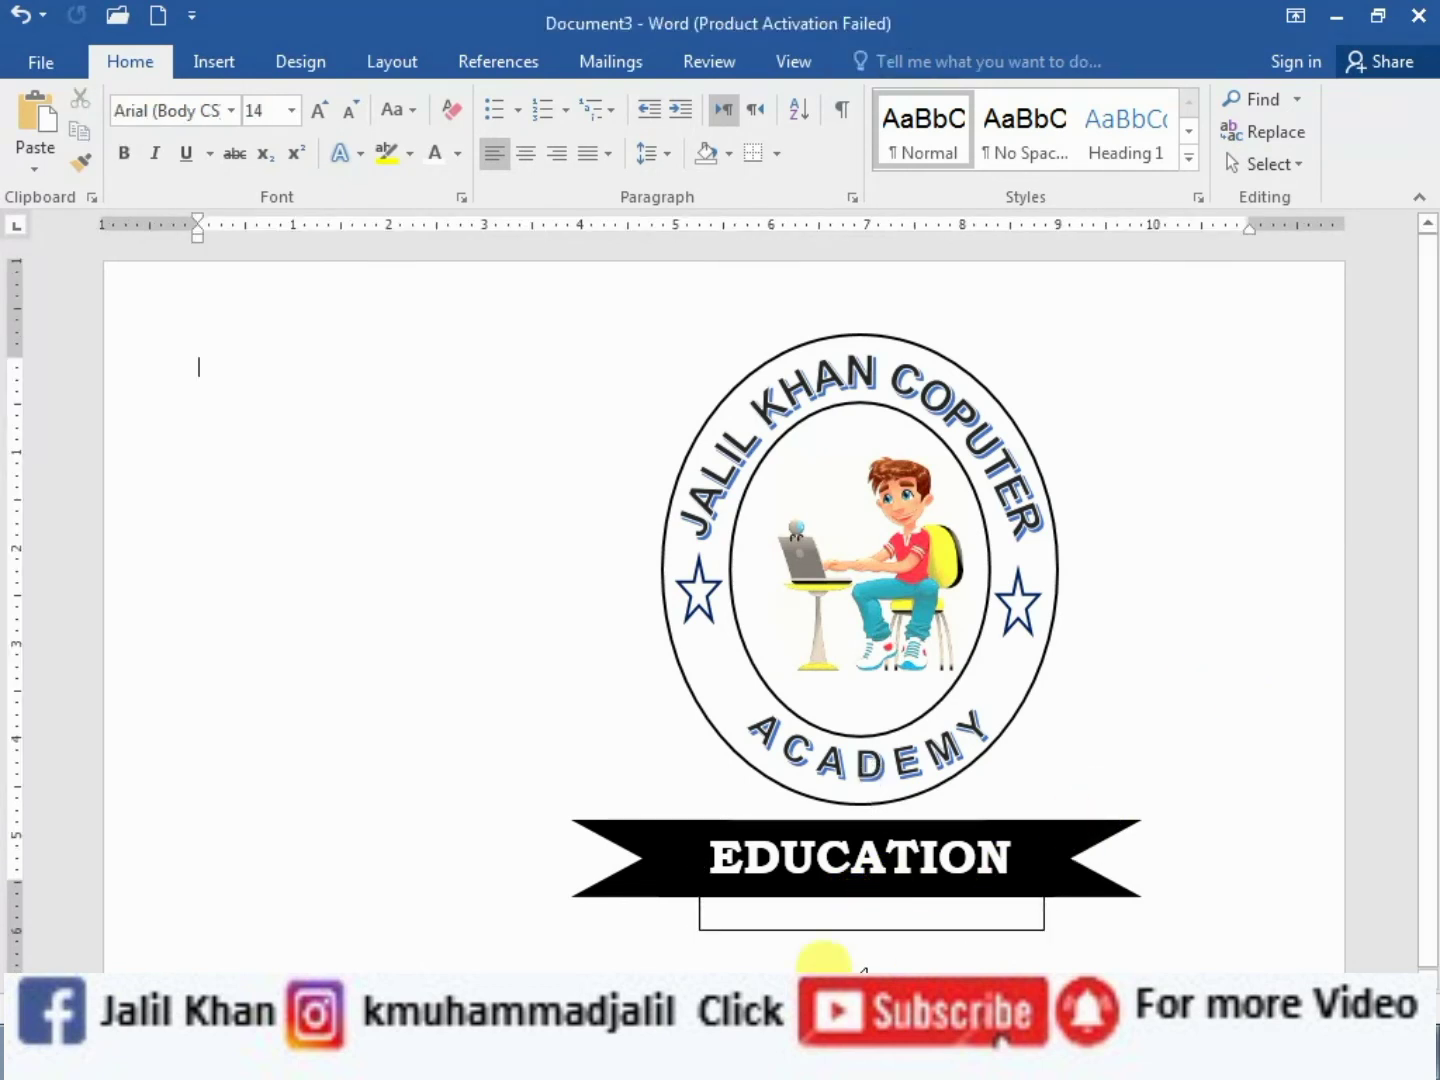
click(882, 928)
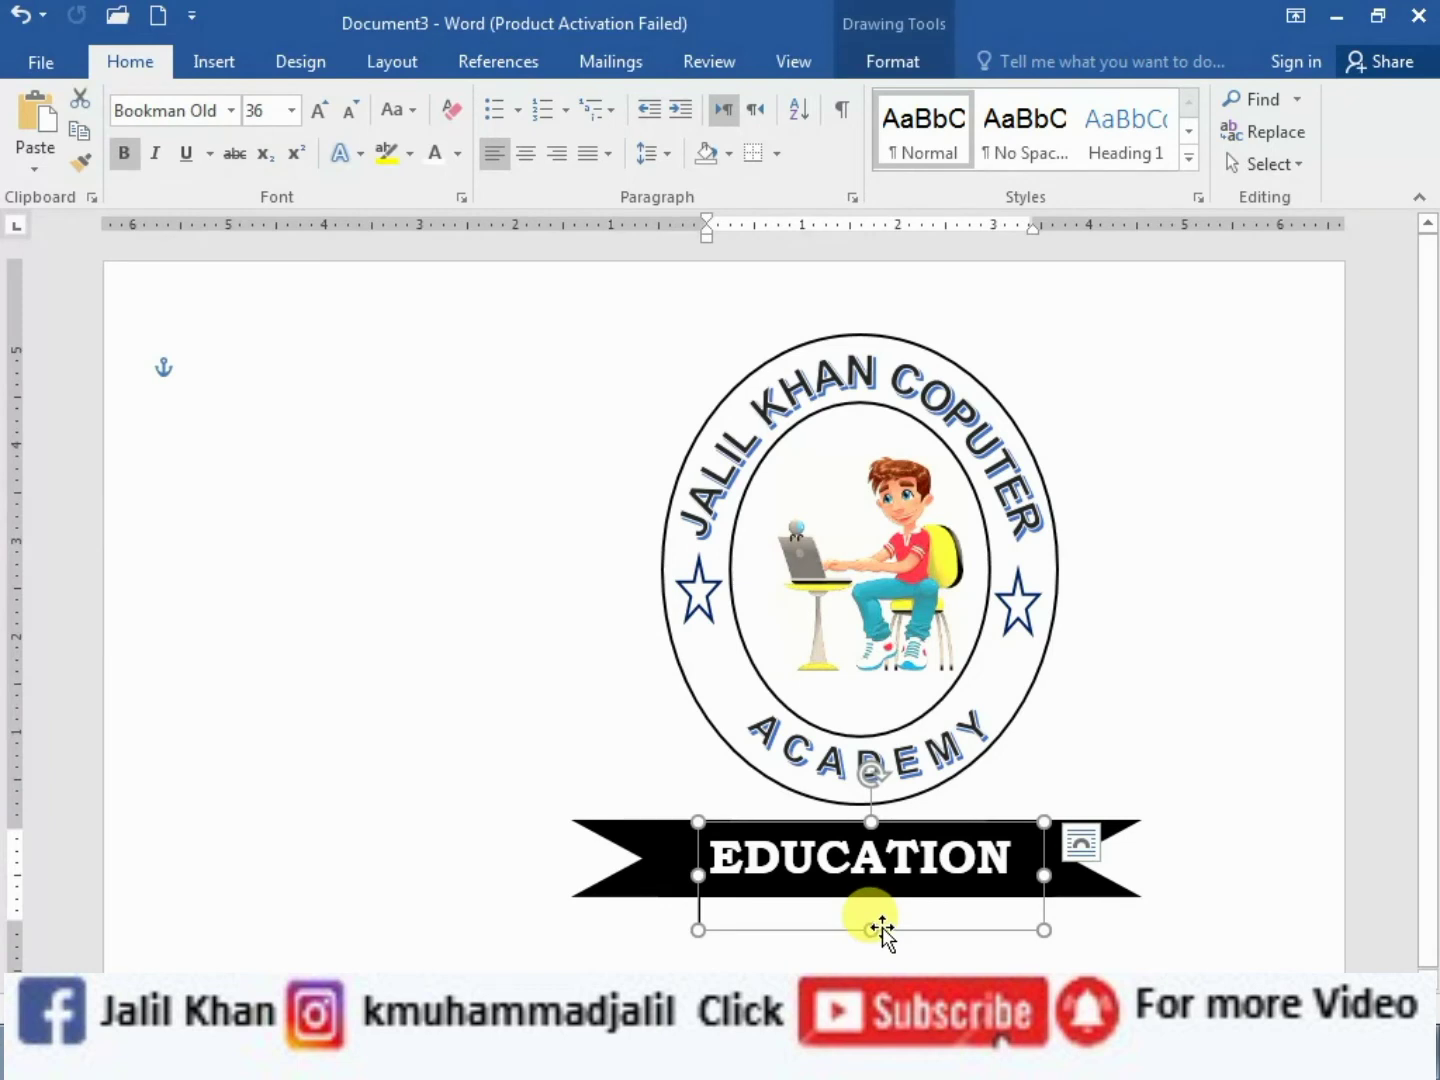
drag(876, 928, 869, 889)
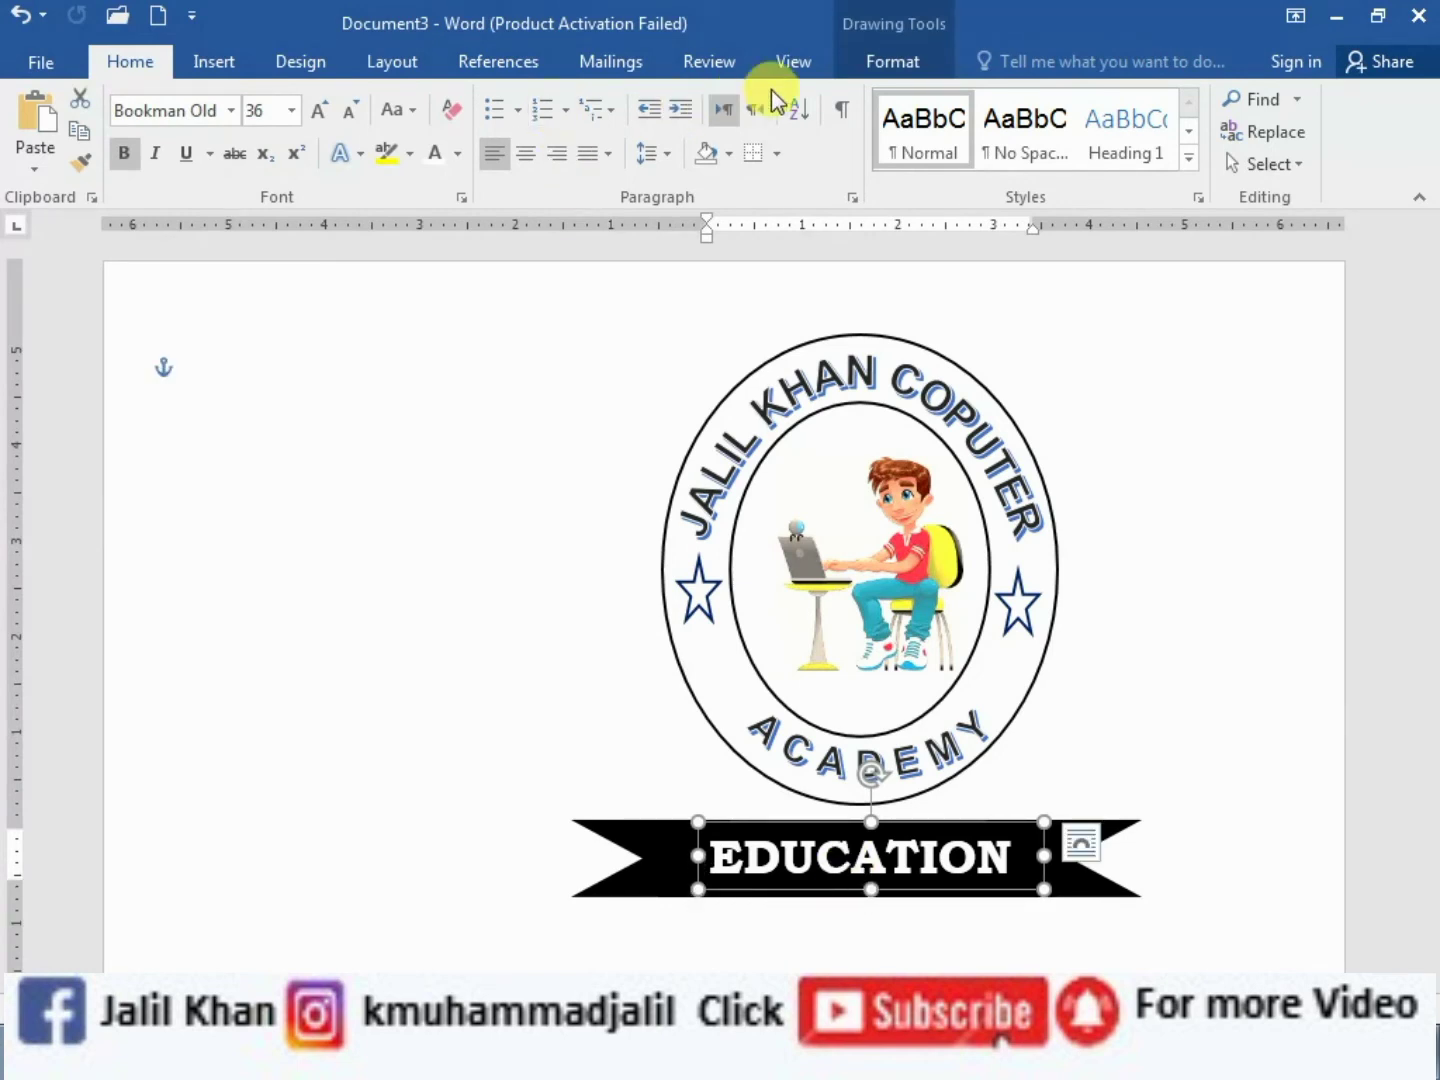
Set the EDUCATION text box's shape outline to No Outline
click(879, 67)
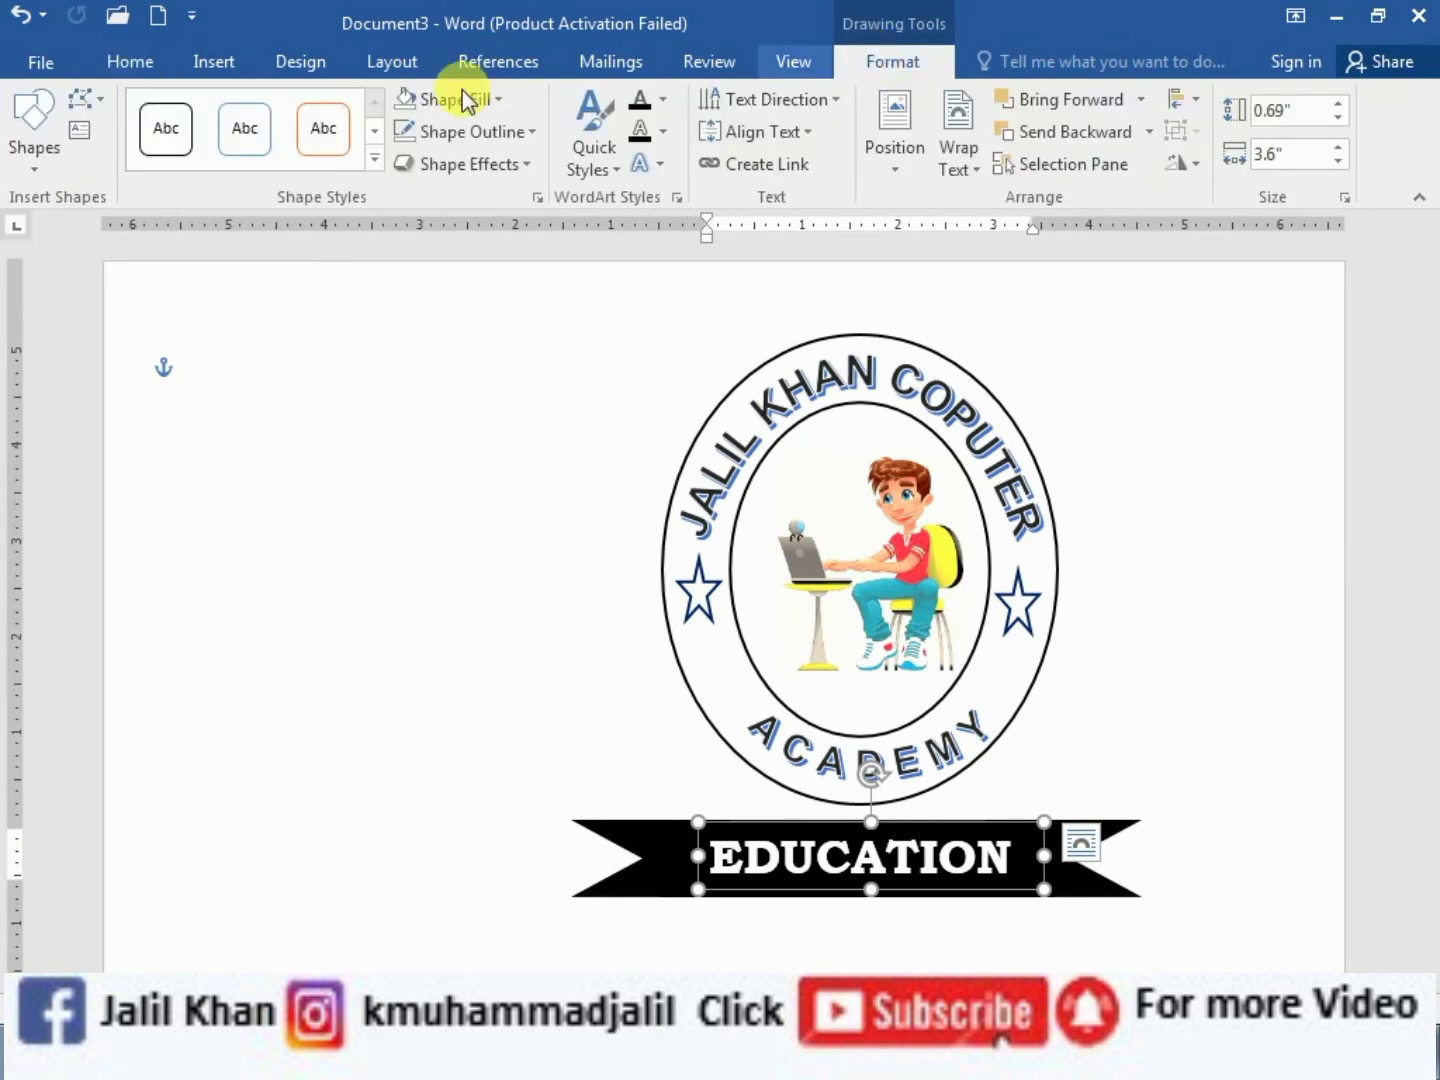
click(460, 131)
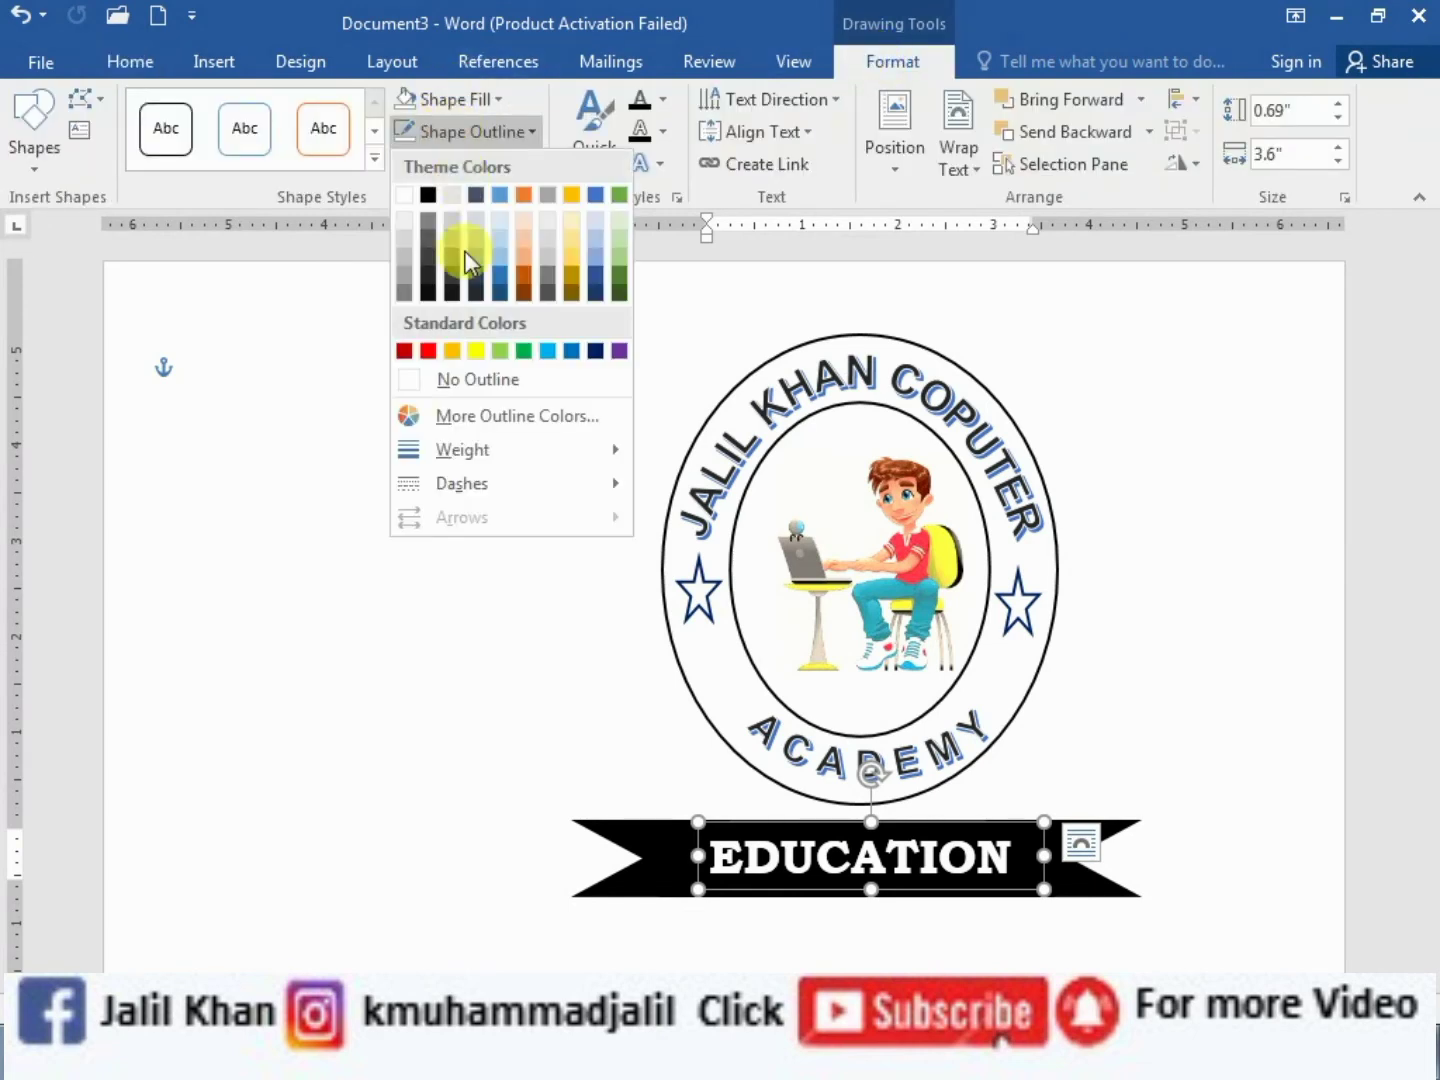
click(478, 380)
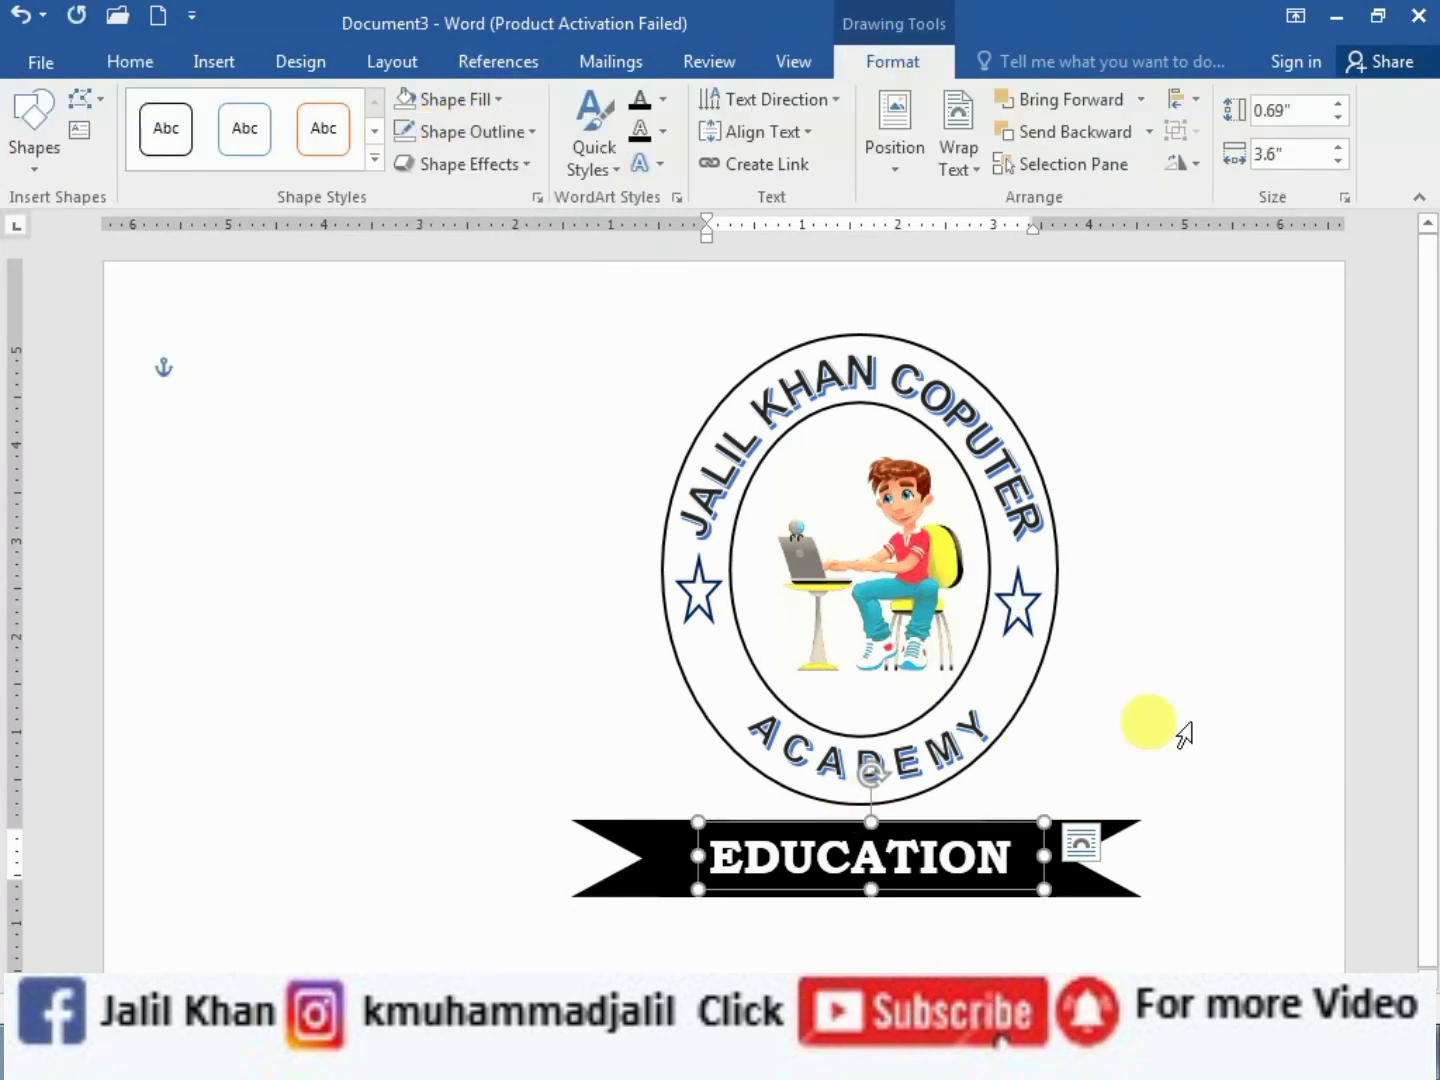
click(1186, 689)
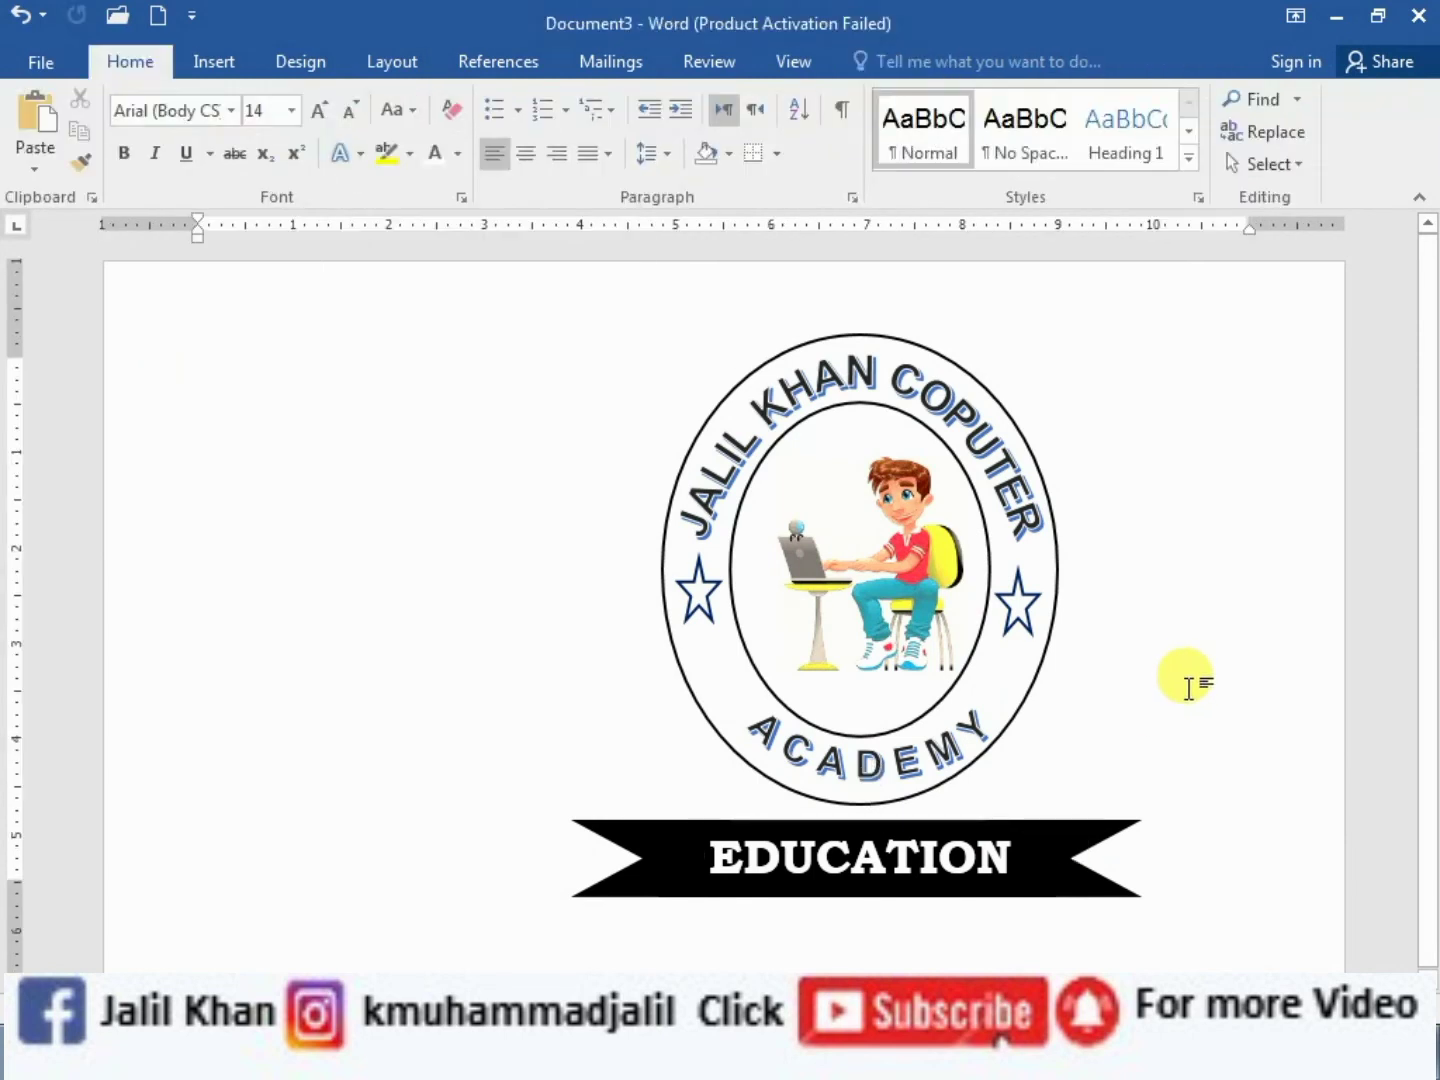
click(845, 855)
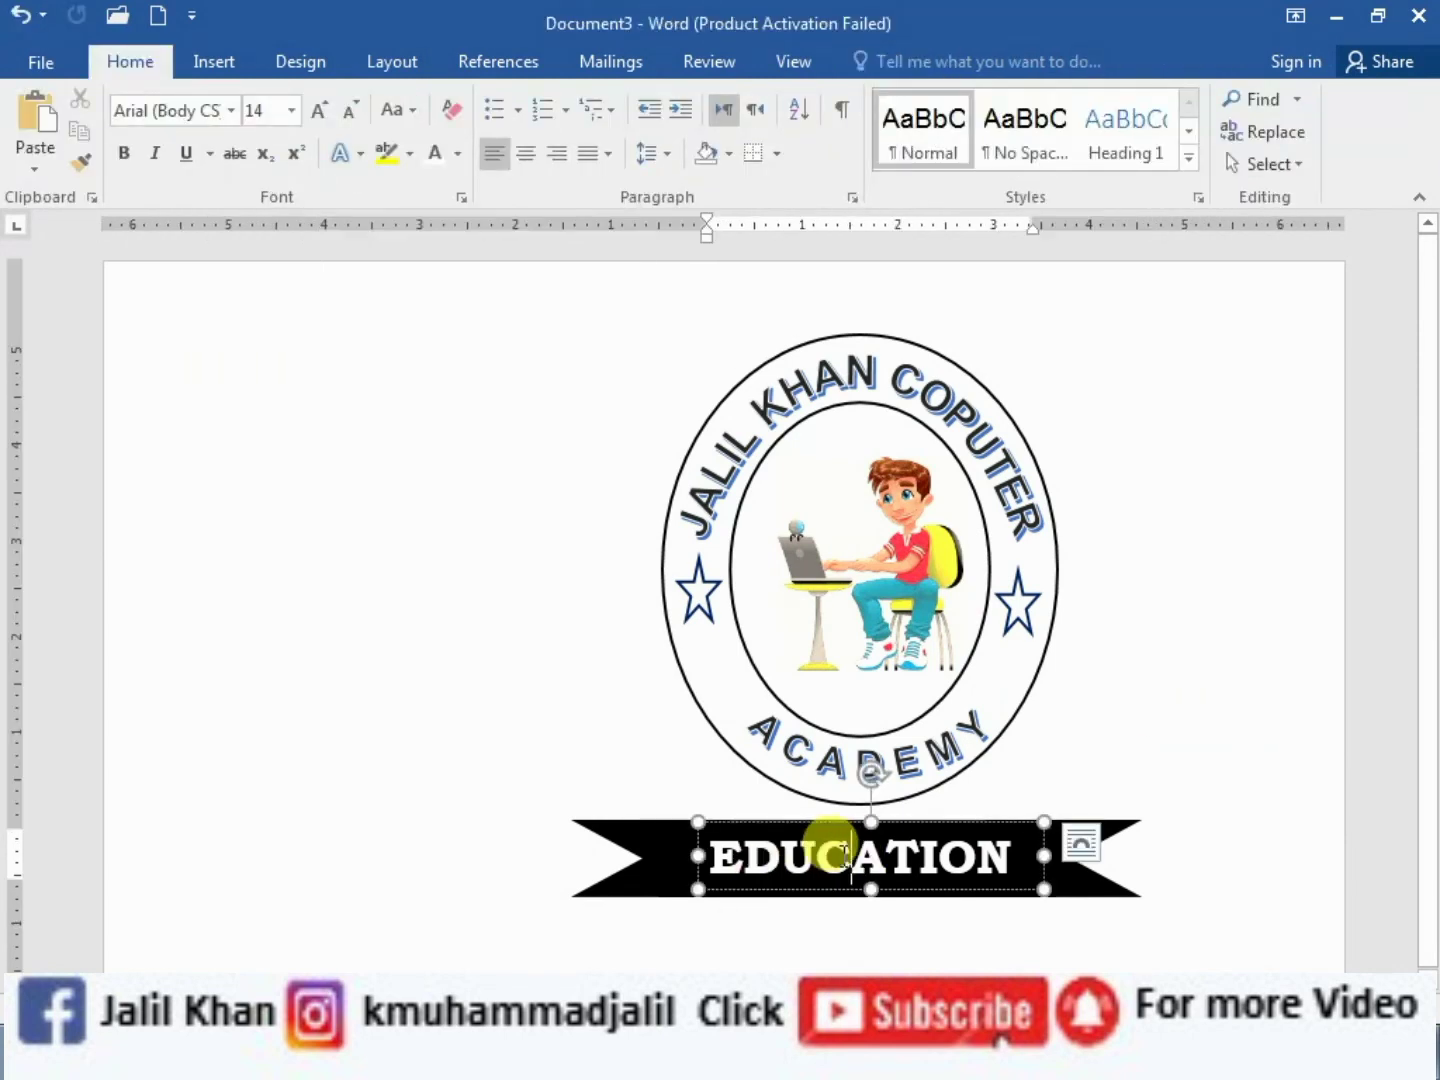
click(824, 824)
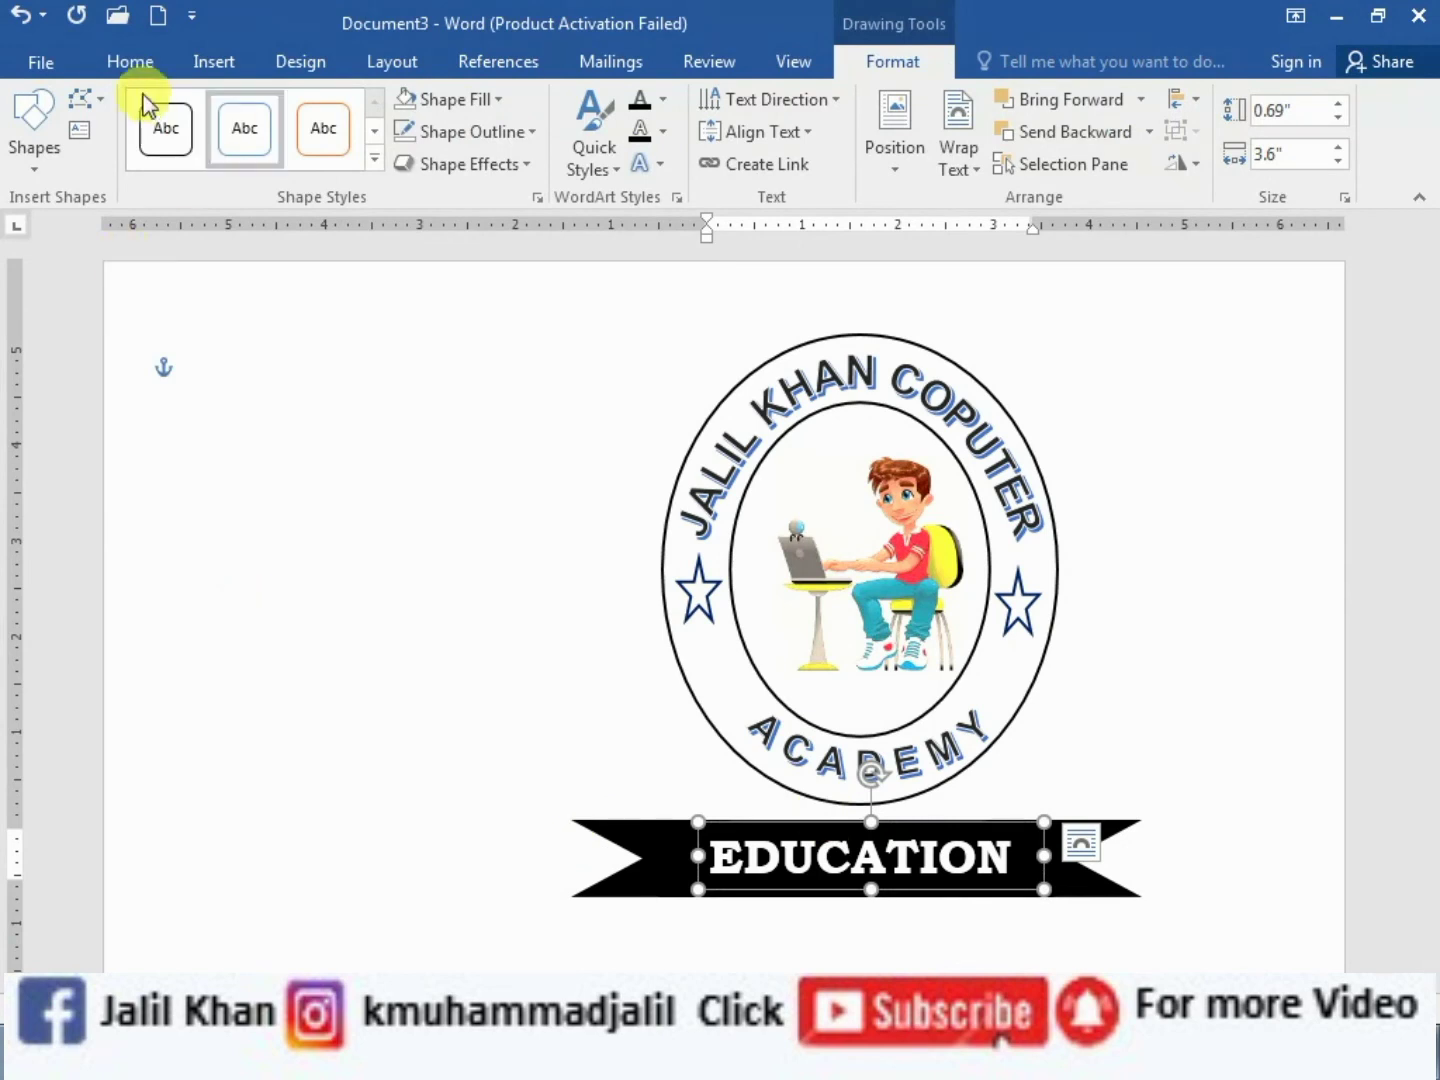
Shrink the EDUCATION text to 28 pt and nudge its text box slightly right and down
click(130, 62)
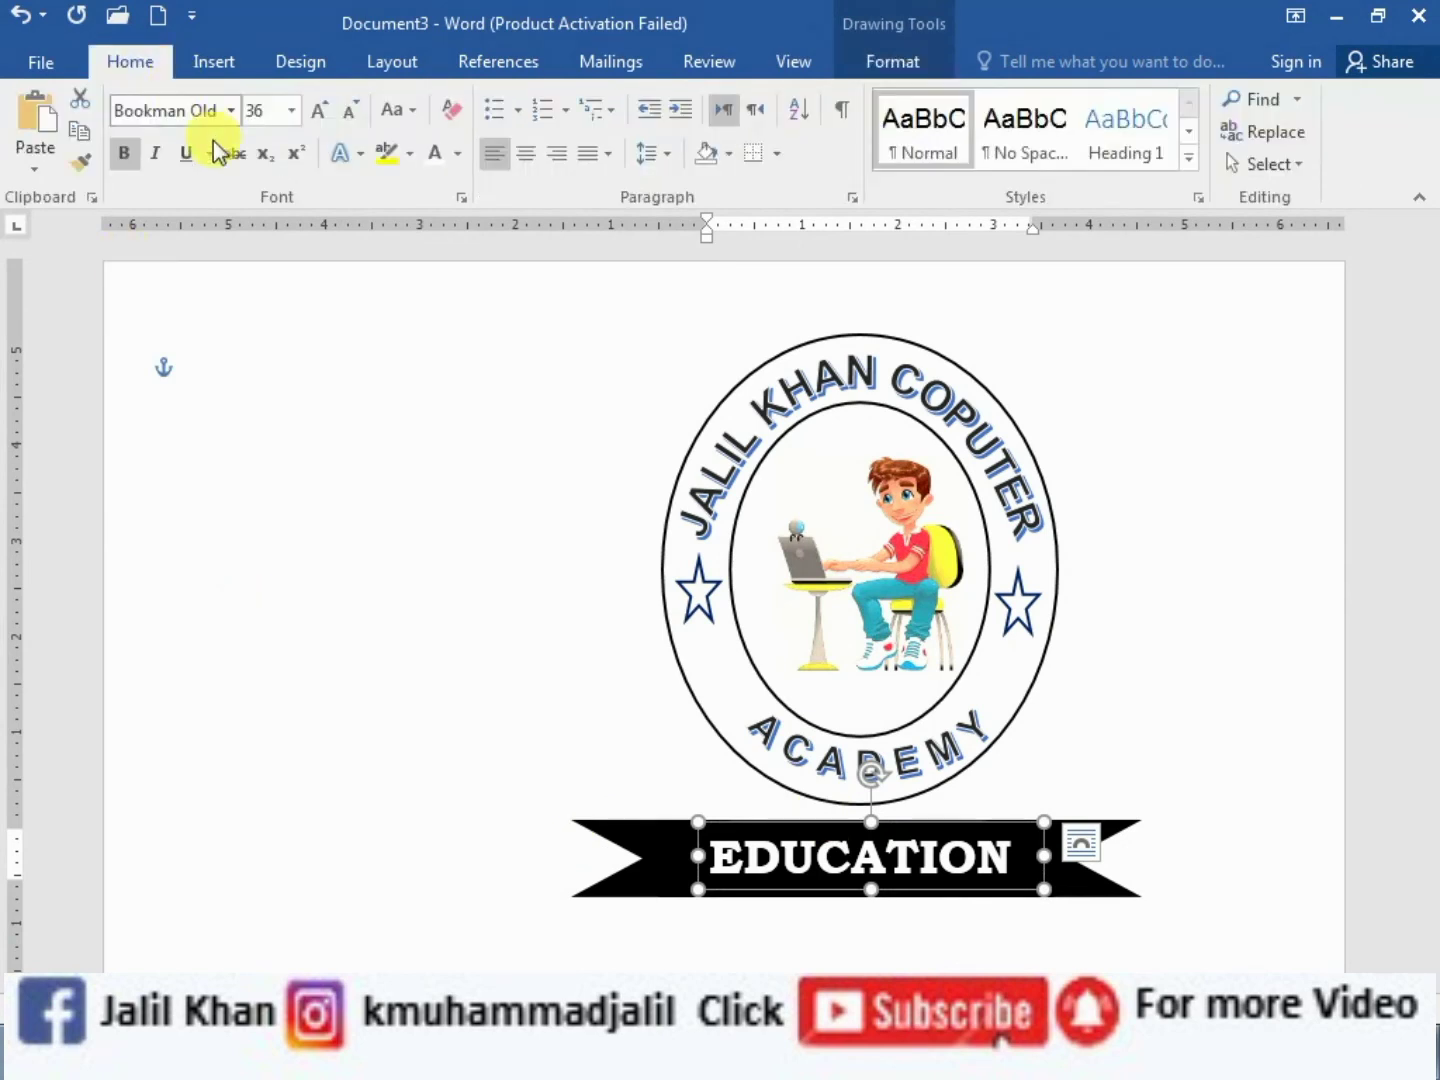
click(353, 111)
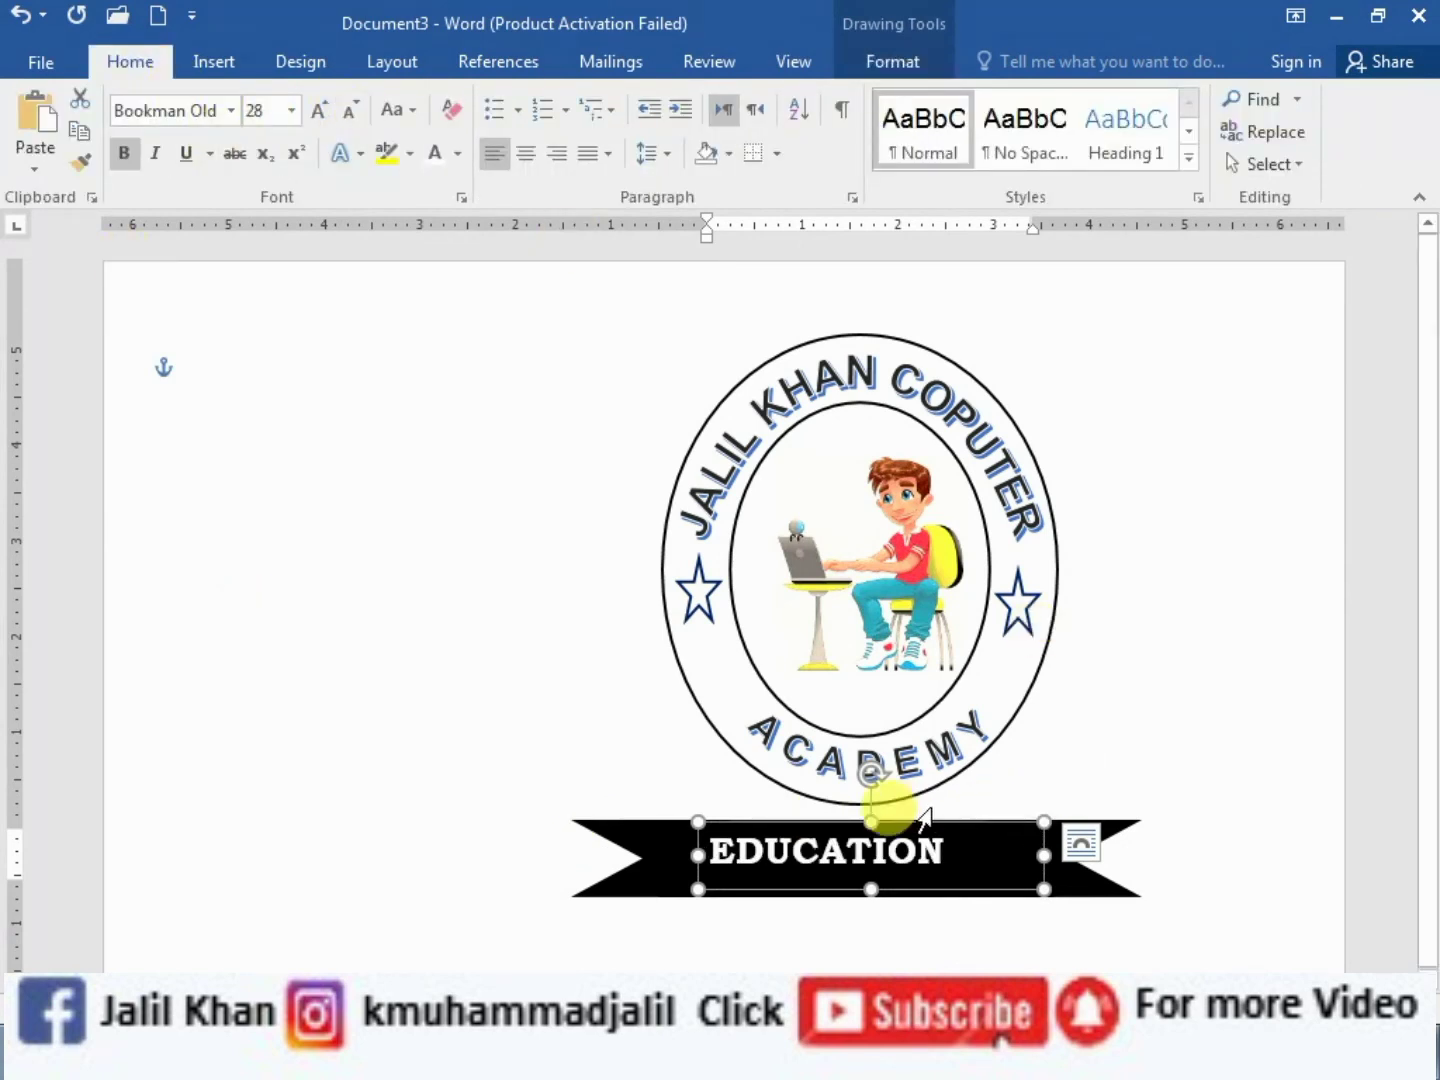
drag(937, 826, 970, 829)
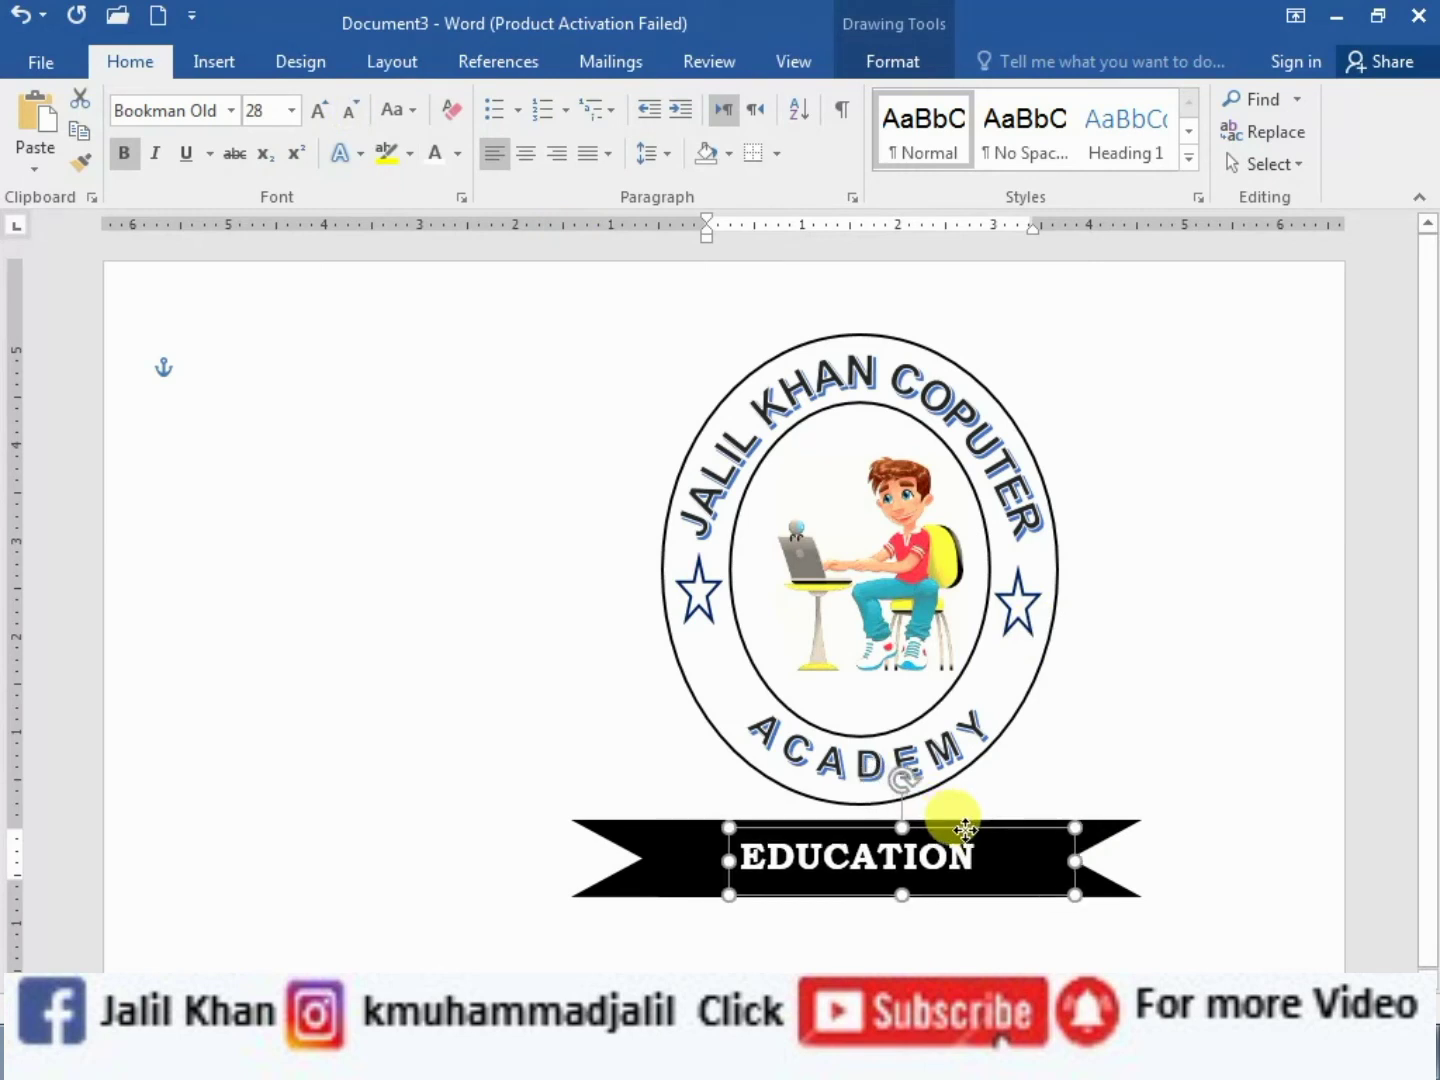
Shorten the black banner from its right end and centre it beneath the oval
click(1140, 869)
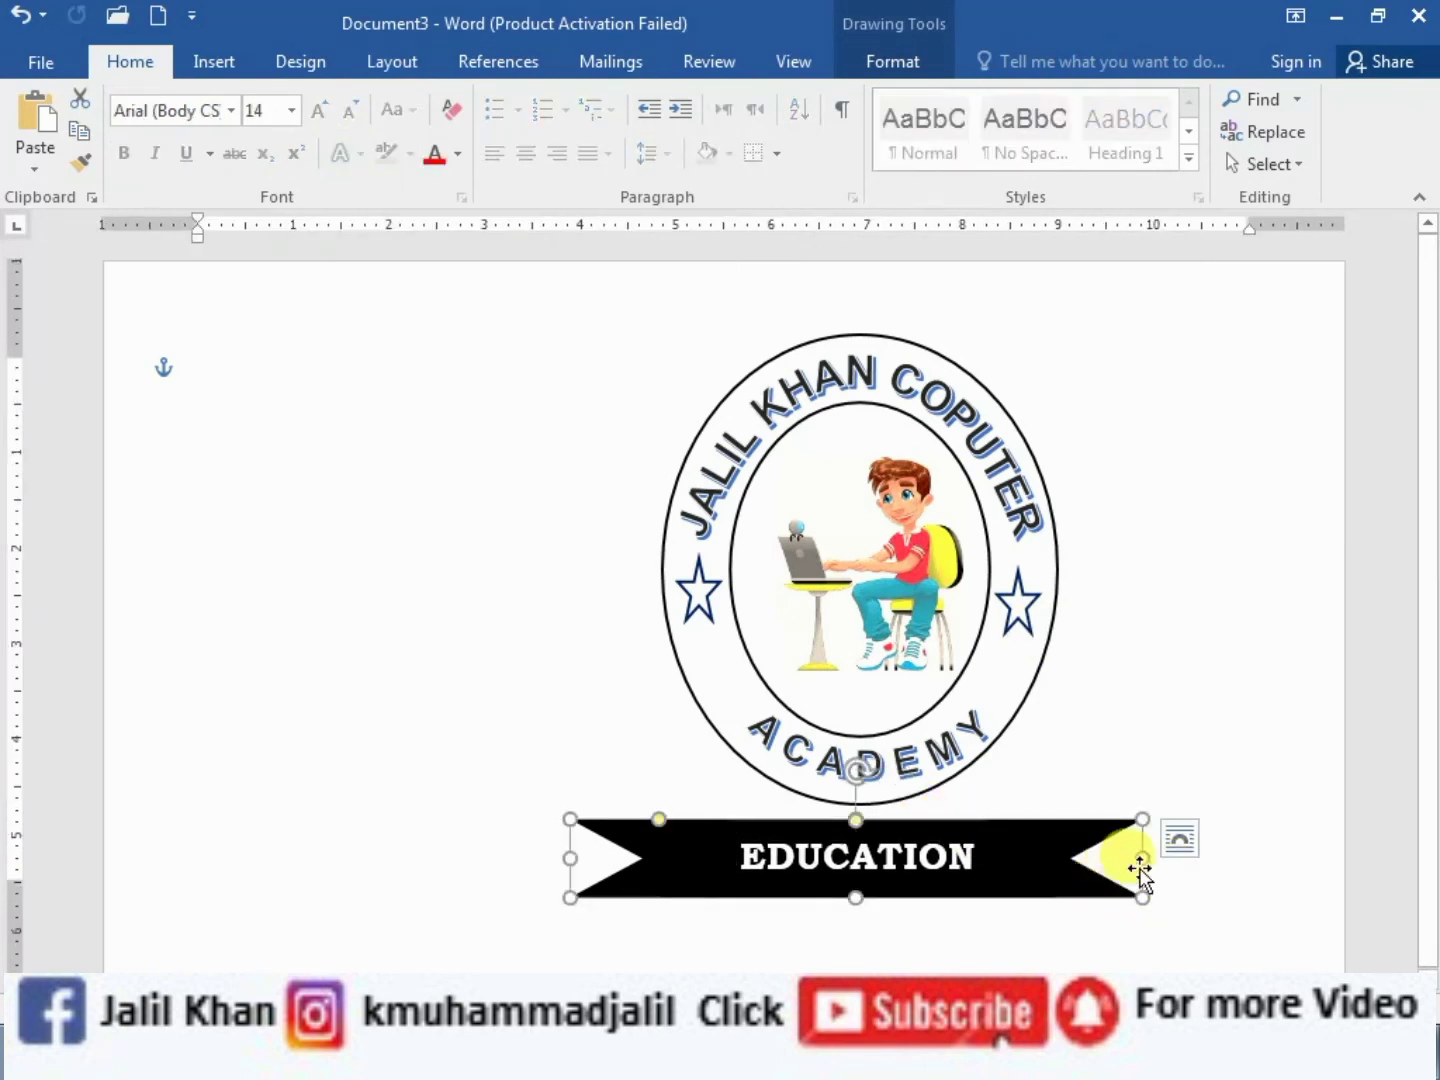
drag(1144, 860, 1072, 859)
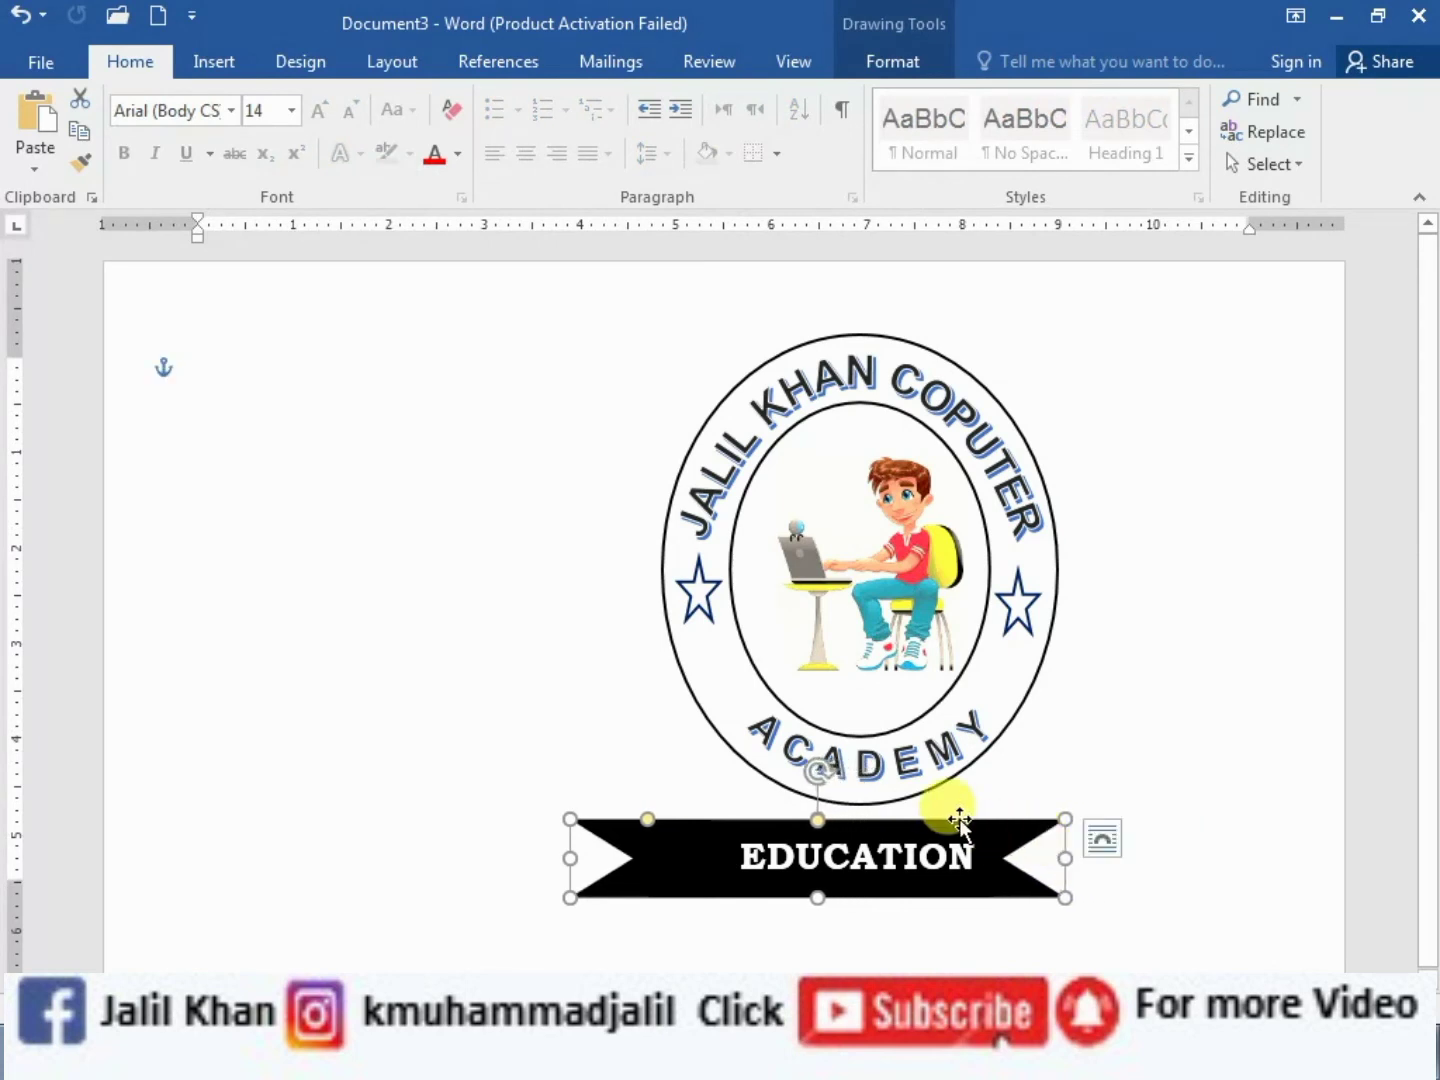
drag(968, 820, 994, 816)
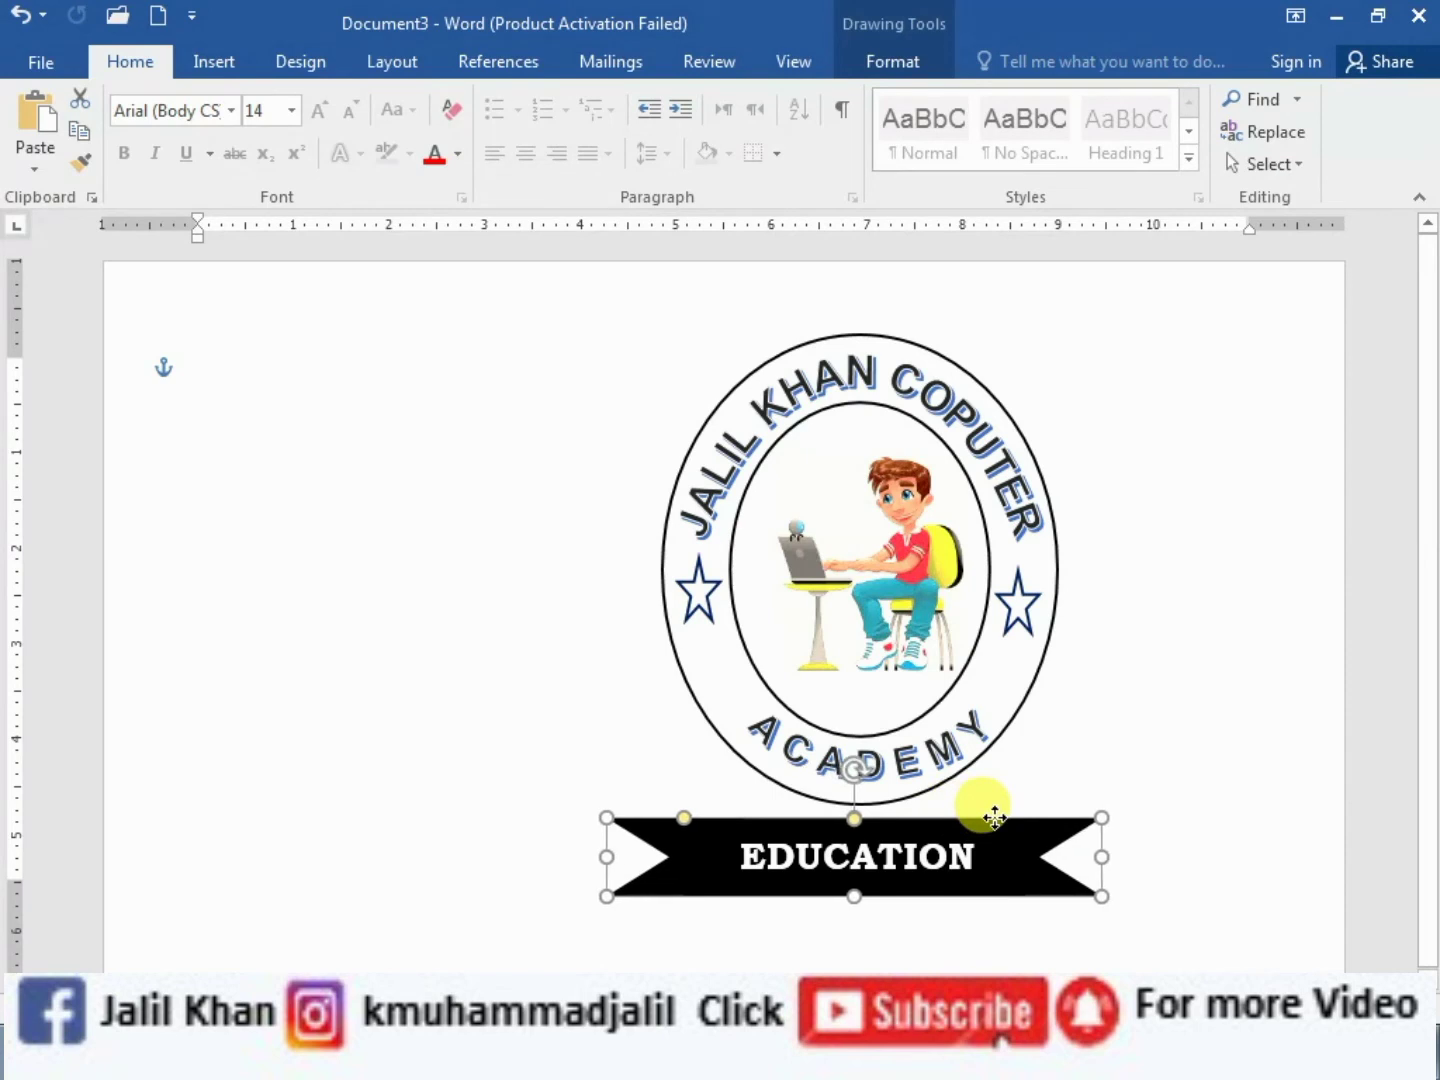
click(1200, 900)
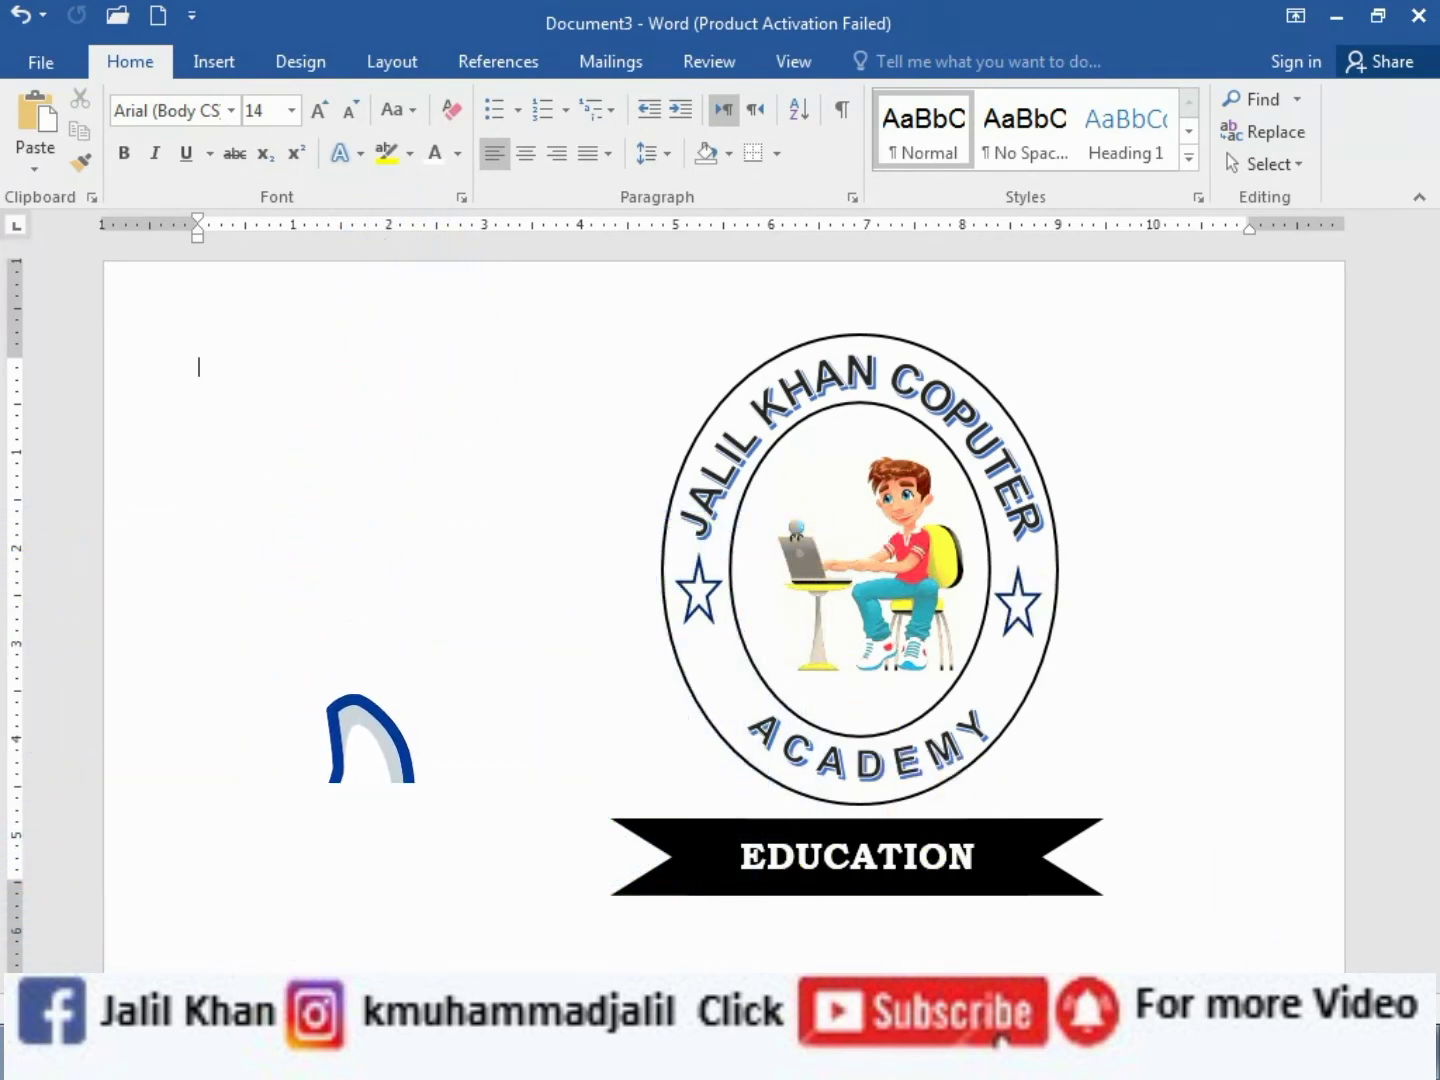
Exit editing of the arched title text box and bring up the Drawing Tools Format options
ctrl+scroll(723, 617, down, 3)
ctrl+scroll(724, 617, down, 3)
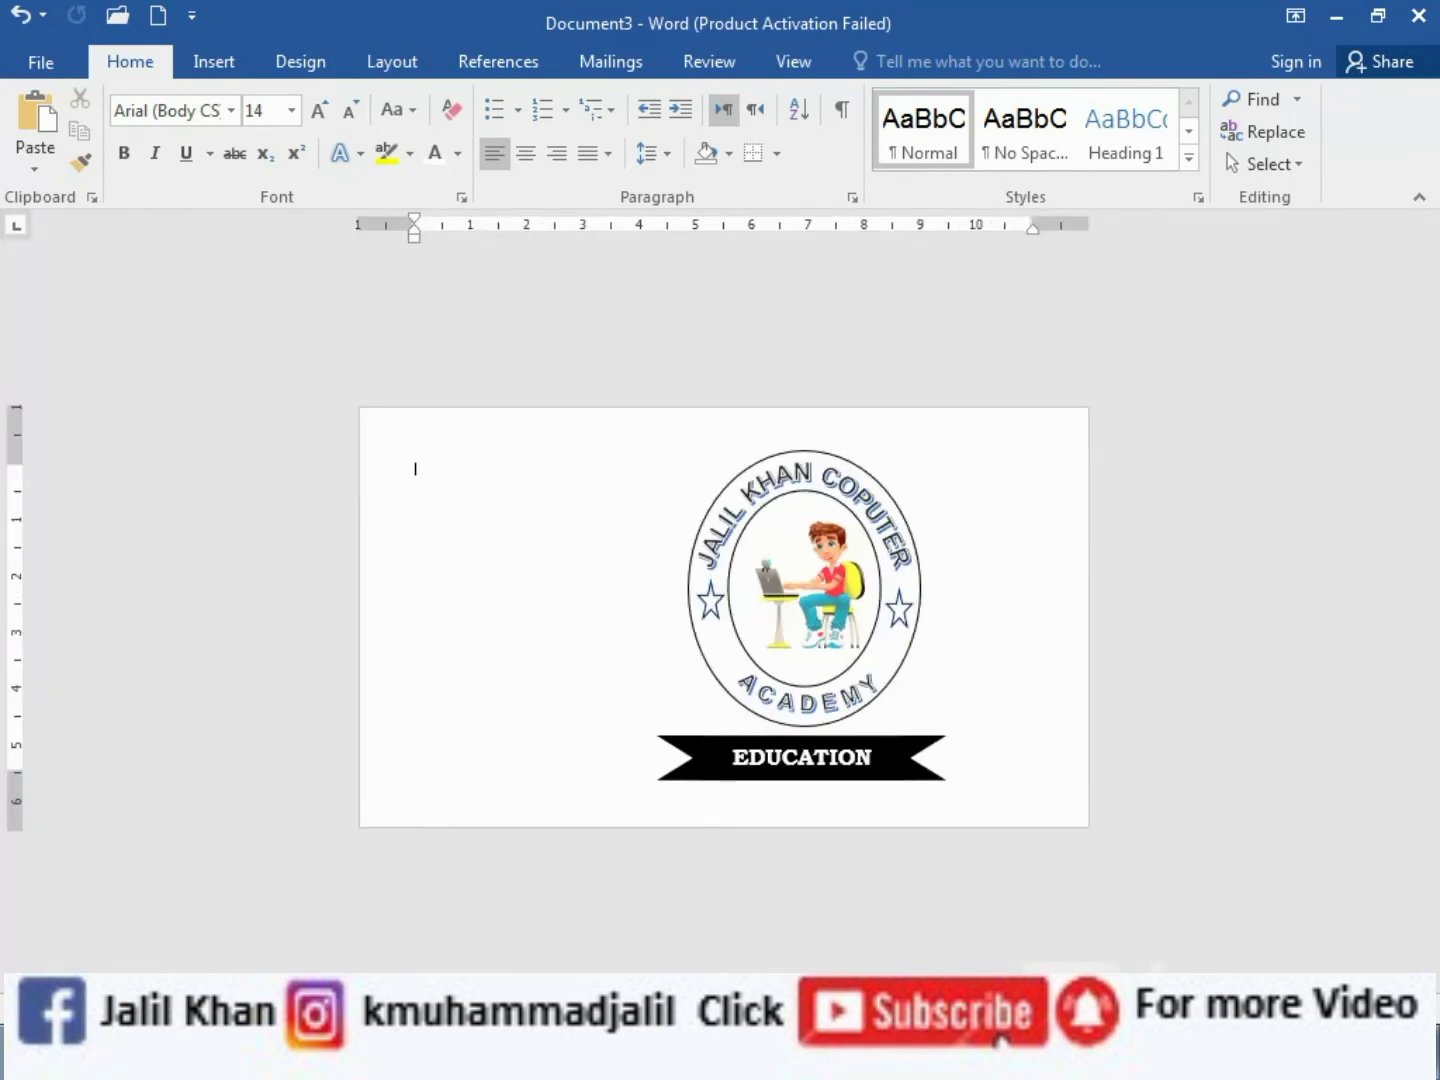
ctrl+scroll(723, 616, up, 1)
ctrl+scroll(723, 616, up, 2)
ctrl+scroll(723, 617, up, 1)
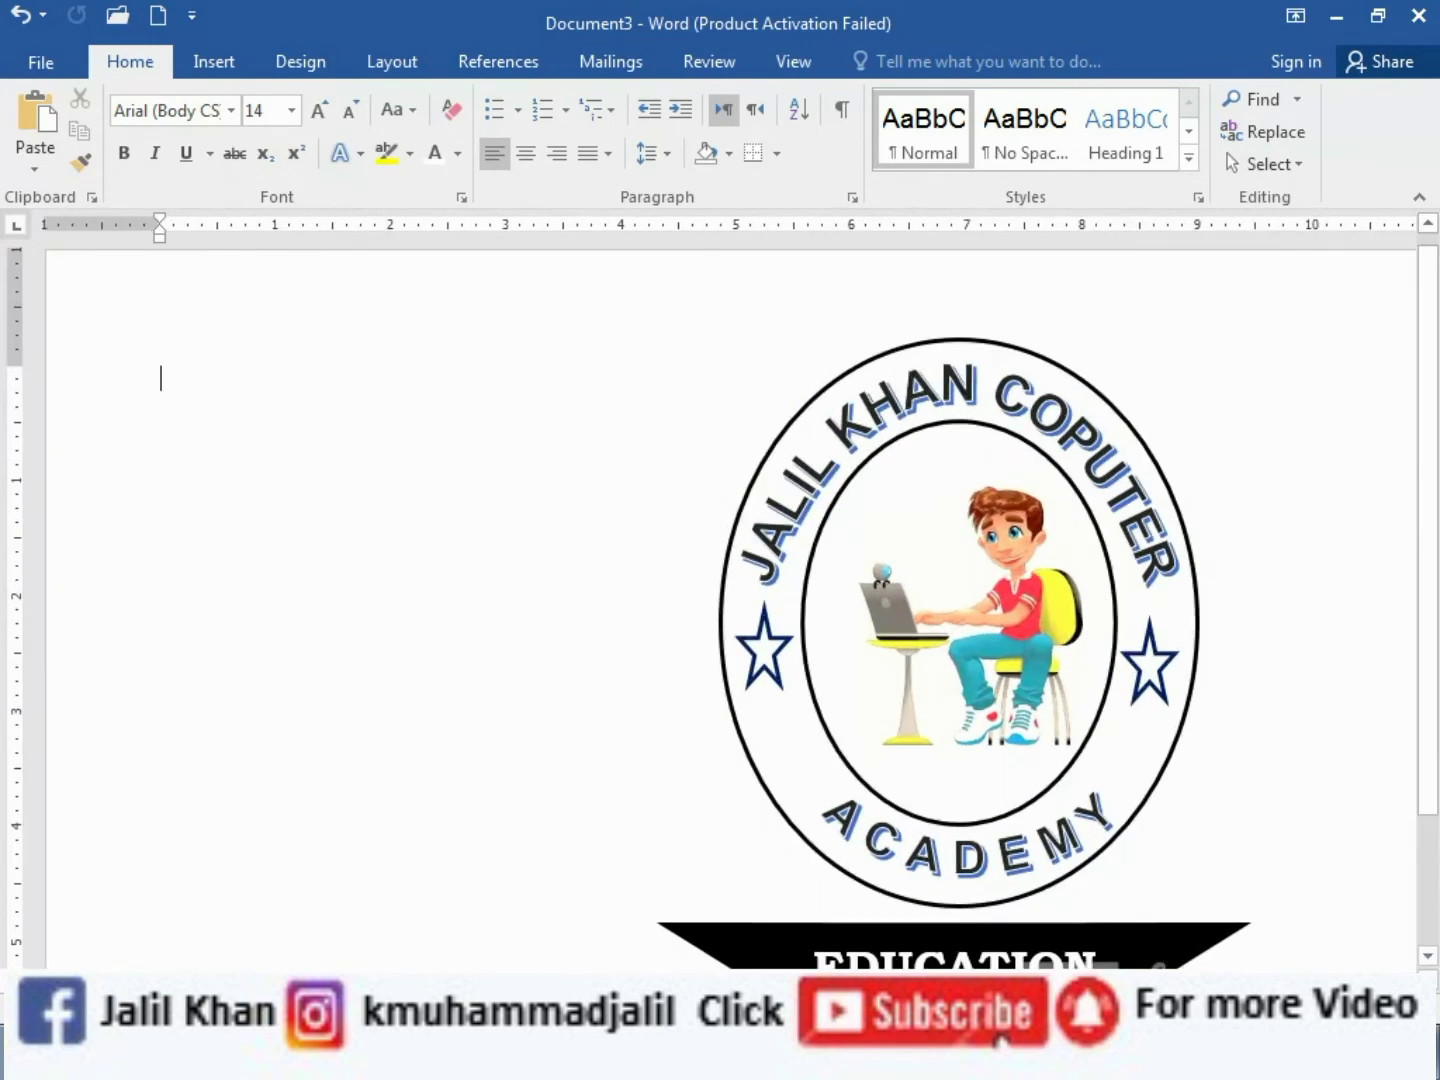
ctrl+scroll(724, 616, down, 2)
ctrl+scroll(723, 616, down, 1)
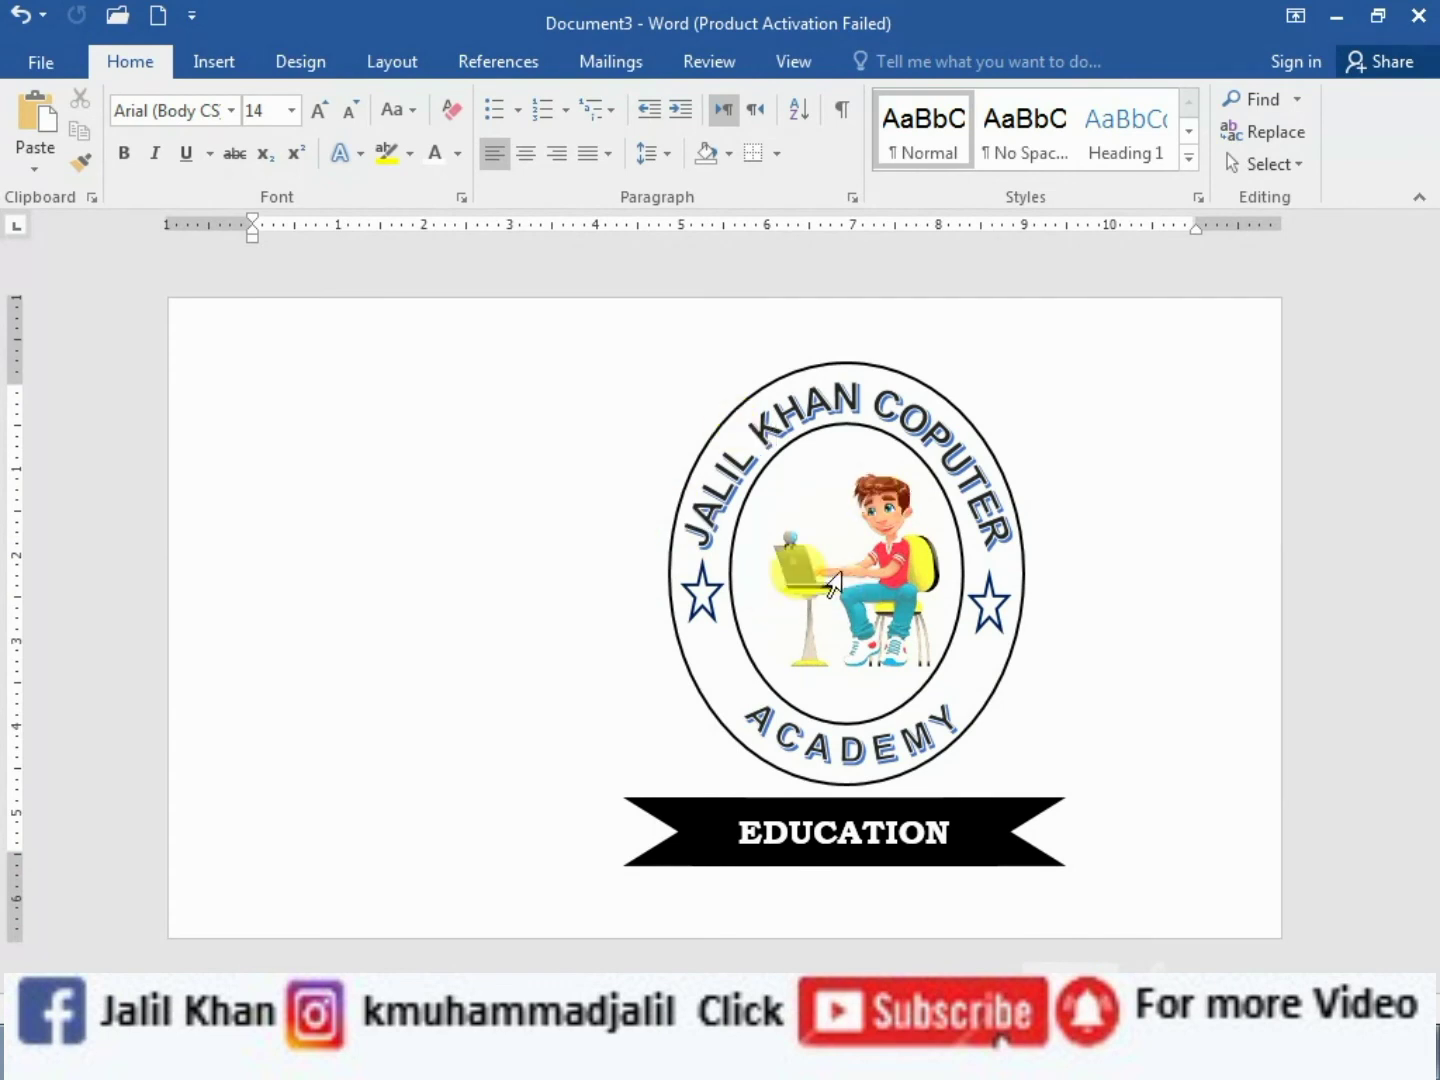
click(877, 568)
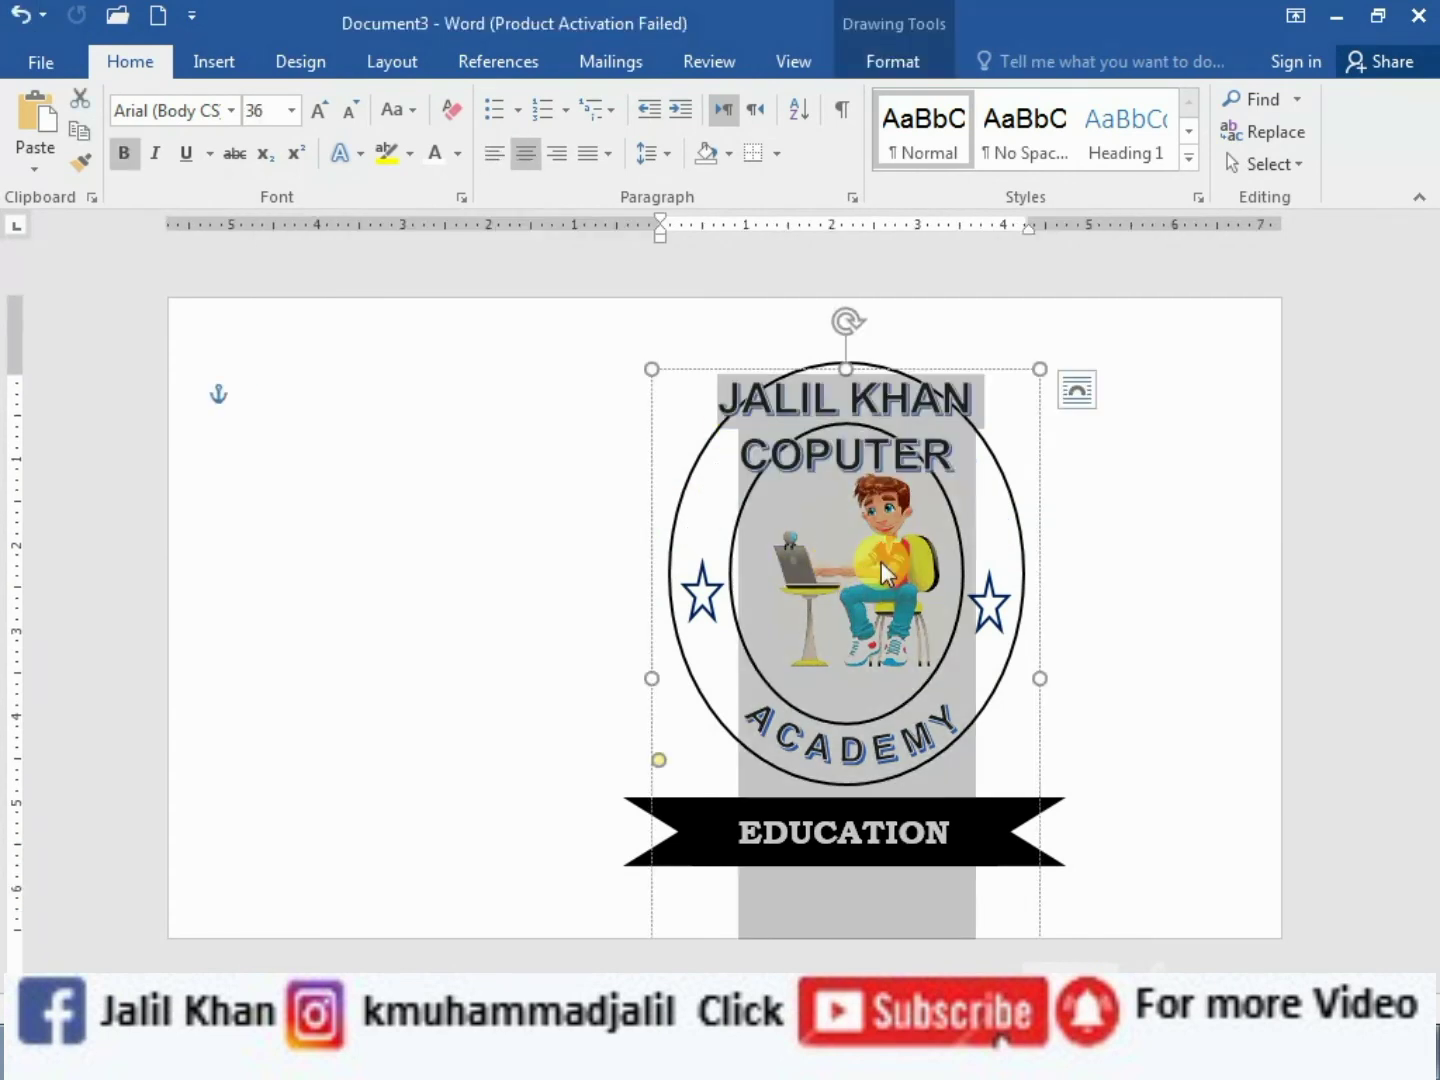
click(962, 370)
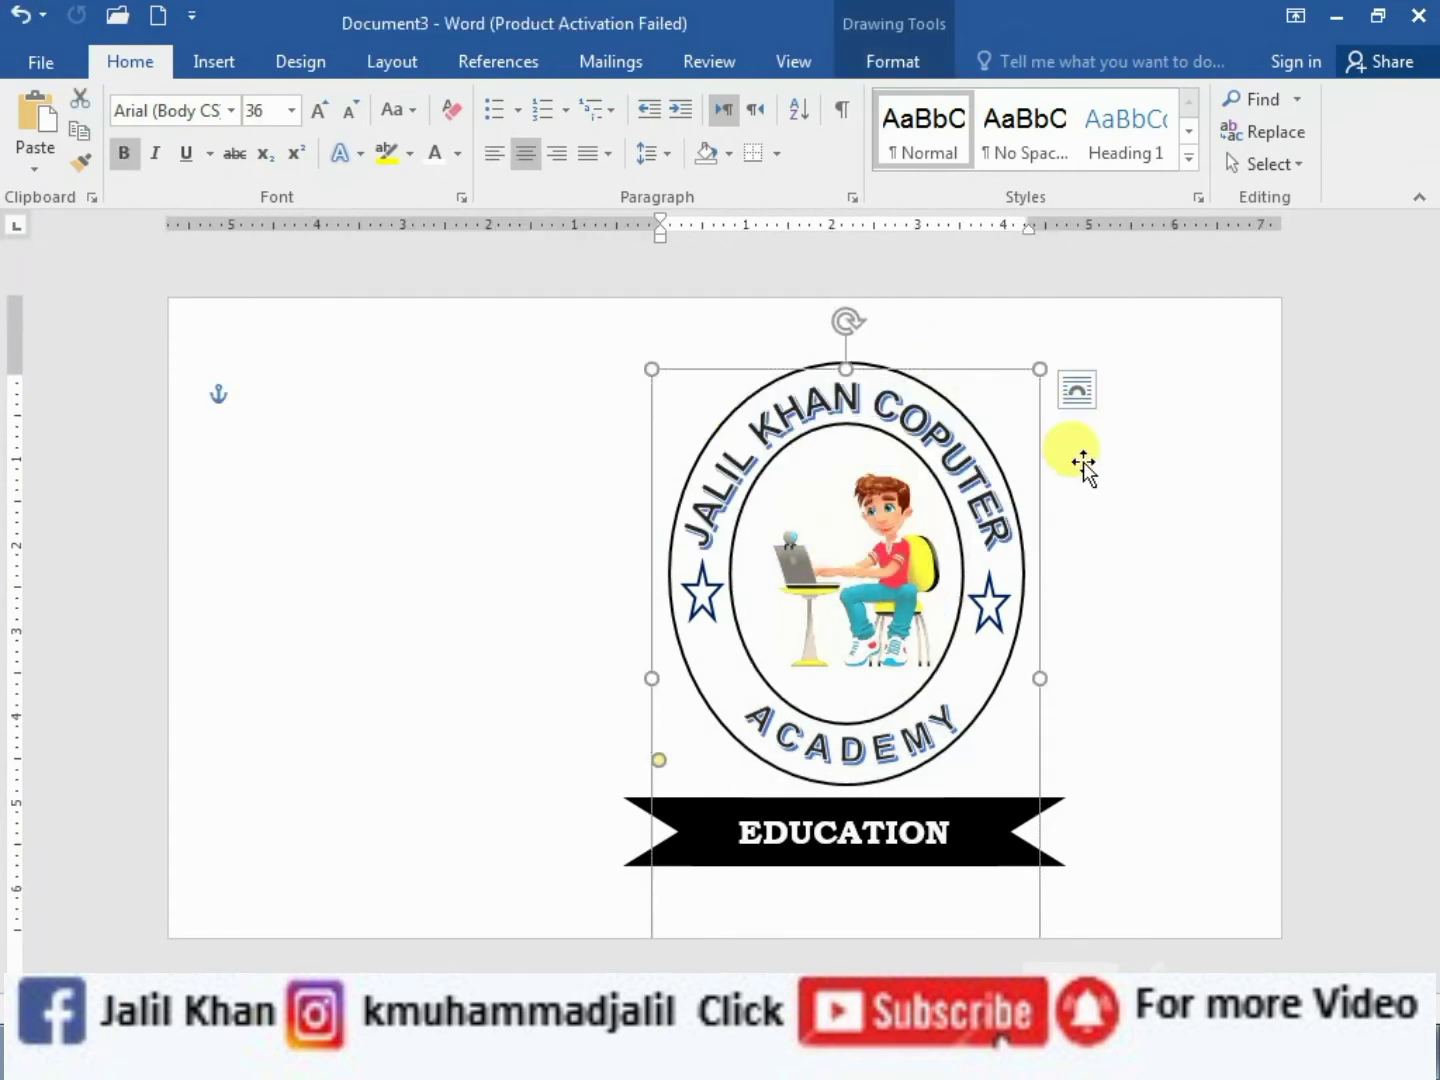
click(919, 60)
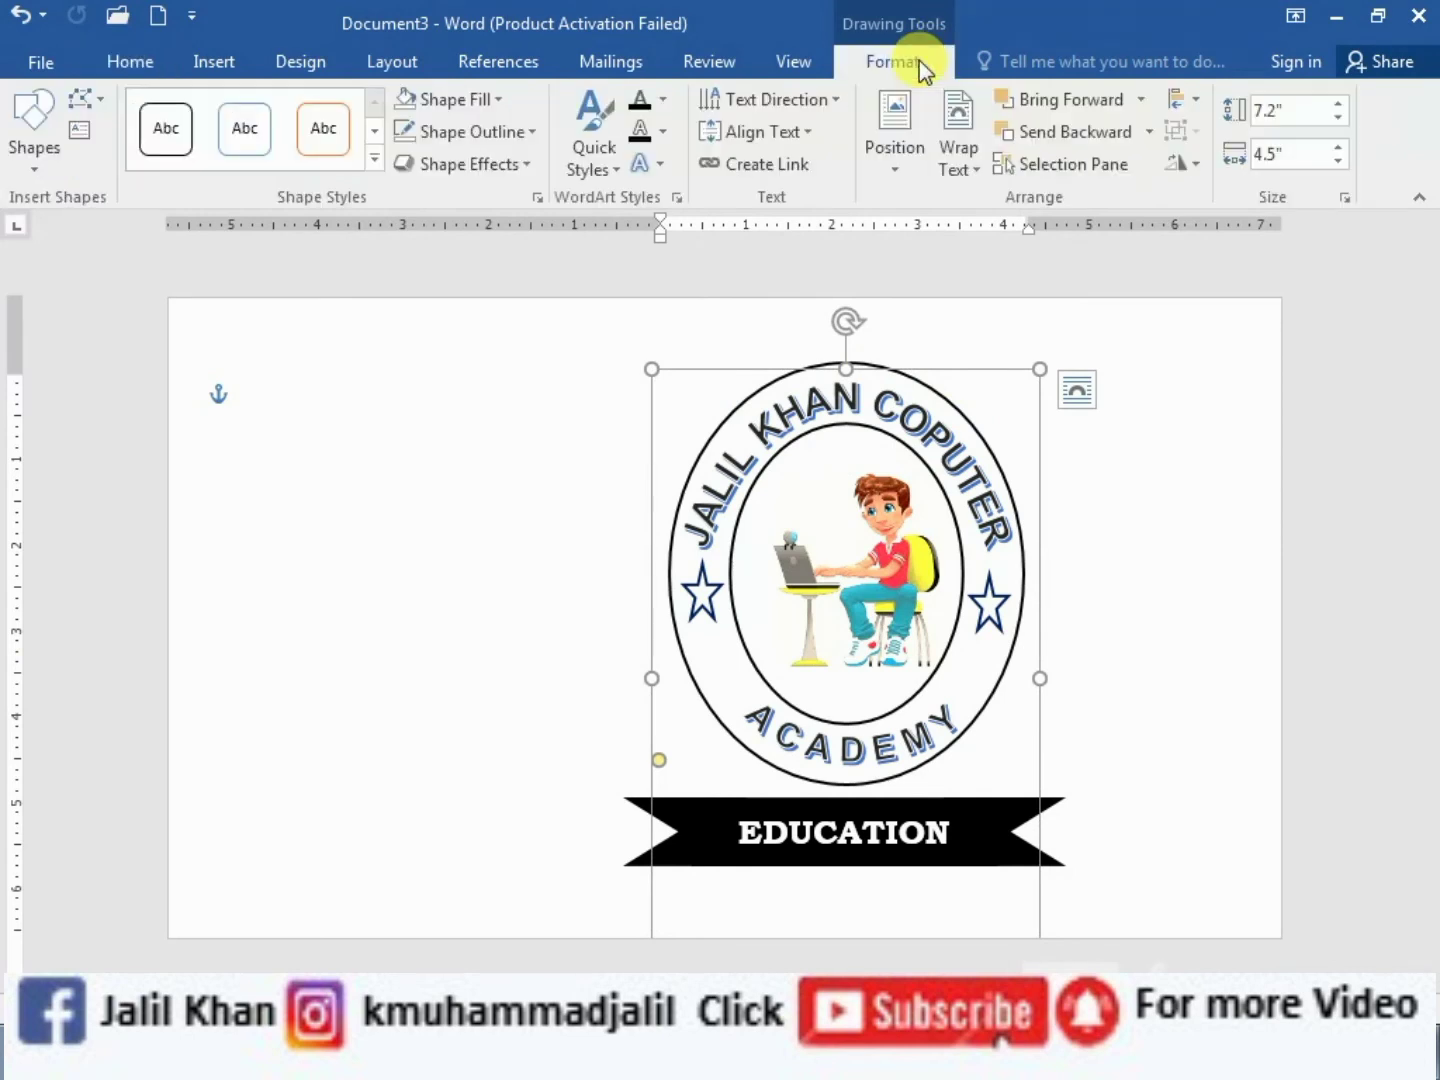
In the Selection Pane, select all eight logo shapes: text boxes, ribbon, both stars, Donut ring and boy
click(1110, 165)
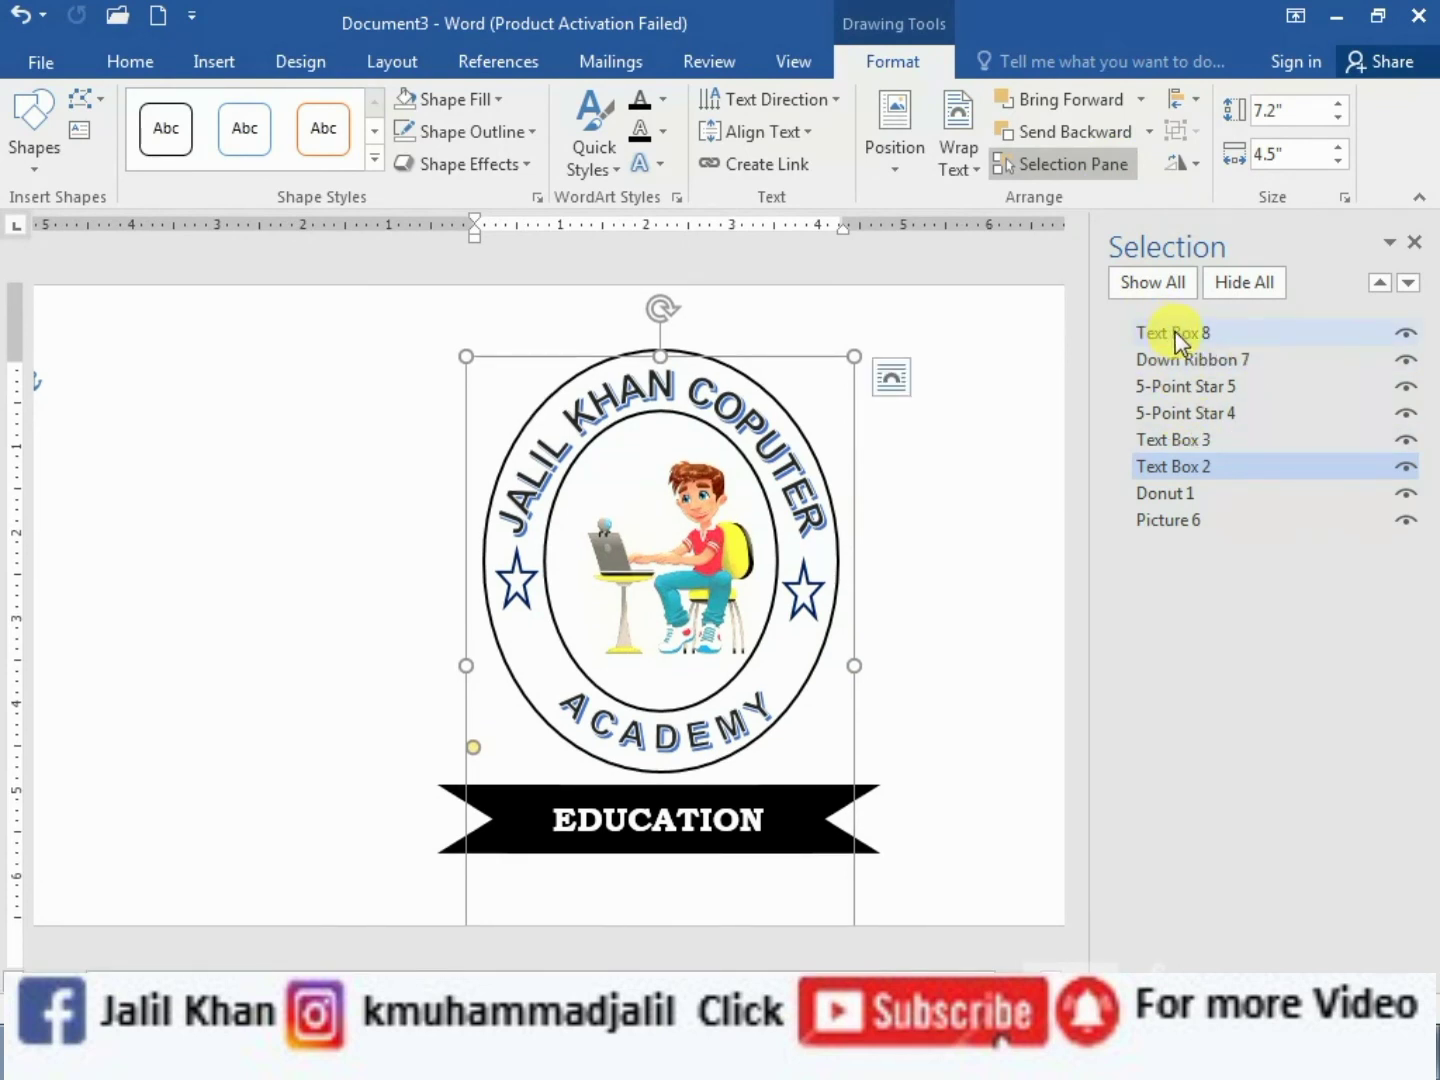
ctrl+click(1175, 336)
ctrl+click(1179, 356)
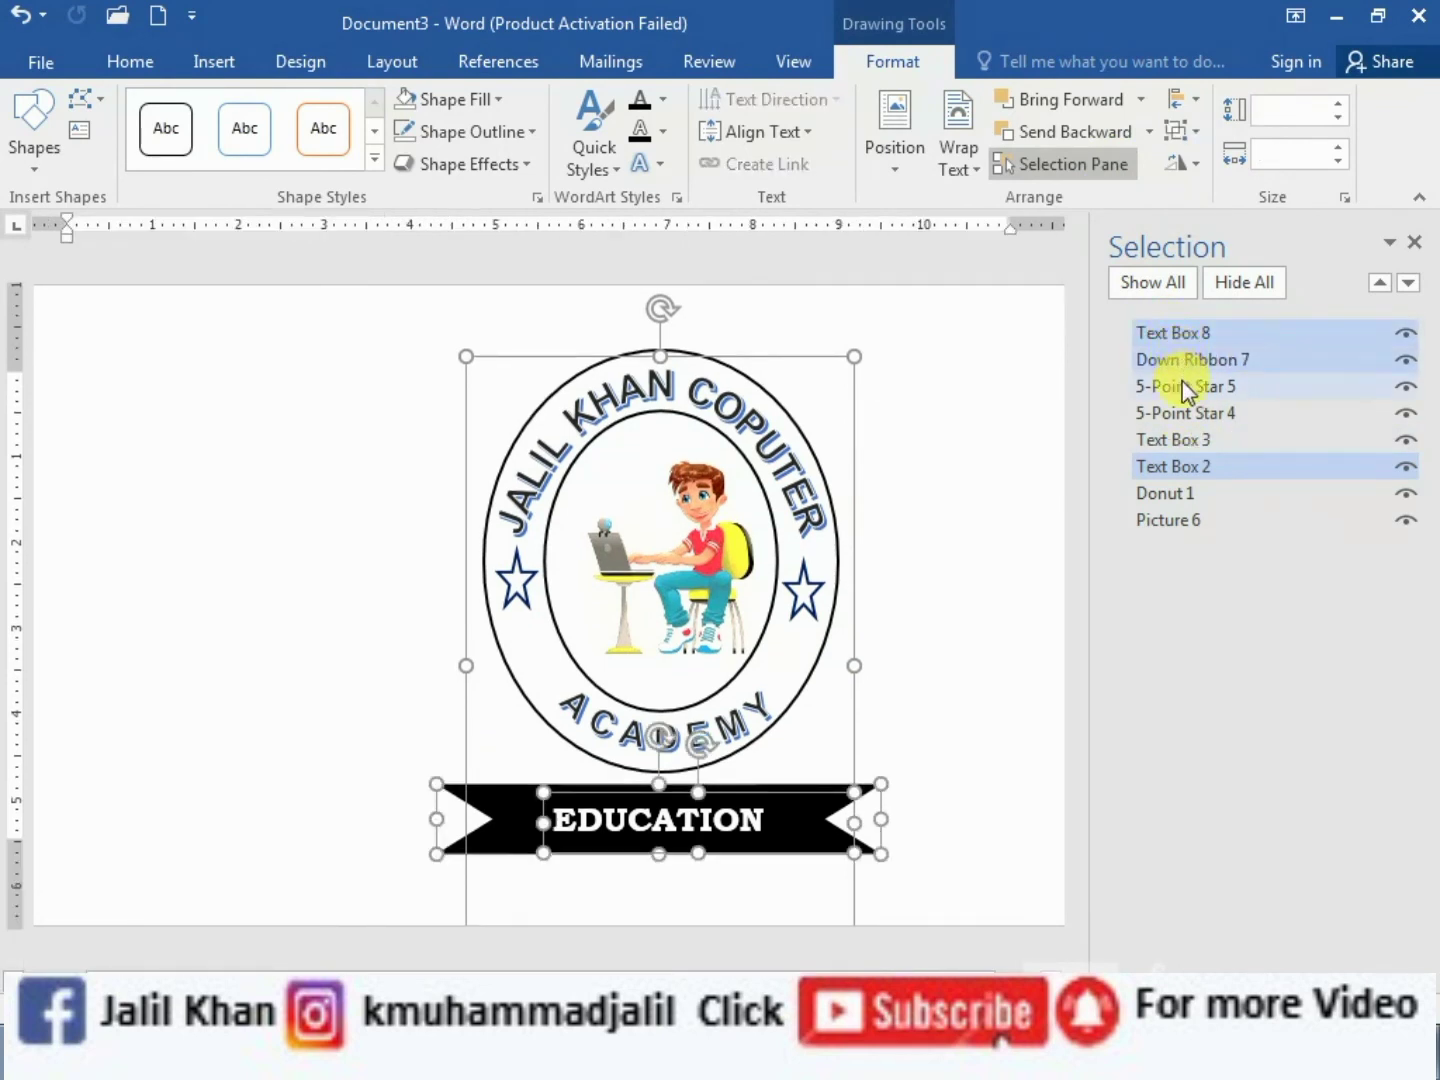
ctrl+click(1183, 385)
ctrl+click(1183, 410)
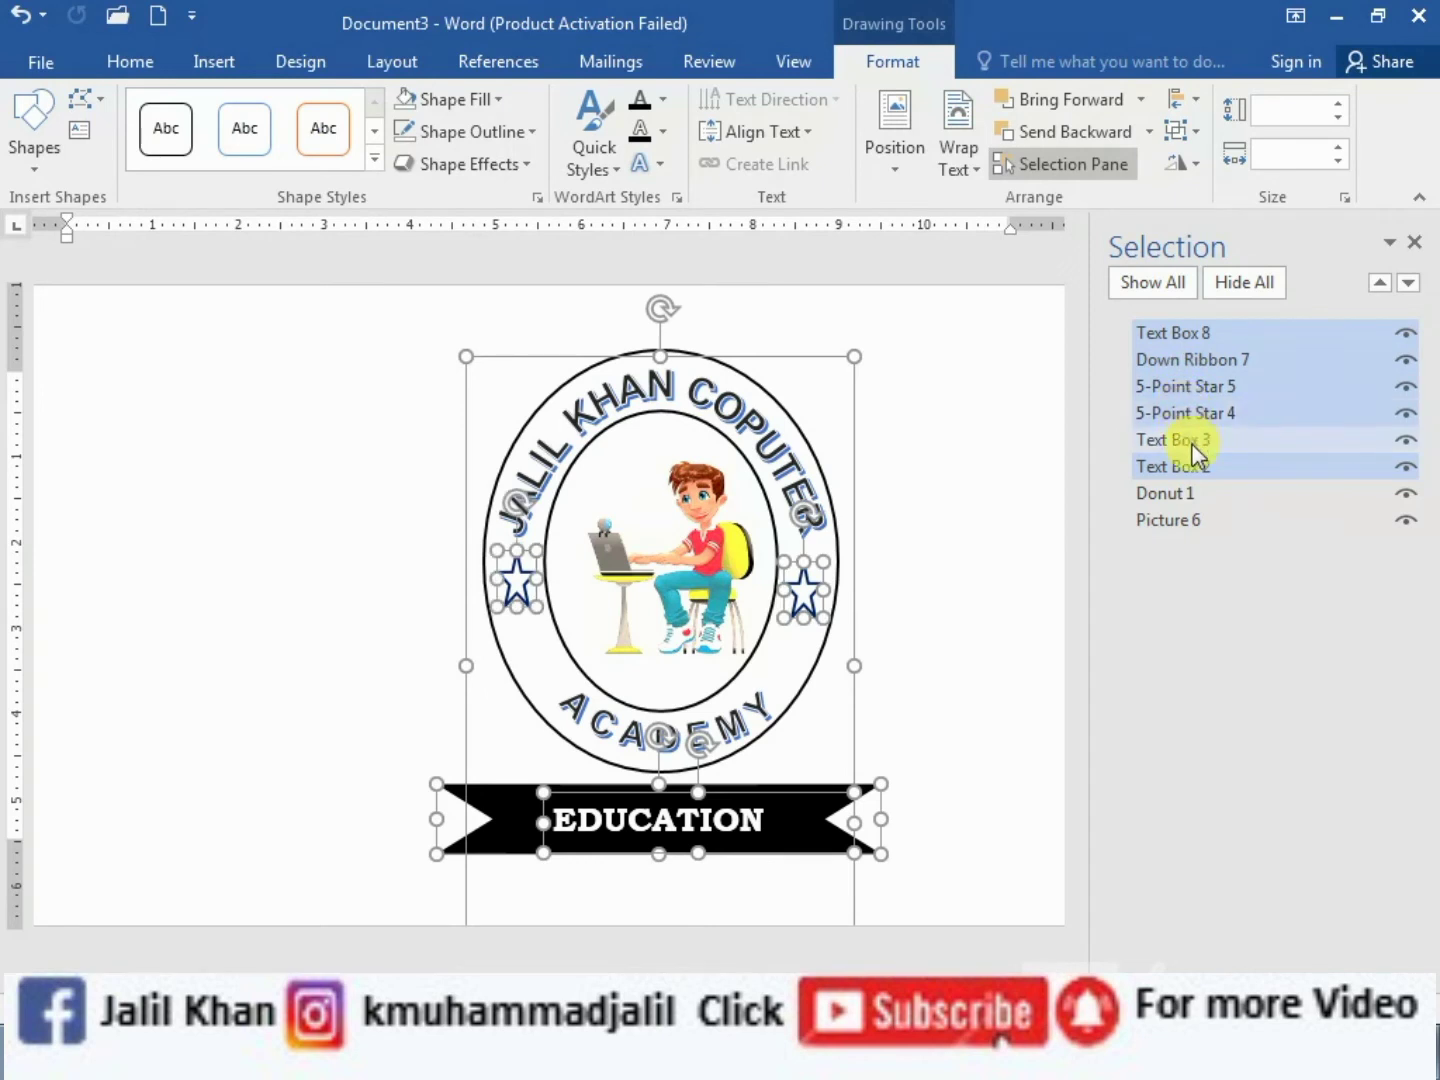
ctrl+click(1189, 438)
ctrl+click(1175, 492)
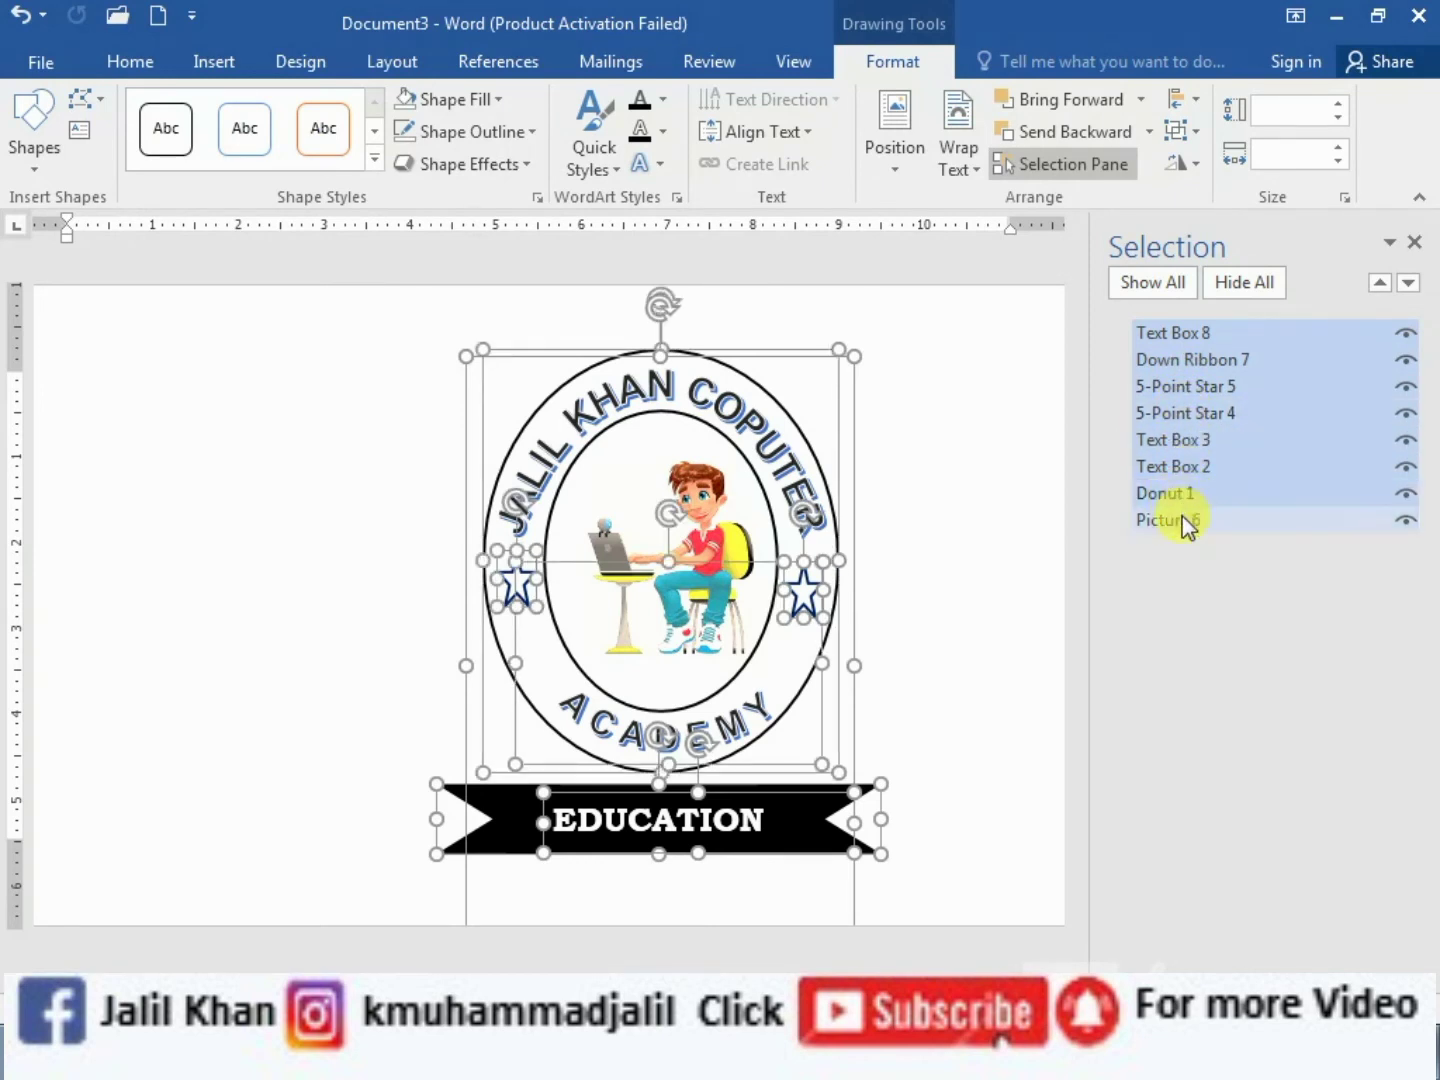
ctrl+click(1181, 520)
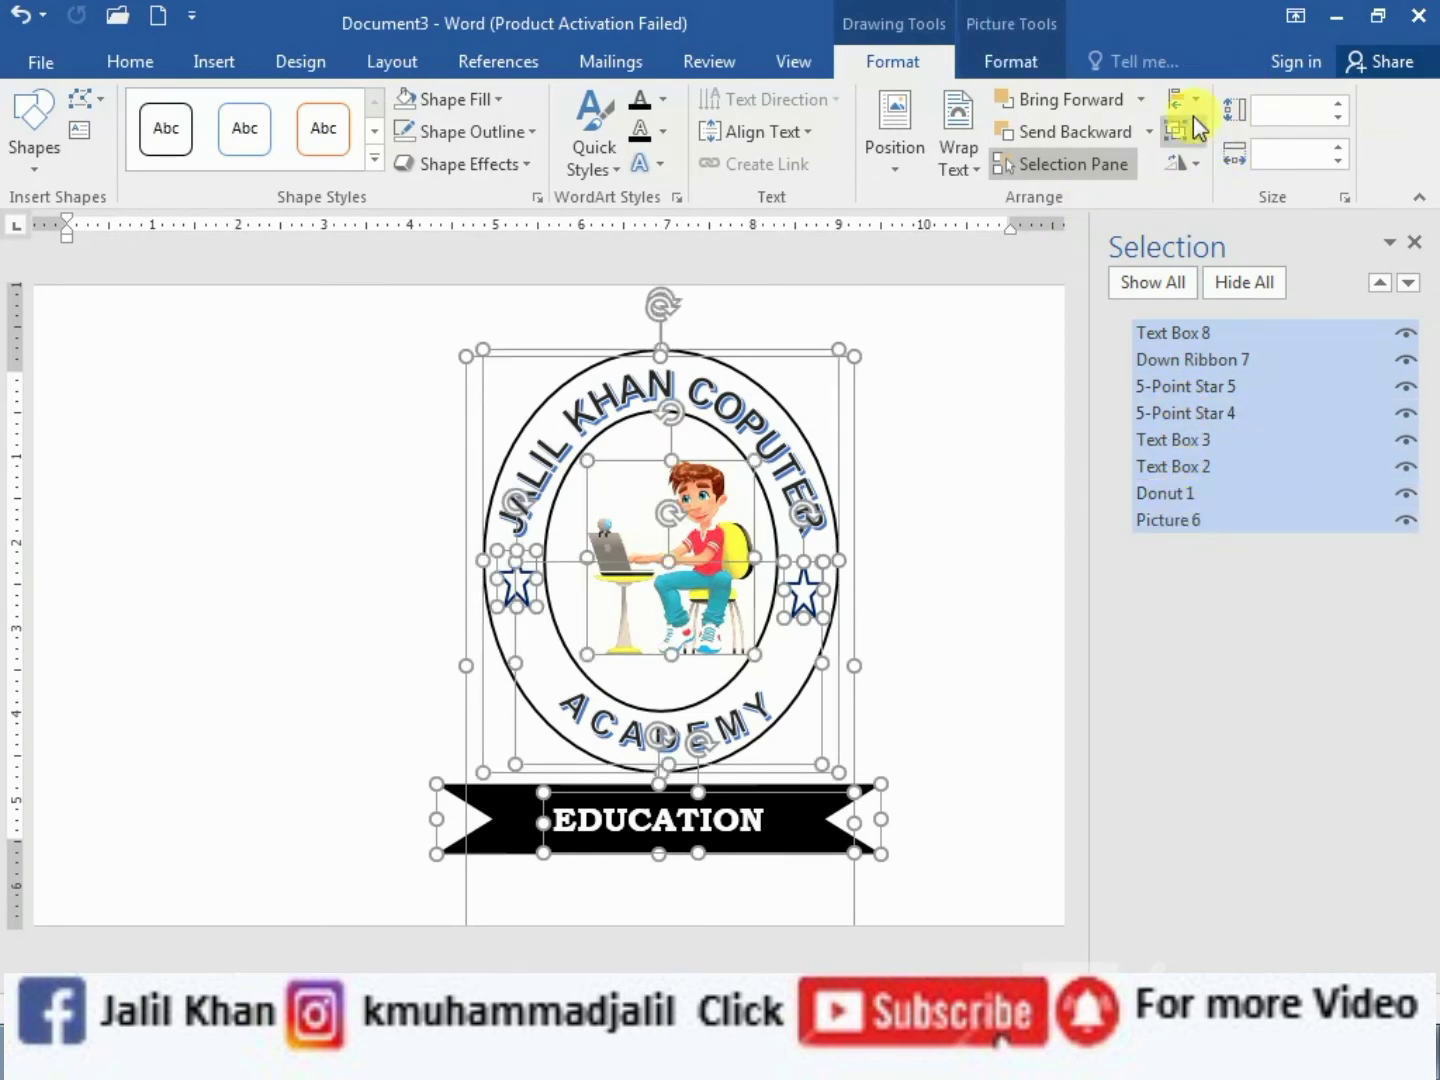
Group the selected shapes into one logo, position it on the page, and close the Selection Pane
click(1013, 64)
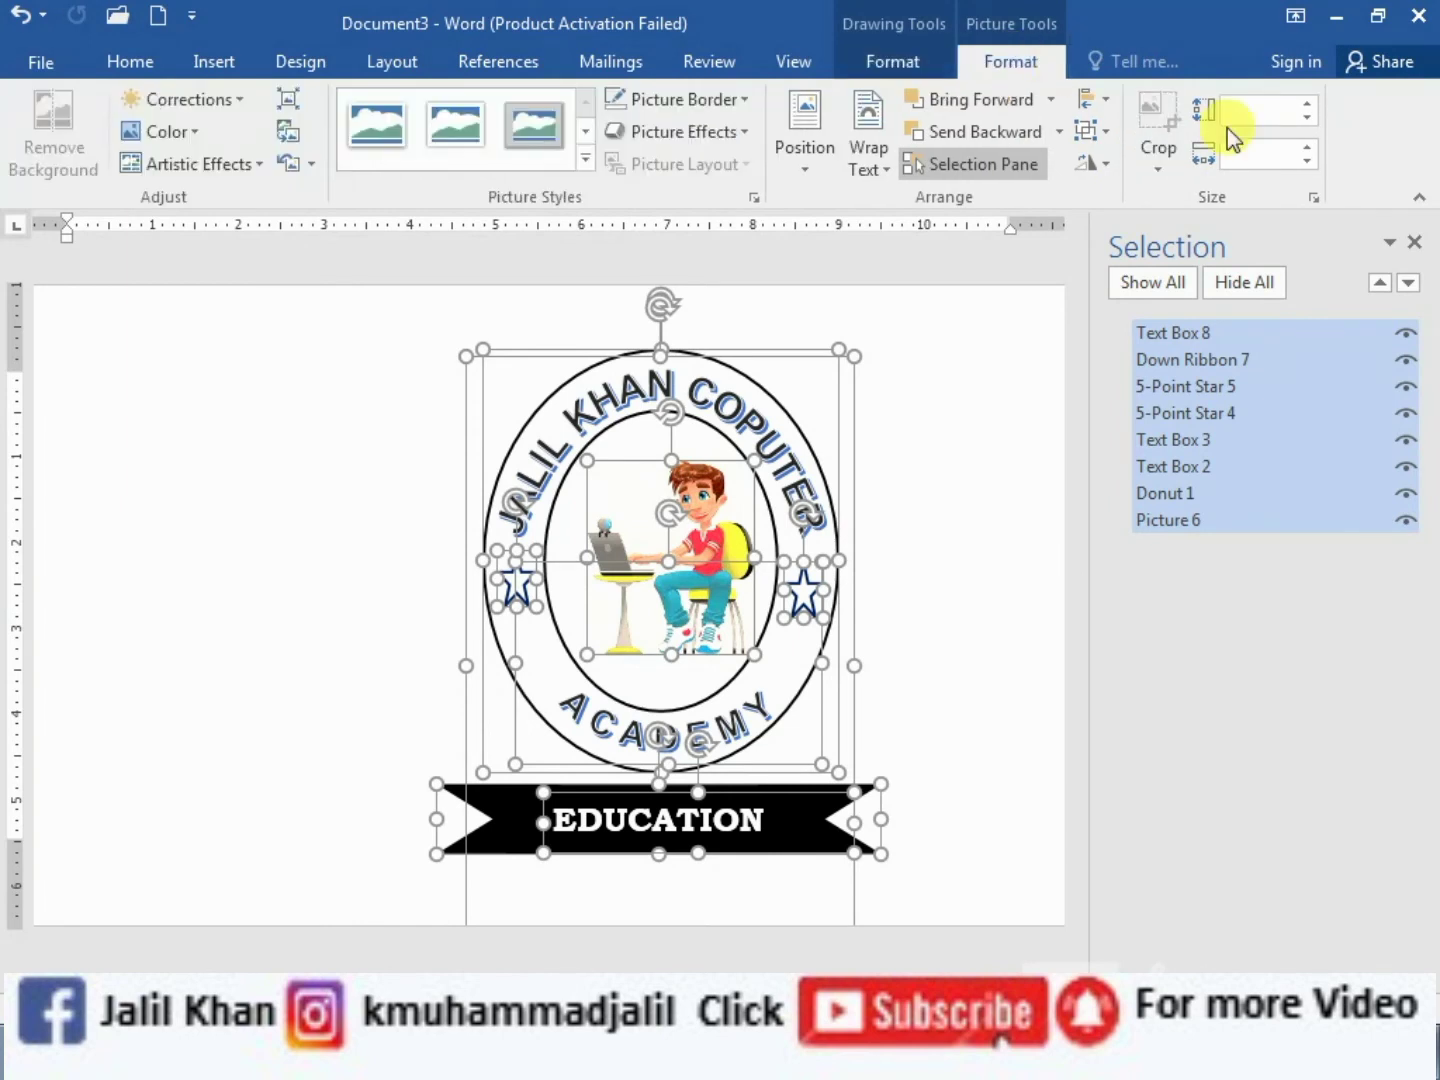
click(1109, 137)
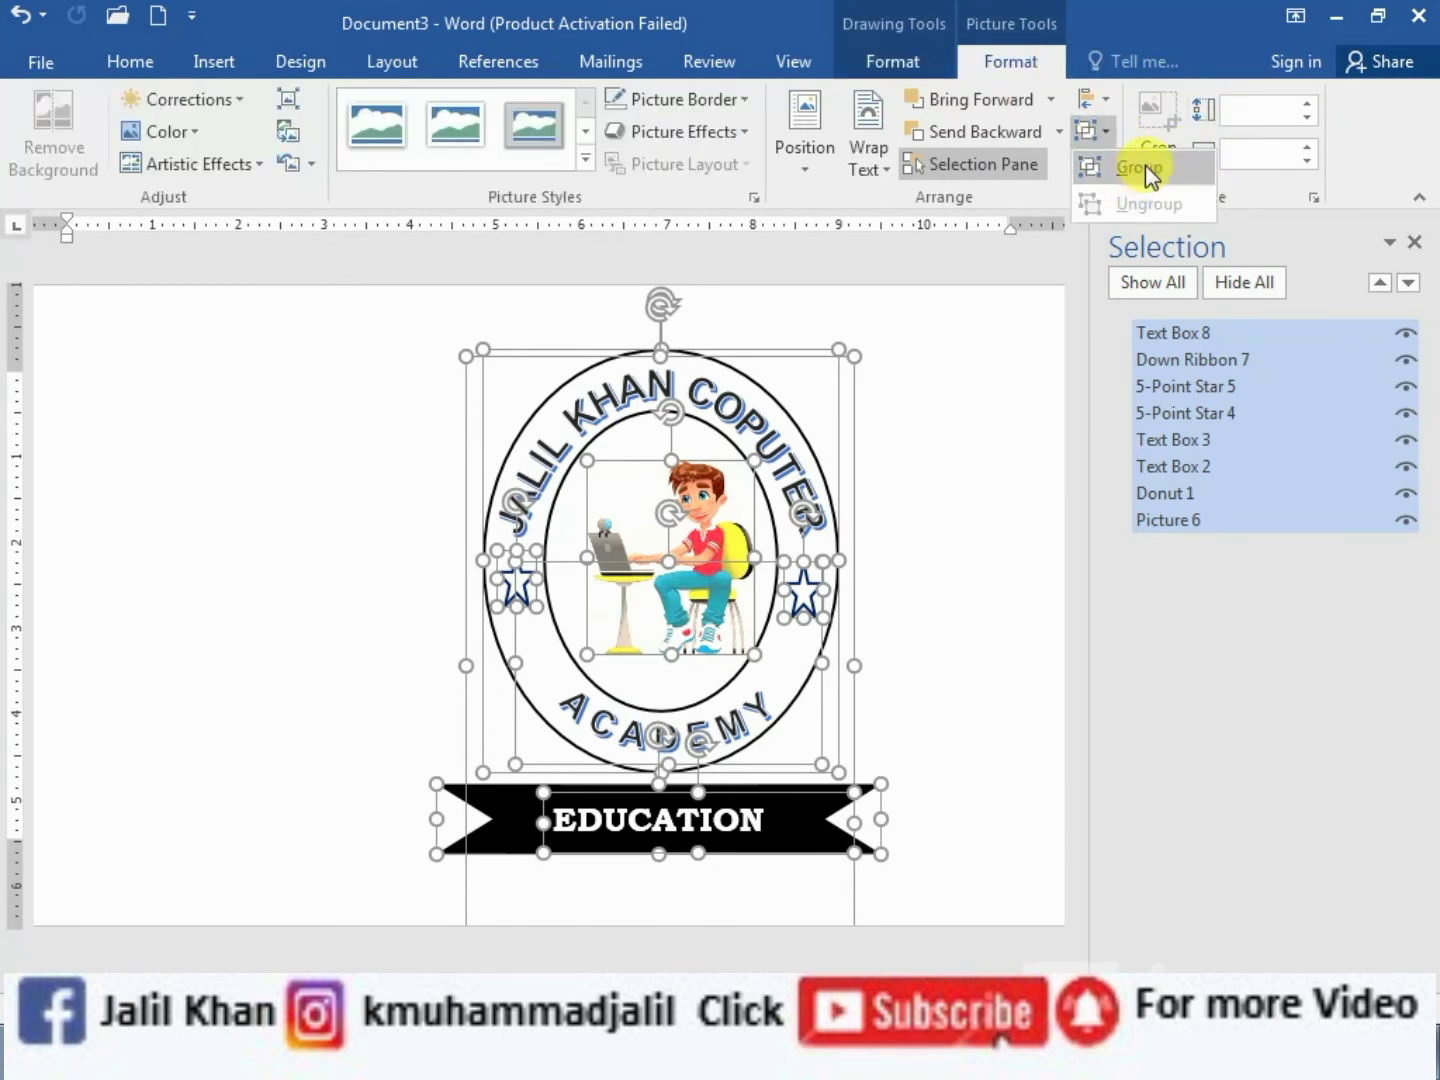
click(1145, 167)
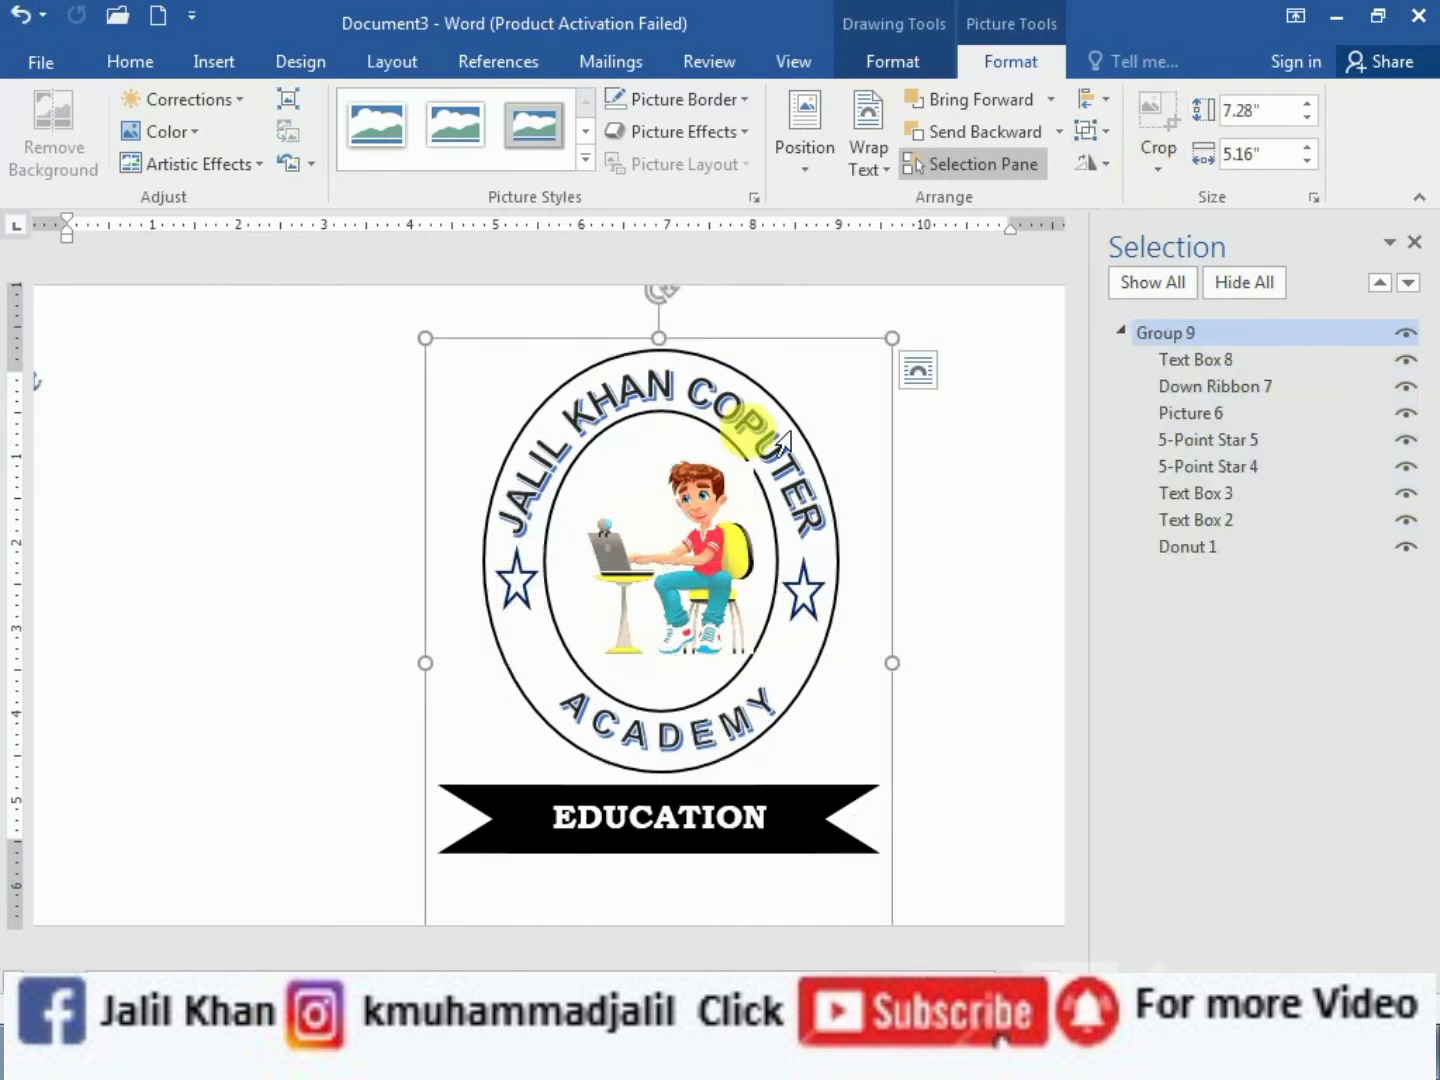
drag(775, 338, 602, 346)
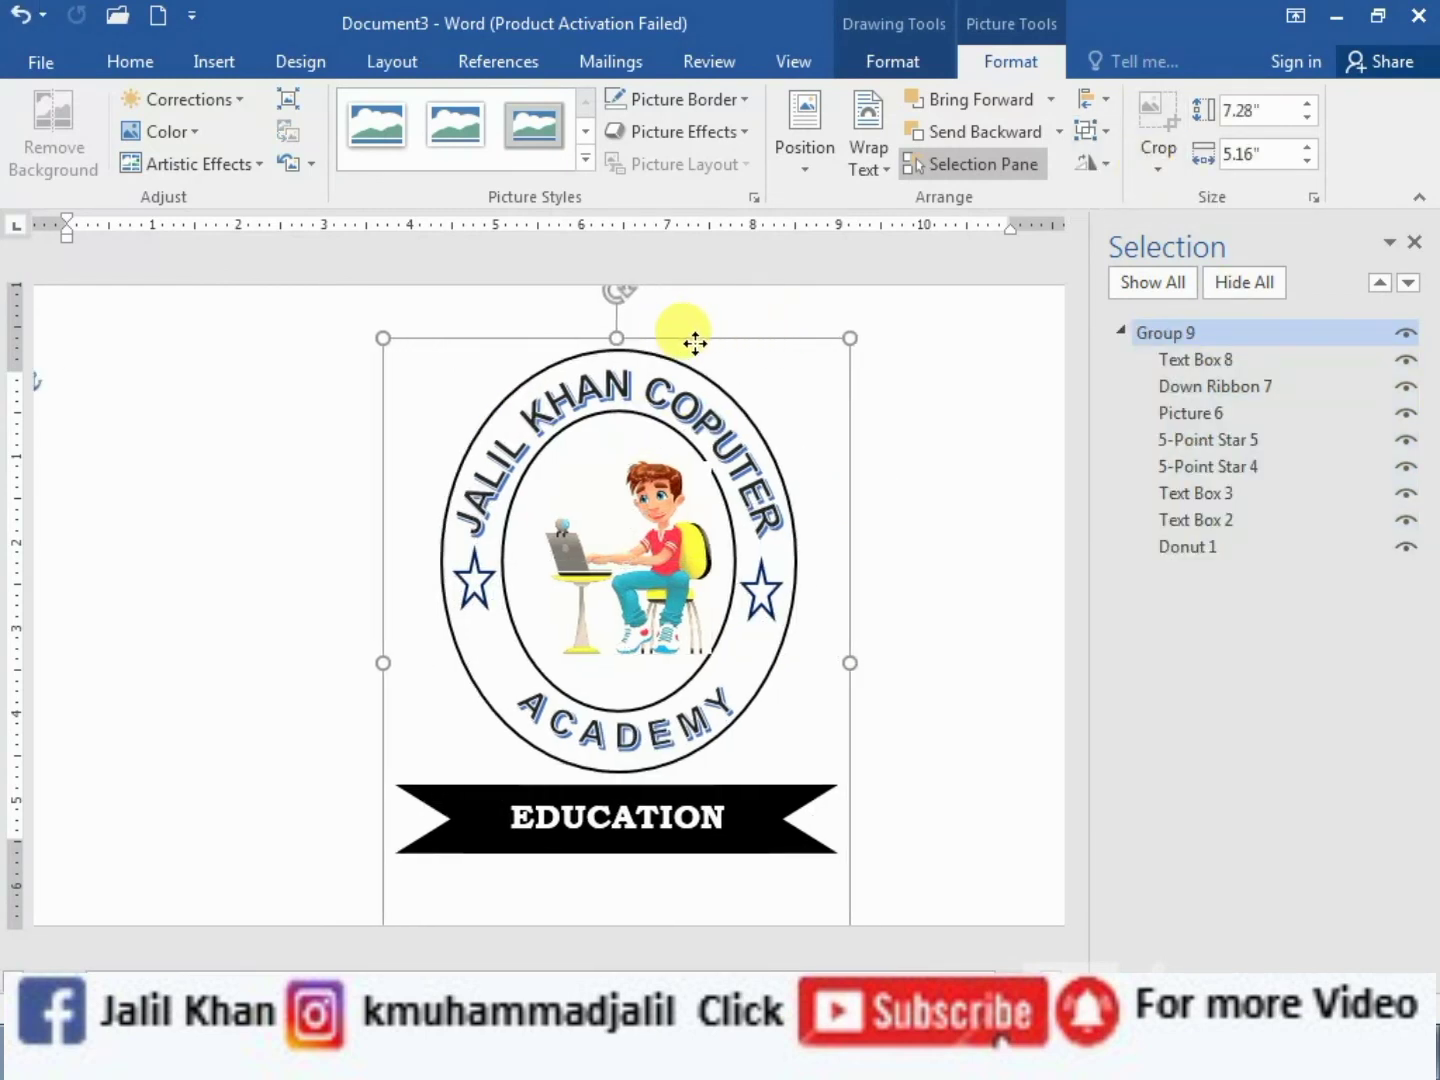
mouse_move(769, 340)
mouse_down()
mouse_move(836, 334)
mouse_move(669, 321)
mouse_move(627, 370)
mouse_move(662, 332)
mouse_move(785, 380)
mouse_move(797, 325)
mouse_move(821, 328)
mouse_up()
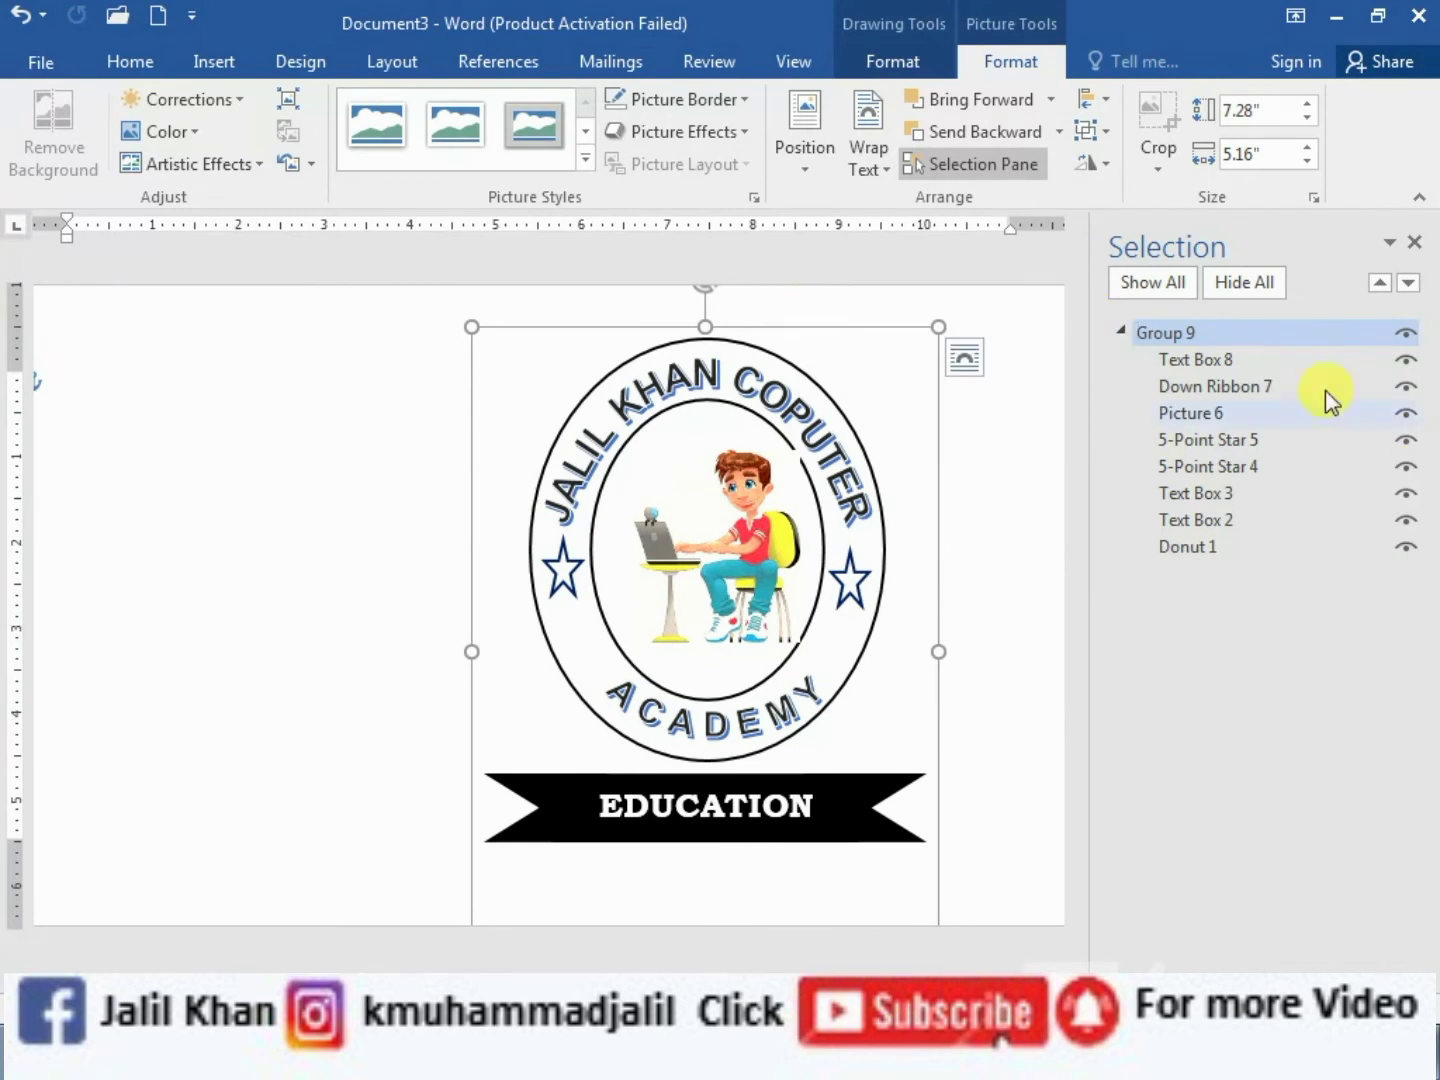
click(1414, 241)
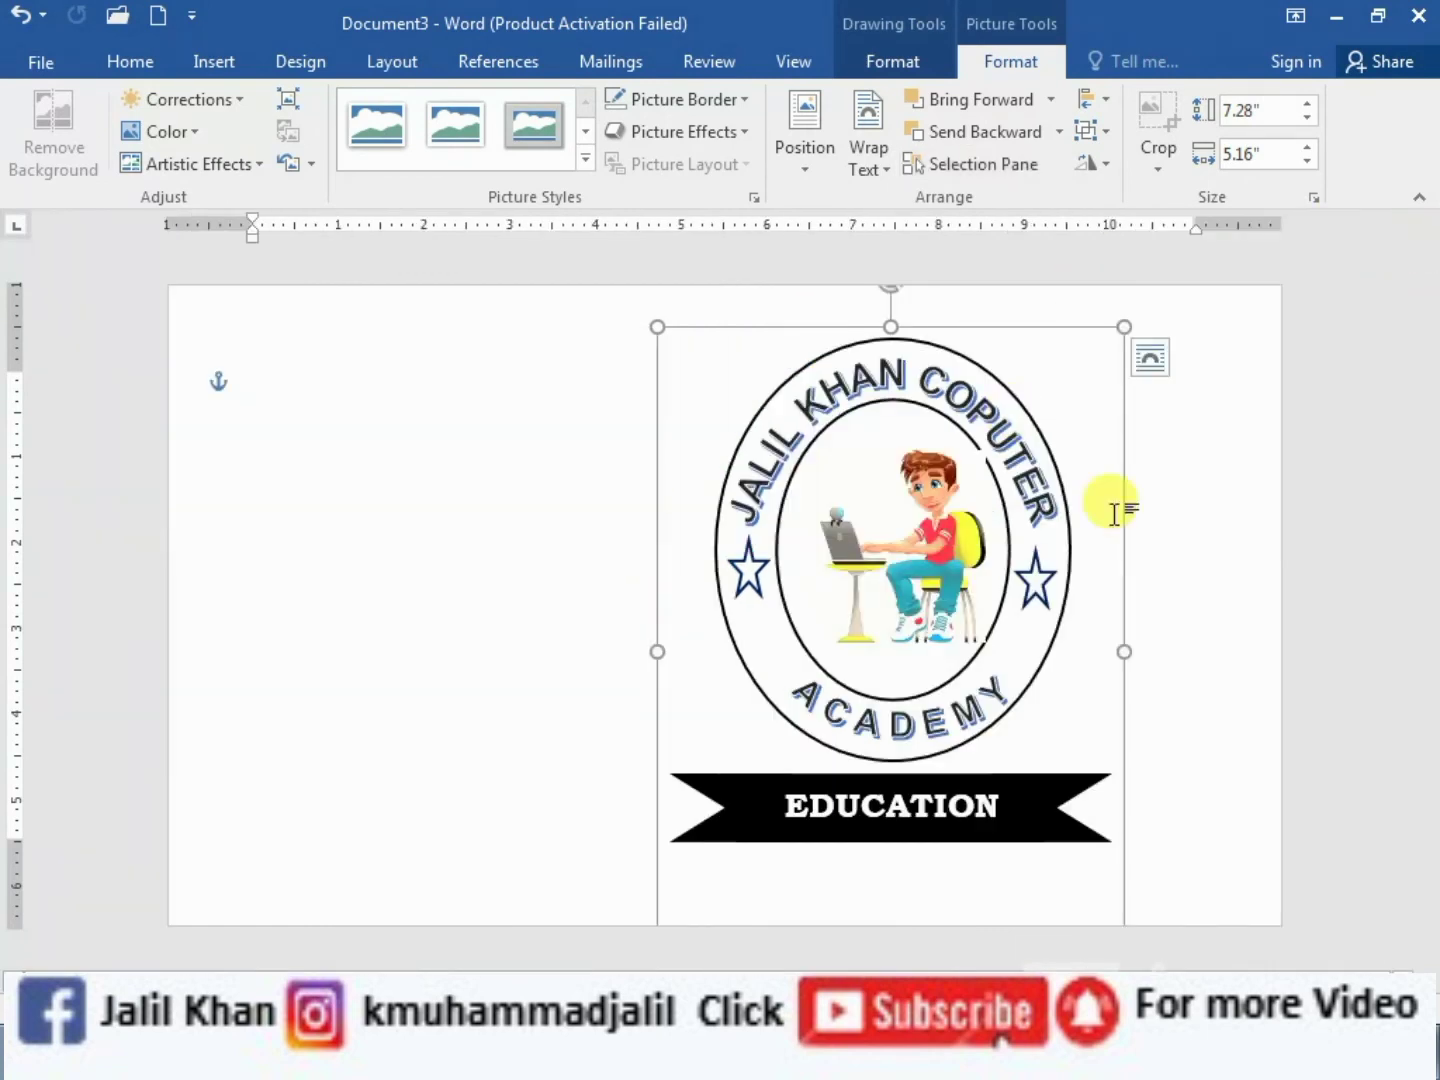
mouse_move(1044, 333)
mouse_down()
mouse_move(842, 341)
mouse_move(1072, 321)
mouse_move(1052, 319)
mouse_up()
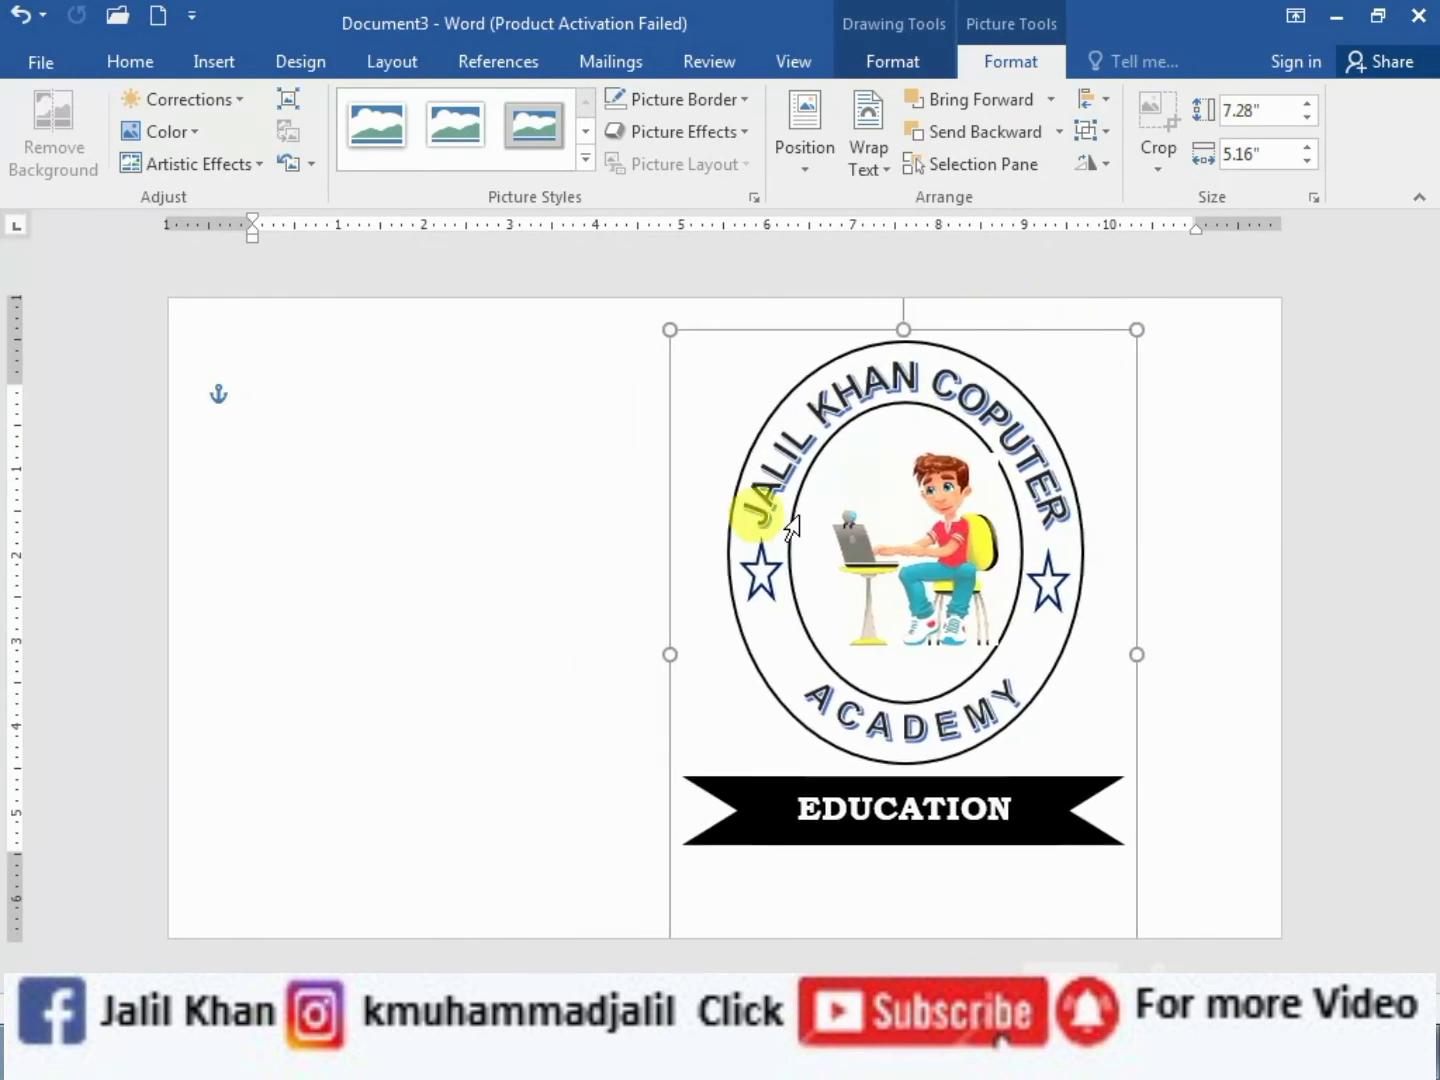
Save the document to the Desktop as a PDF named 'lOGO dESIGN'
click(590, 620)
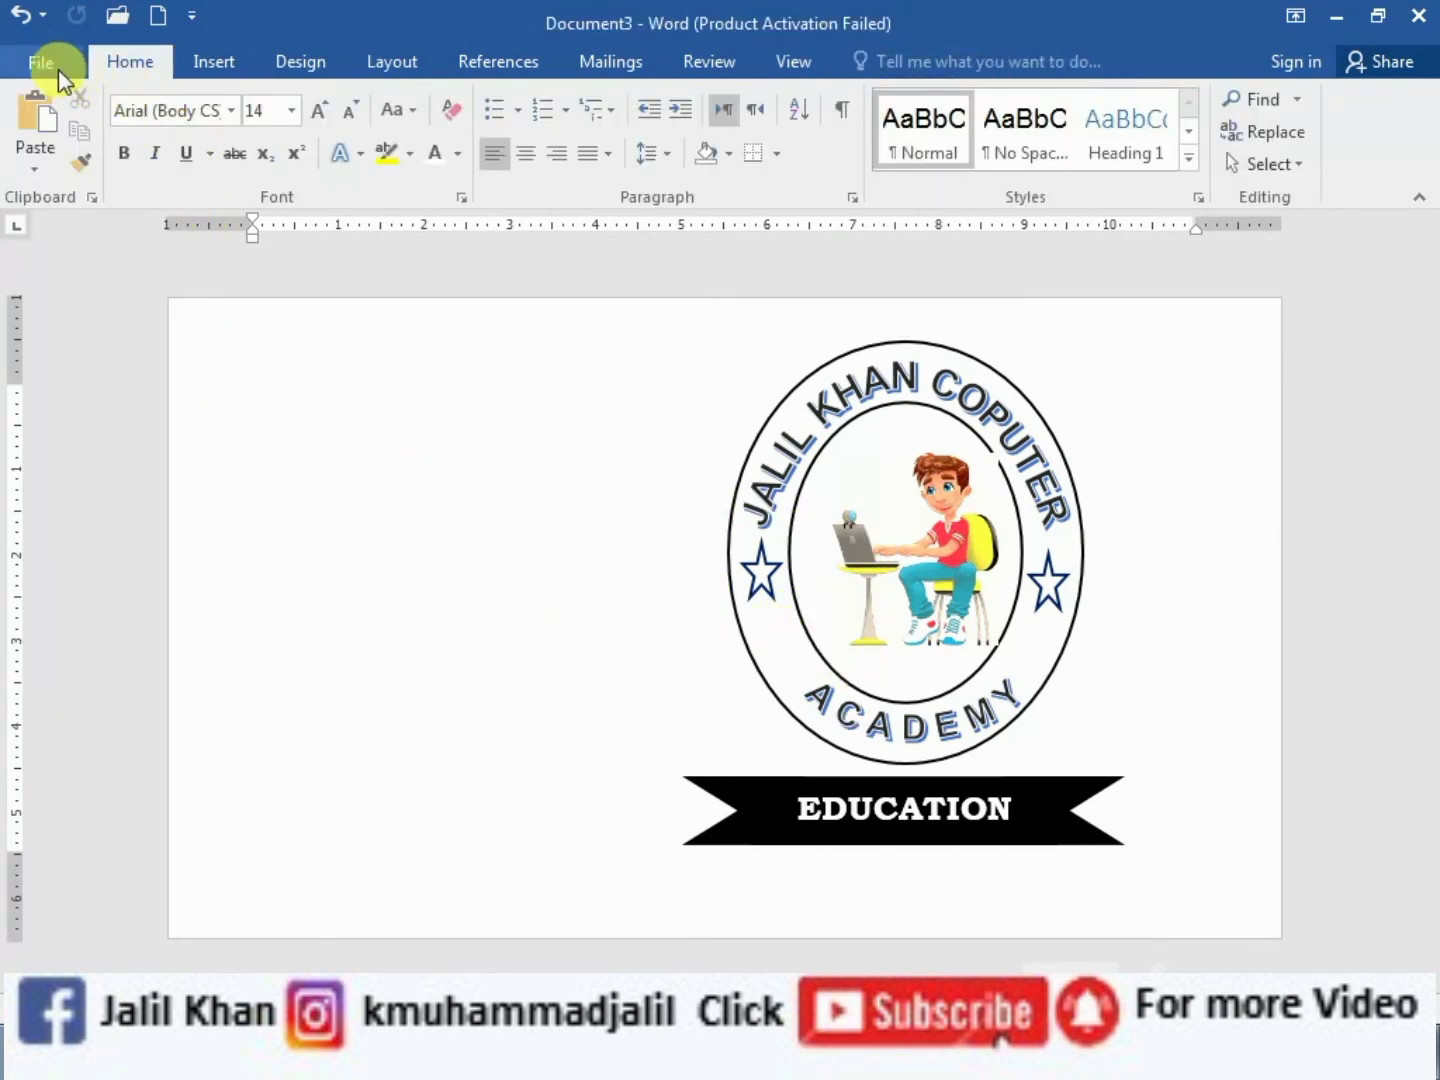
click(54, 64)
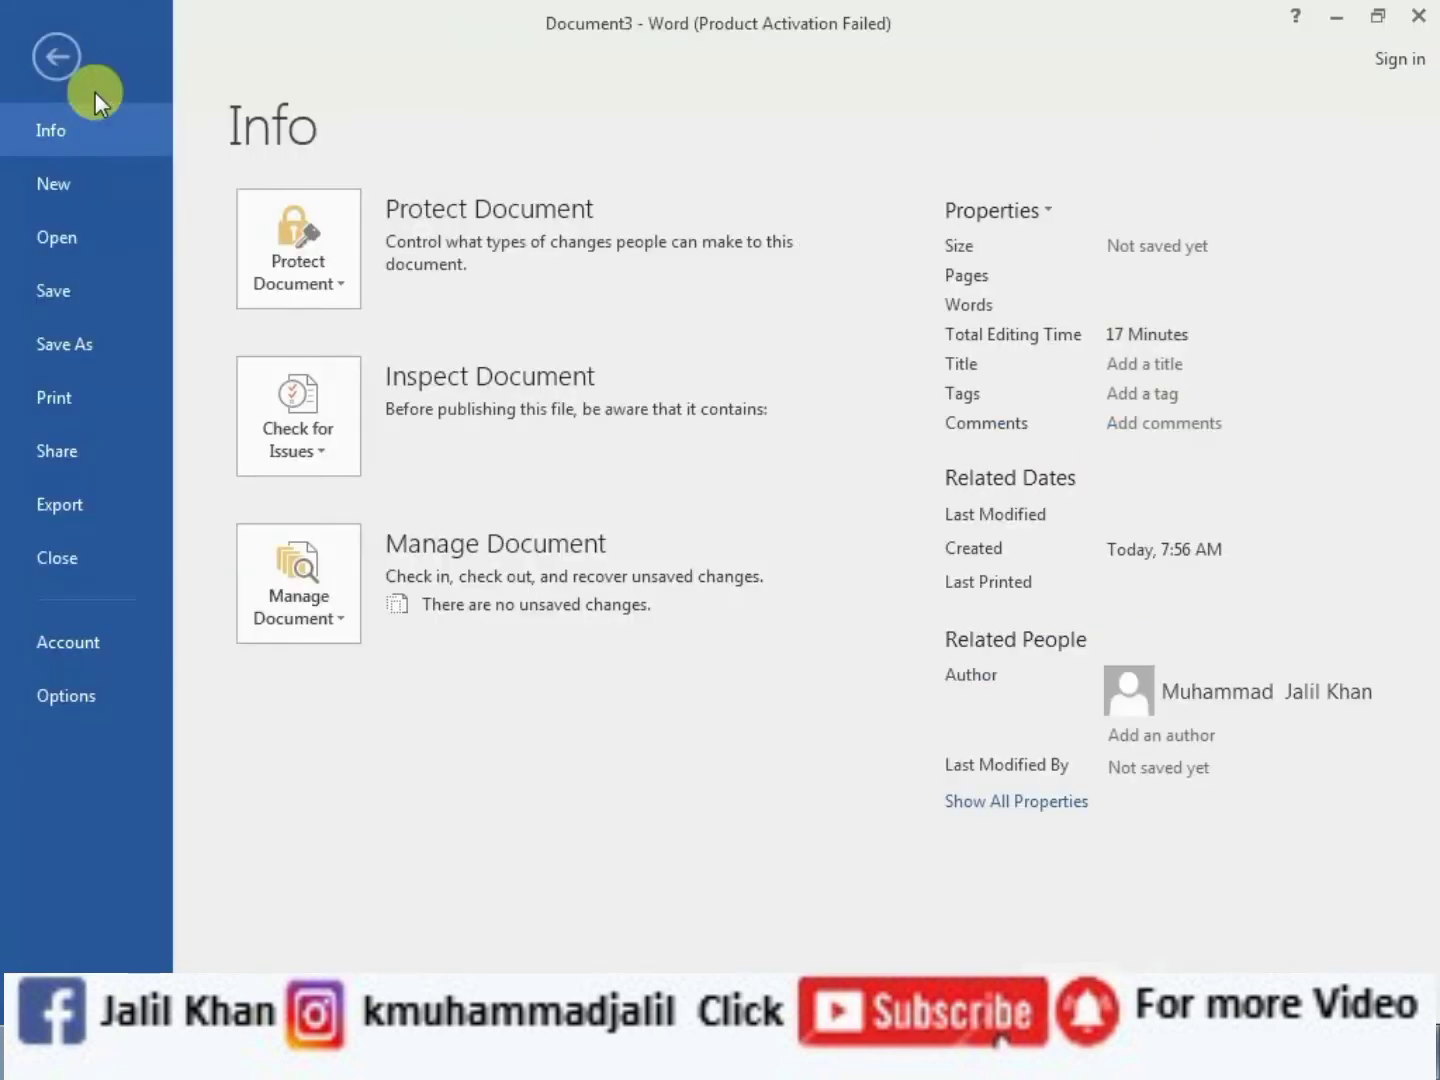
click(114, 347)
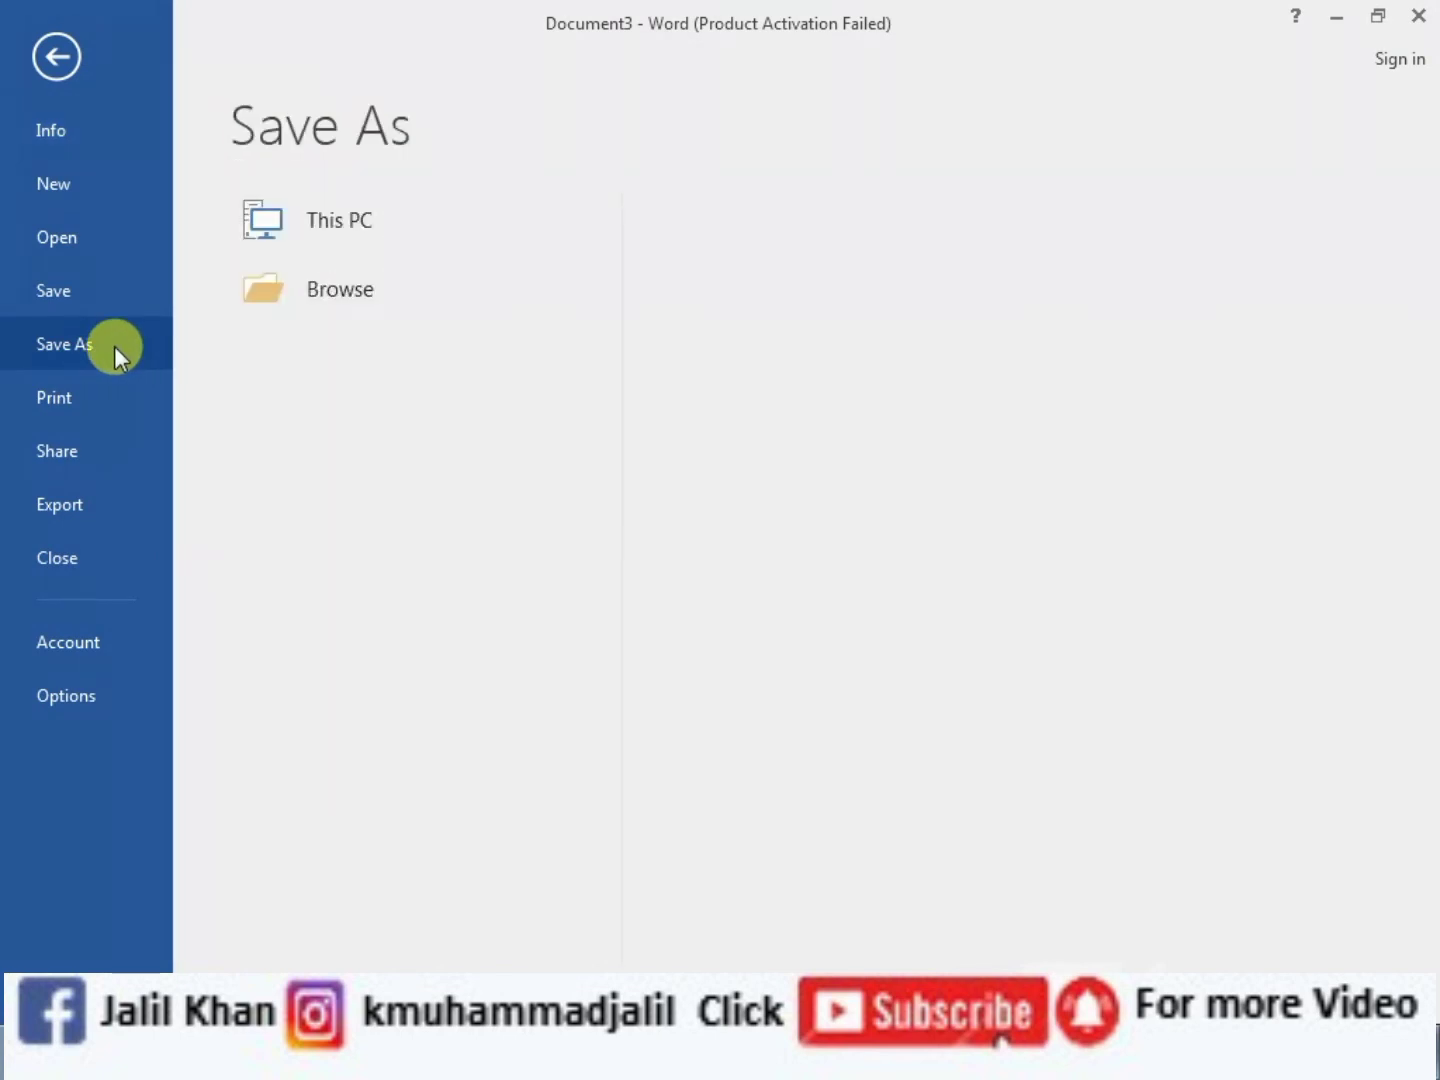
click(400, 304)
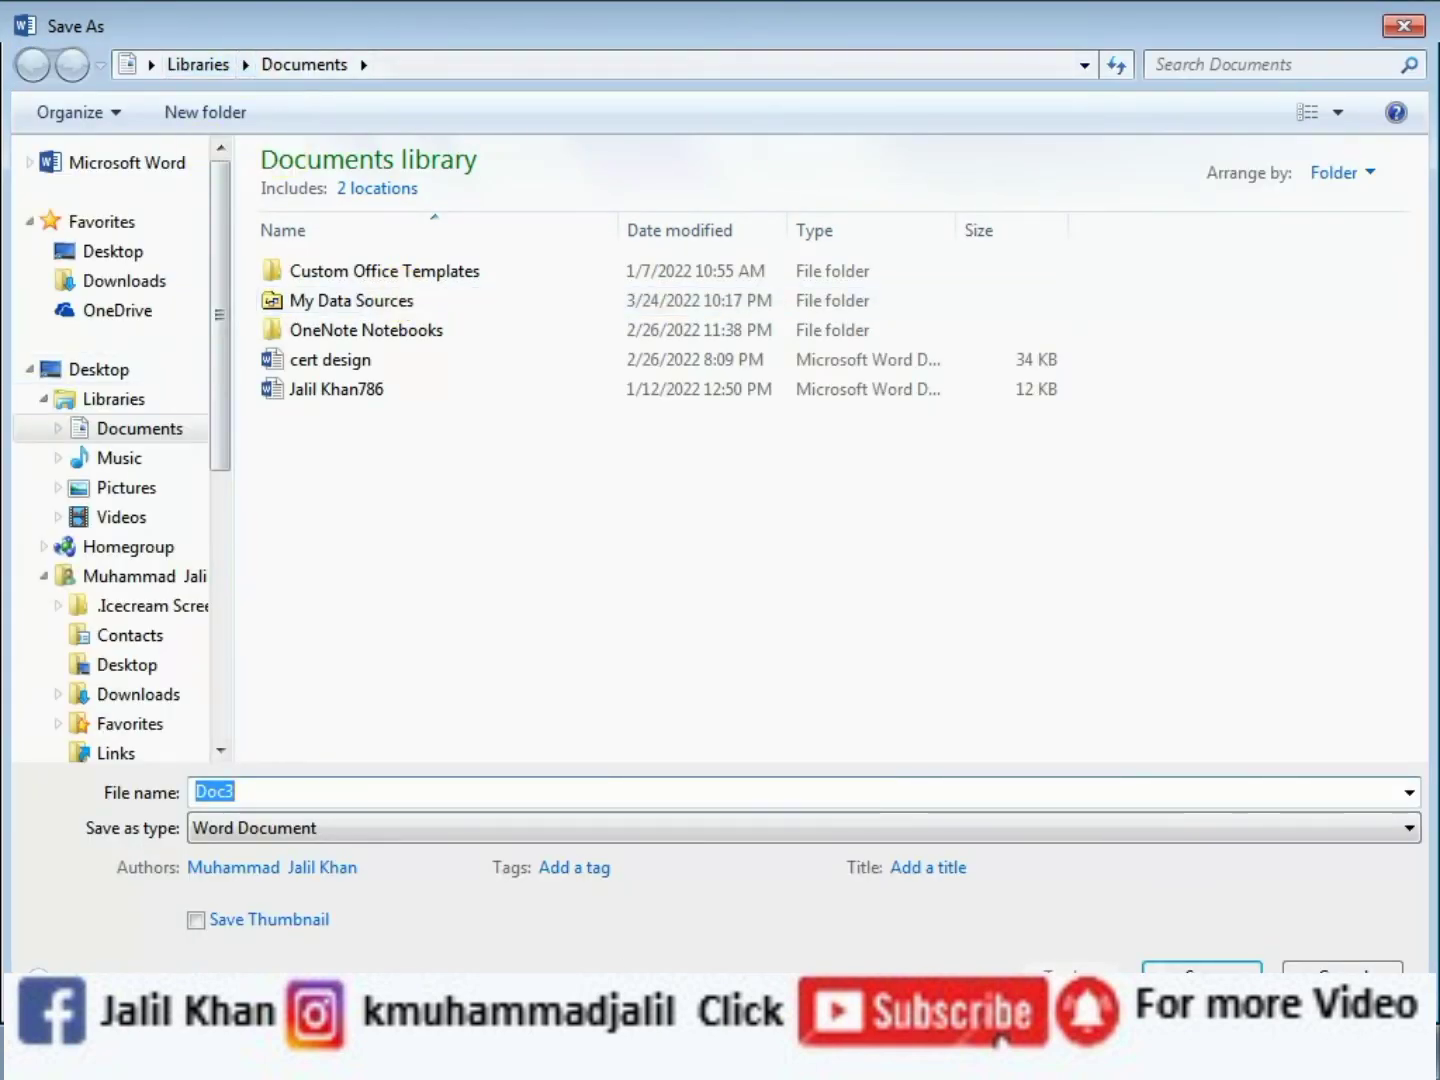
click(118, 370)
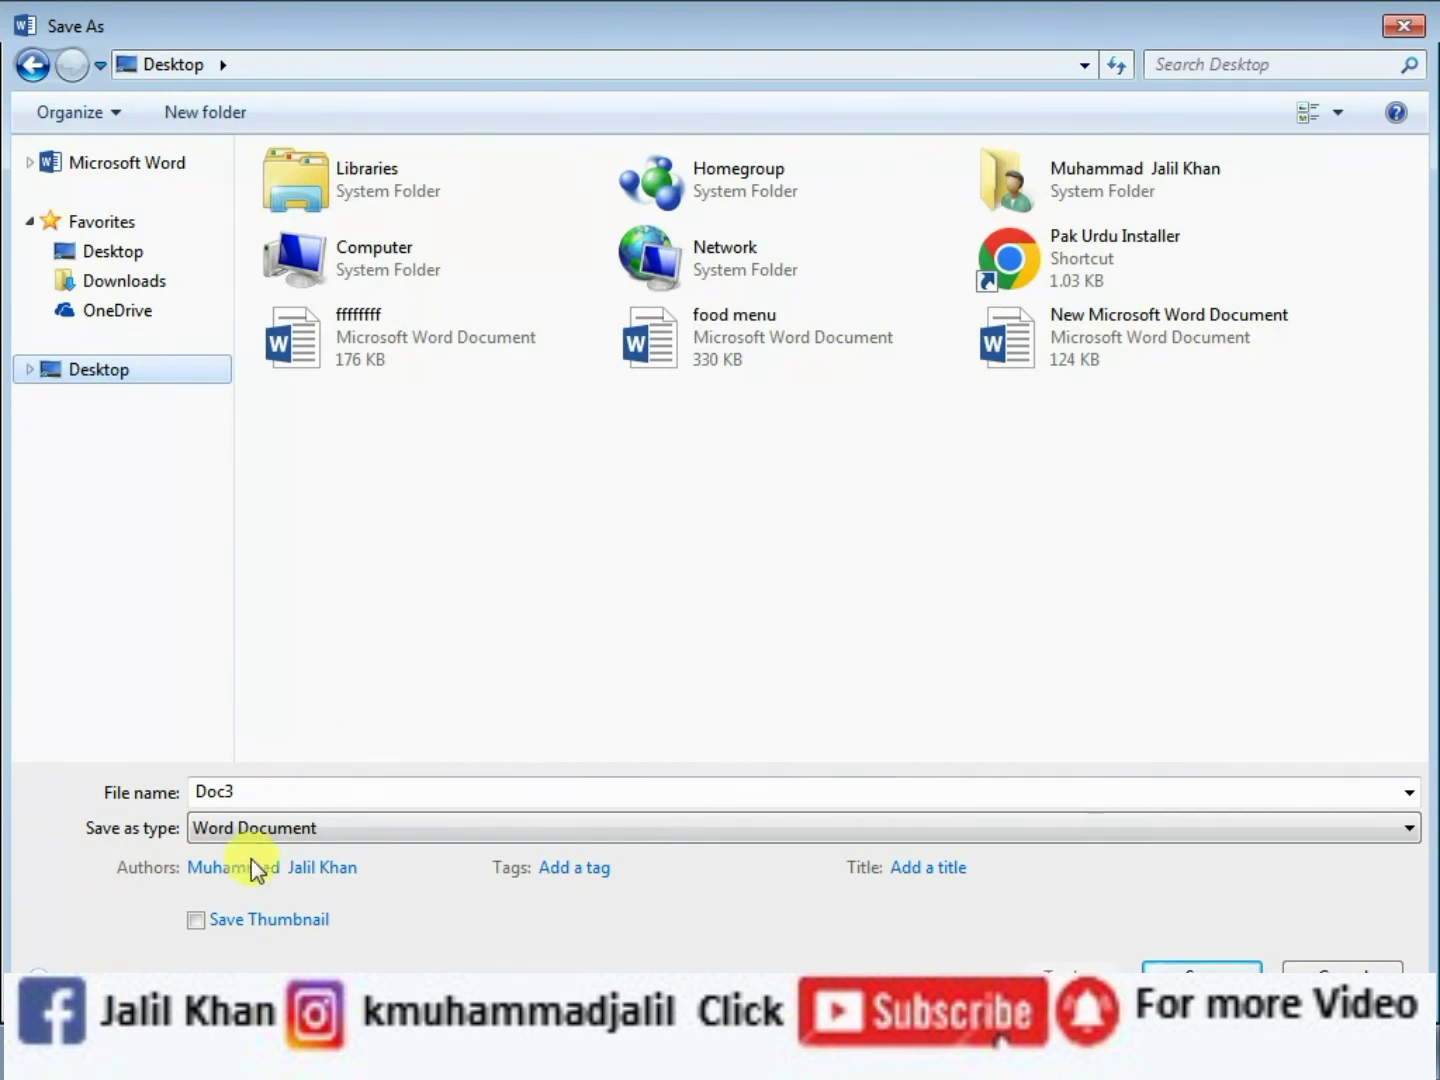
double_click(240, 794)
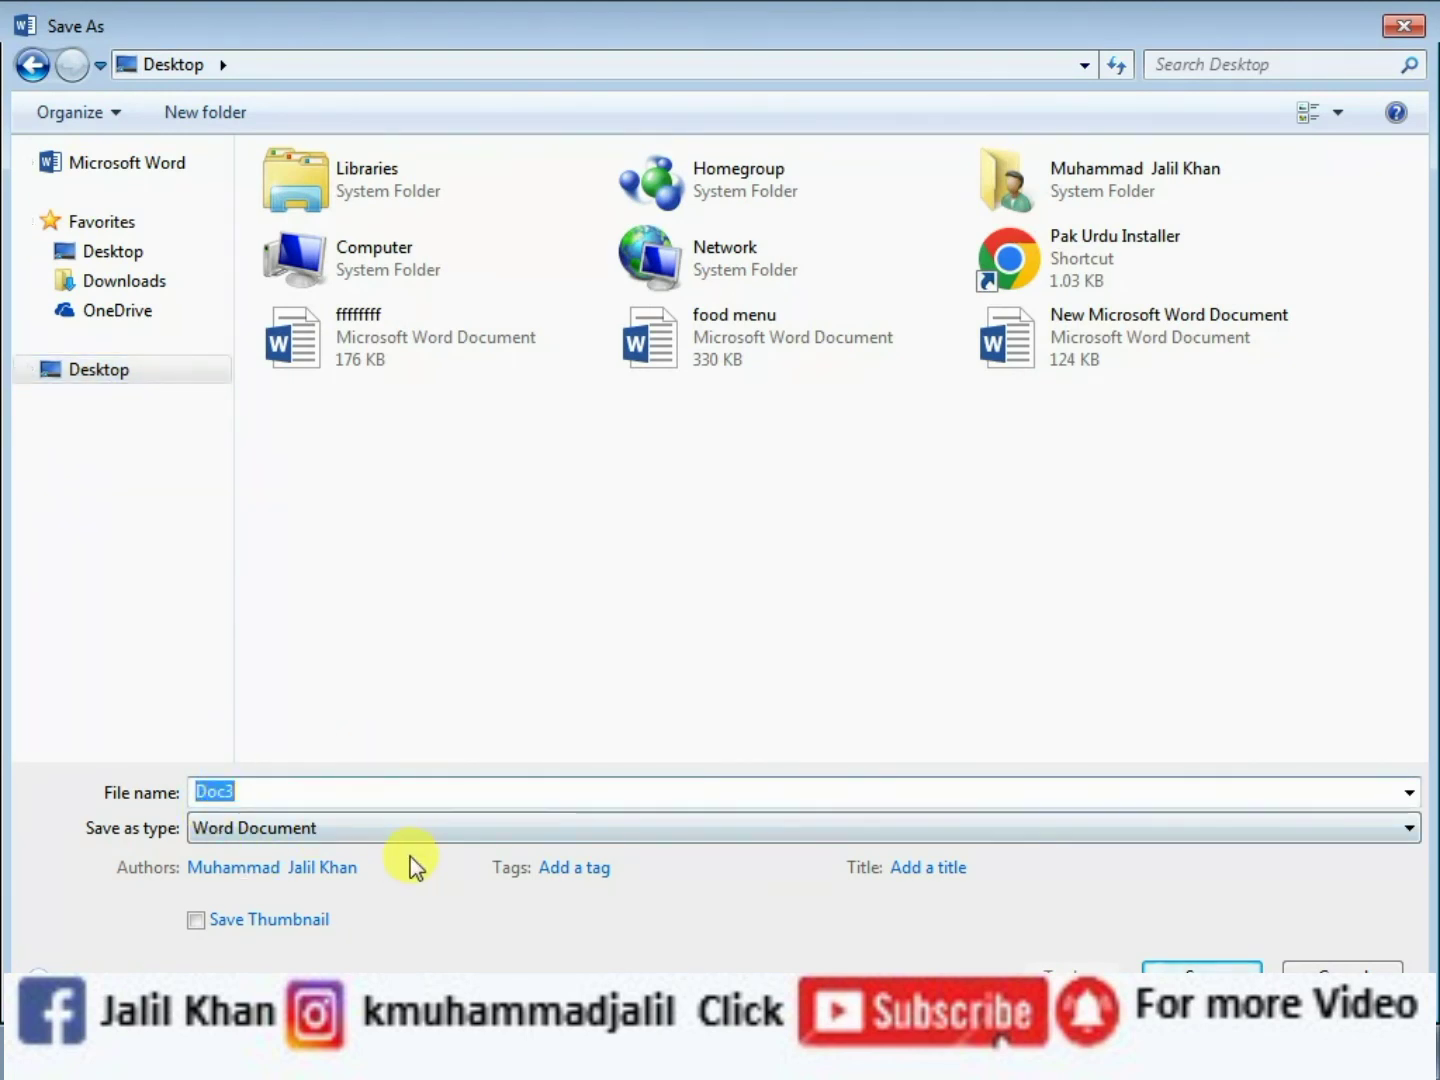
text(l)
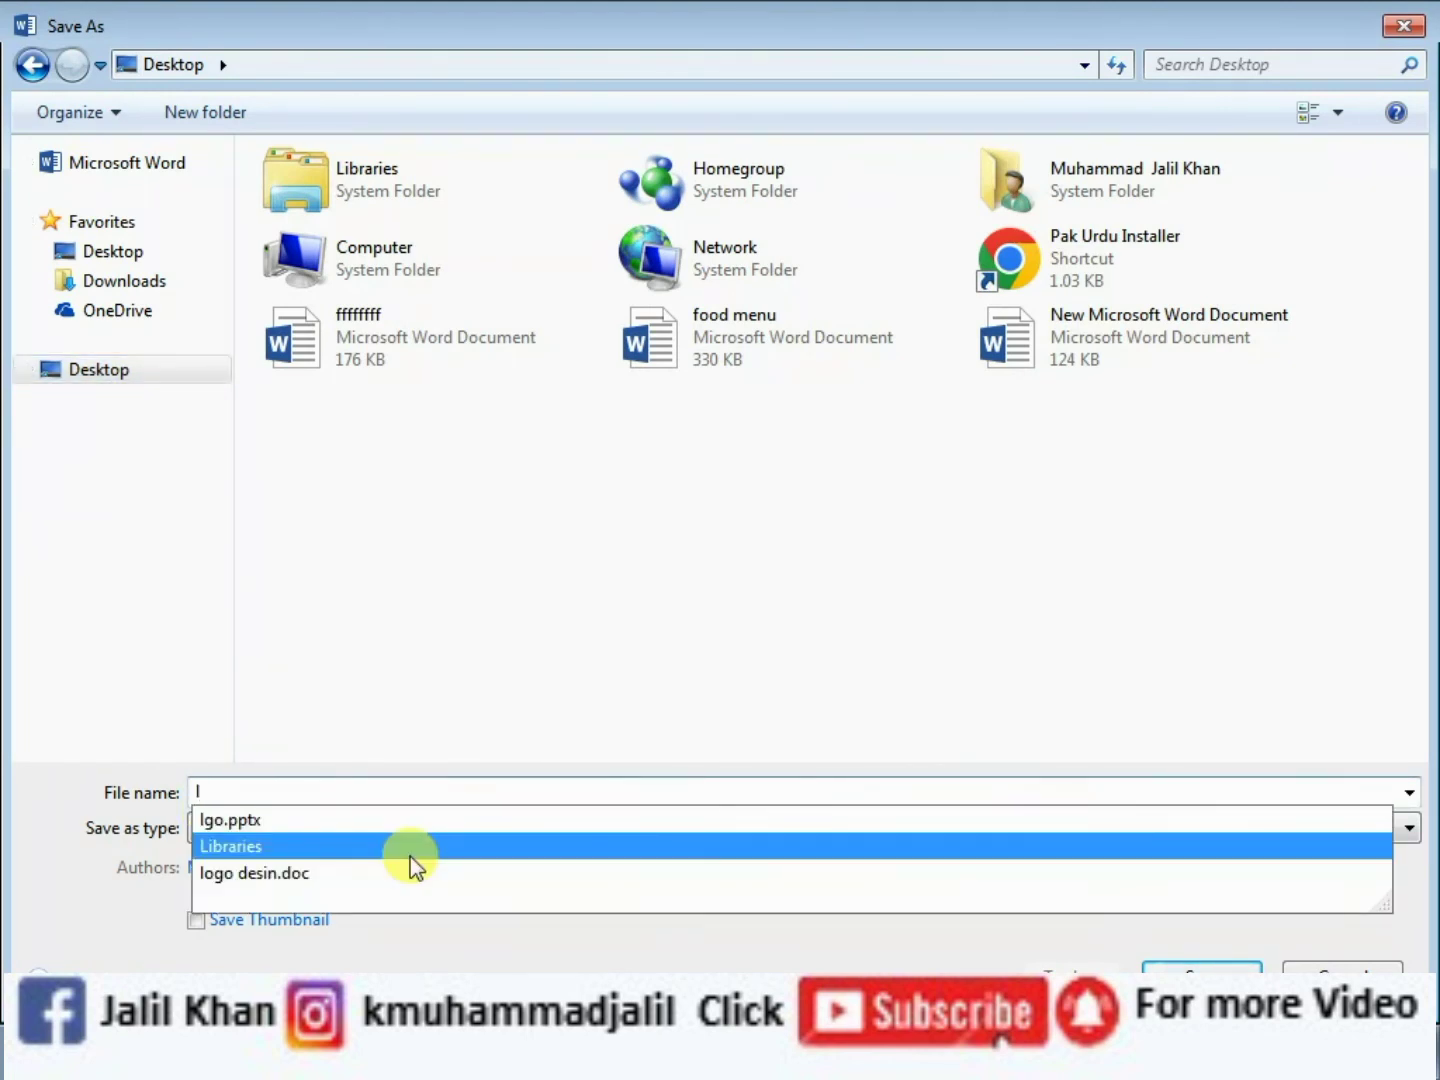
text(OGO d)
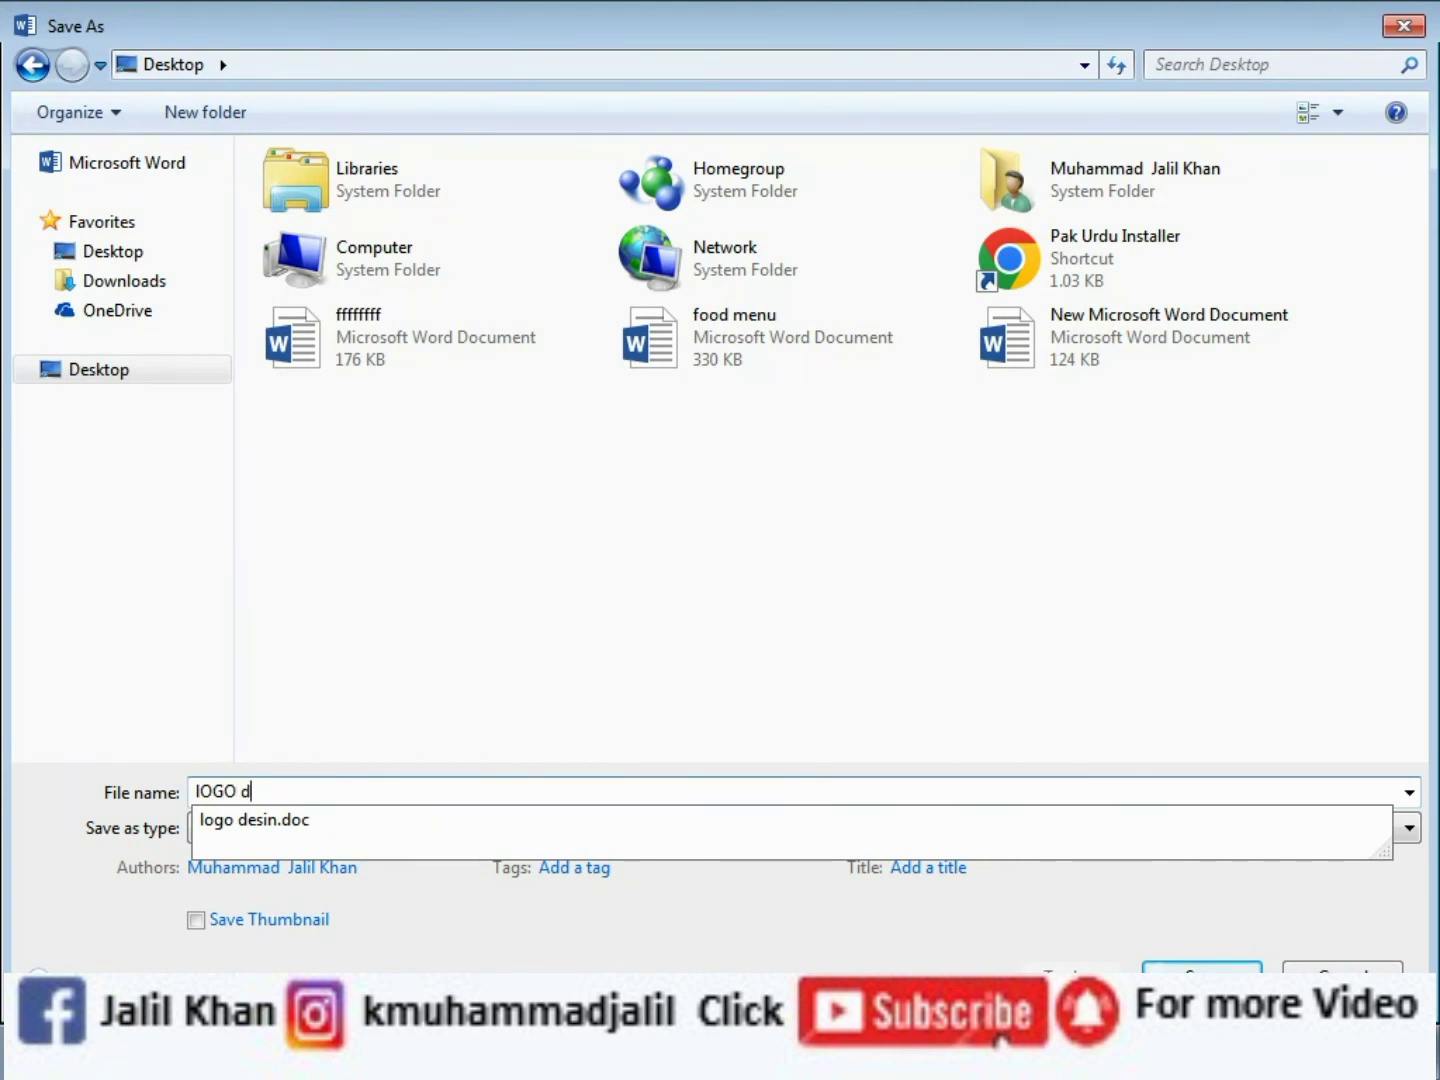
text(ESIGN)
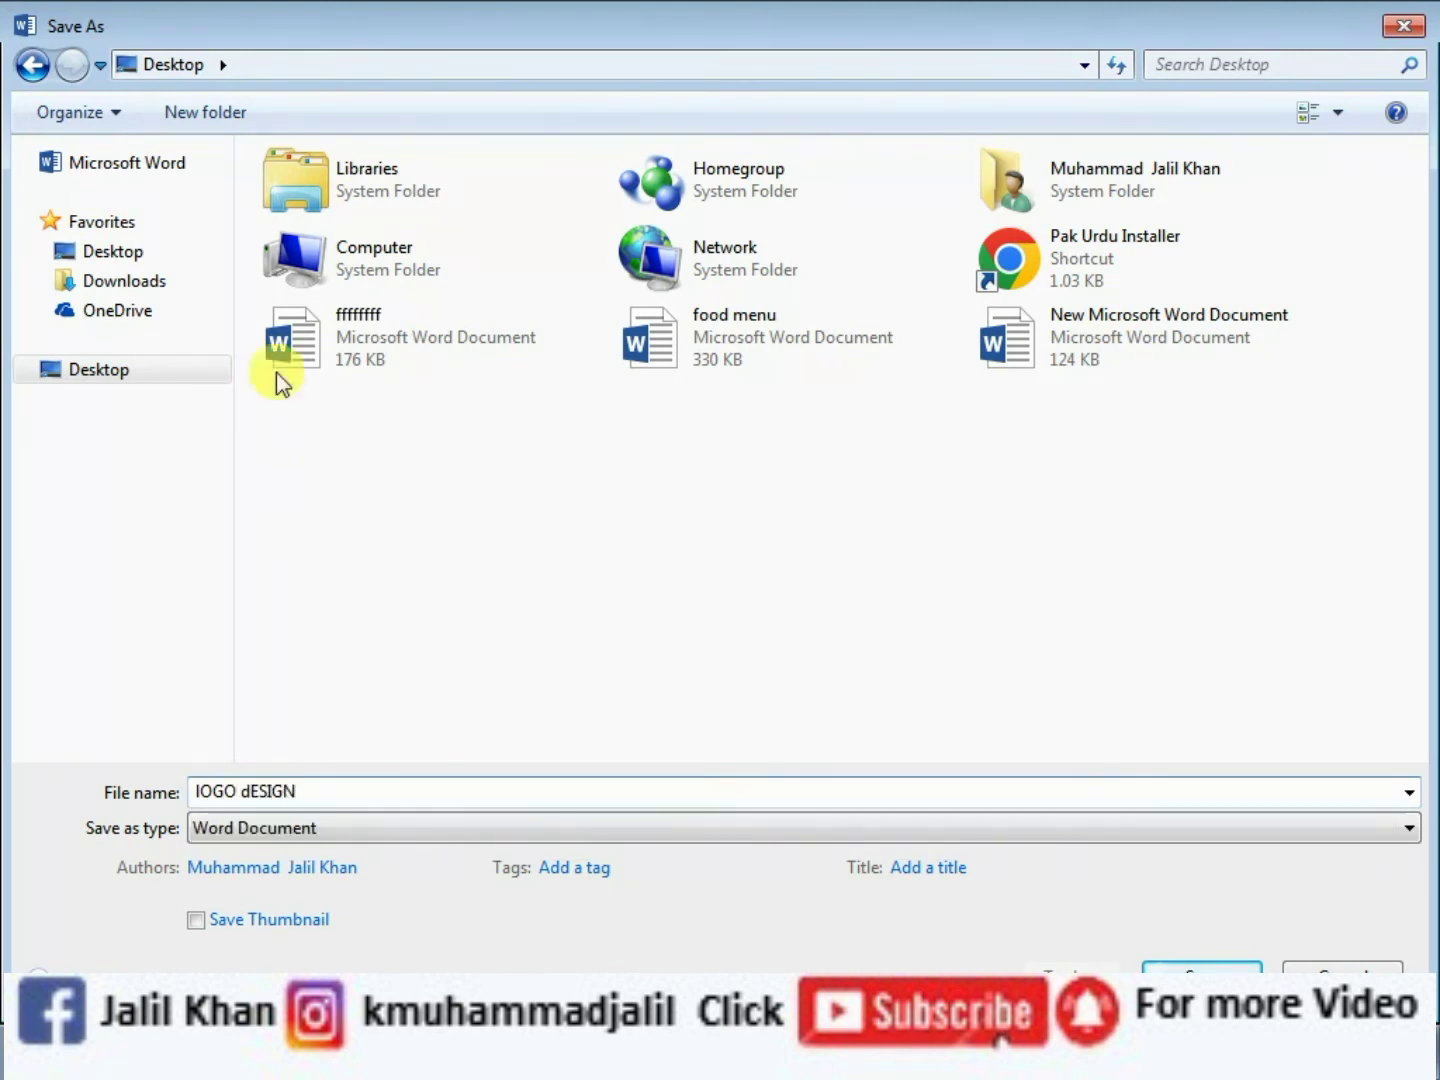
click(352, 829)
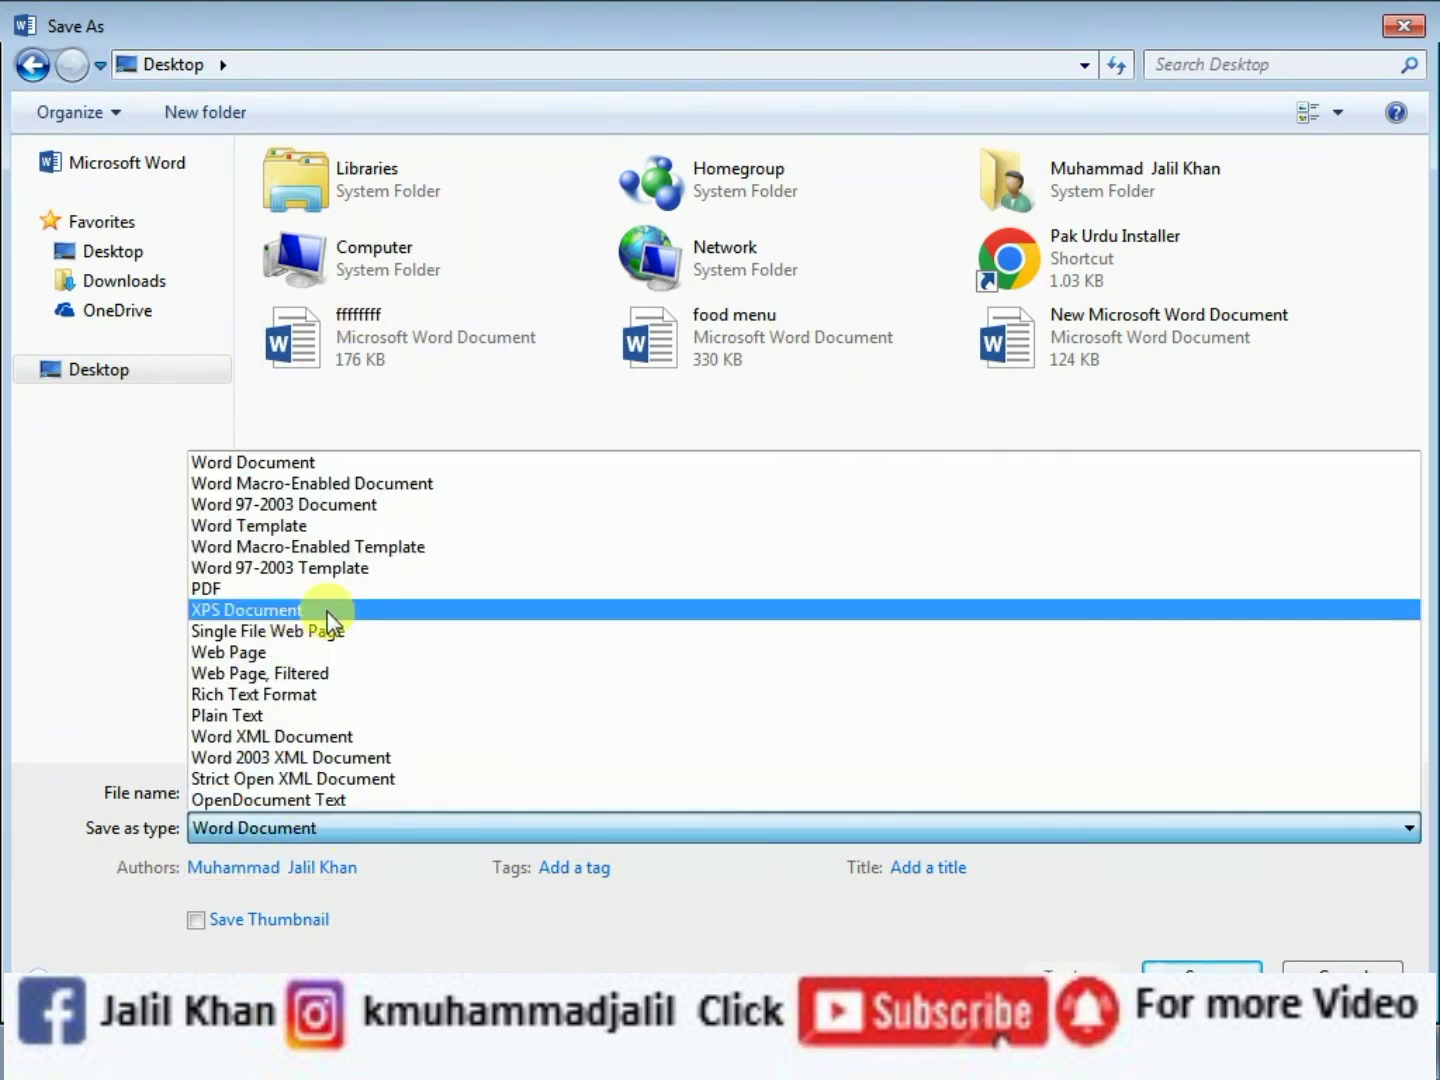
click(276, 588)
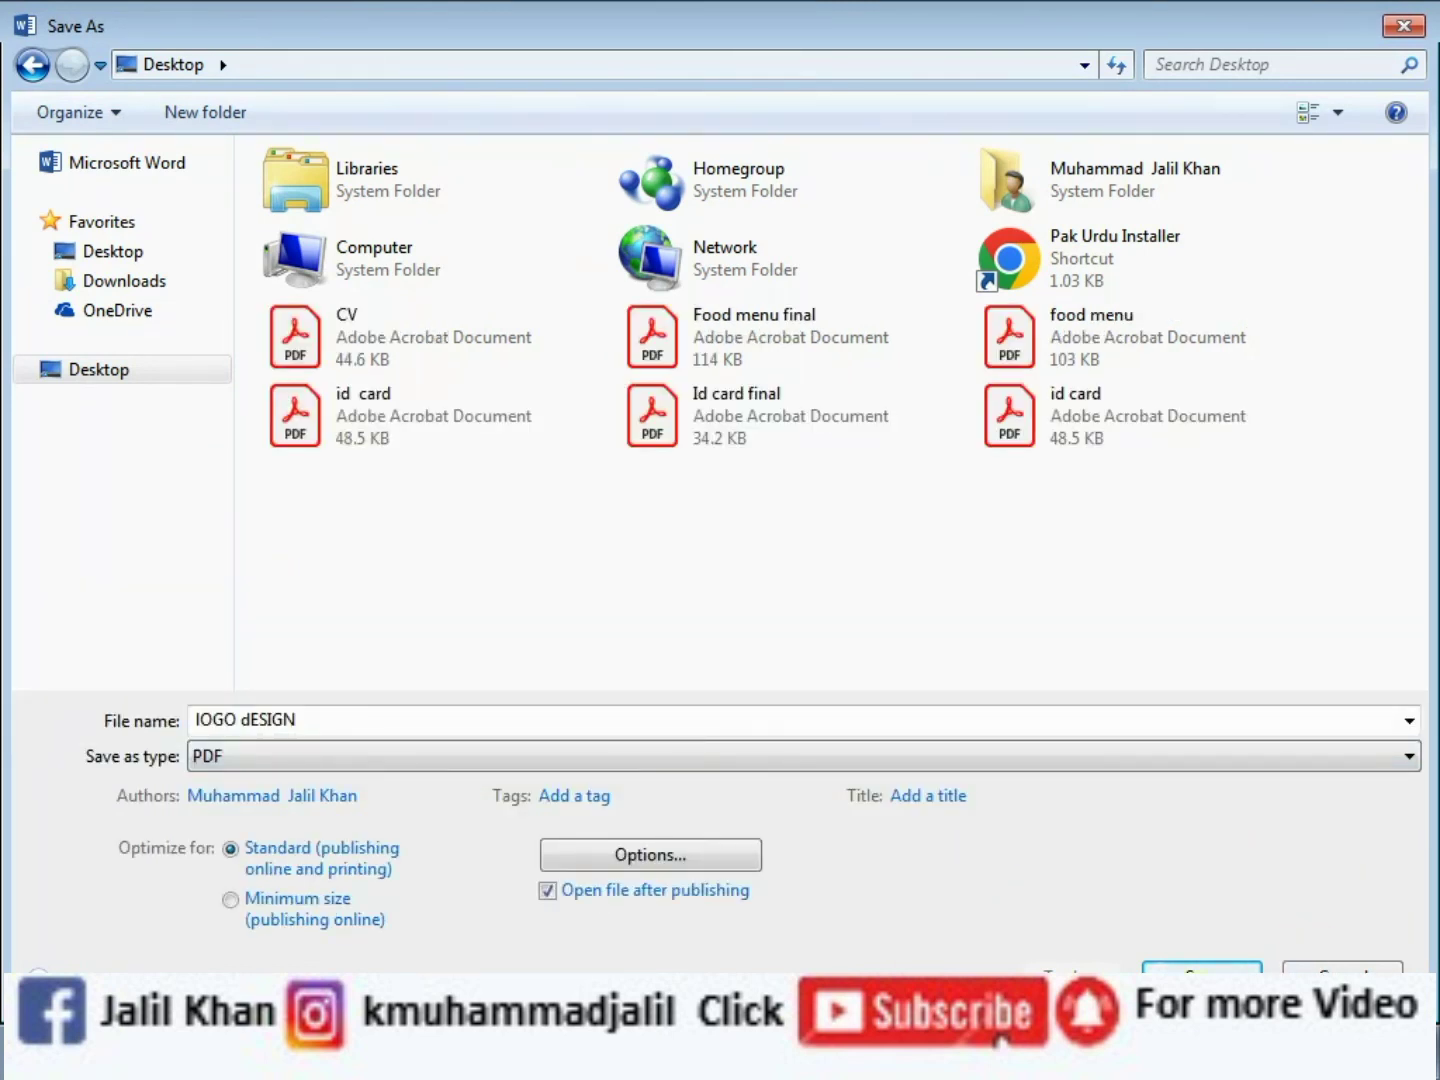
click(1195, 967)
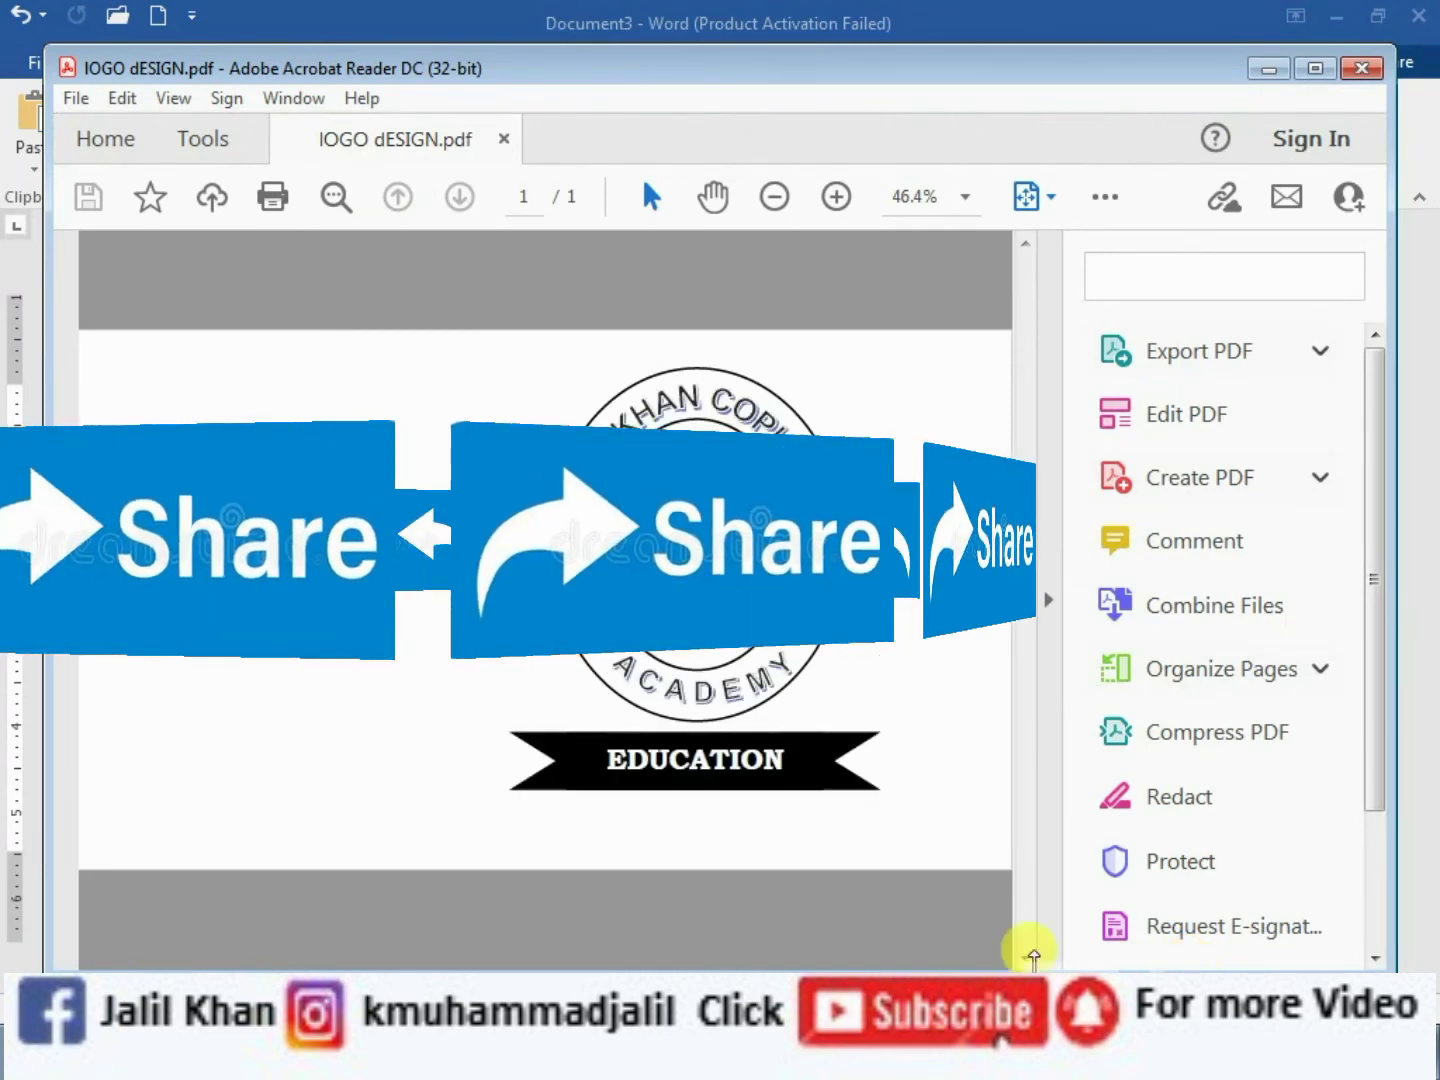
Hide Acrobat's tools pane, zoom out and back in to inspect the logo PDF, then minimize Acrobat
click(1048, 603)
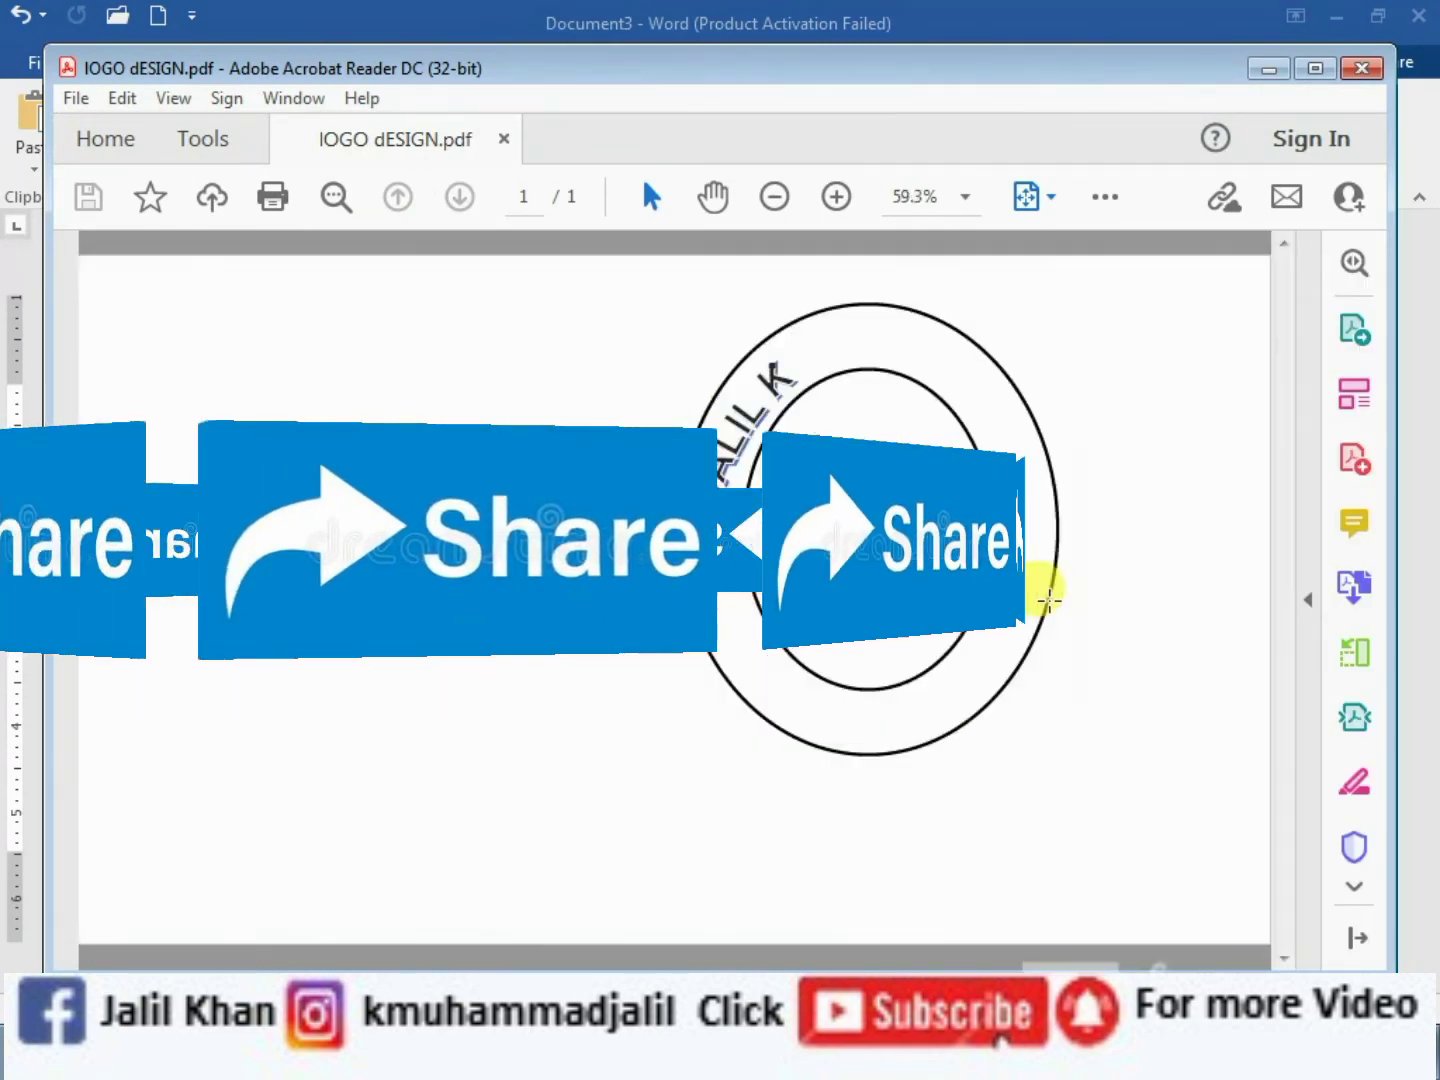
click(1356, 938)
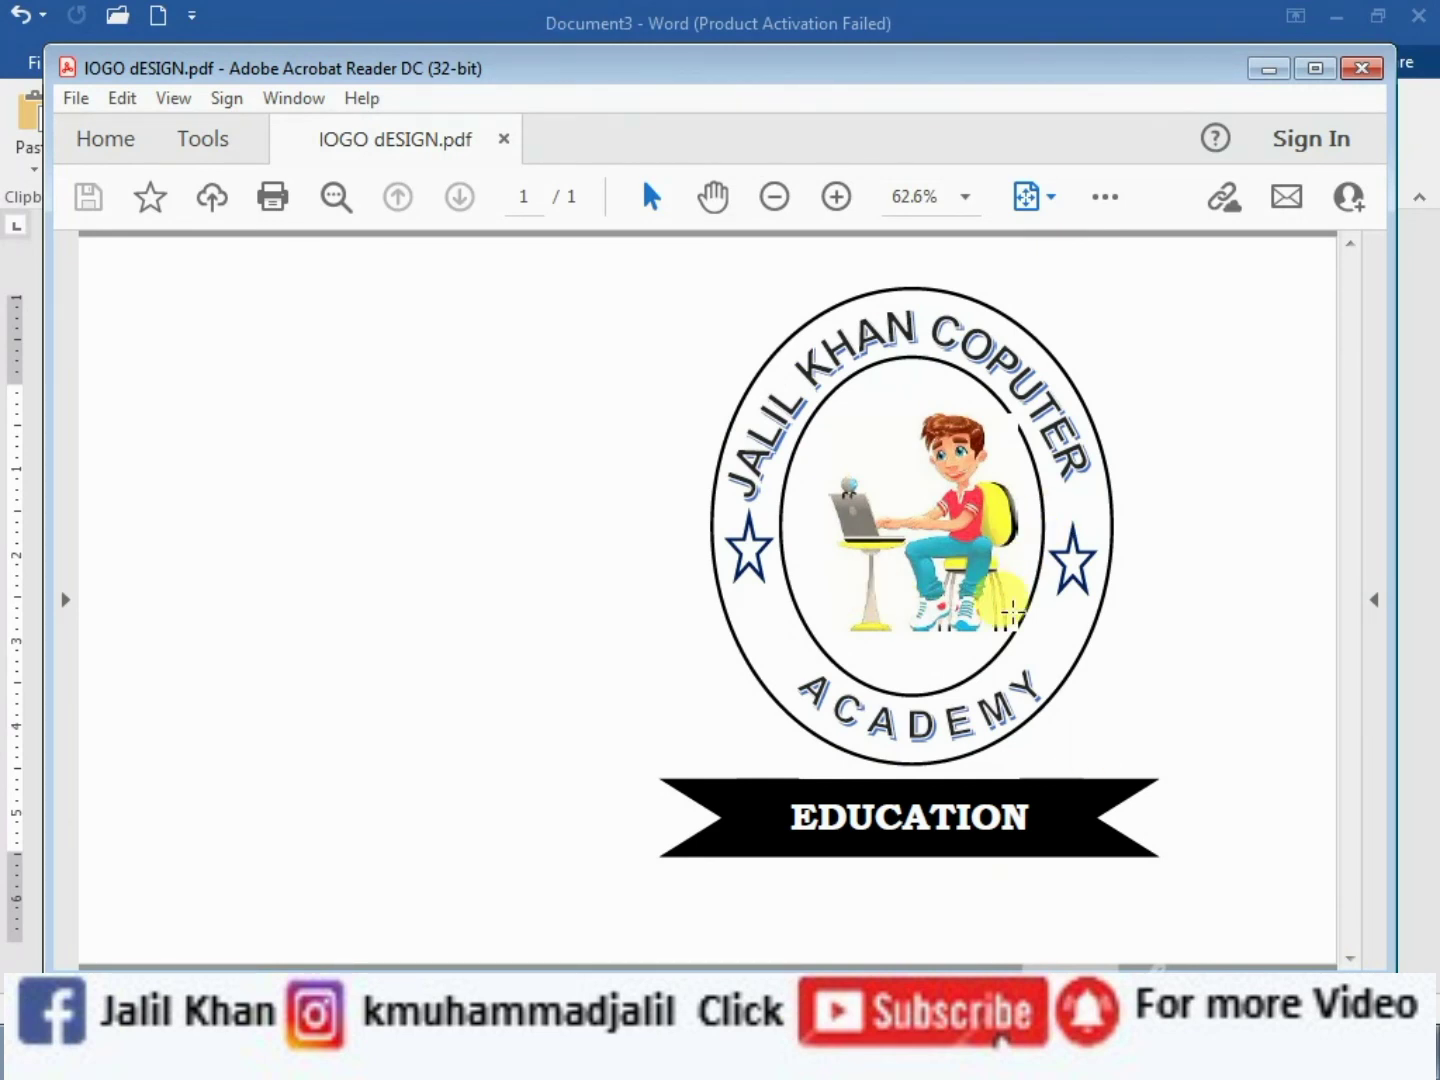
click(776, 204)
click(777, 204)
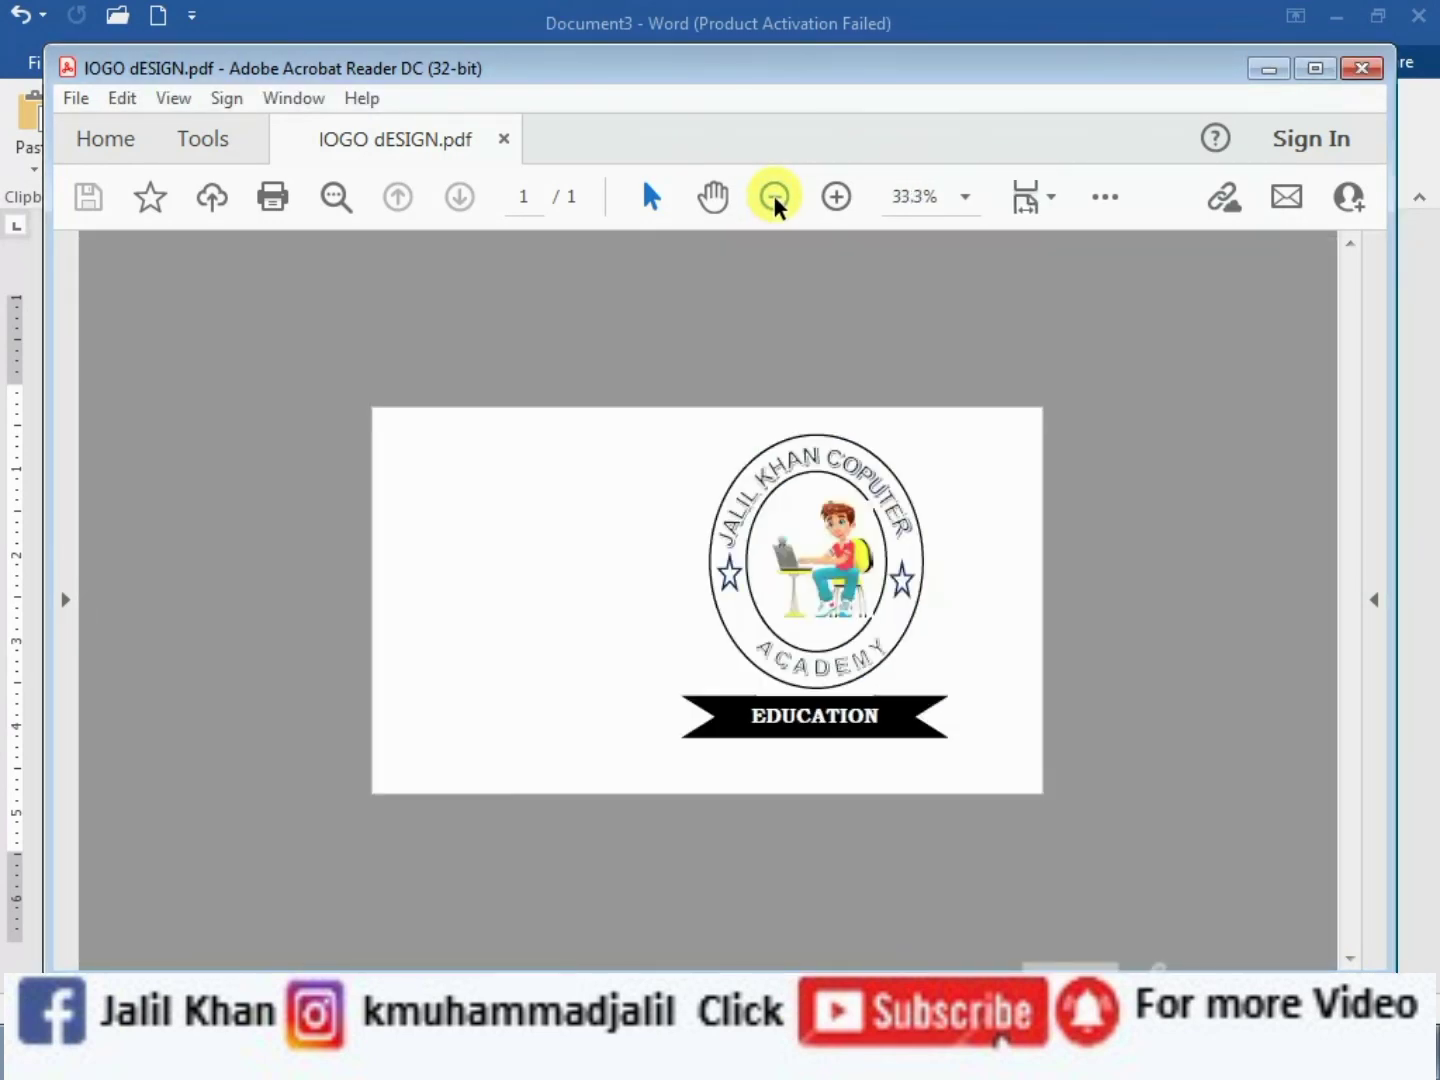
click(779, 205)
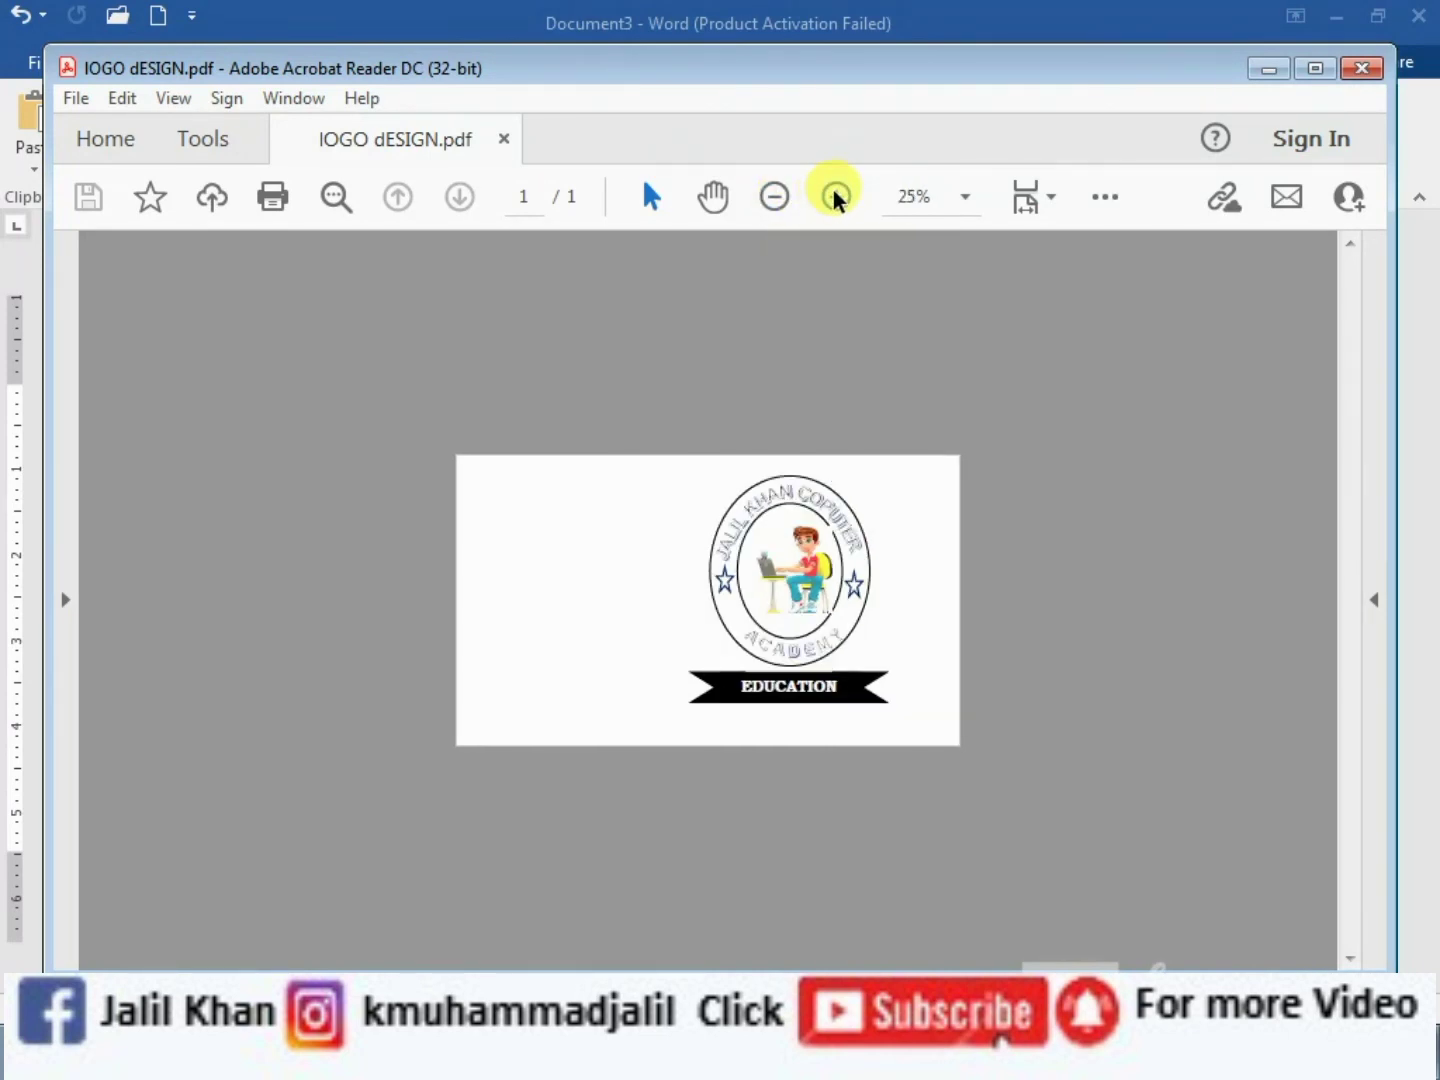
click(836, 198)
click(838, 195)
click(838, 195)
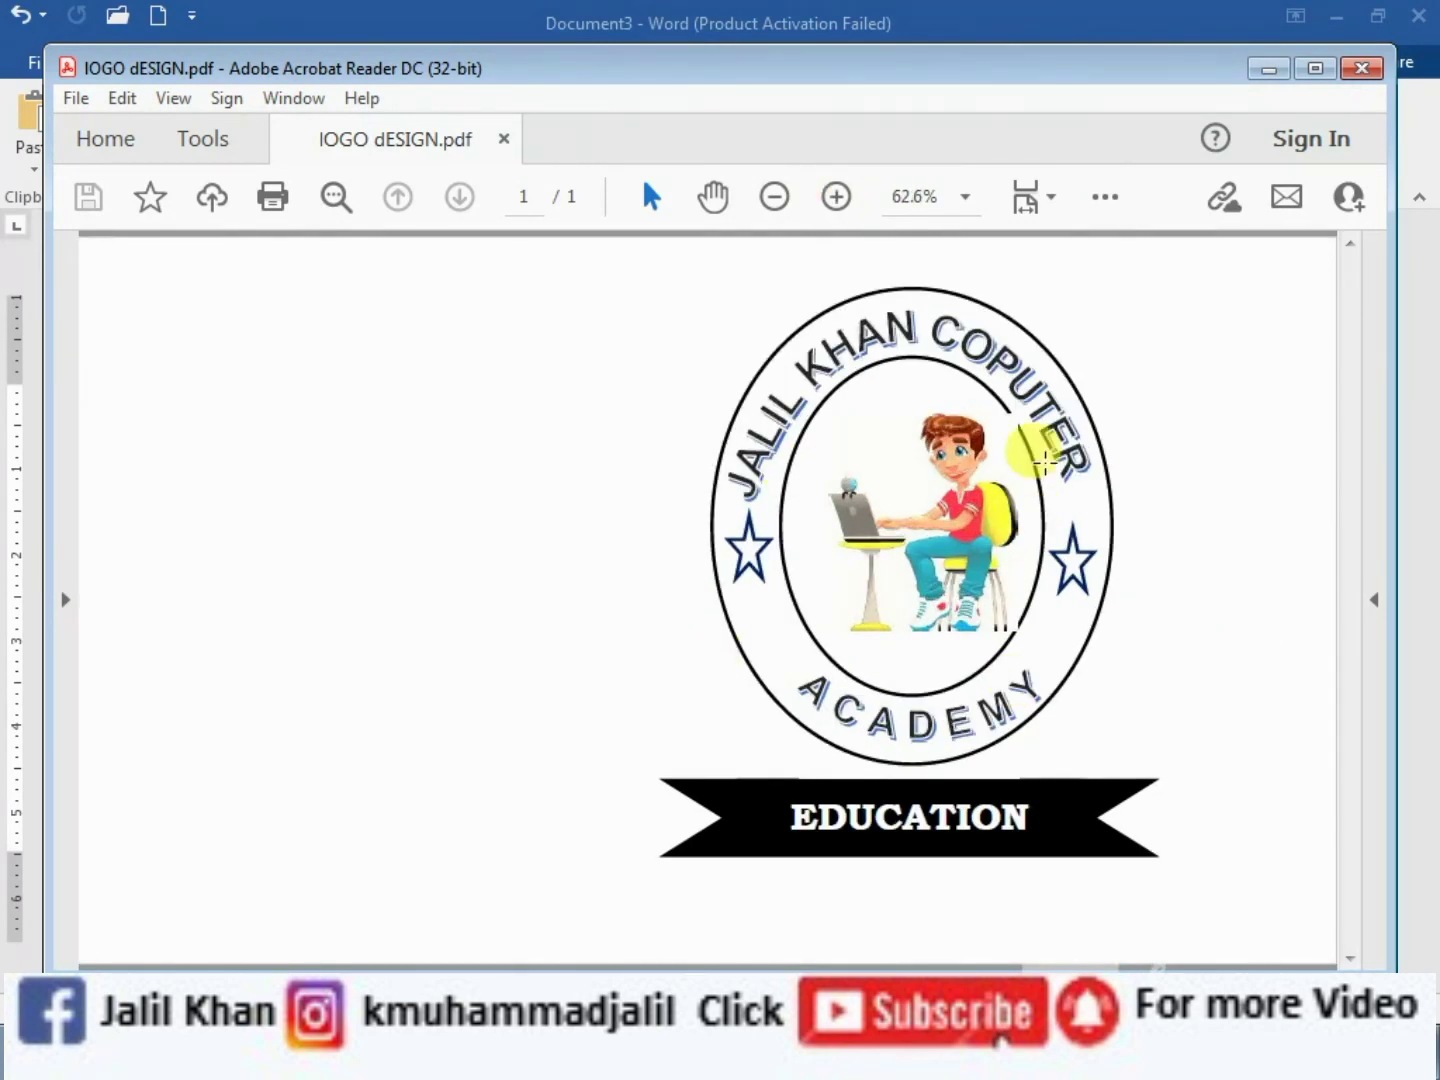
click(1268, 70)
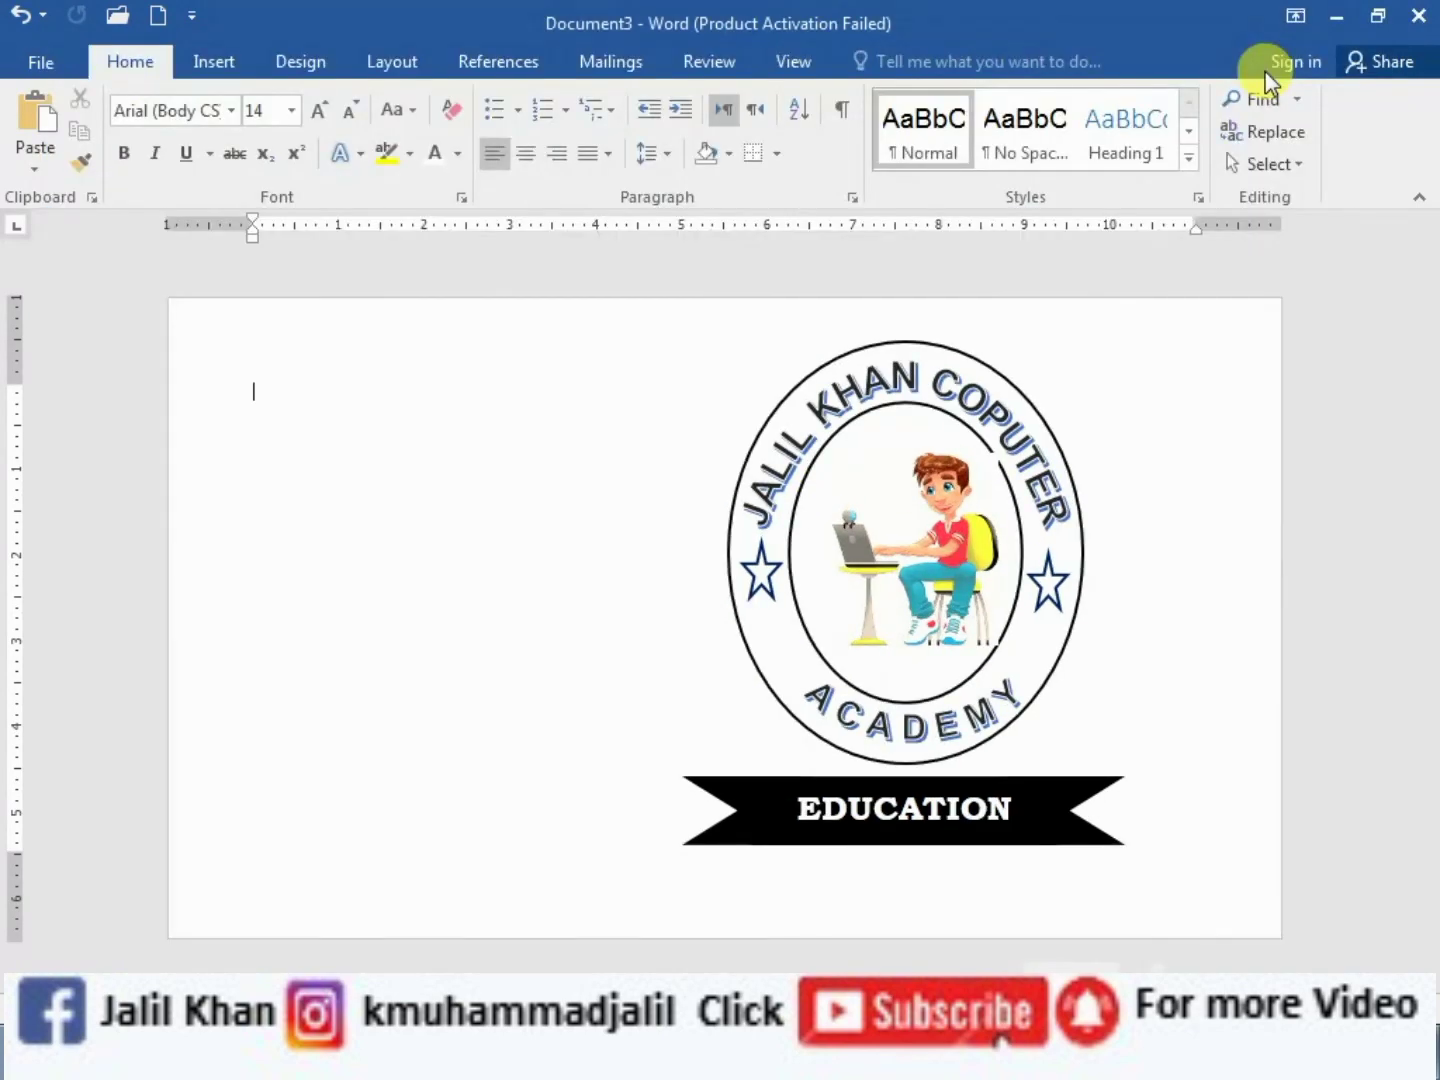